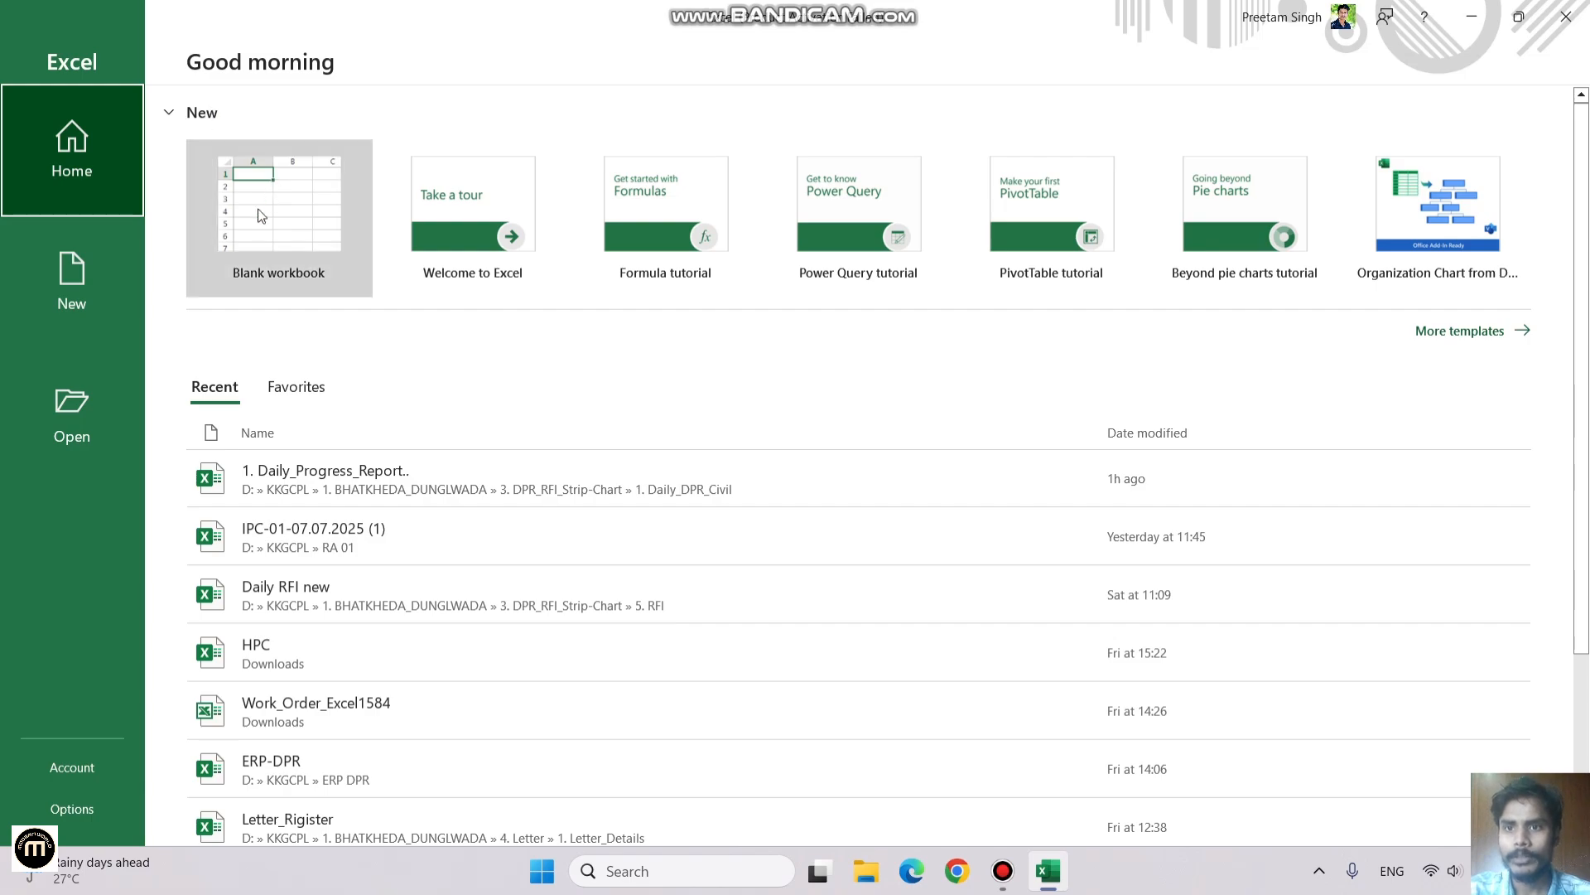
# Step: Create a new blank workbook
pyautogui.click(290, 249)
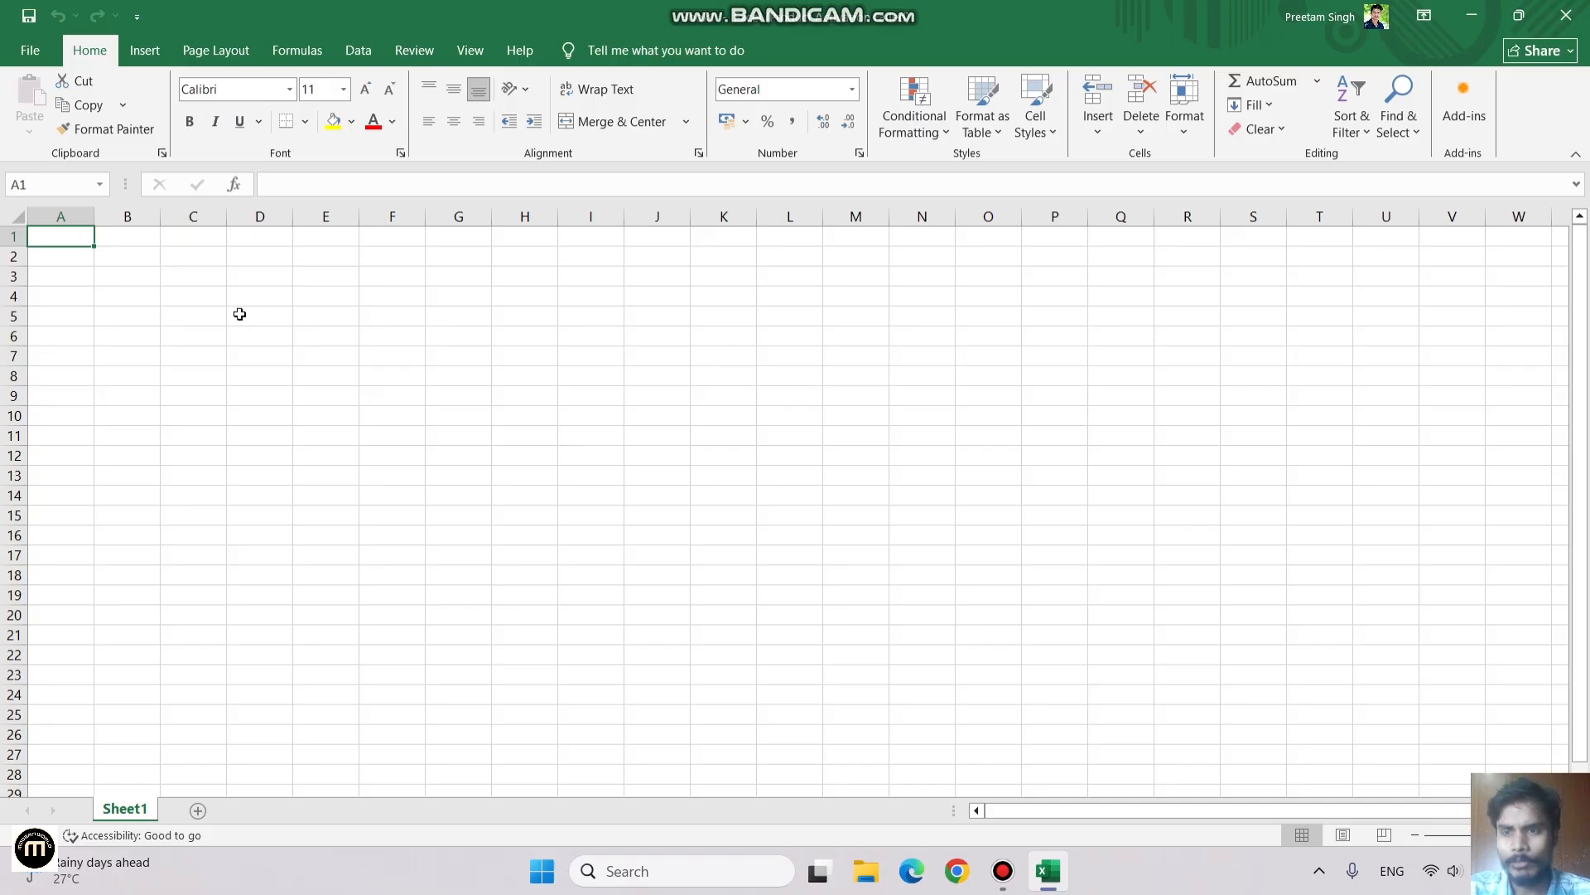
# Step: Select several individual cells across the empty worksheet to examine its grid
pyautogui.click(127, 295)
pyautogui.click(191, 300)
pyautogui.click(464, 340)
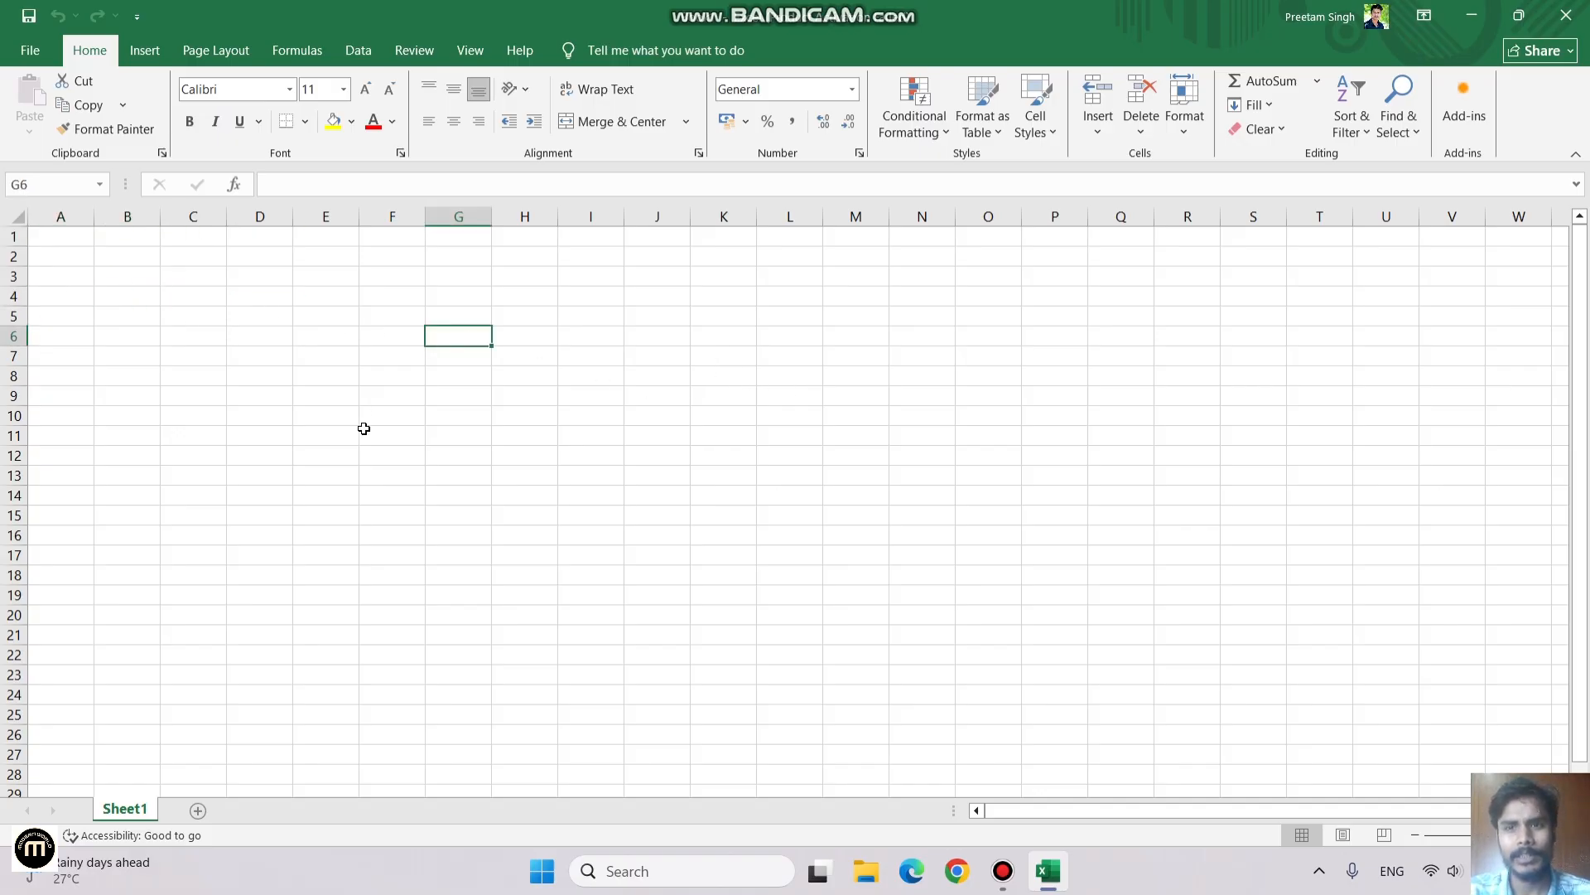
pyautogui.click(363, 318)
pyautogui.click(251, 316)
pyautogui.click(66, 463)
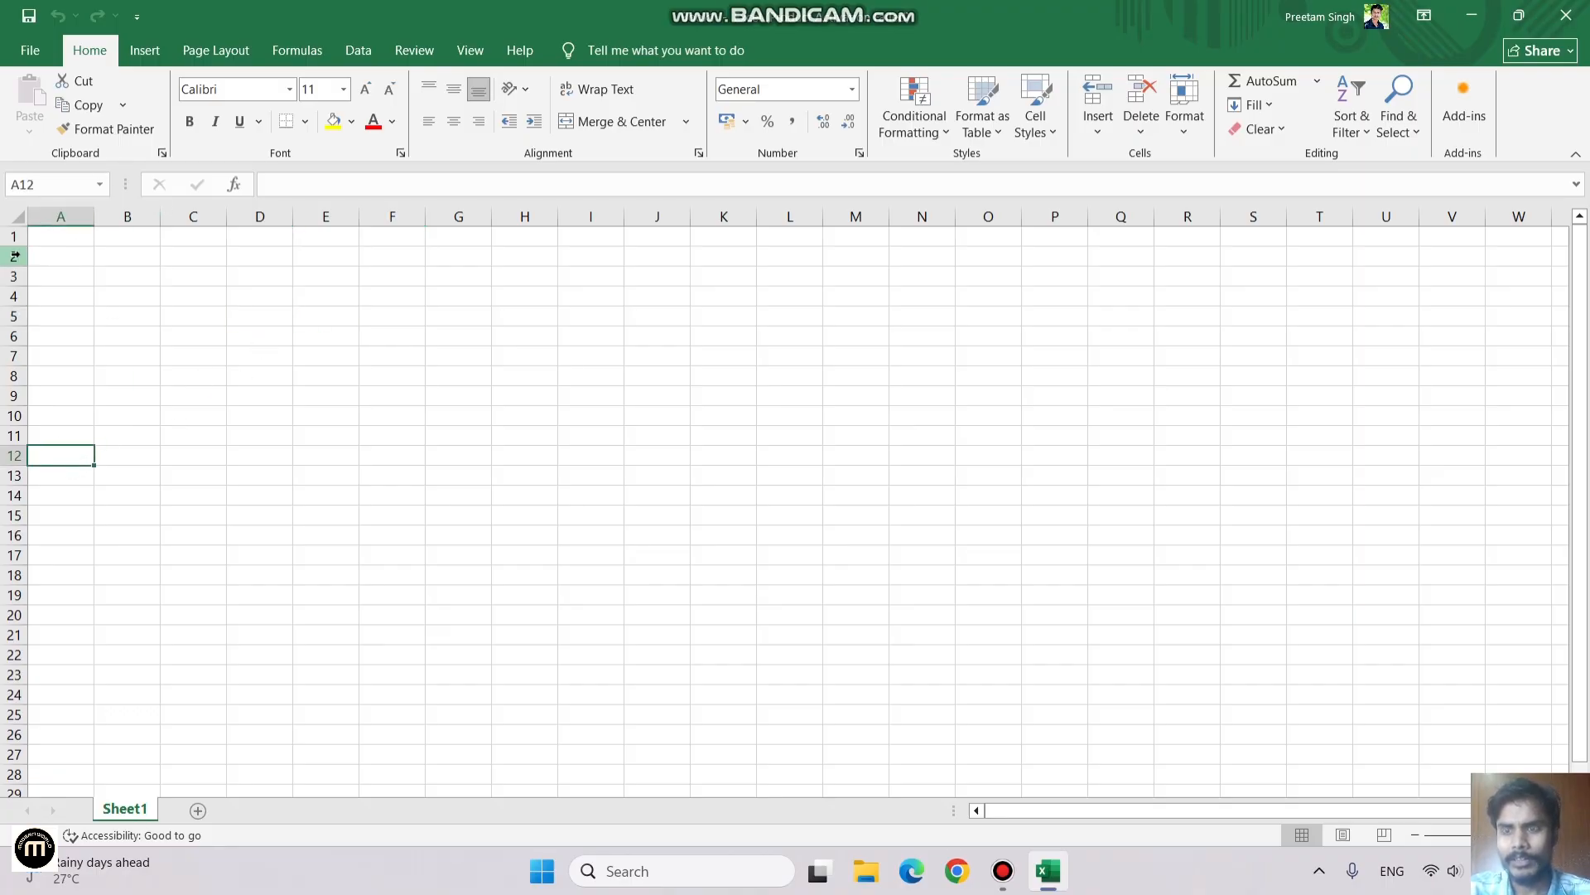
# Step: Select the whole of column A, row 1, row 7 and column F in turn to examine columns and rows
pyautogui.click(58, 214)
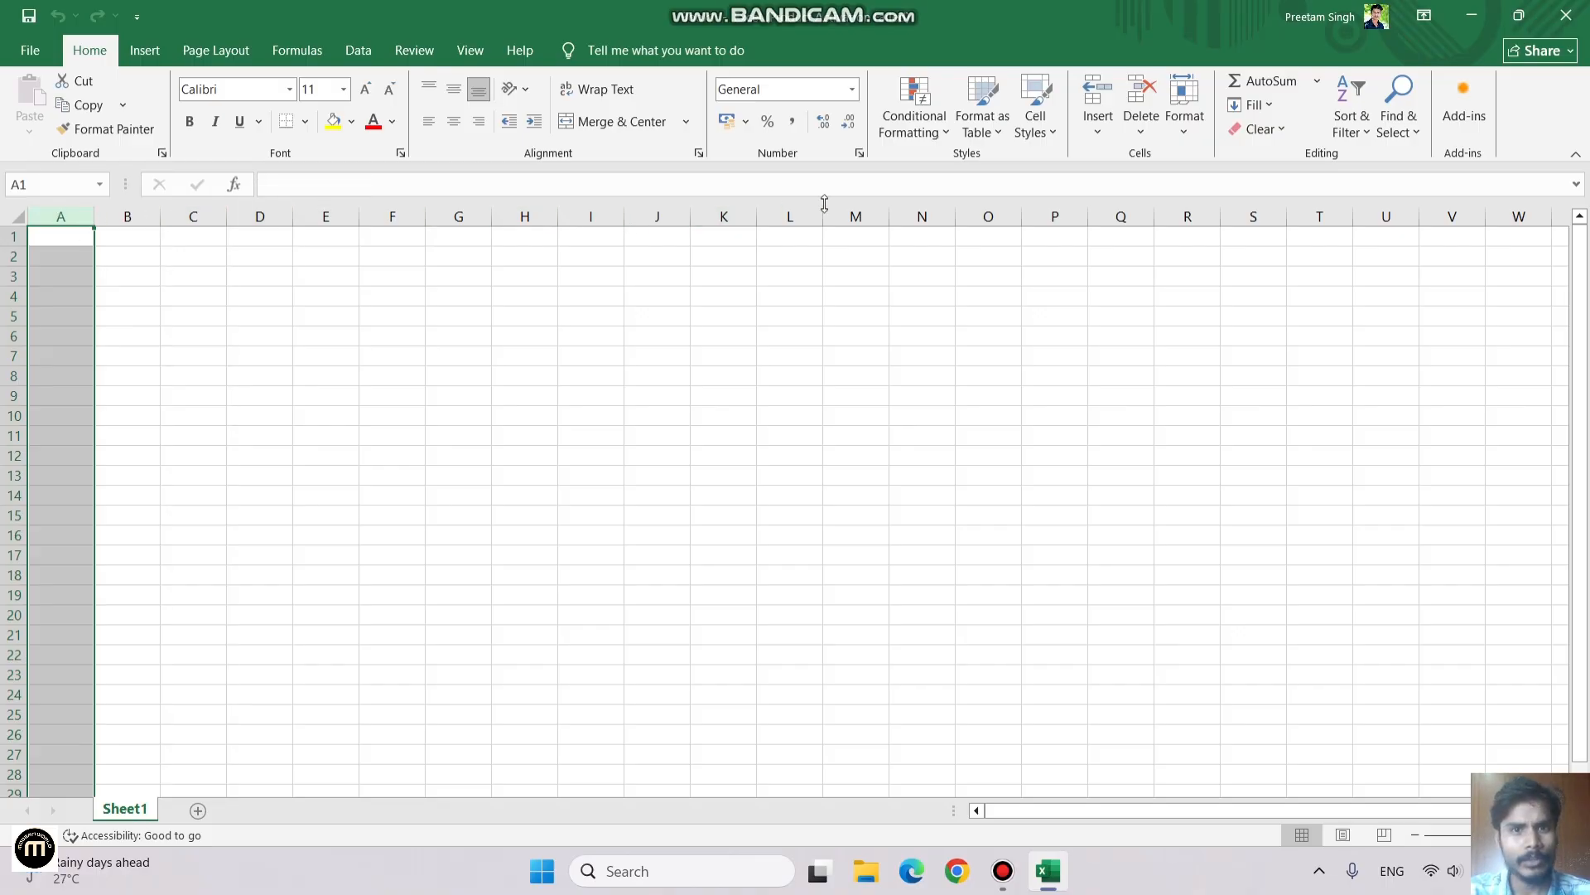
pyautogui.click(5, 236)
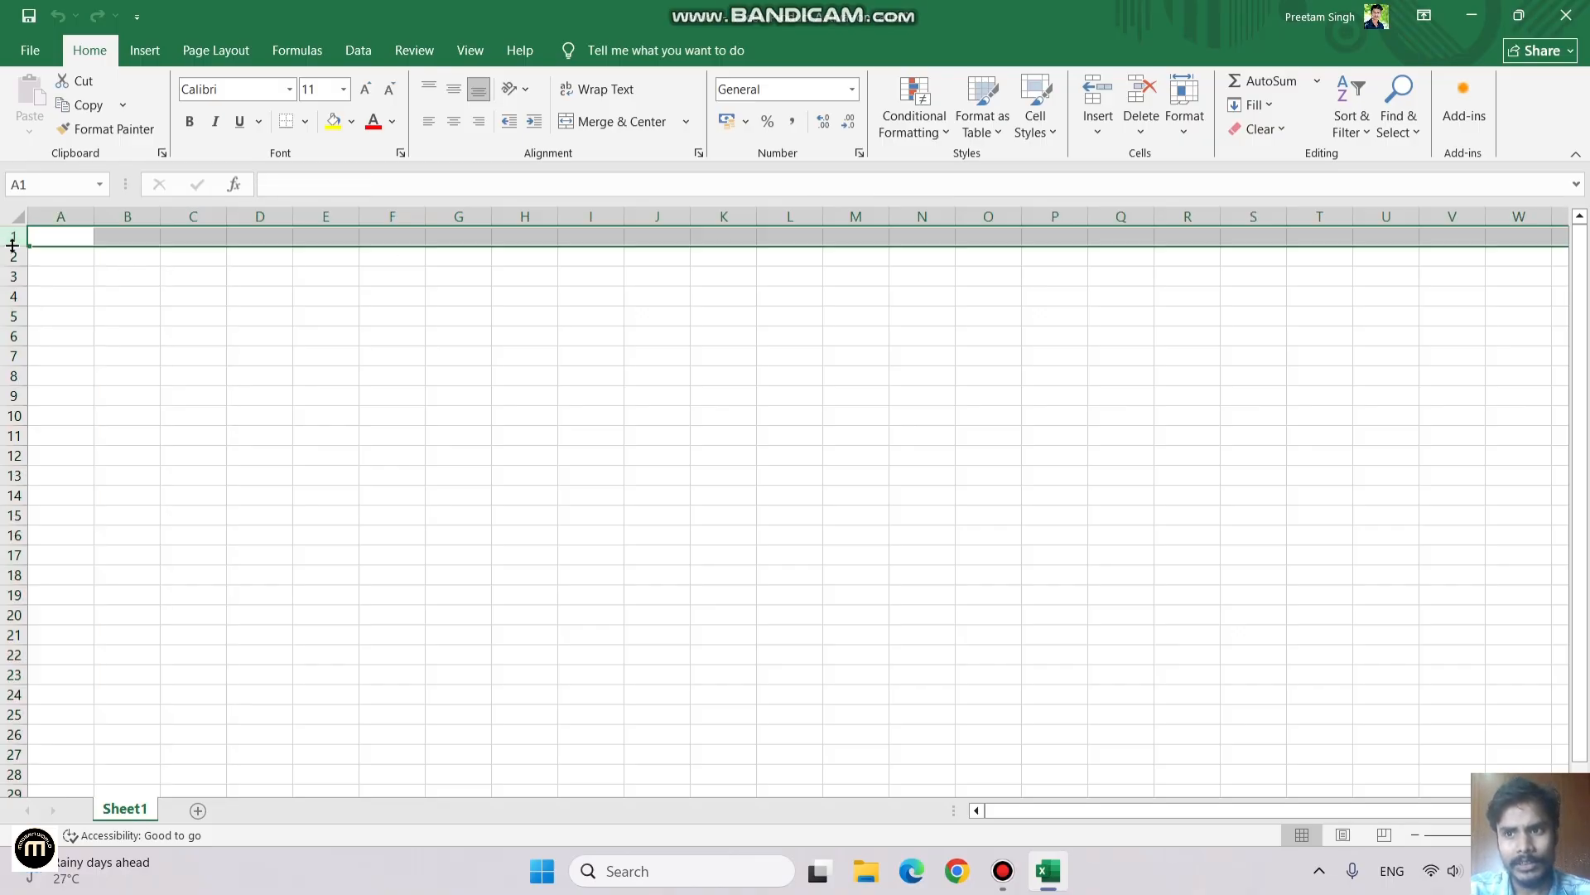
pyautogui.click(5, 355)
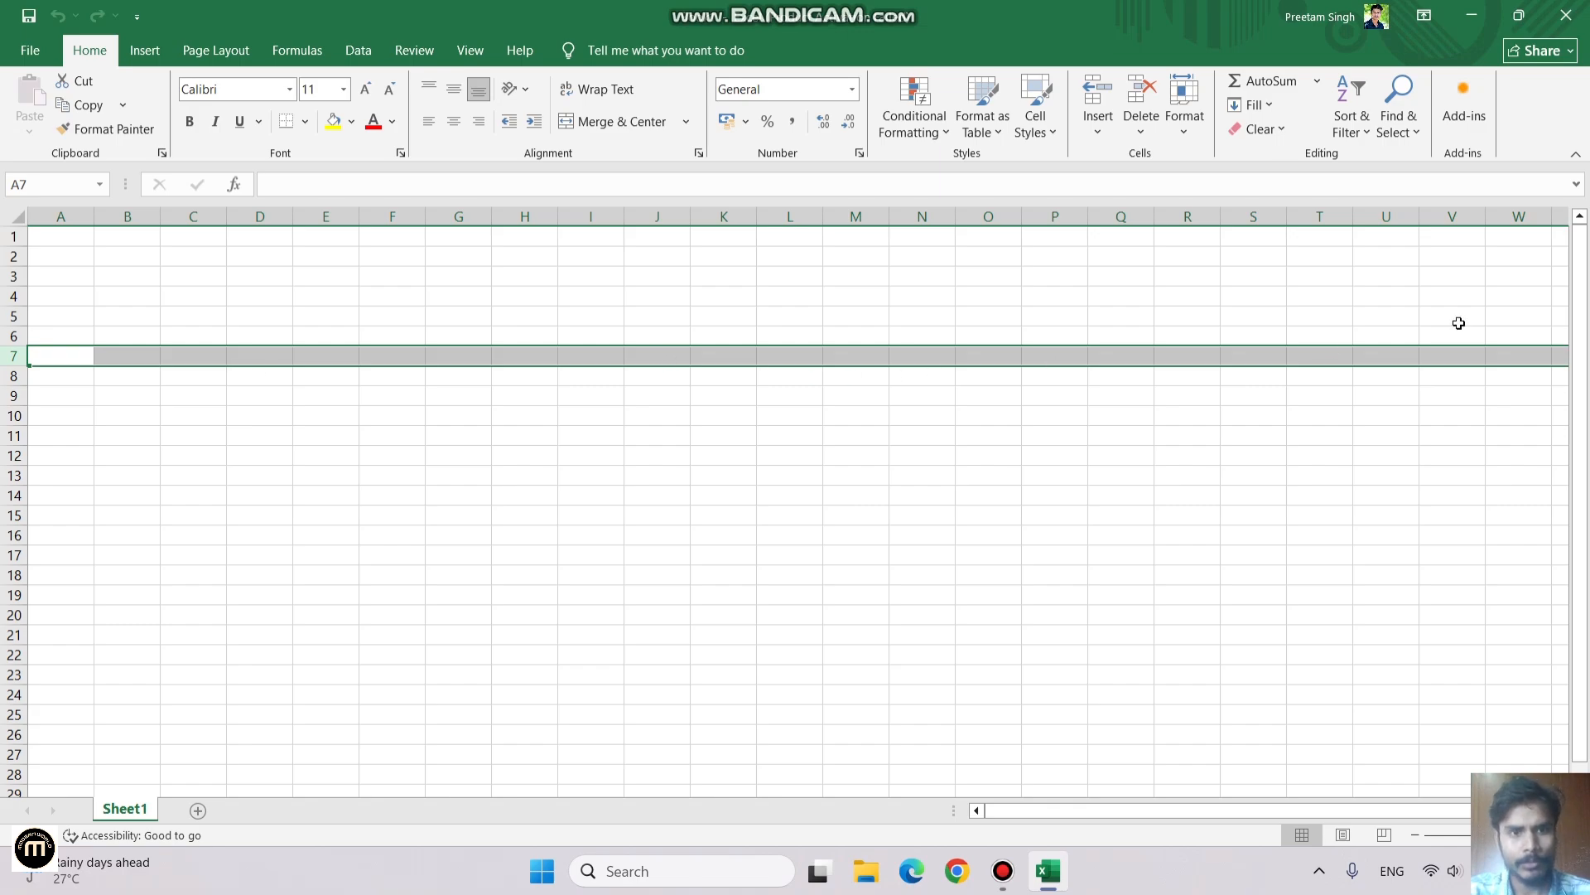
pyautogui.click(388, 213)
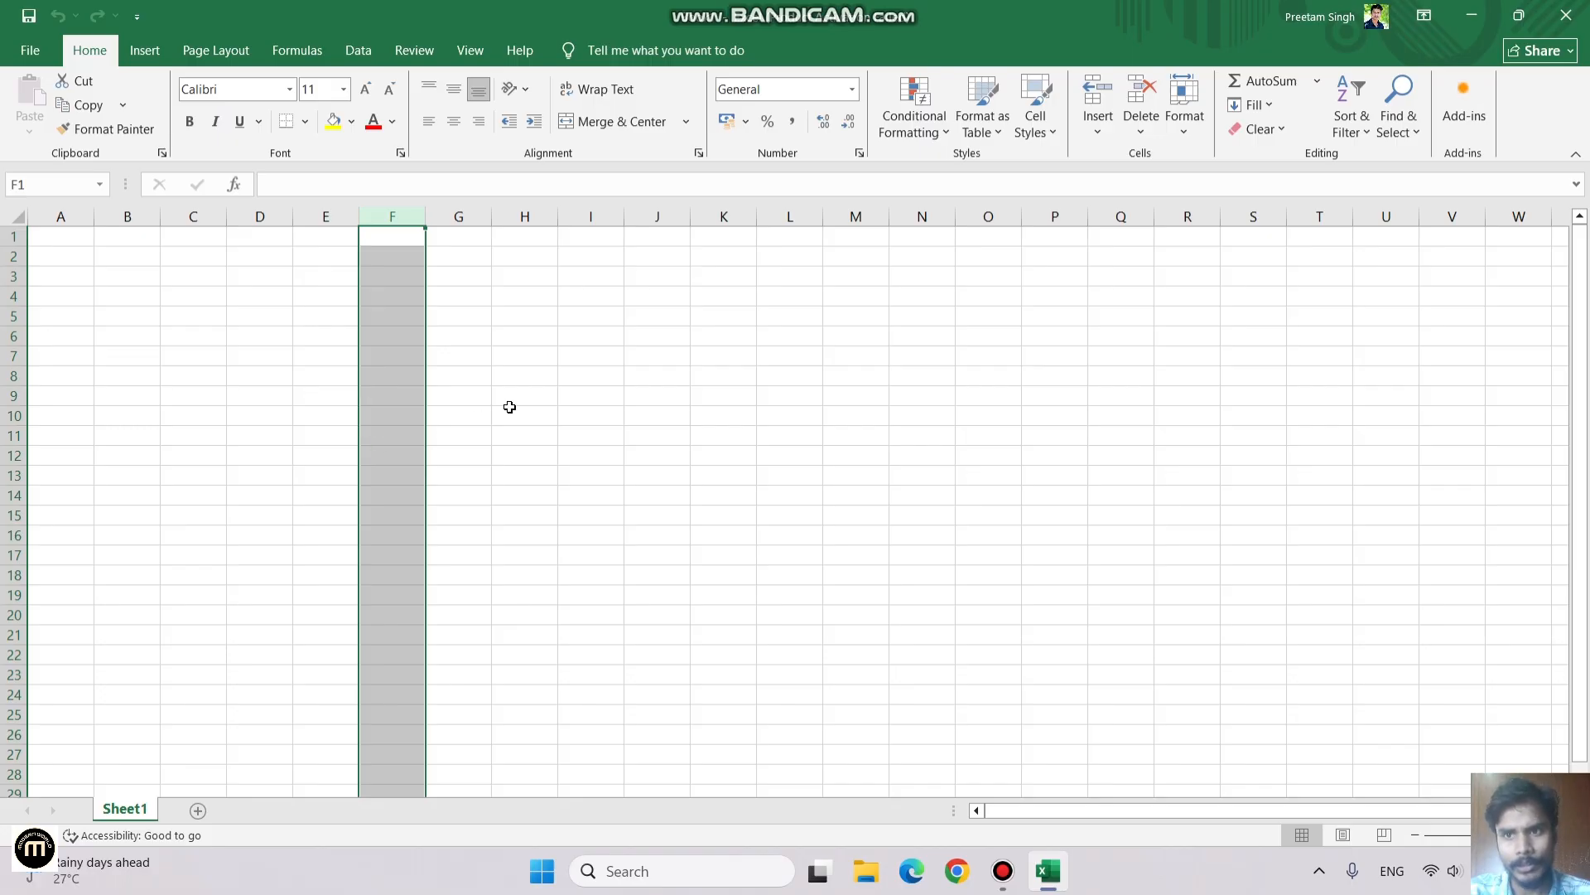
# Step: Select cells E5, D5 and D7 in turn and examine how the Name Box identifies the active cell
pyautogui.click(316, 313)
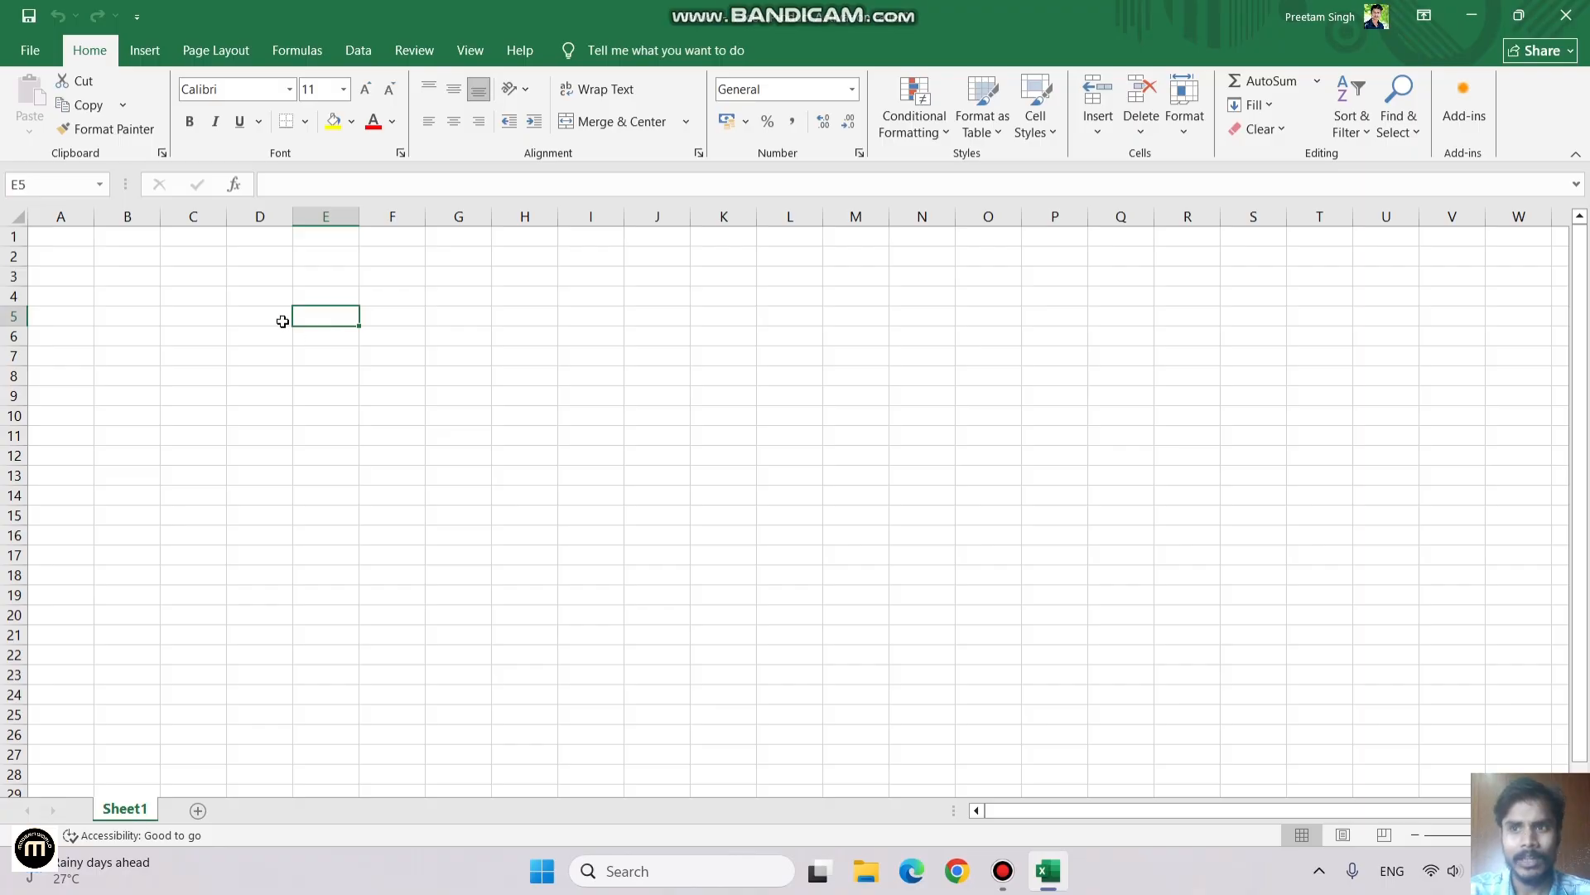
pyautogui.click(231, 321)
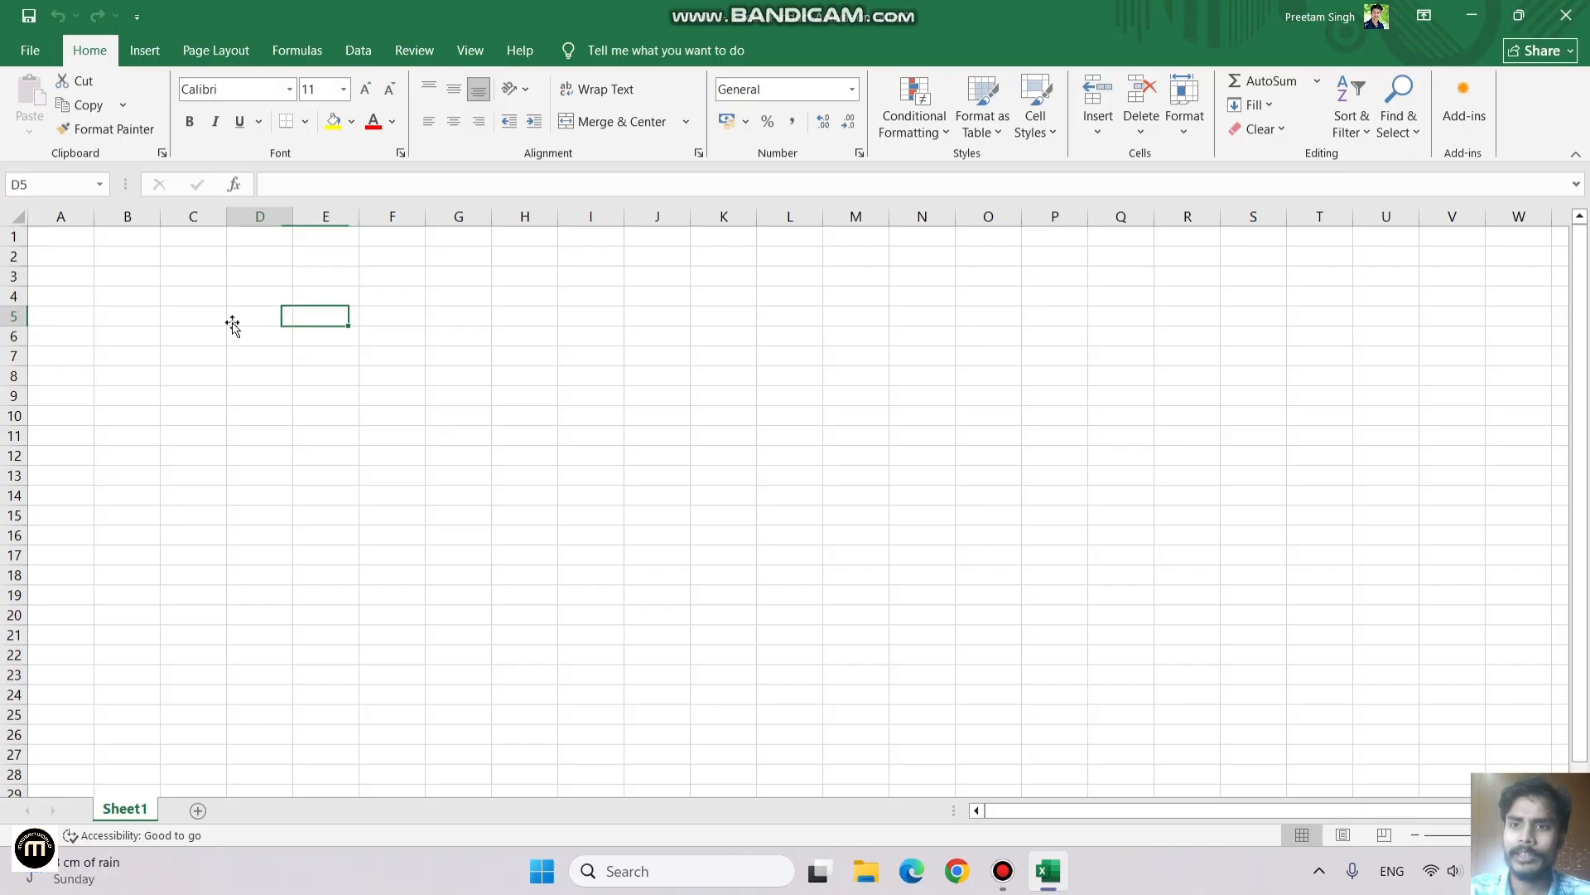
pyautogui.click(34, 185)
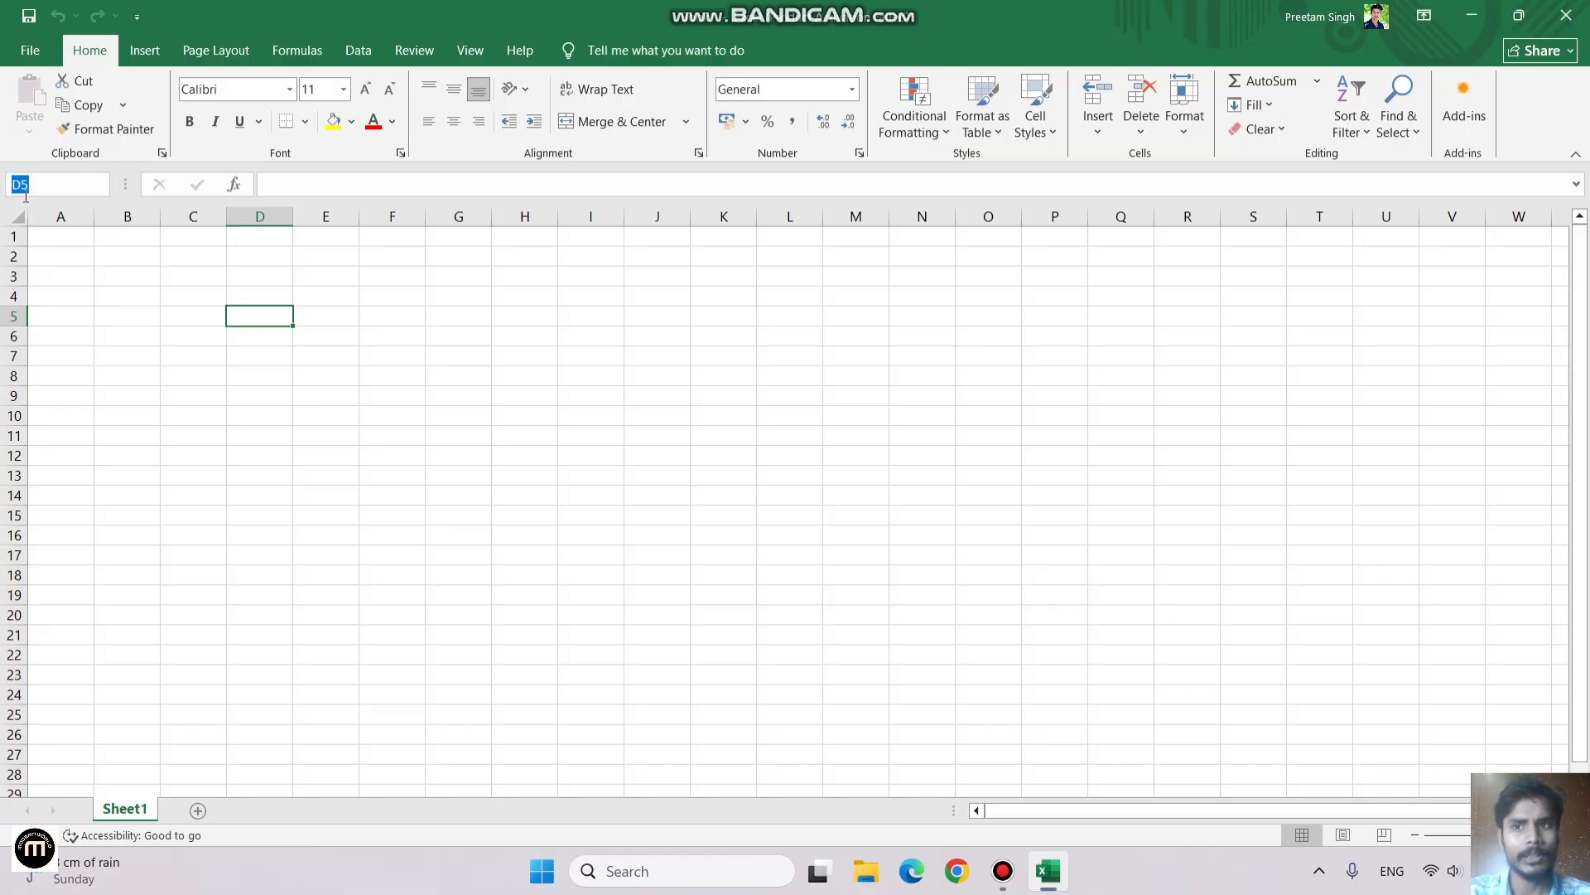
pyautogui.click(234, 358)
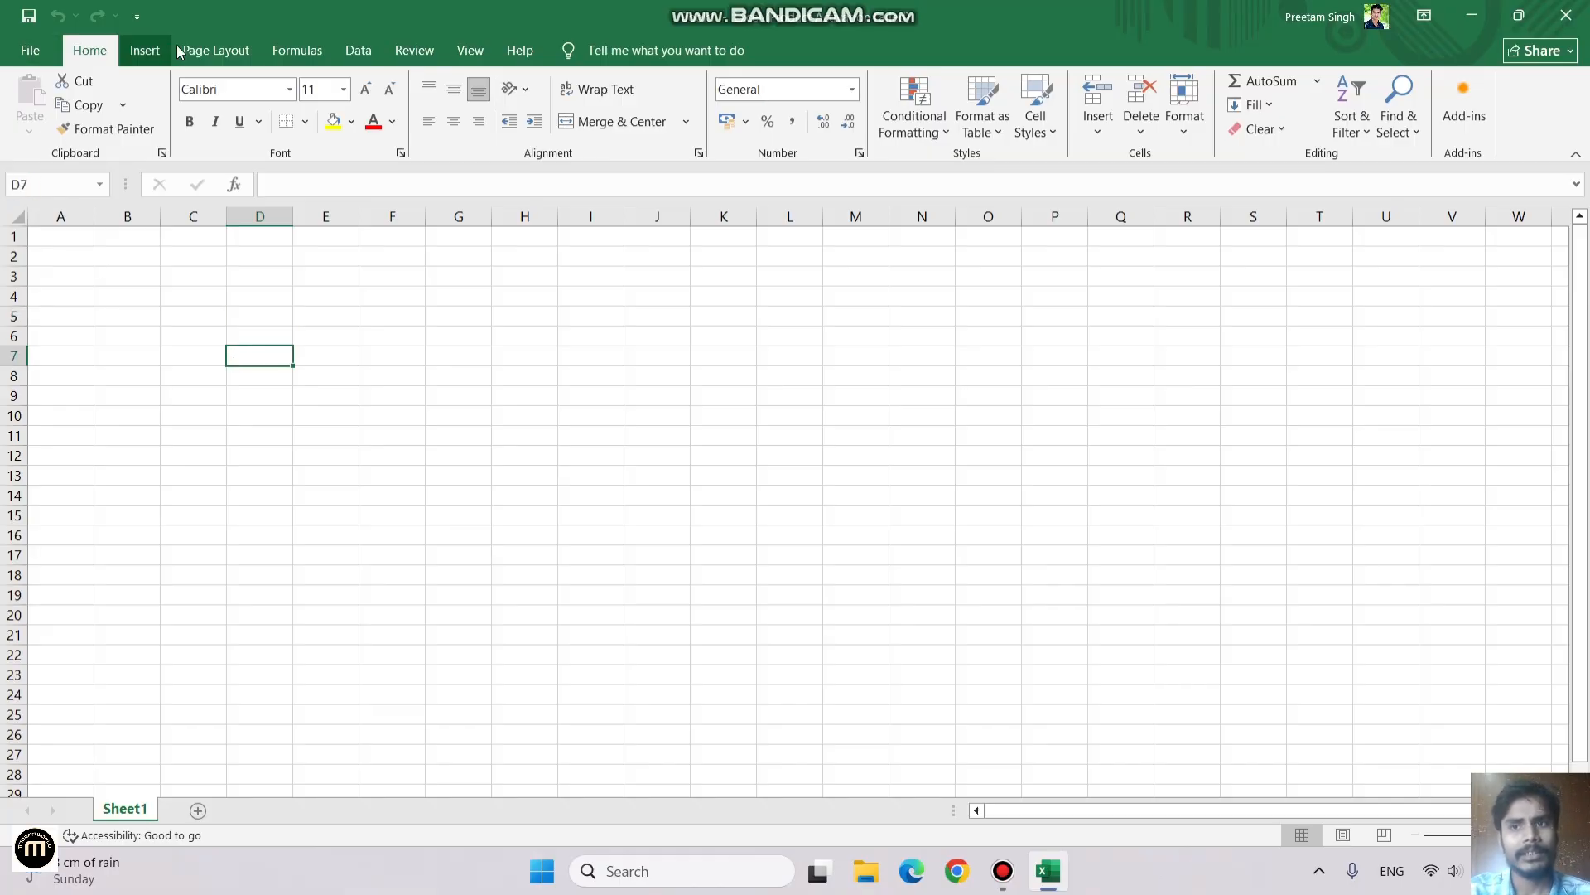
# Step: Examine the file management options and the Page Layout, Formulas and Data command sets
pyautogui.click(33, 51)
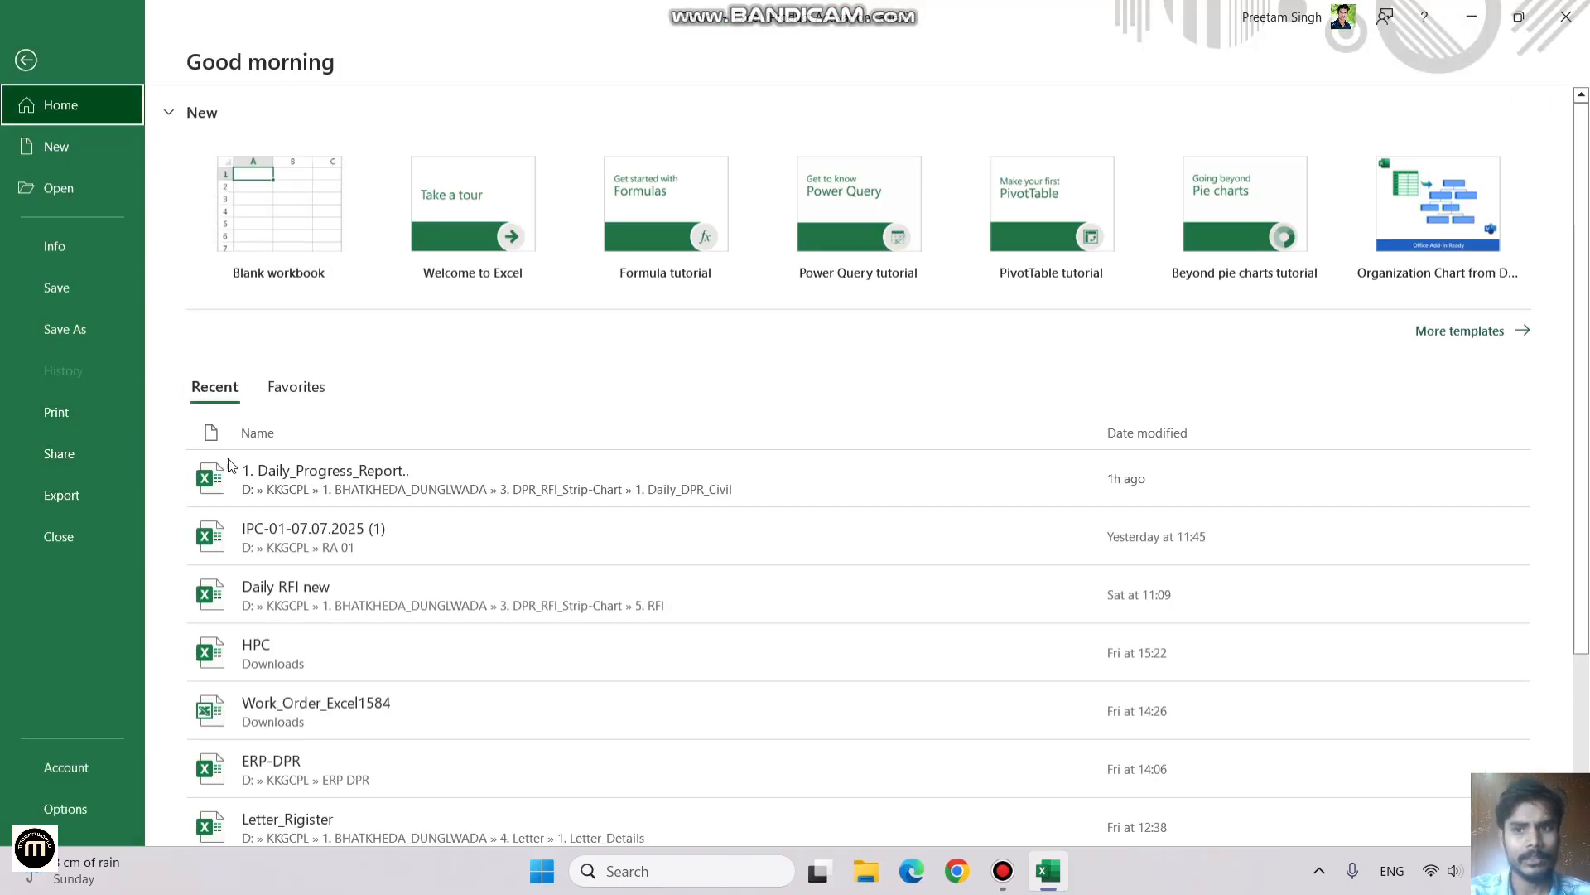
pyautogui.click(26, 61)
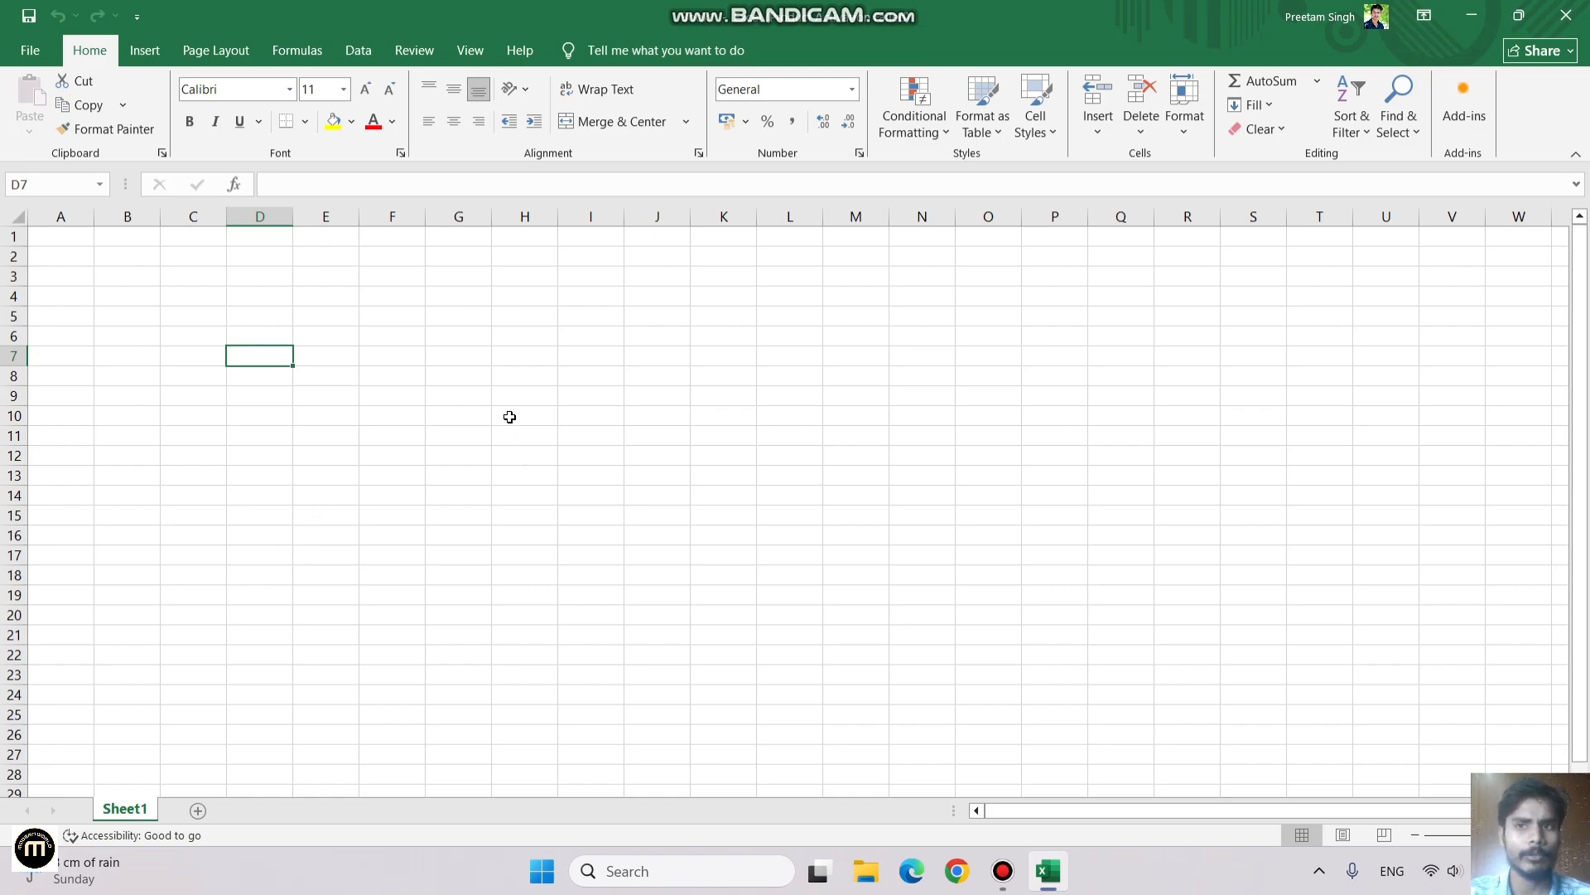
pyautogui.click(152, 51)
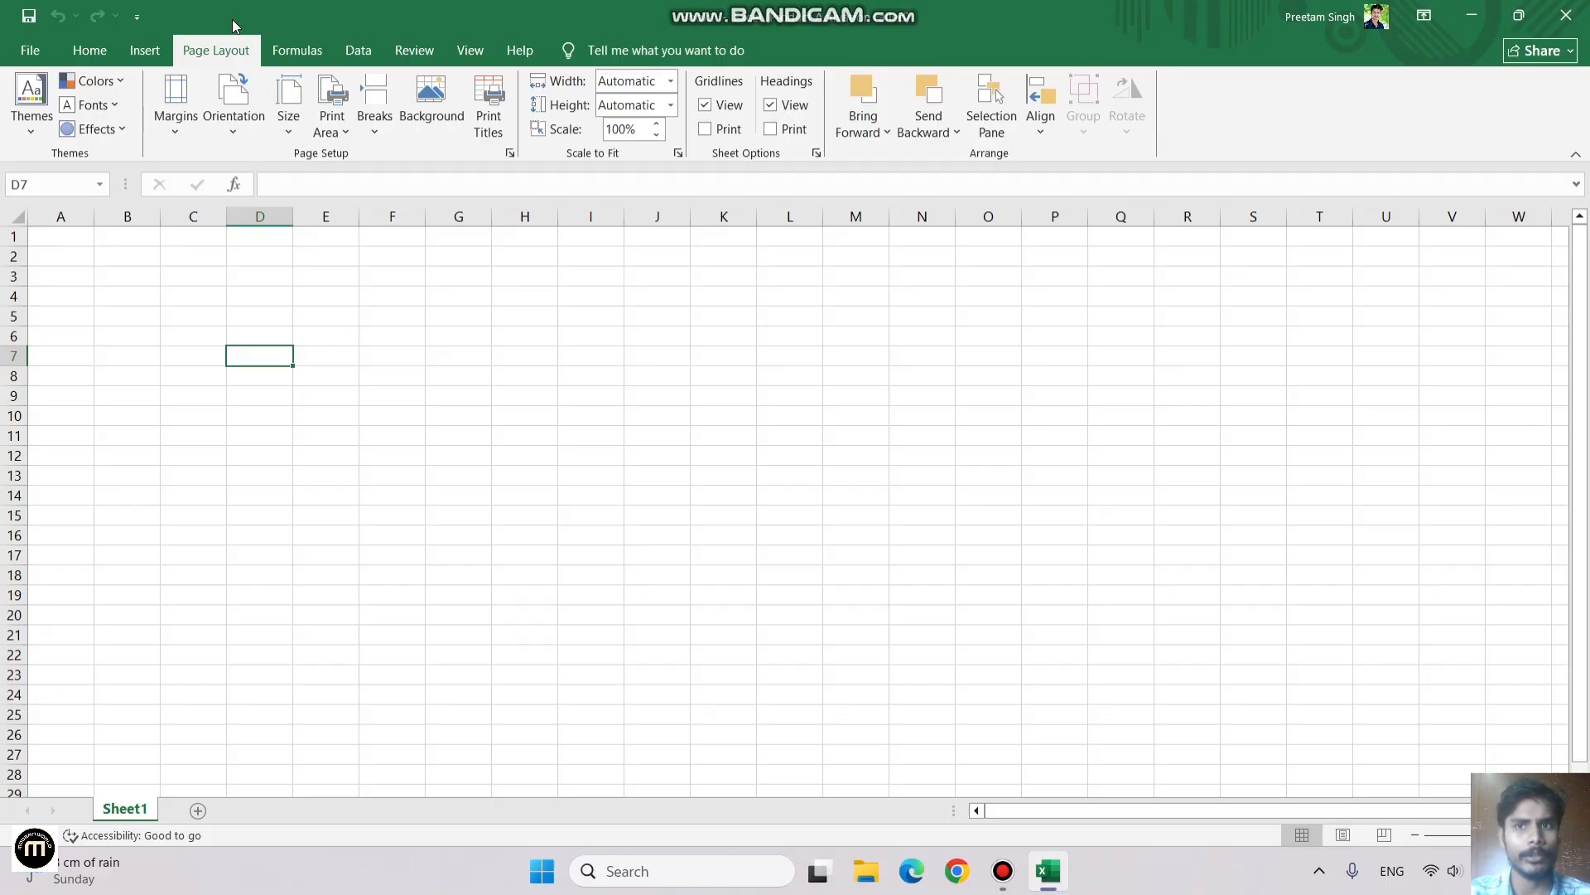
pyautogui.click(294, 50)
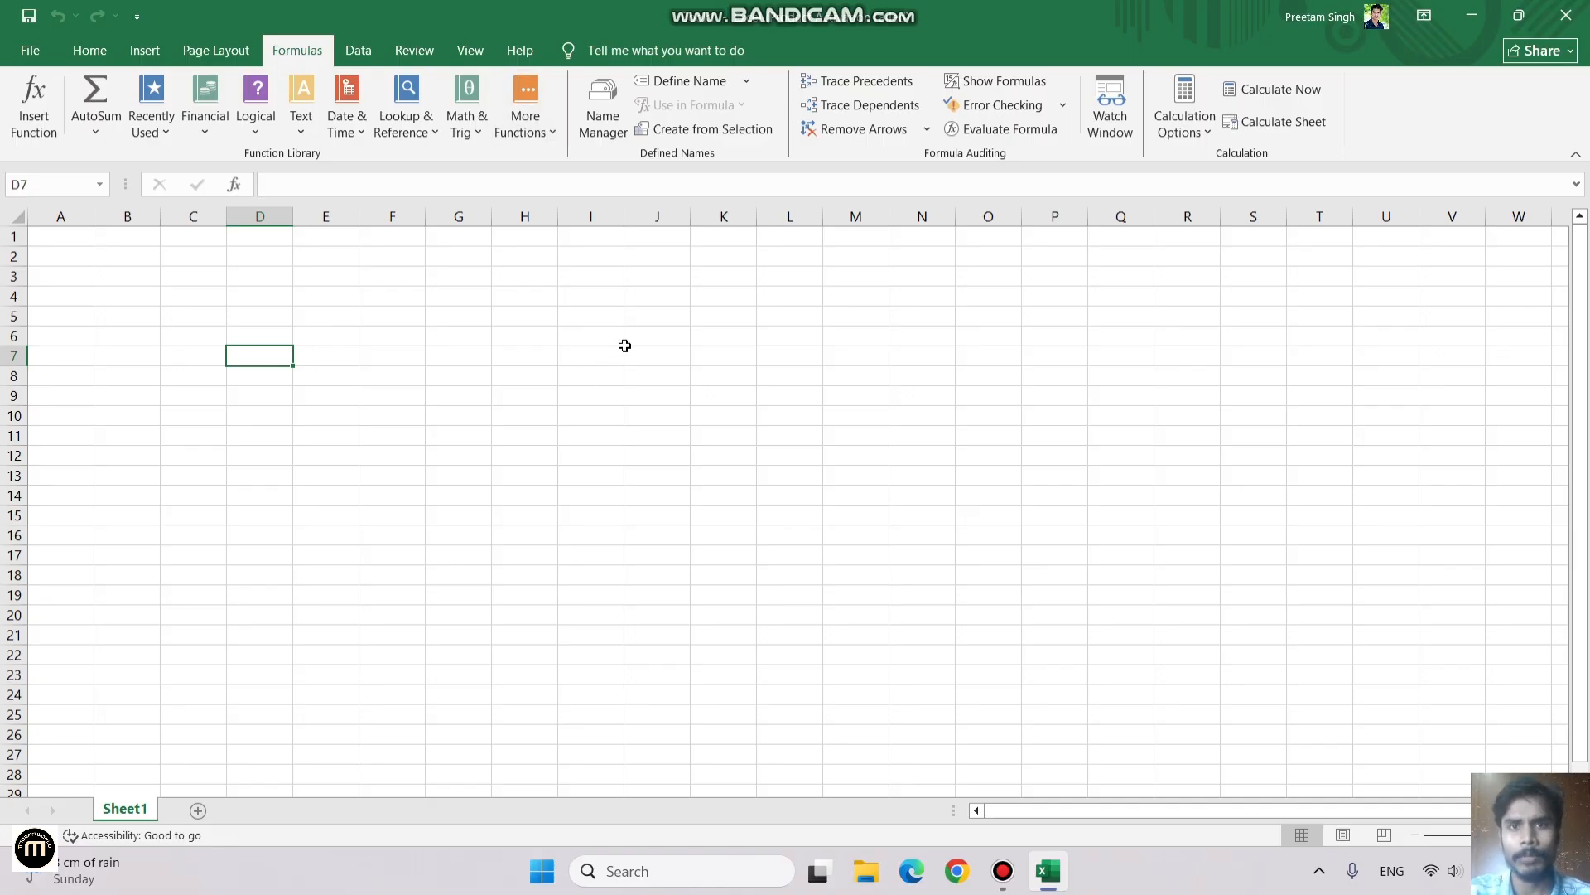
pyautogui.click(361, 51)
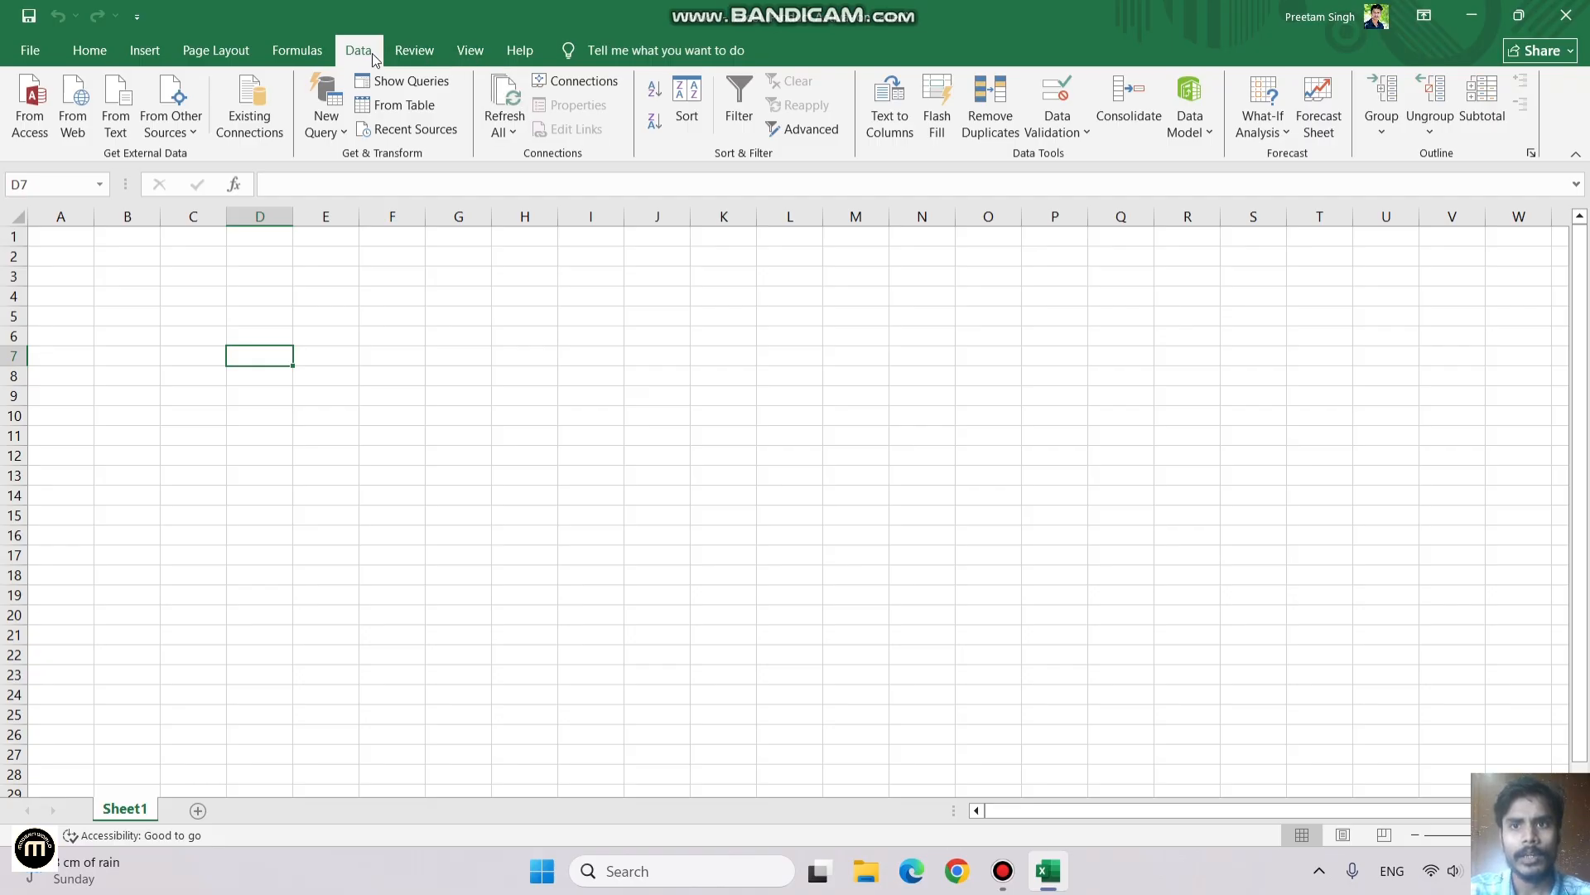
pyautogui.click(580, 372)
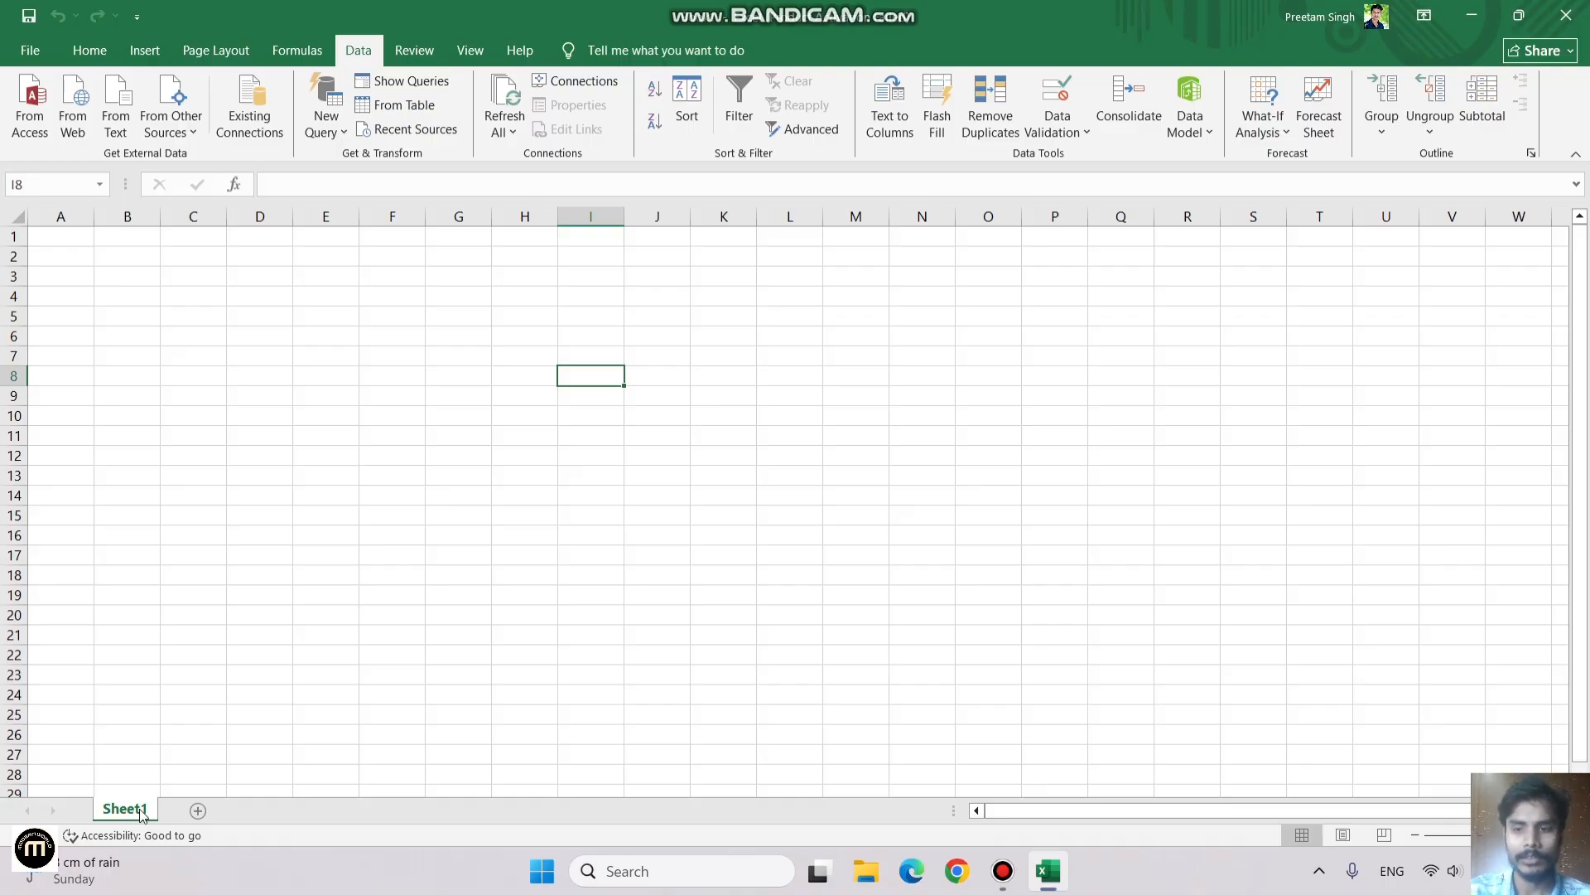
# Step: Add a second worksheet and rename it MW
pyautogui.click(197, 811)
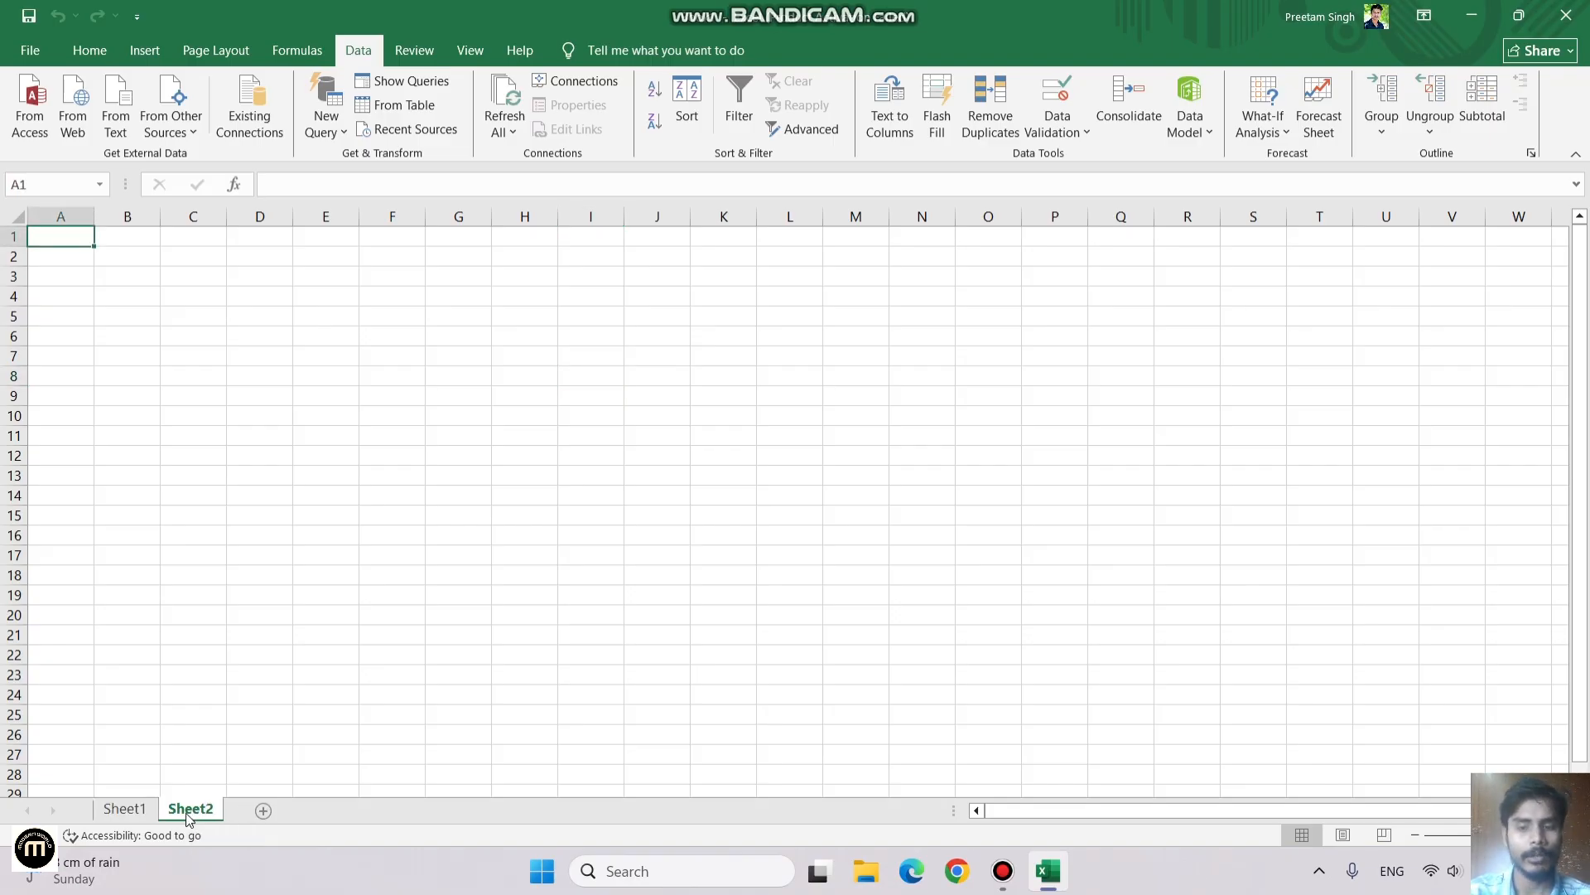
pyautogui.rightClick(185, 813)
pyautogui.click(240, 622)
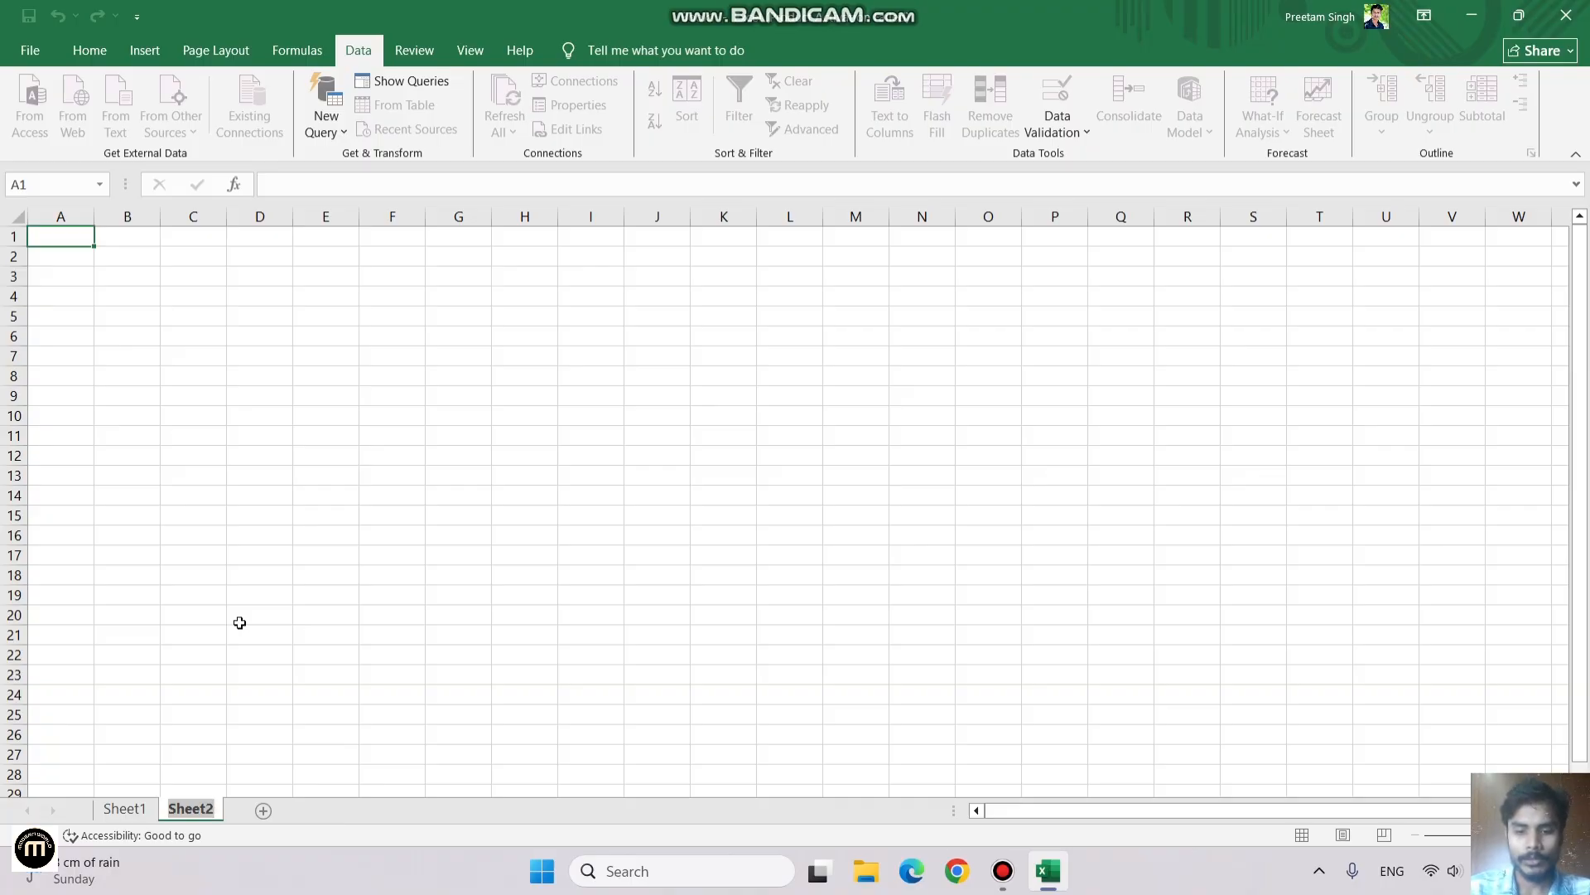
pyautogui.write('M')
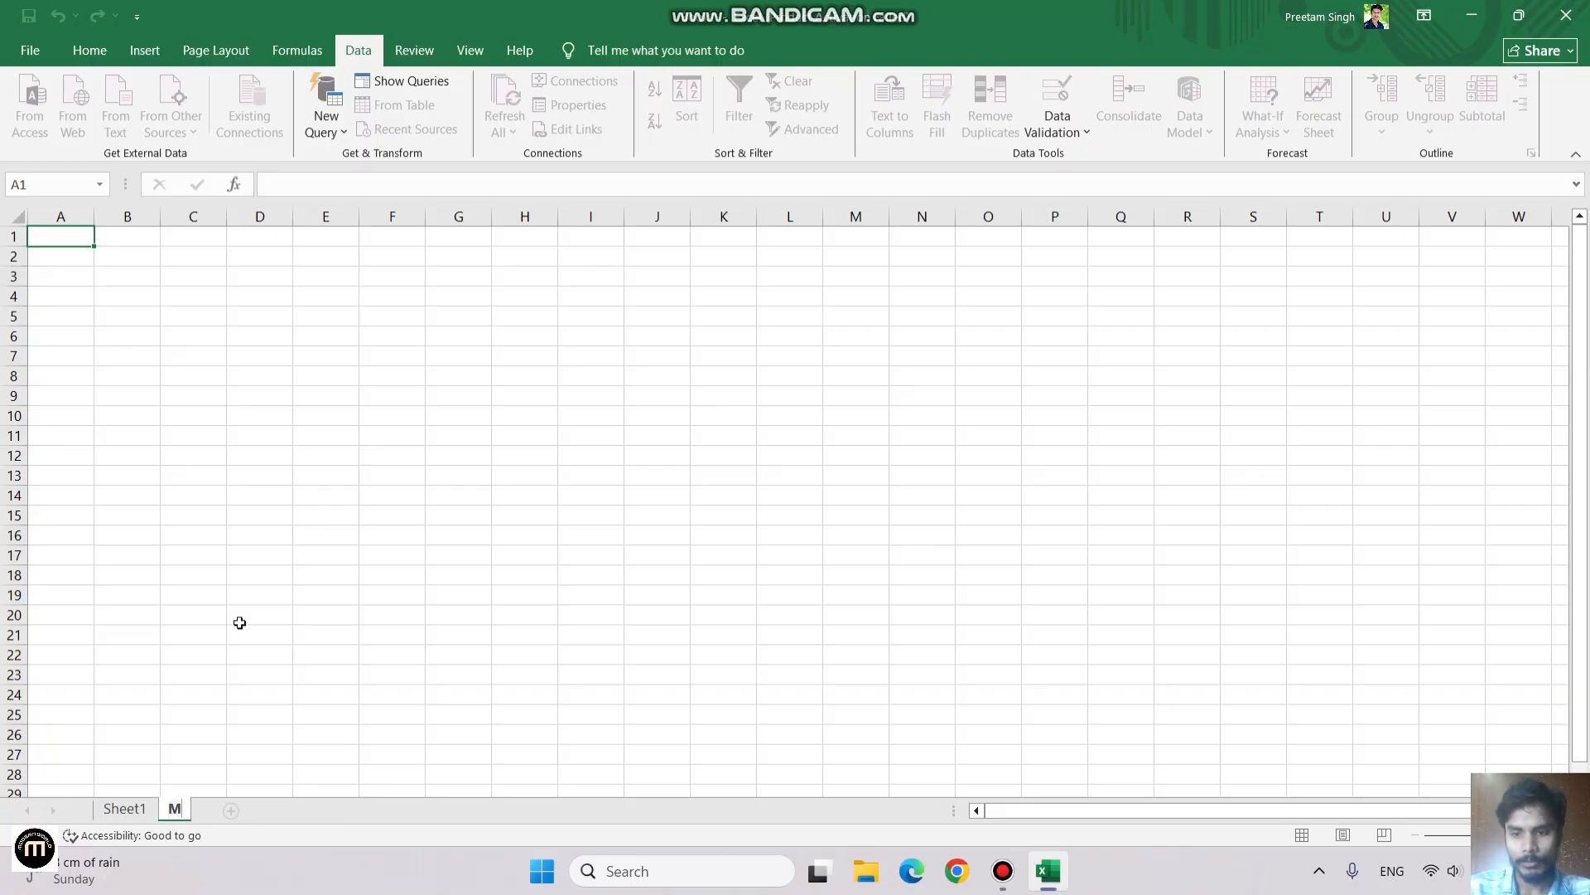
pyautogui.write('W')
pyautogui.click(240, 622)
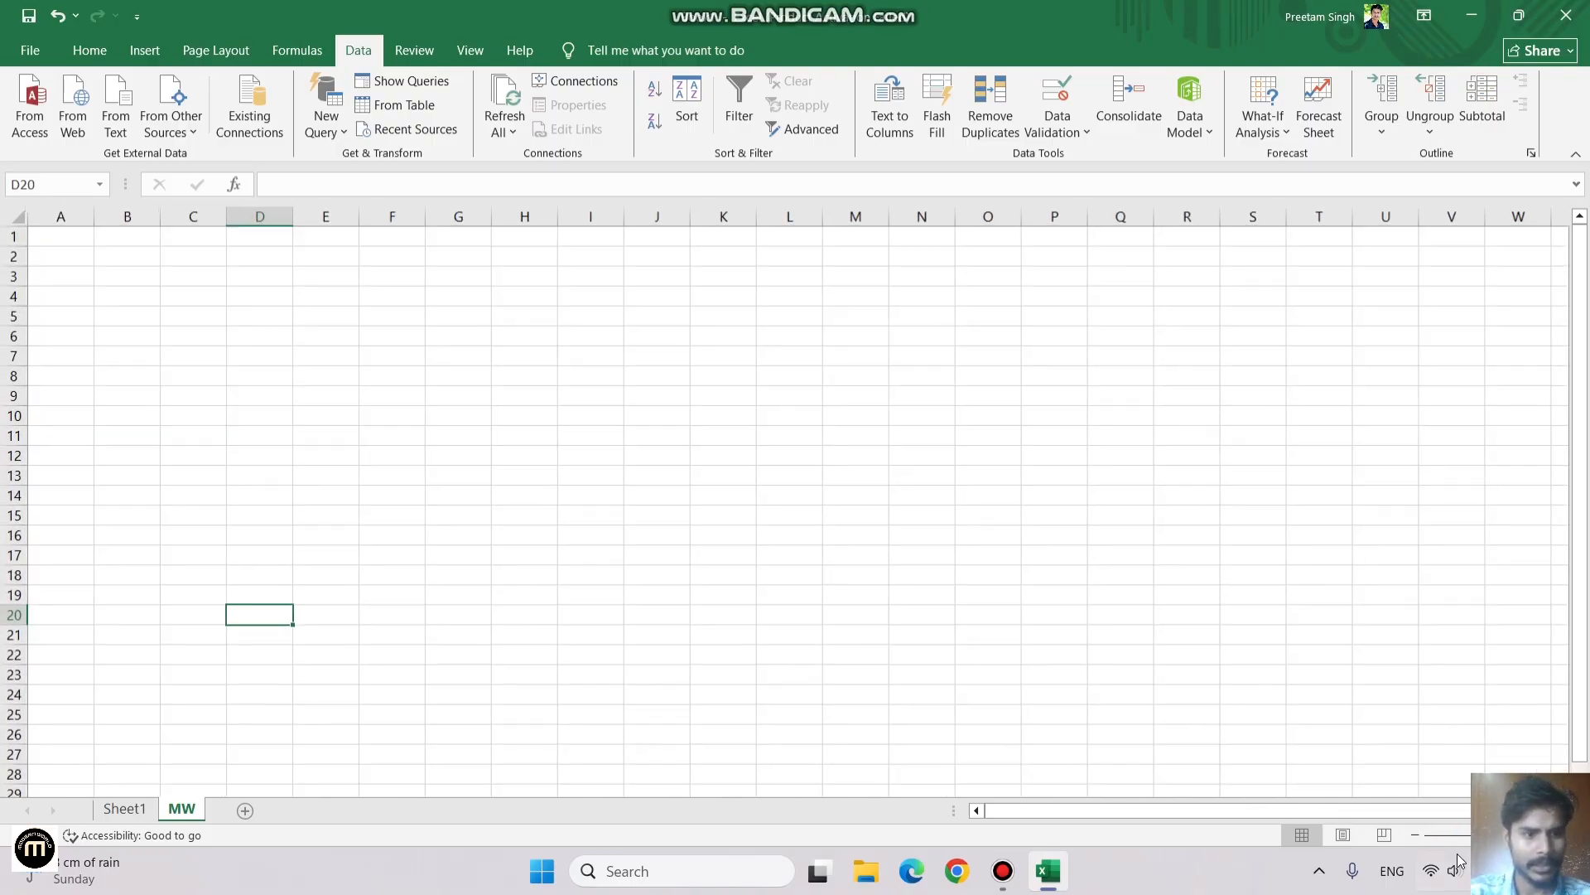
pyautogui.click(1533, 835)
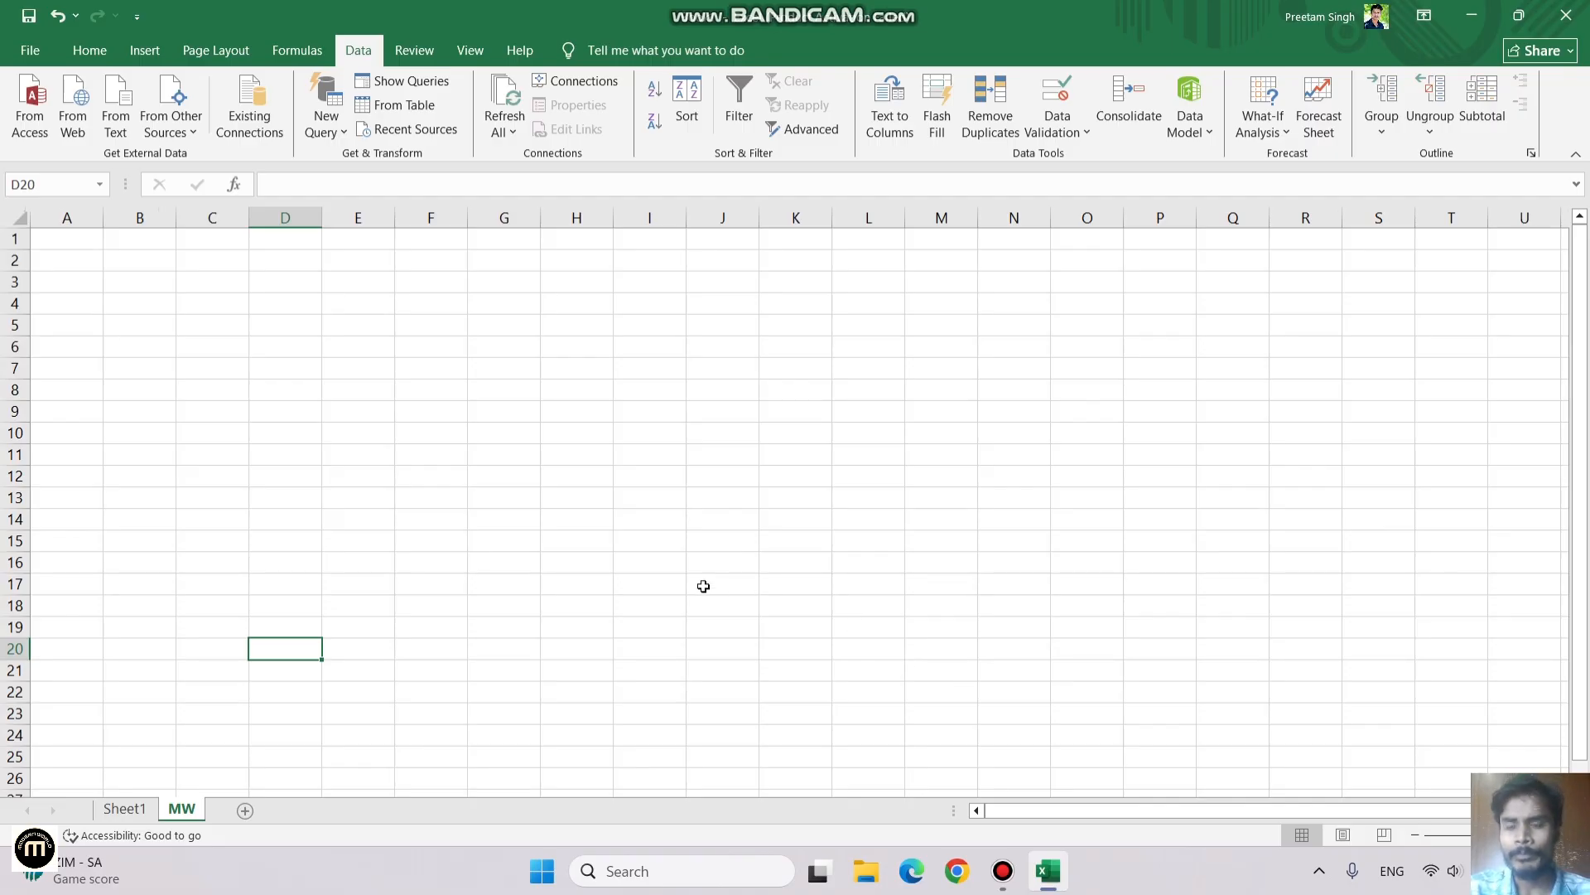
pyautogui.click(195, 286)
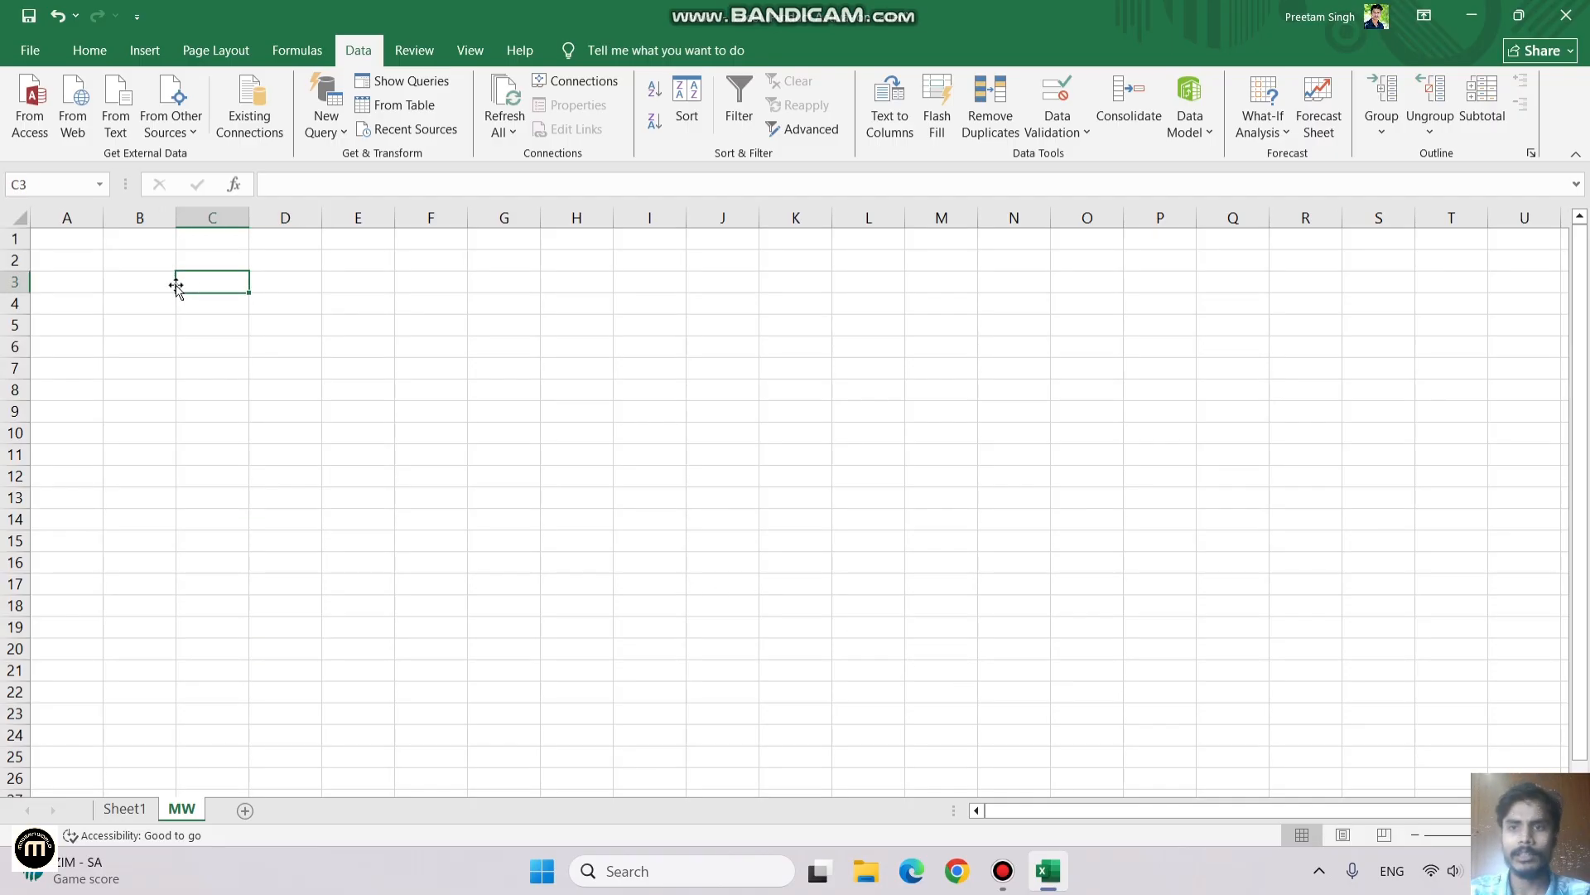
pyautogui.write('hdiahsf')
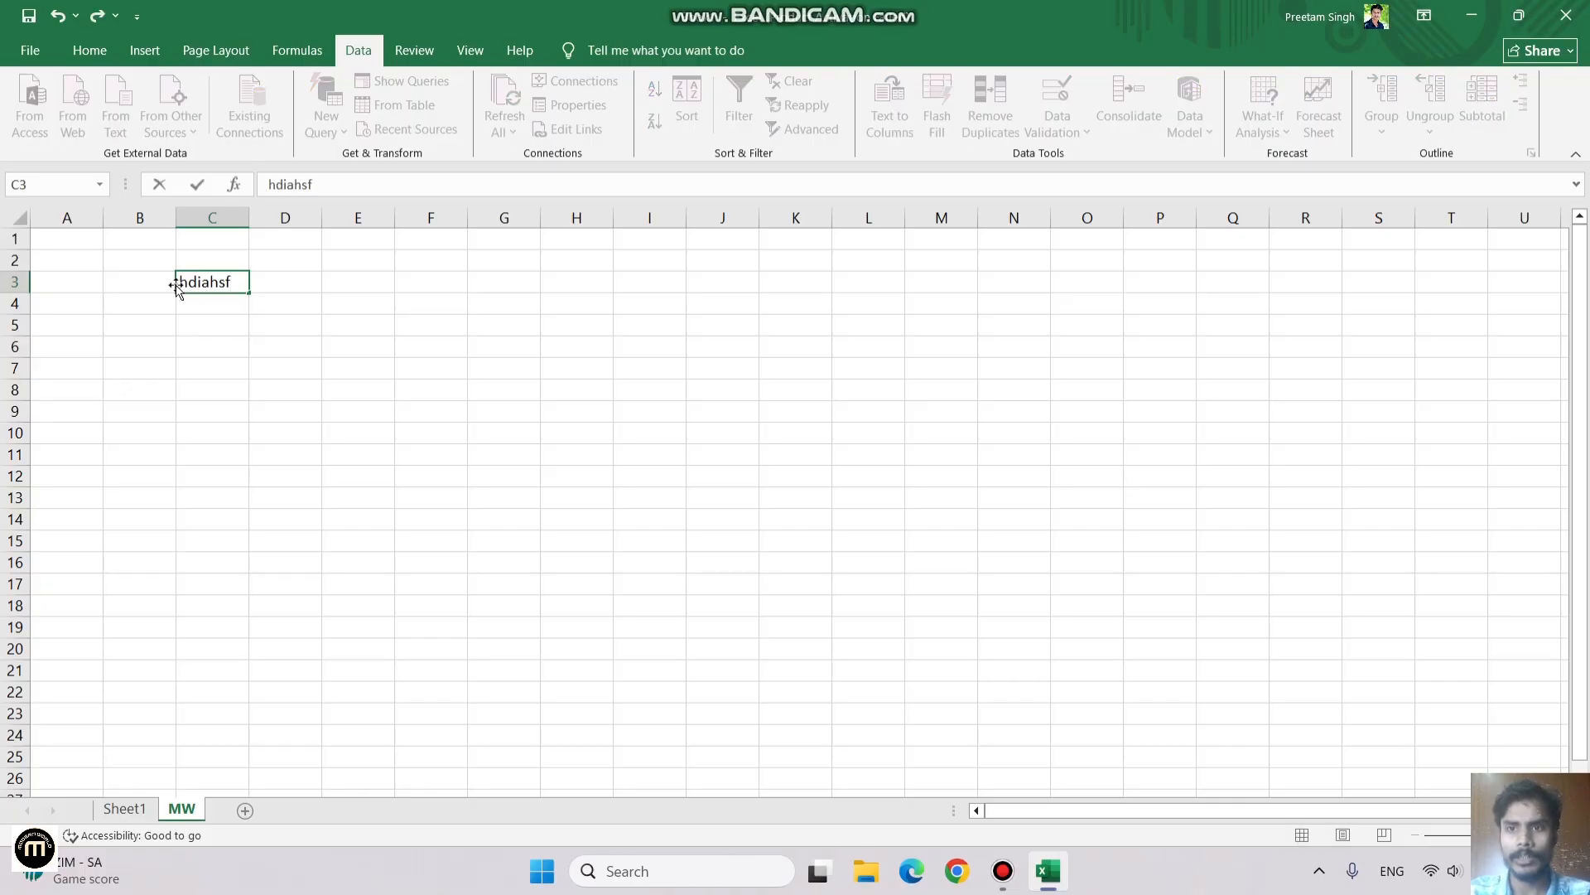
pyautogui.press('BackSpace')
pyautogui.press('BackSpace')
pyautogui.press('BackSpace')
pyautogui.press('BackSpace')
pyautogui.press('BackSpace')
pyautogui.press('BackSpace')
pyautogui.press('BackSpace')
# Step: Enter the text "modern world" in cell C3 of the MW sheet
pyautogui.write('mo')
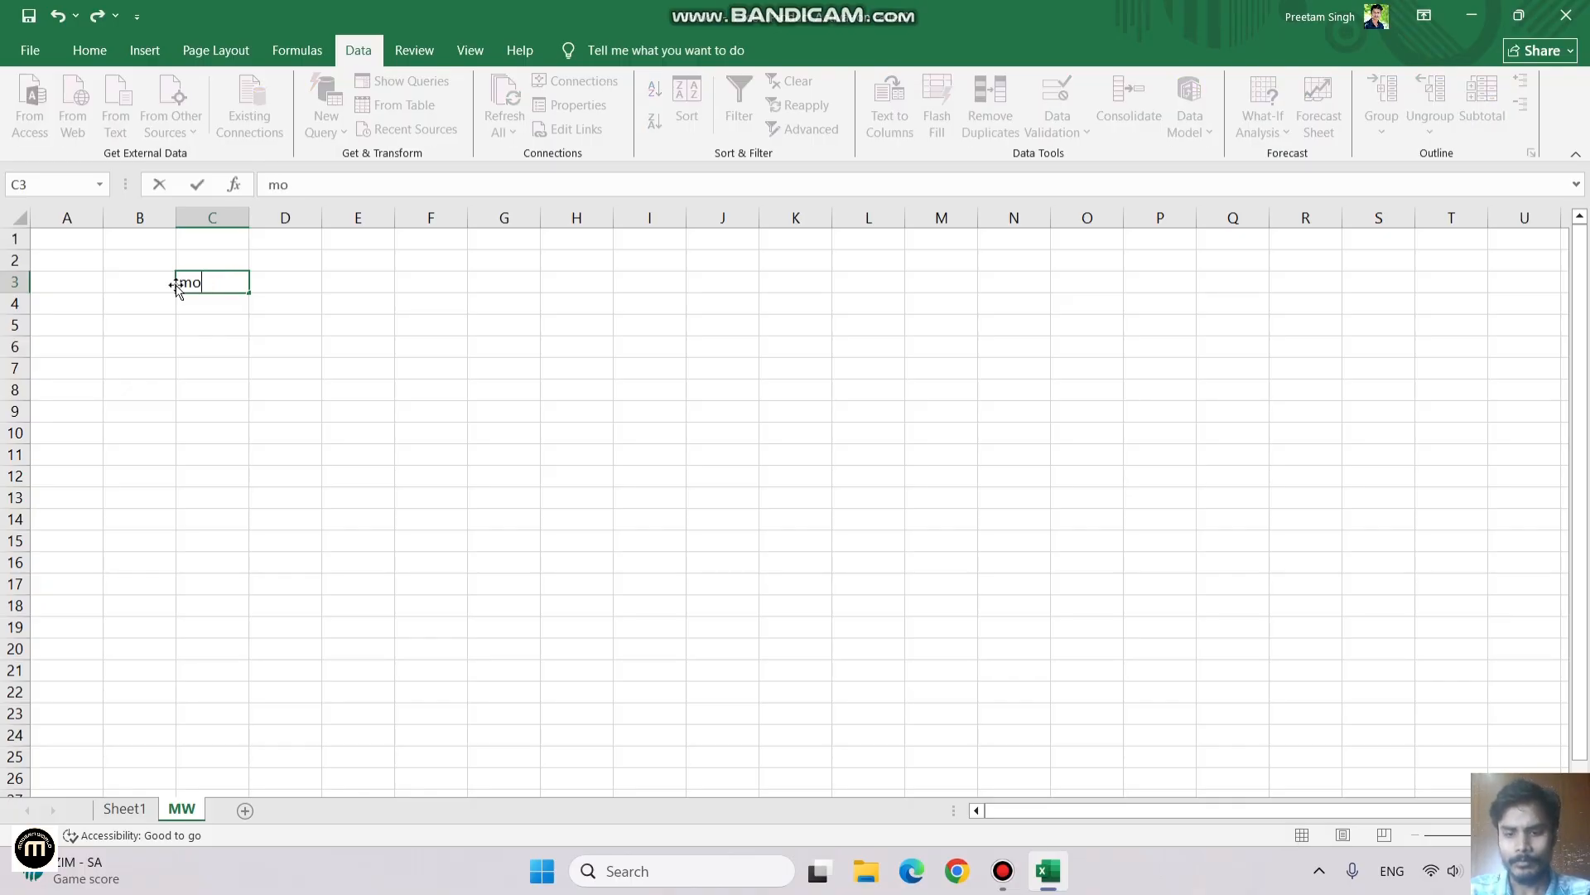
pyautogui.write('dern wo')
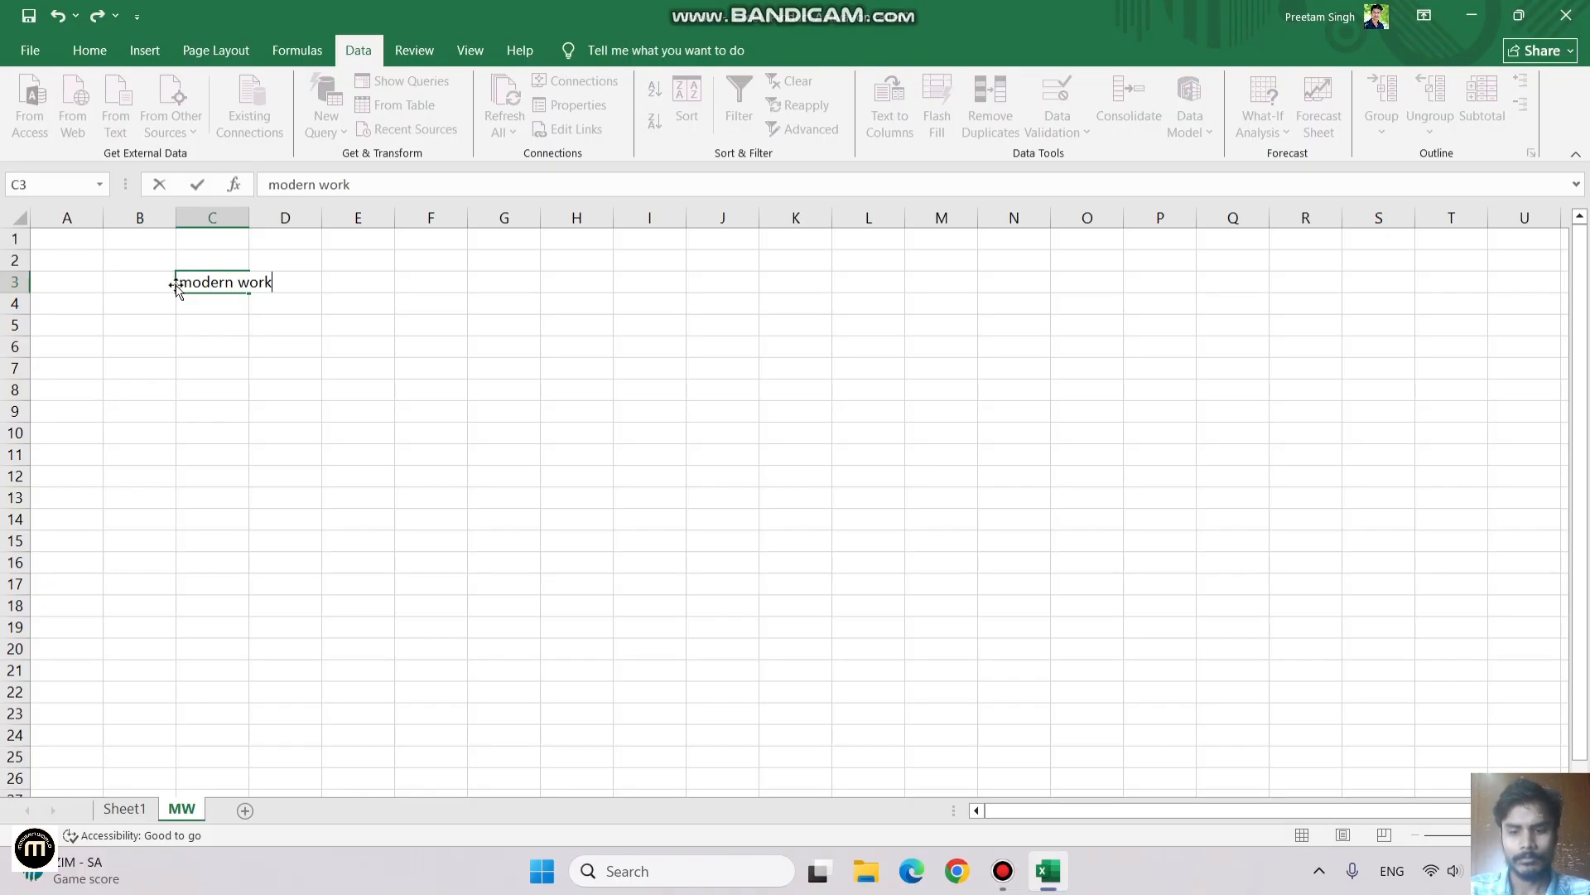
pyautogui.write('rl')
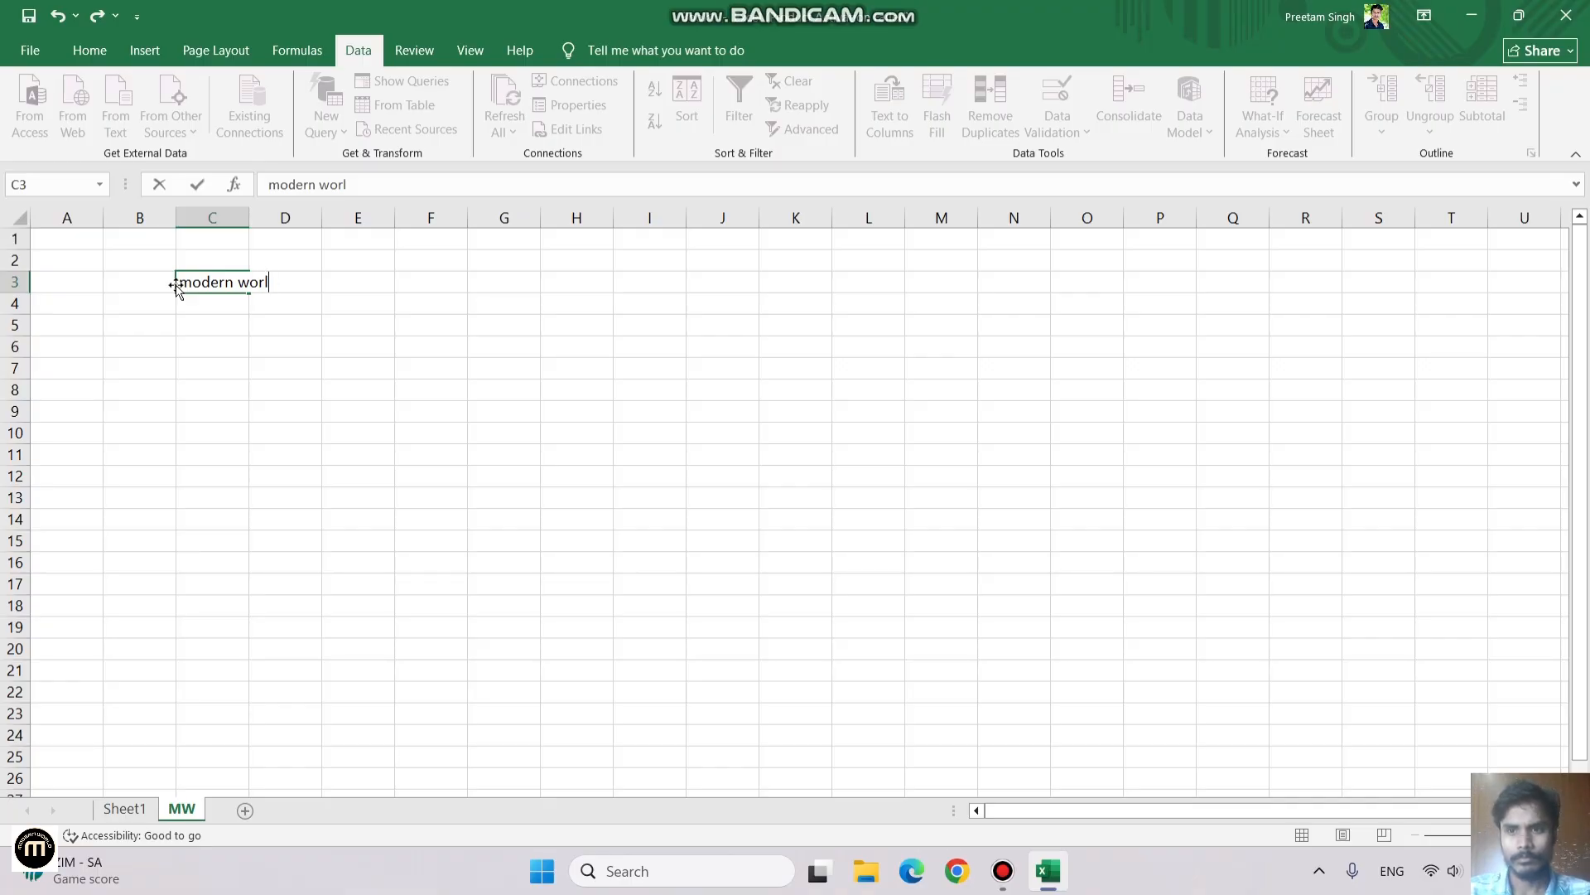
pyautogui.write('d')
pyautogui.press('Tab')
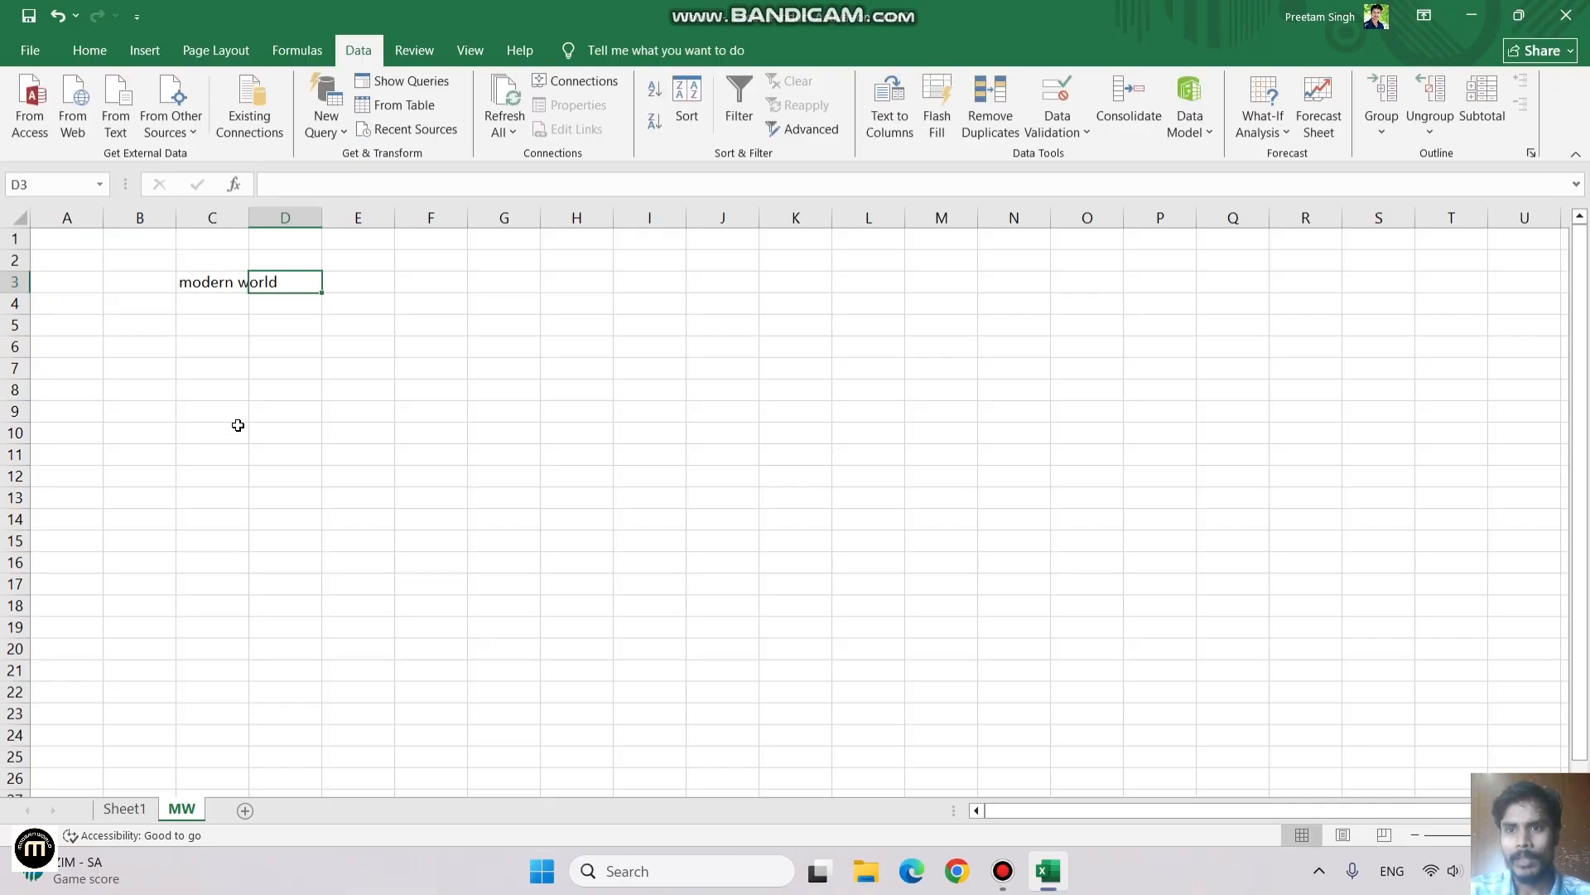
# Step: Delete the text in cell C3
pyautogui.click(222, 311)
pyautogui.click(74, 281)
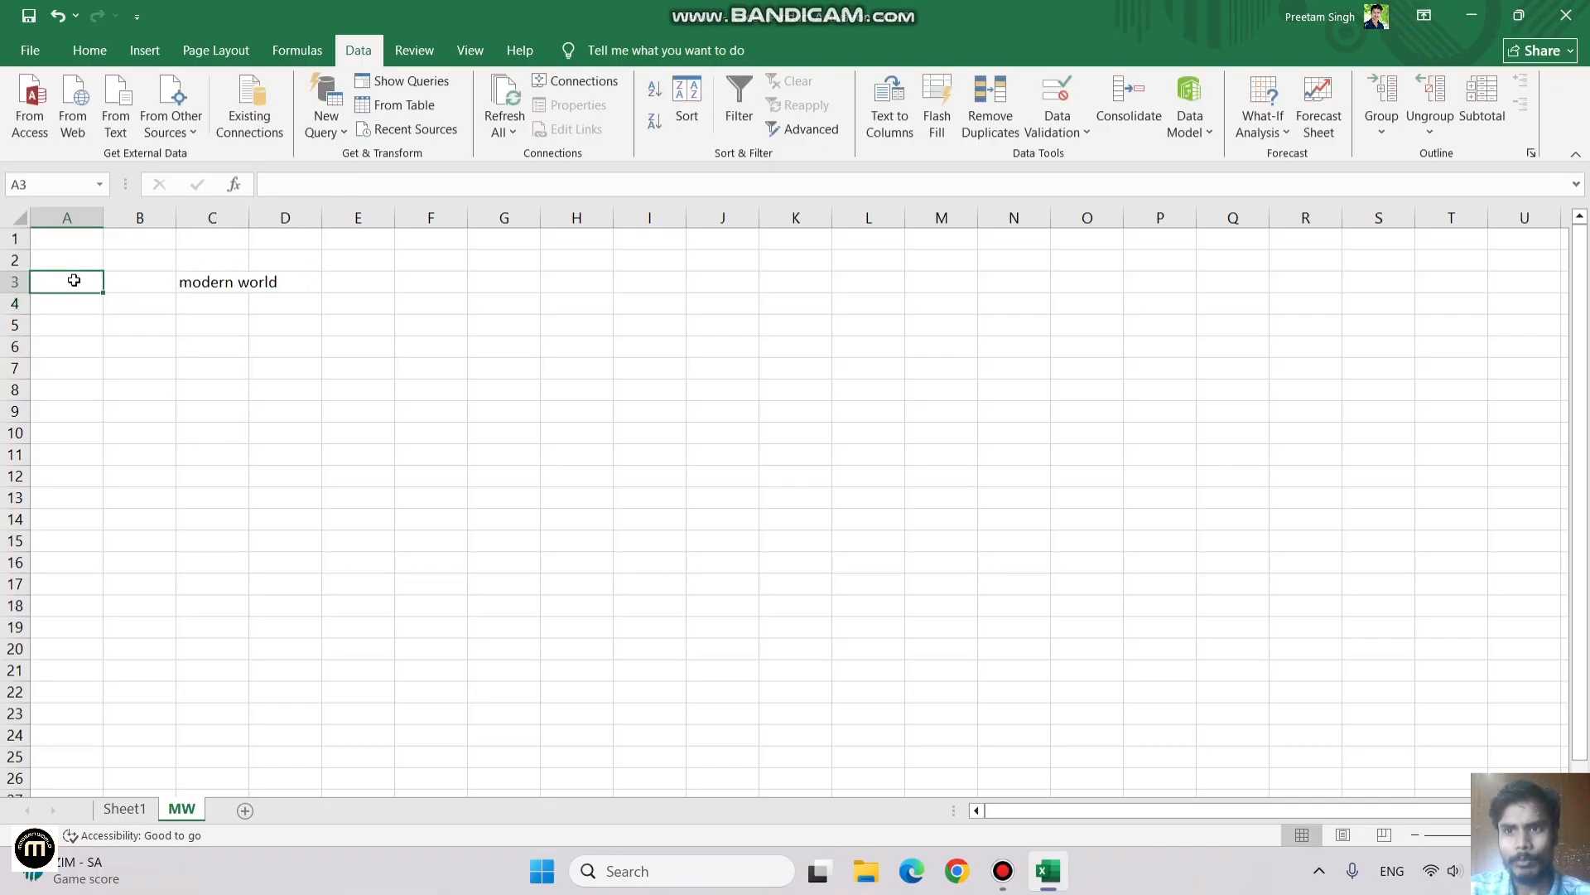
pyautogui.click(221, 282)
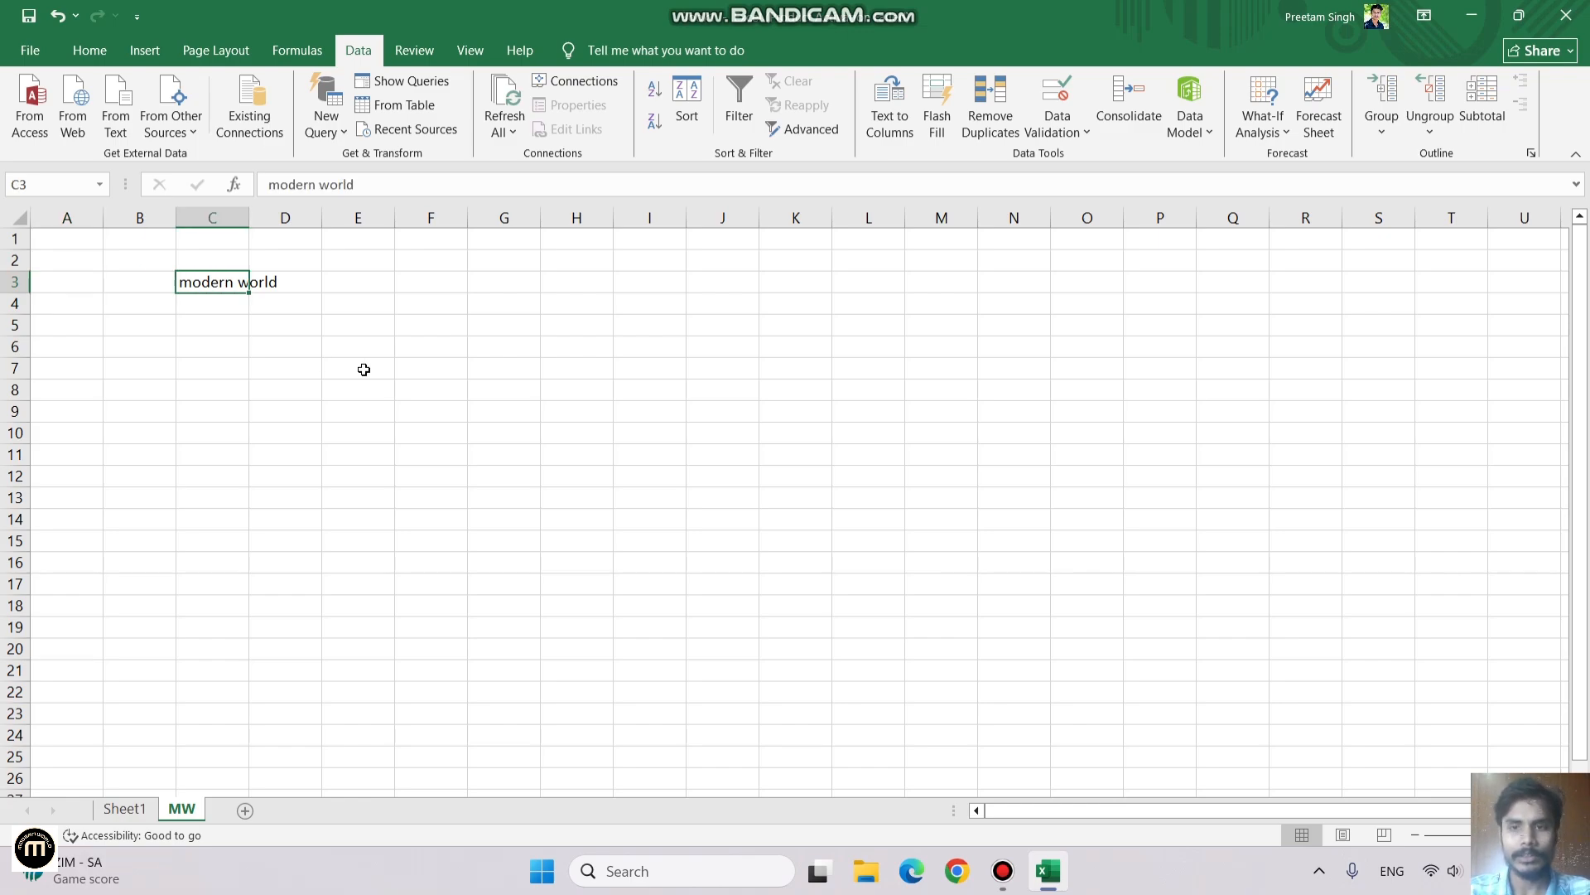
pyautogui.press('Delete')
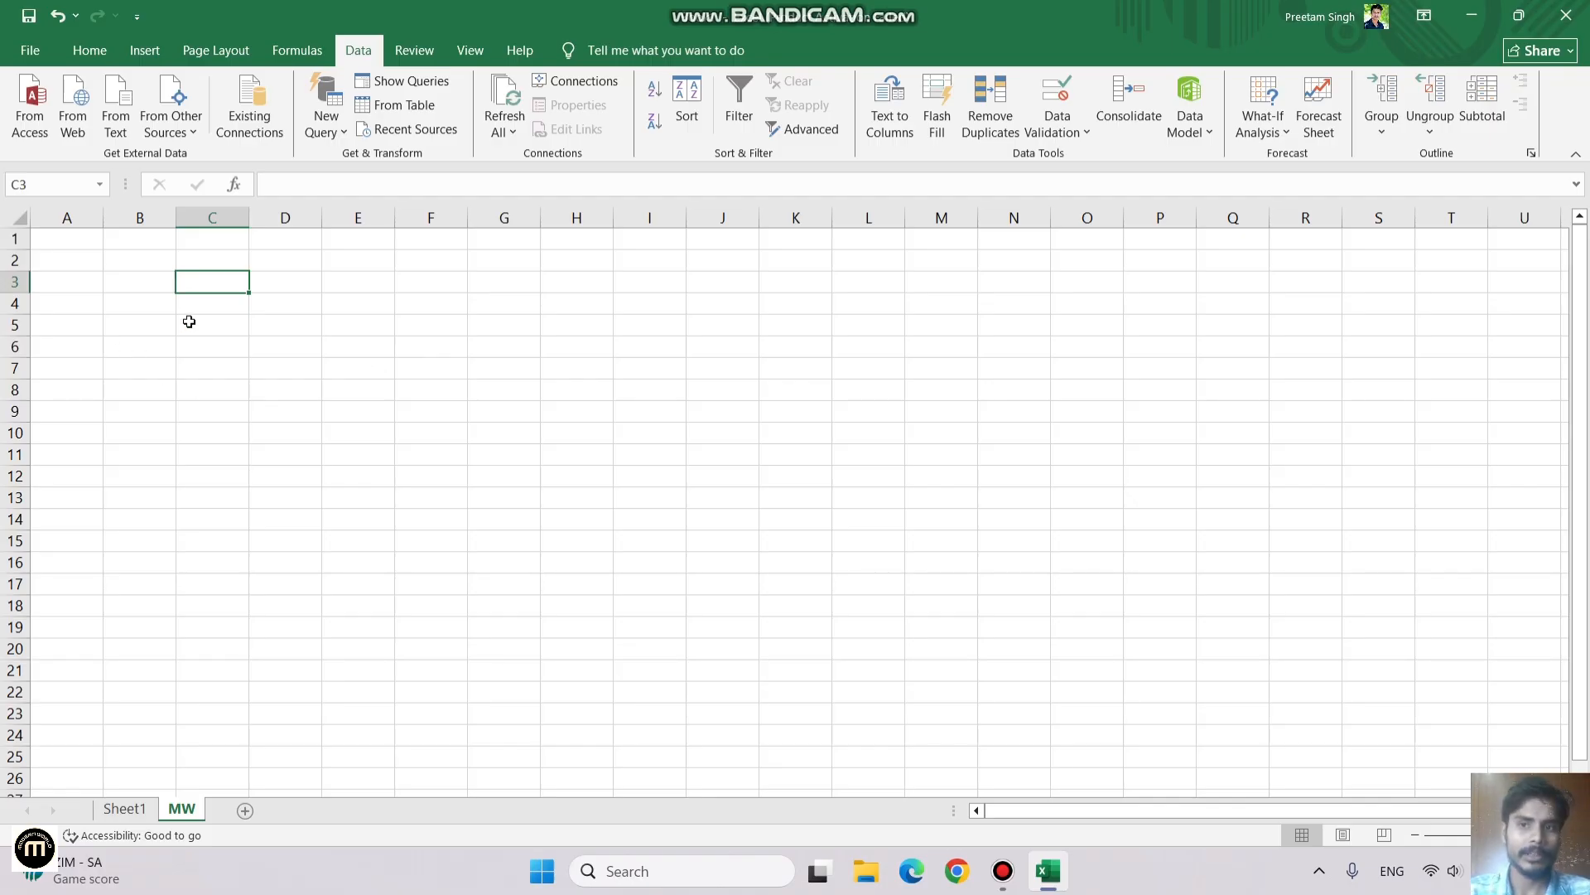
# Step: Enter 2 in cell C3 and 4 in cell E3
pyautogui.write('2')
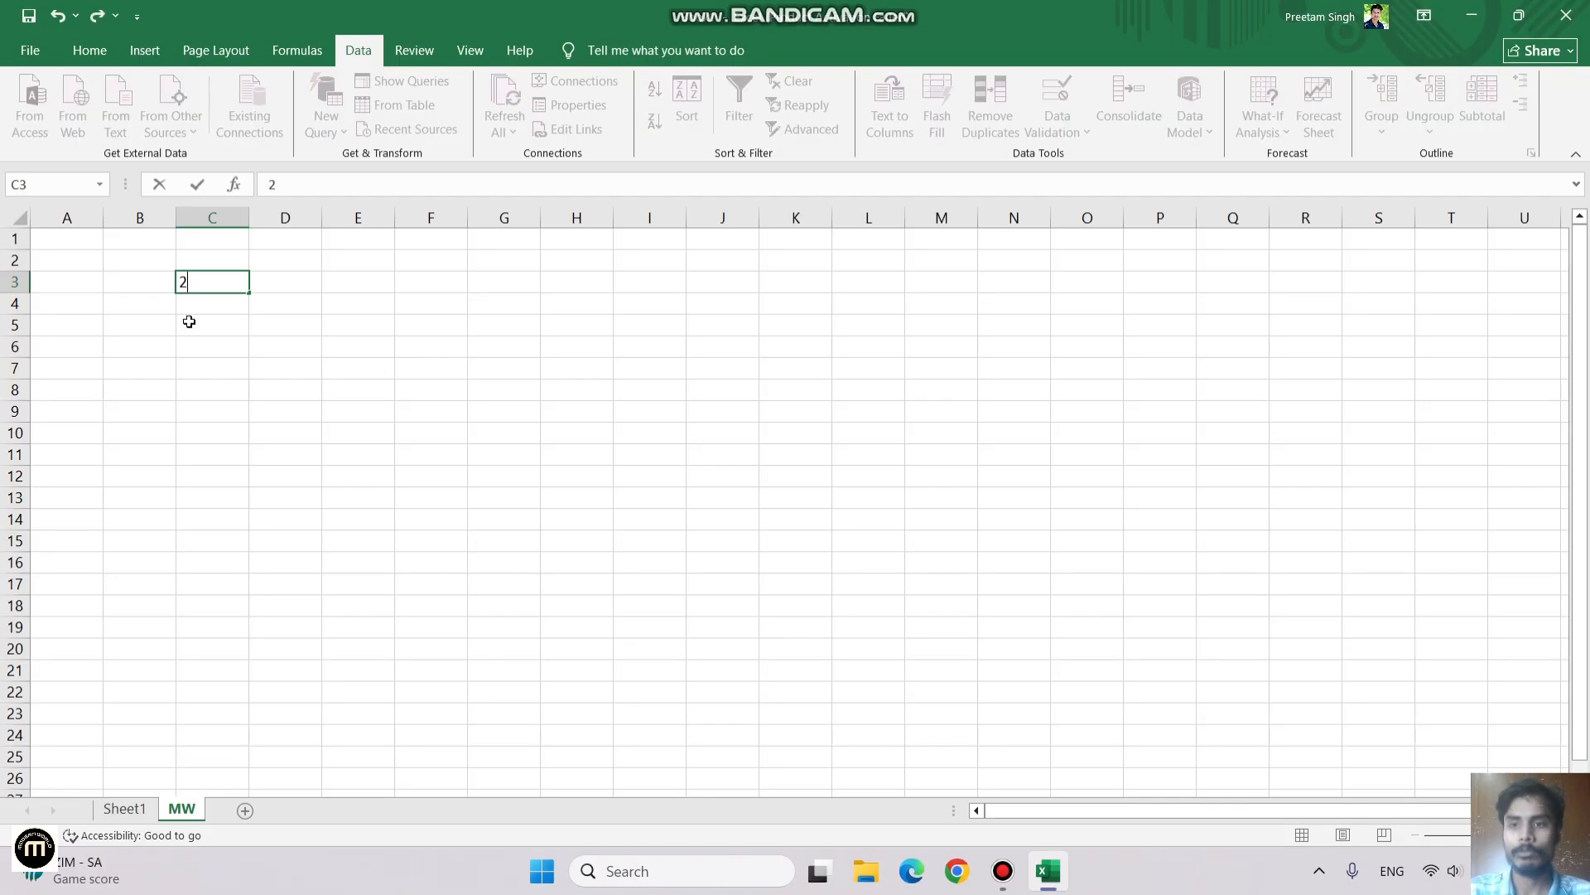
pyautogui.press('Tab')
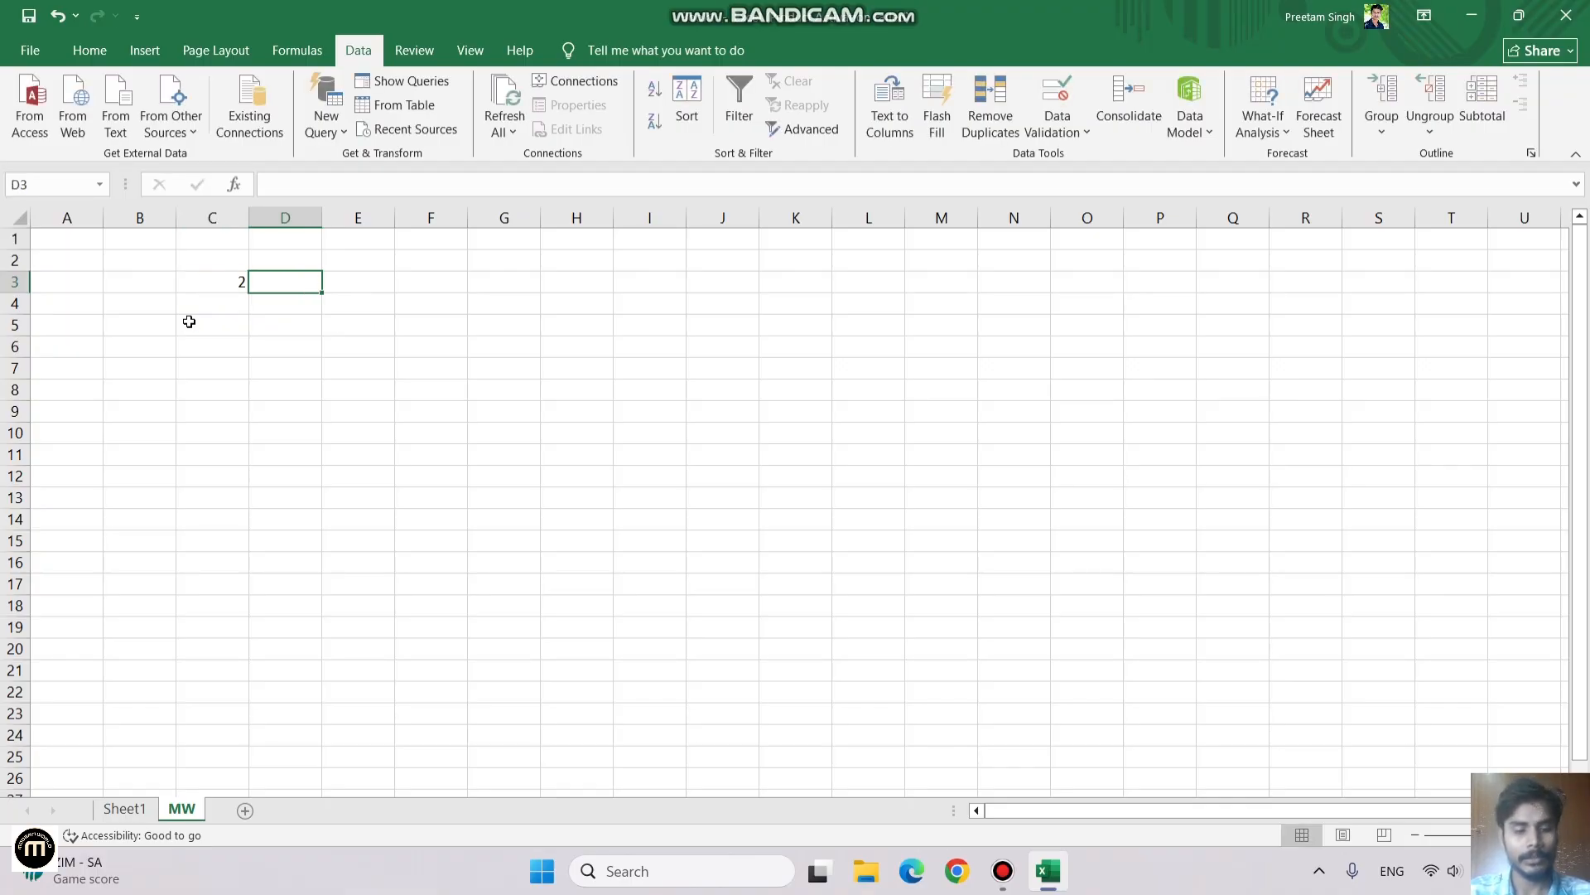
pyautogui.press('Tab')
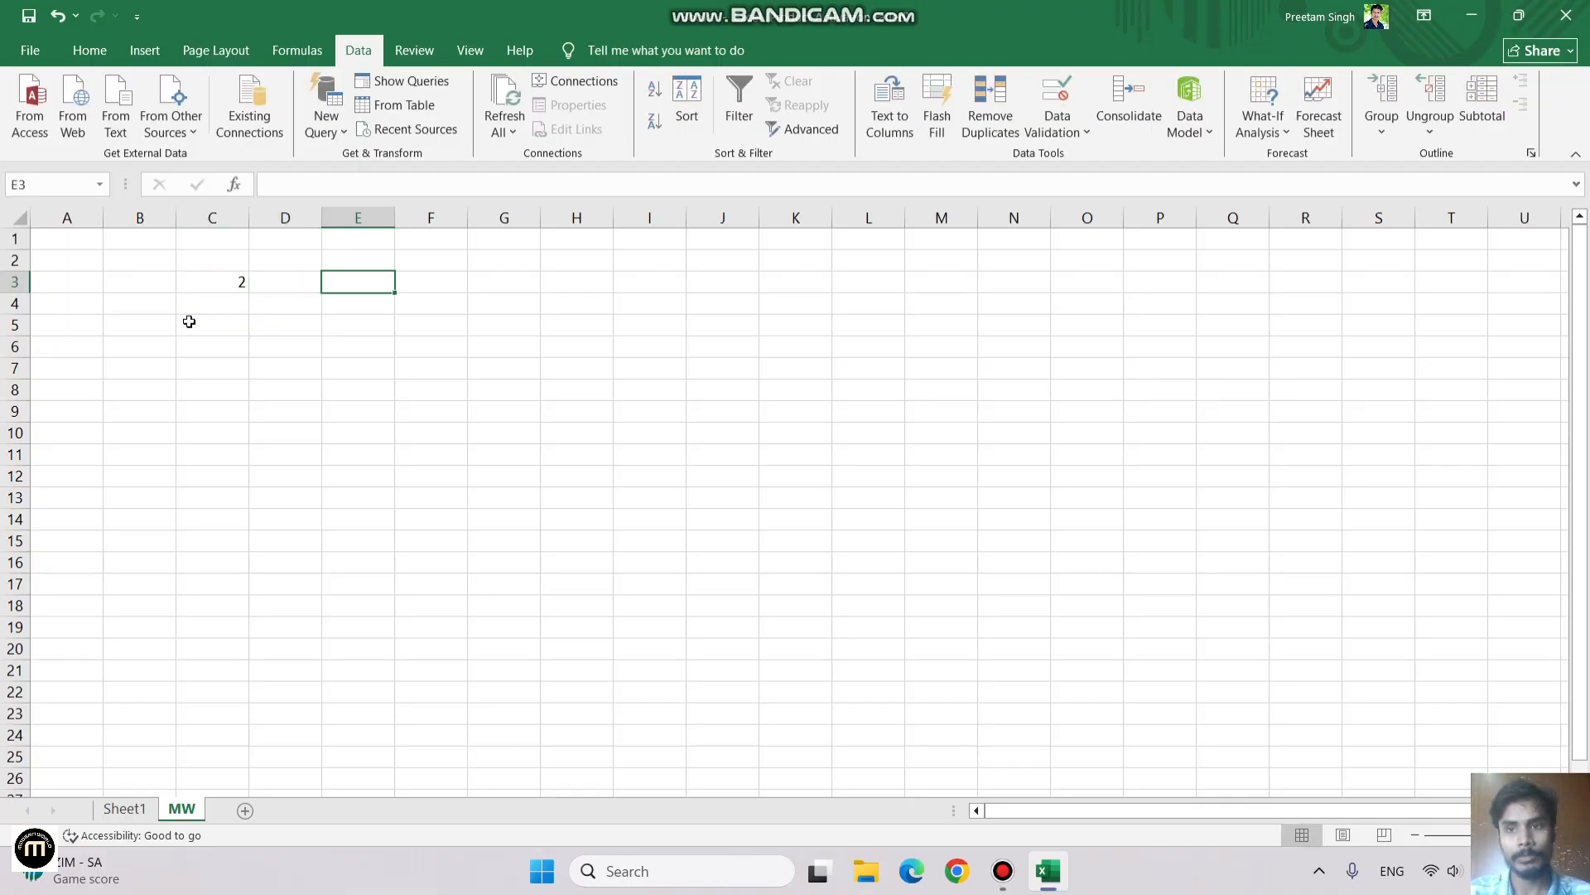
pyautogui.write('4')
pyautogui.press('Tab')
pyautogui.press('Tab')
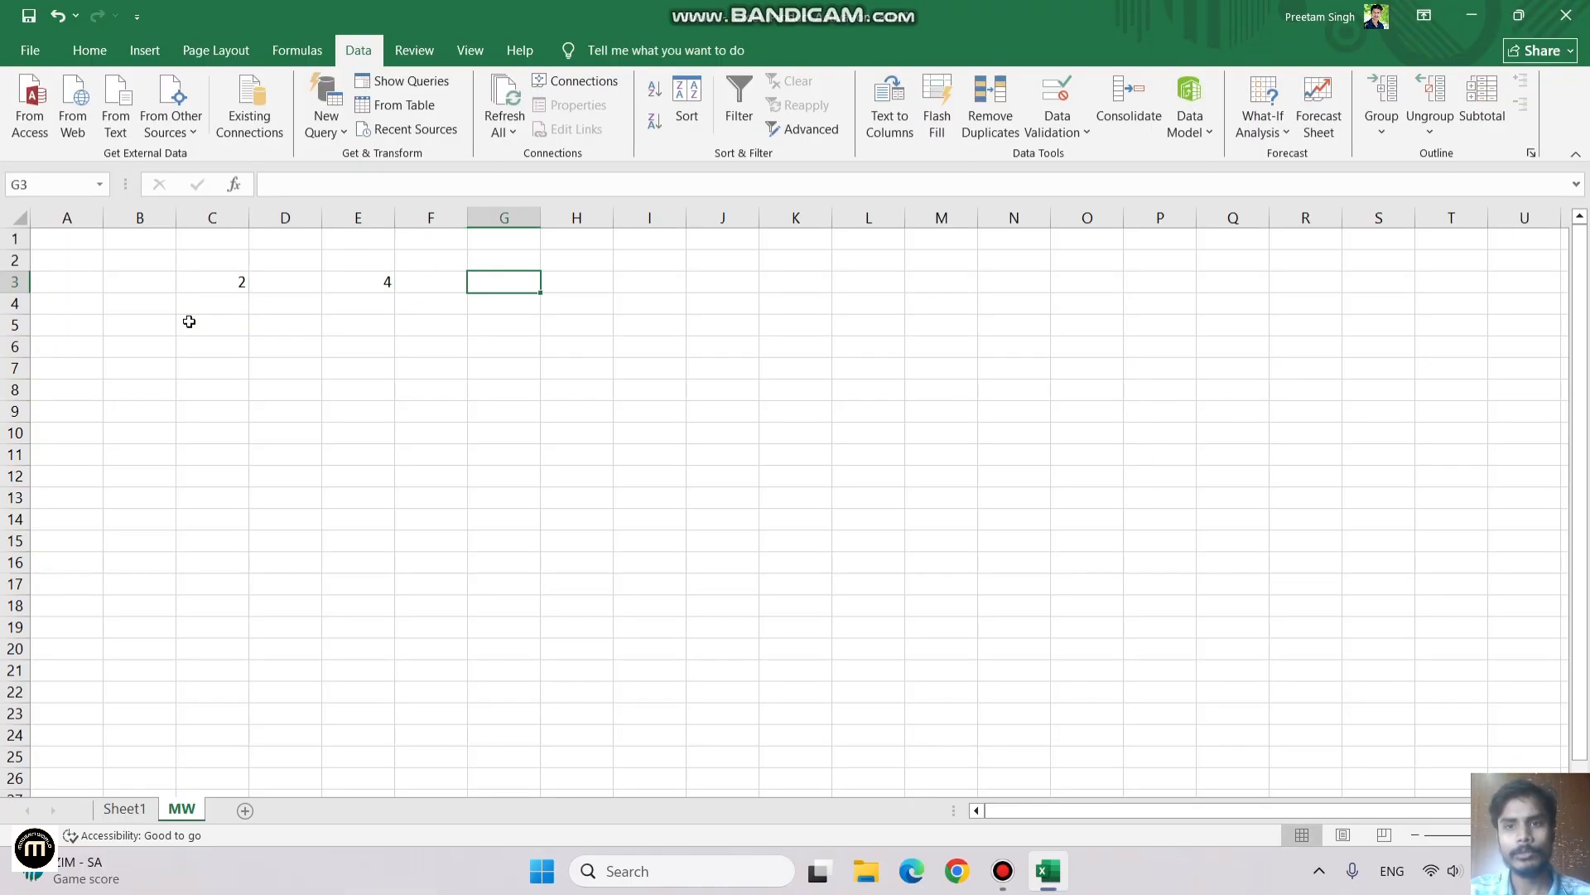
# Step: Enter a formula in cell I3 that adds cells C3 and E3 (=C3+E3)
pyautogui.click(628, 281)
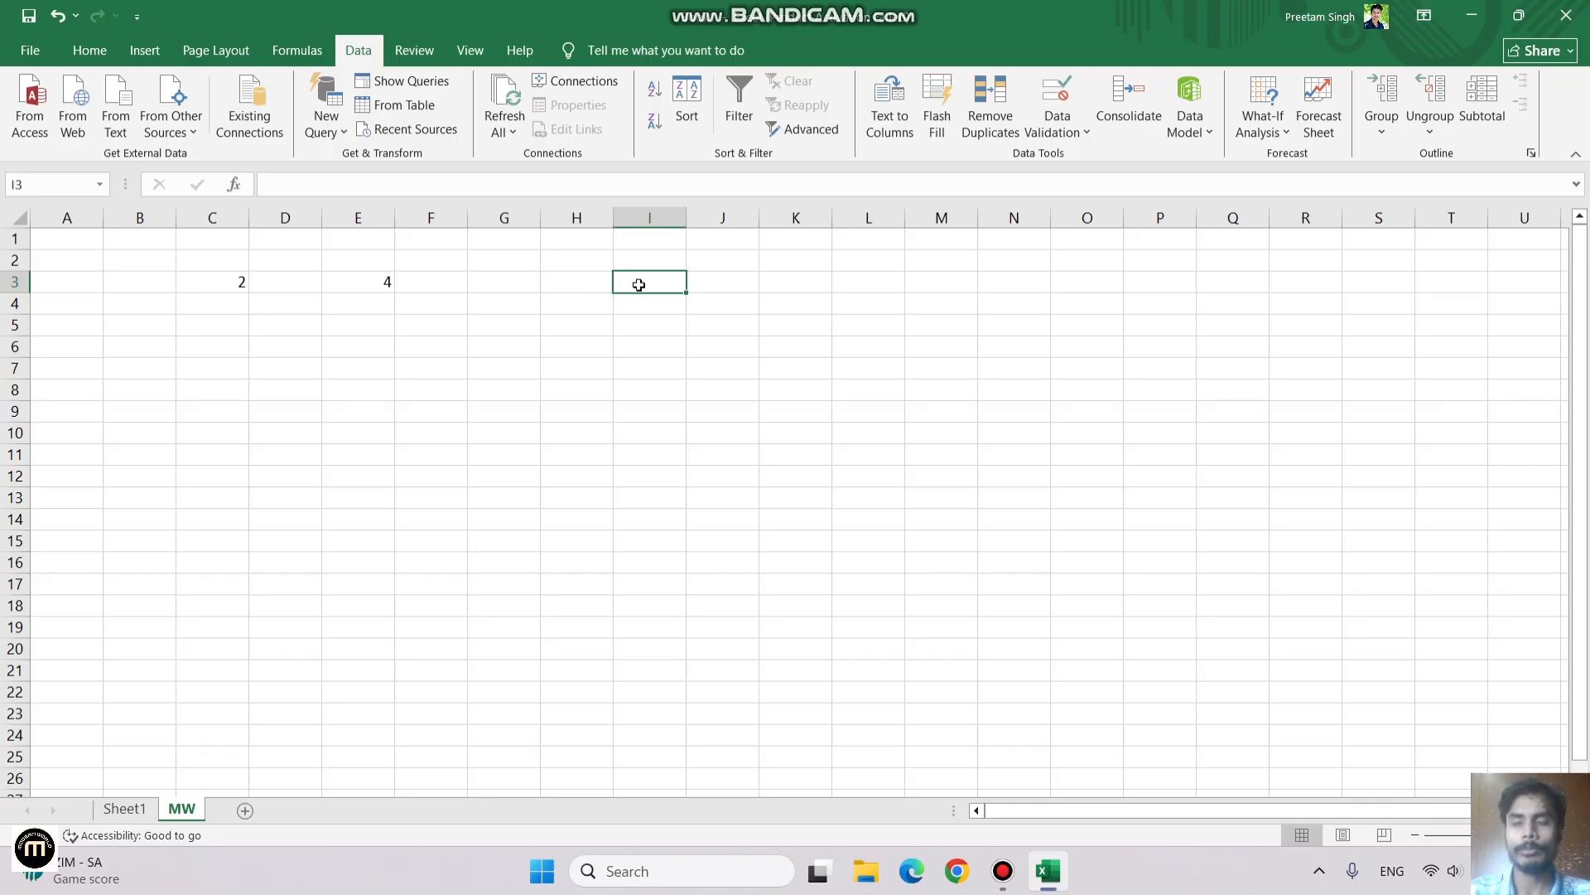
pyautogui.write('=')
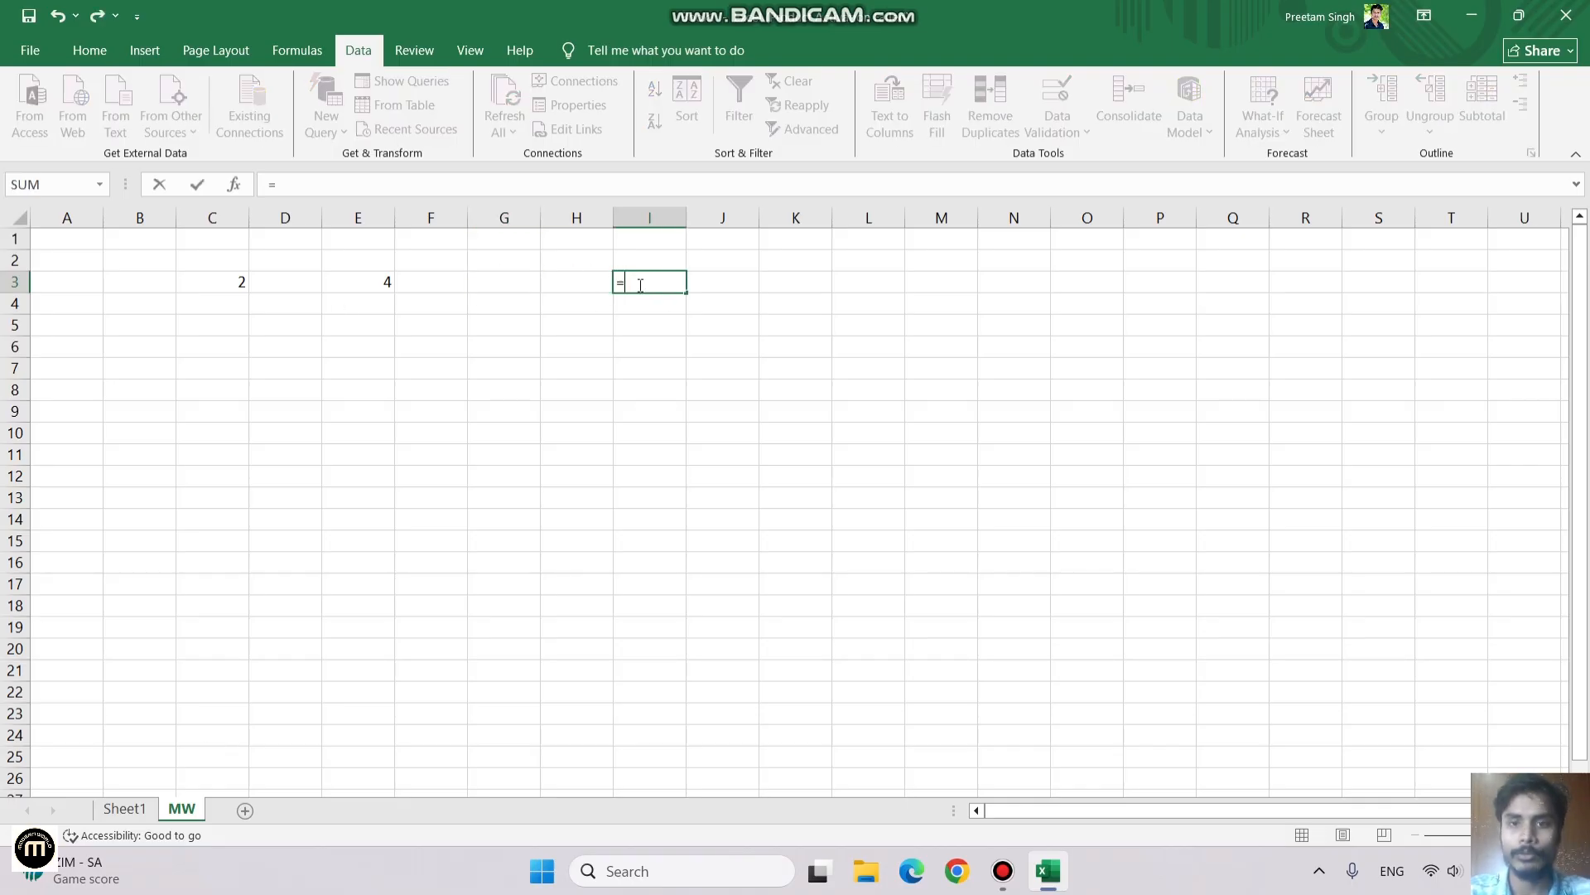
pyautogui.click(219, 284)
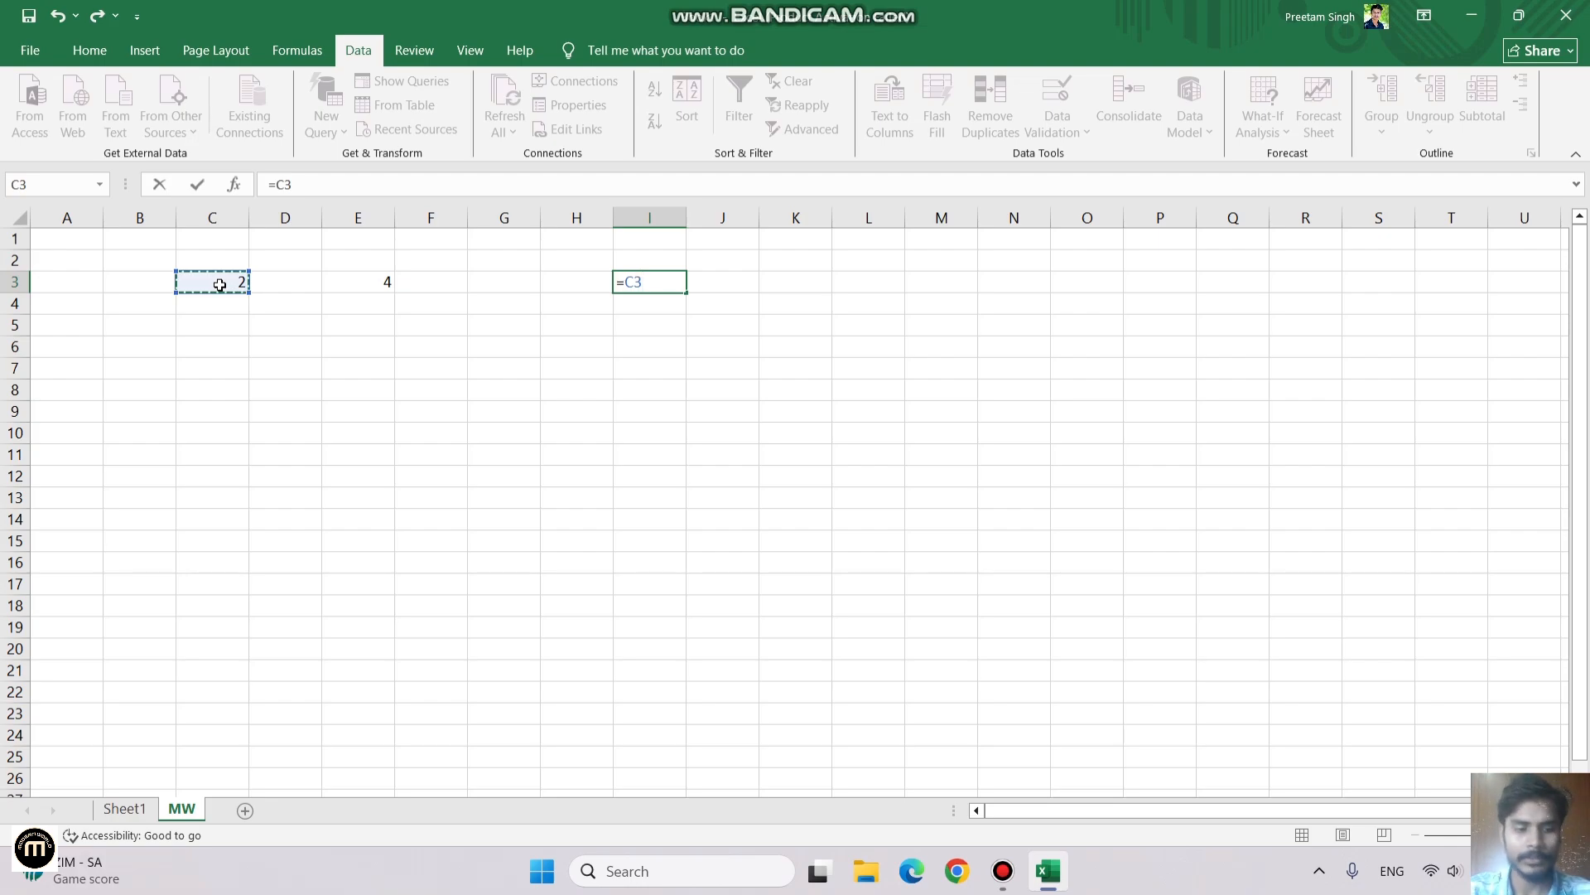
pyautogui.write('+')
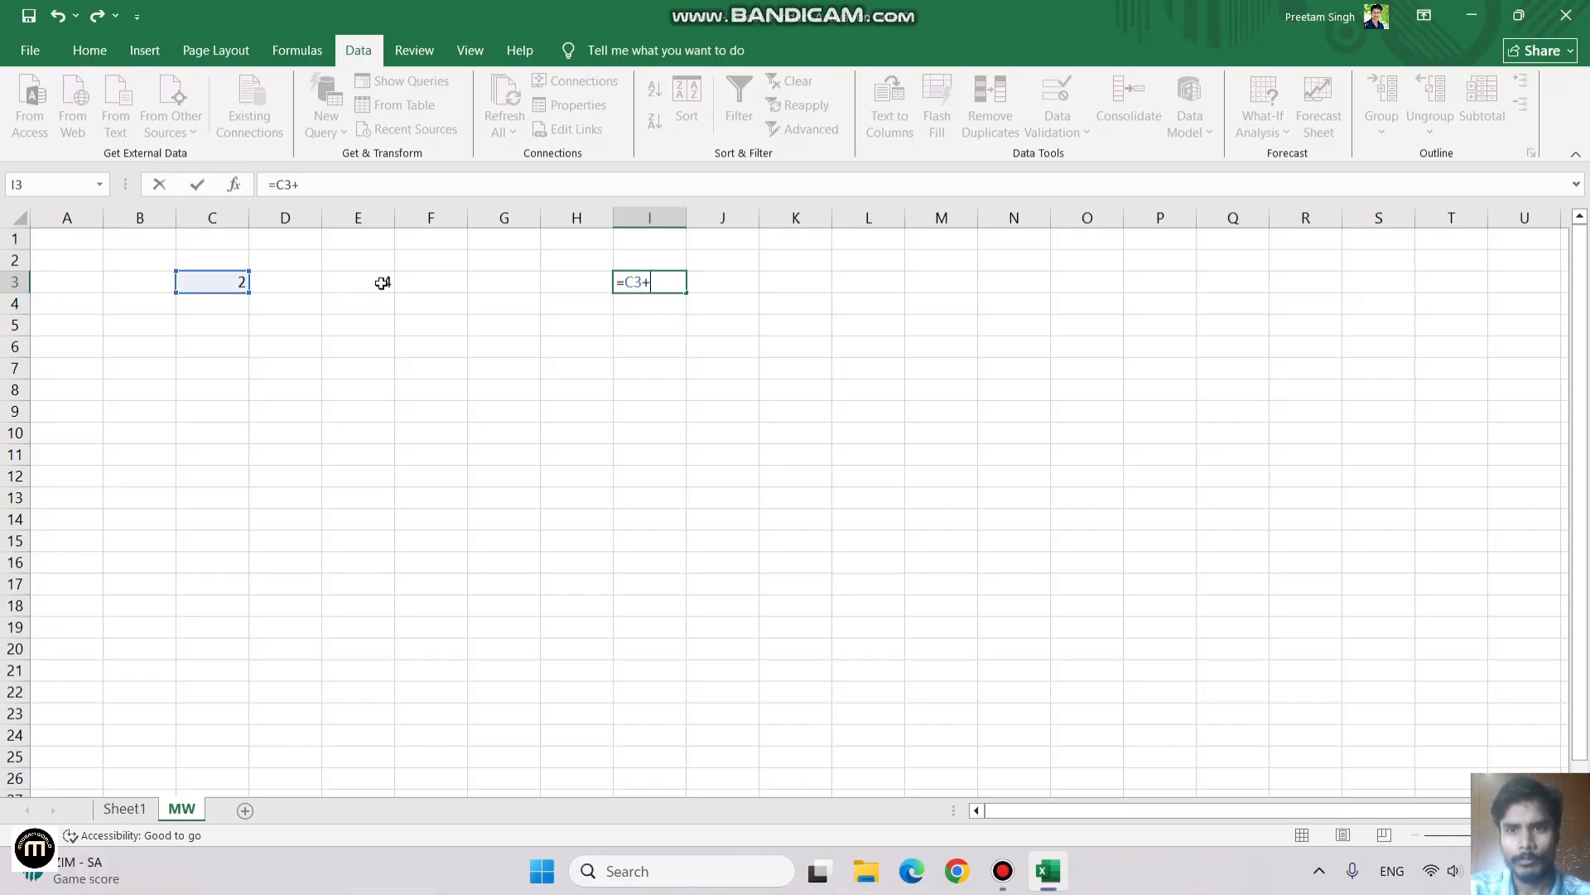
pyautogui.click(380, 283)
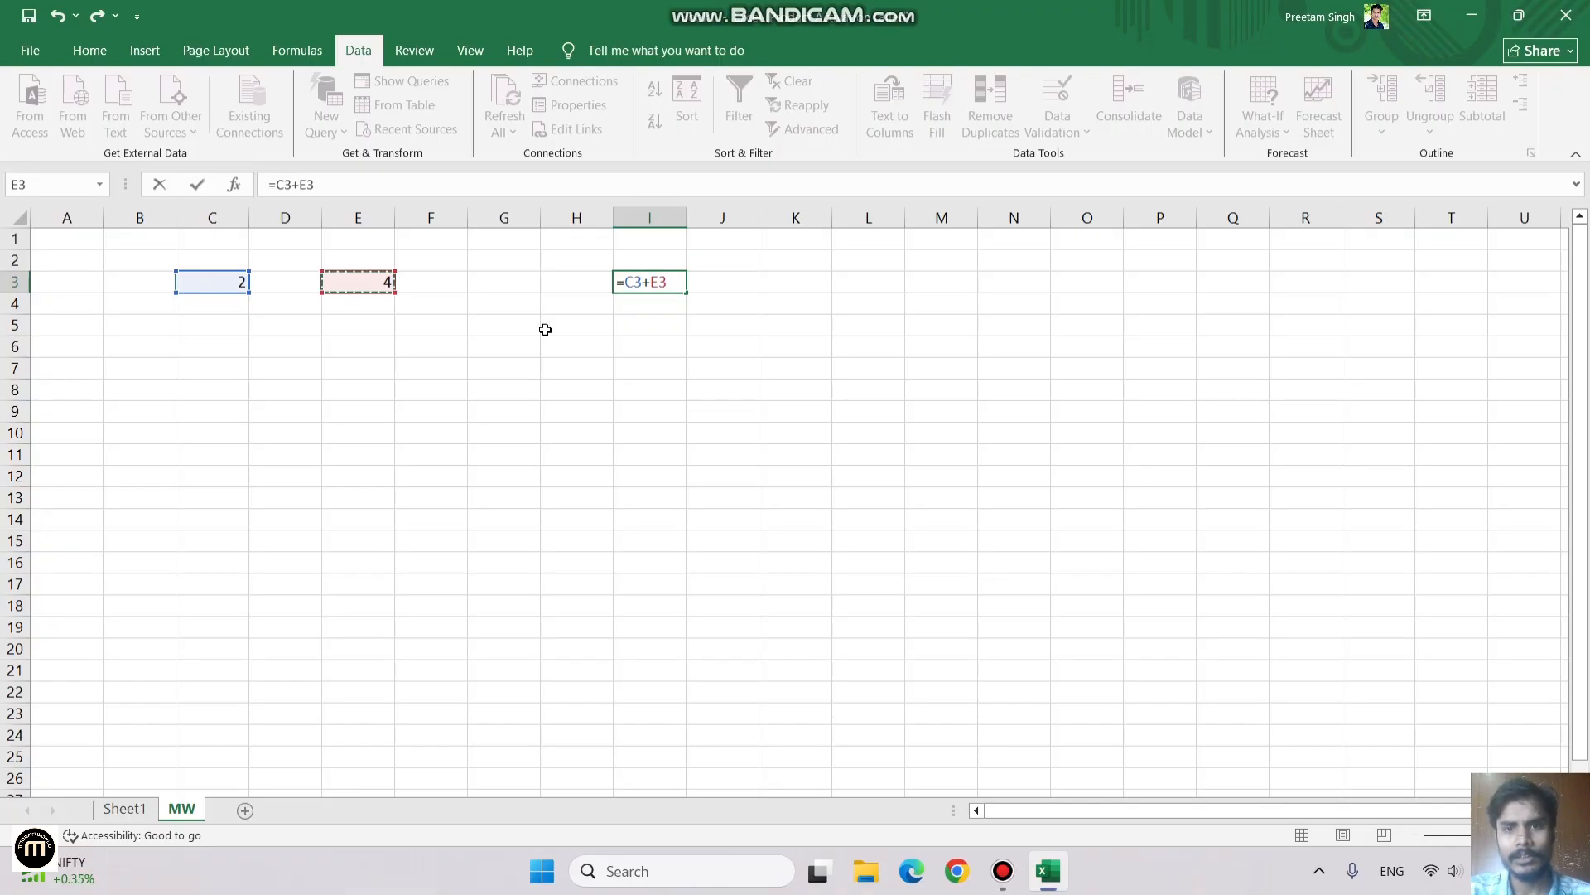
pyautogui.press('Return')
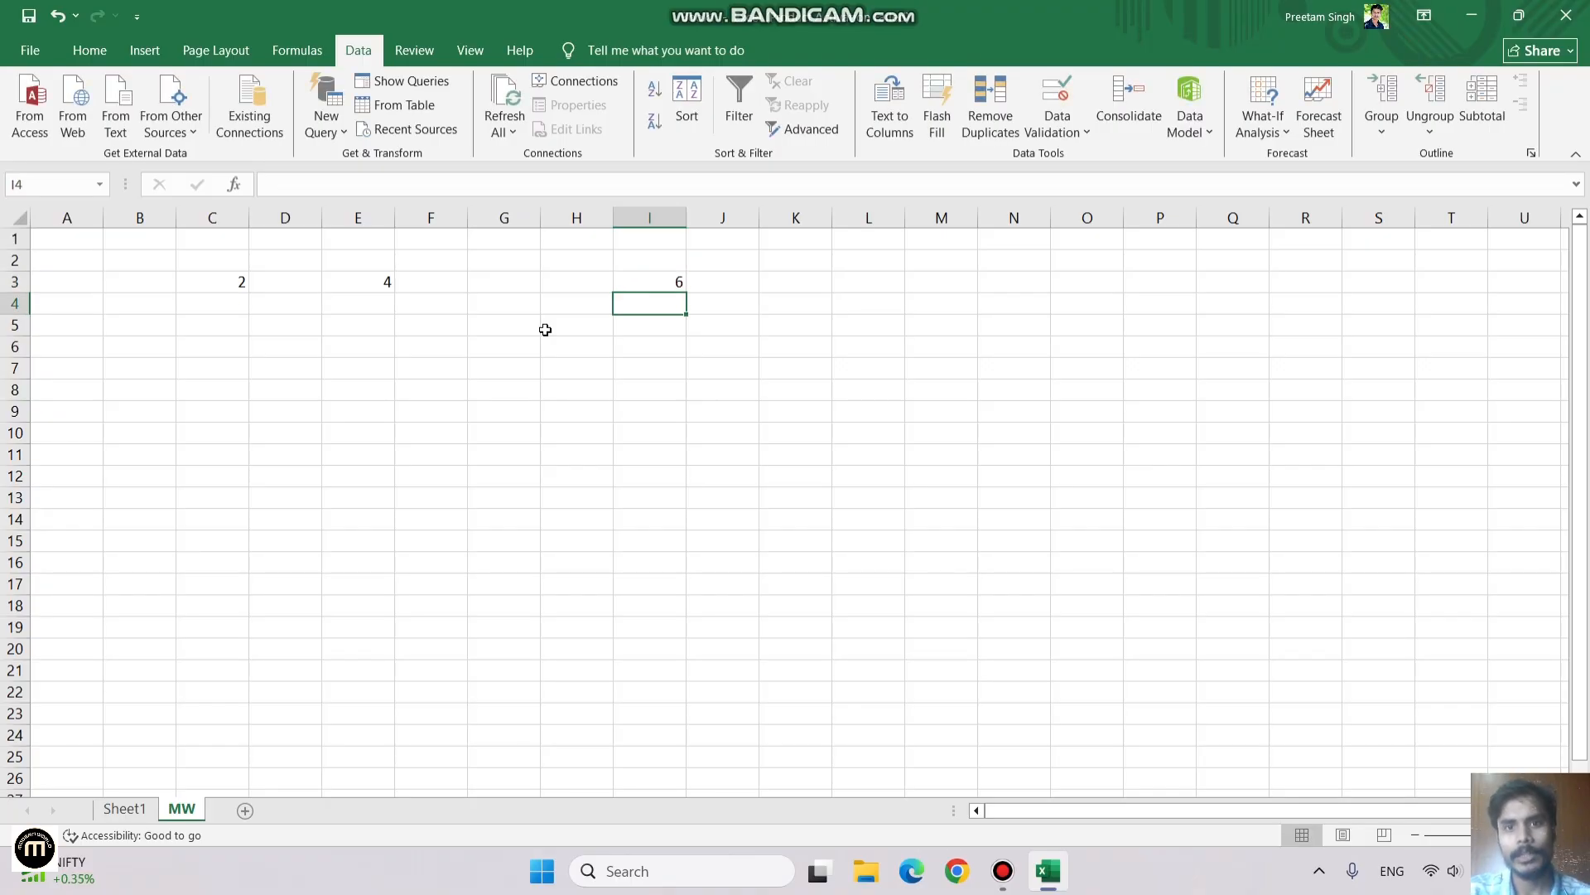
# Step: Review the formula in I3 and its source cells C3 and E3, and change C3 to 4
pyautogui.click(663, 276)
pyautogui.click(231, 282)
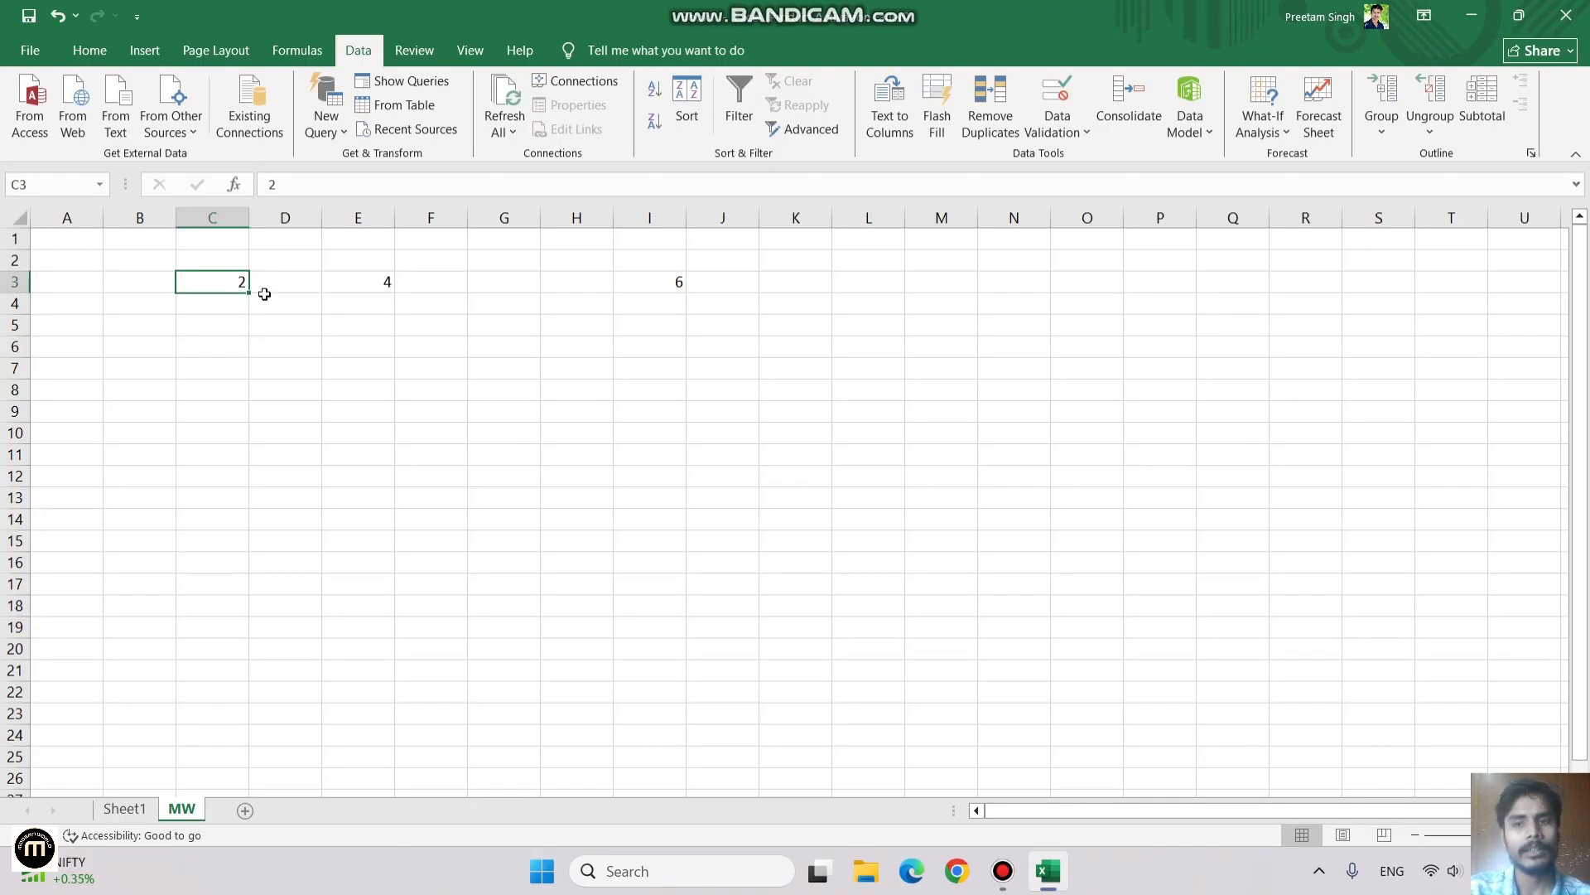
pyautogui.click(363, 287)
pyautogui.click(667, 281)
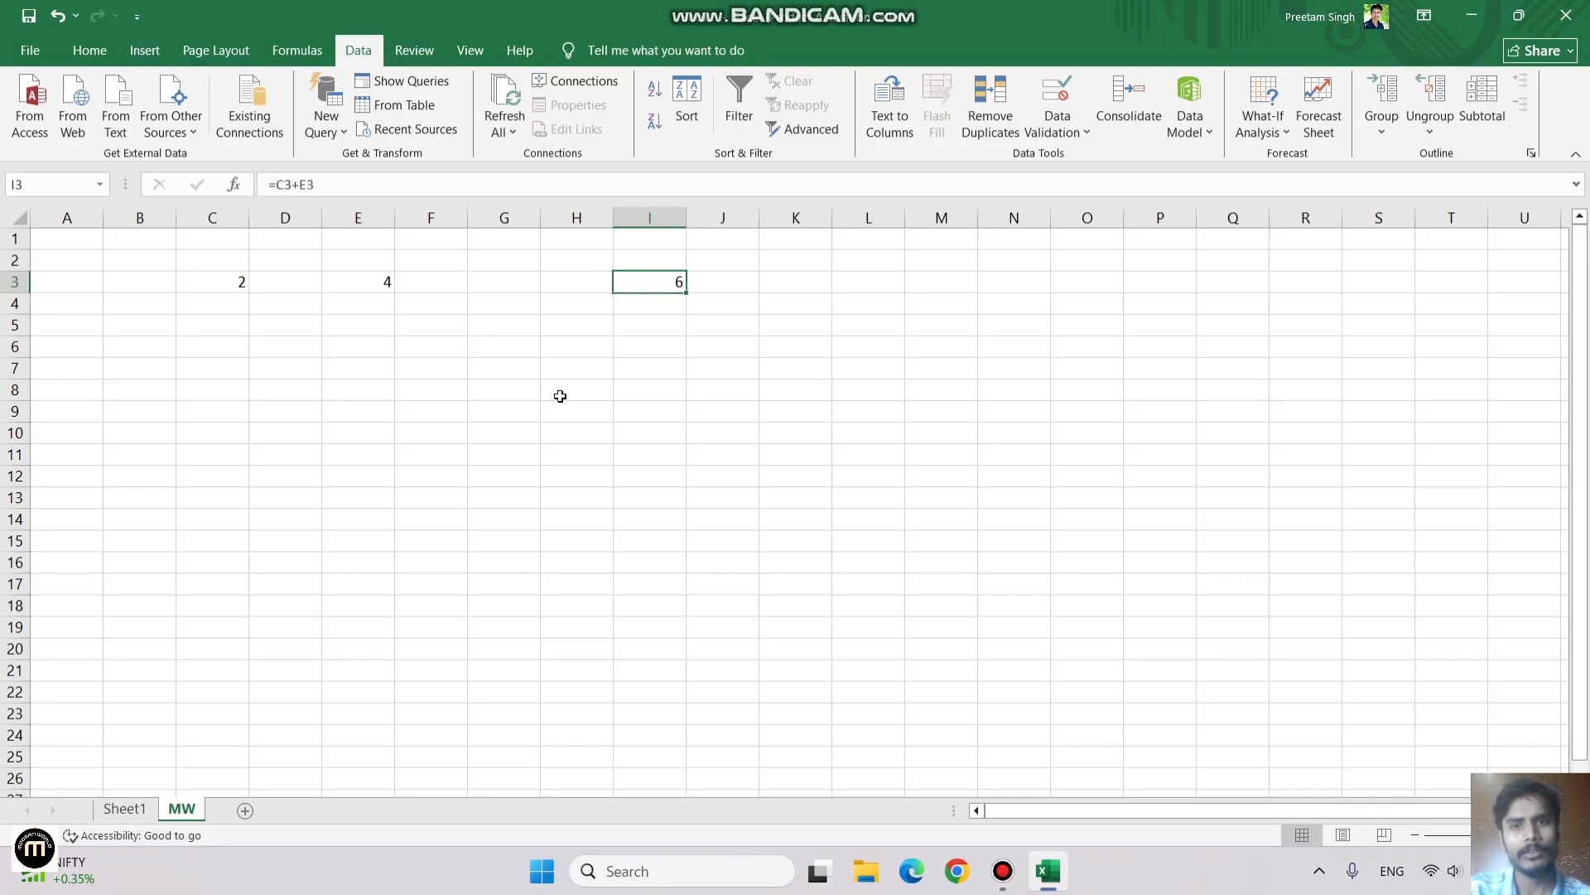
pyautogui.click(213, 284)
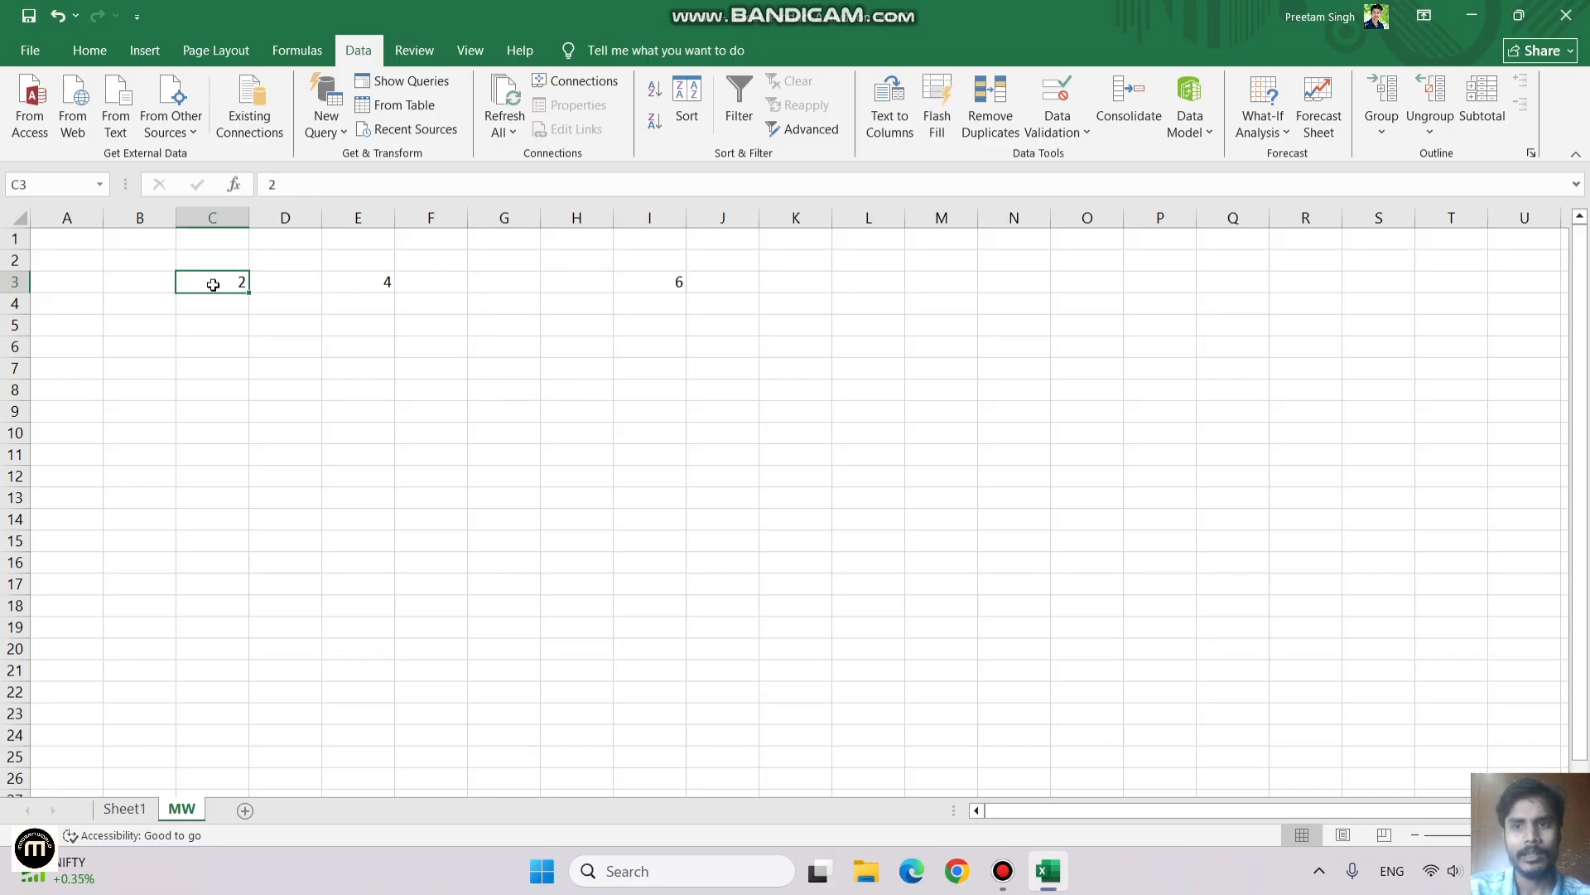
pyautogui.write('4')
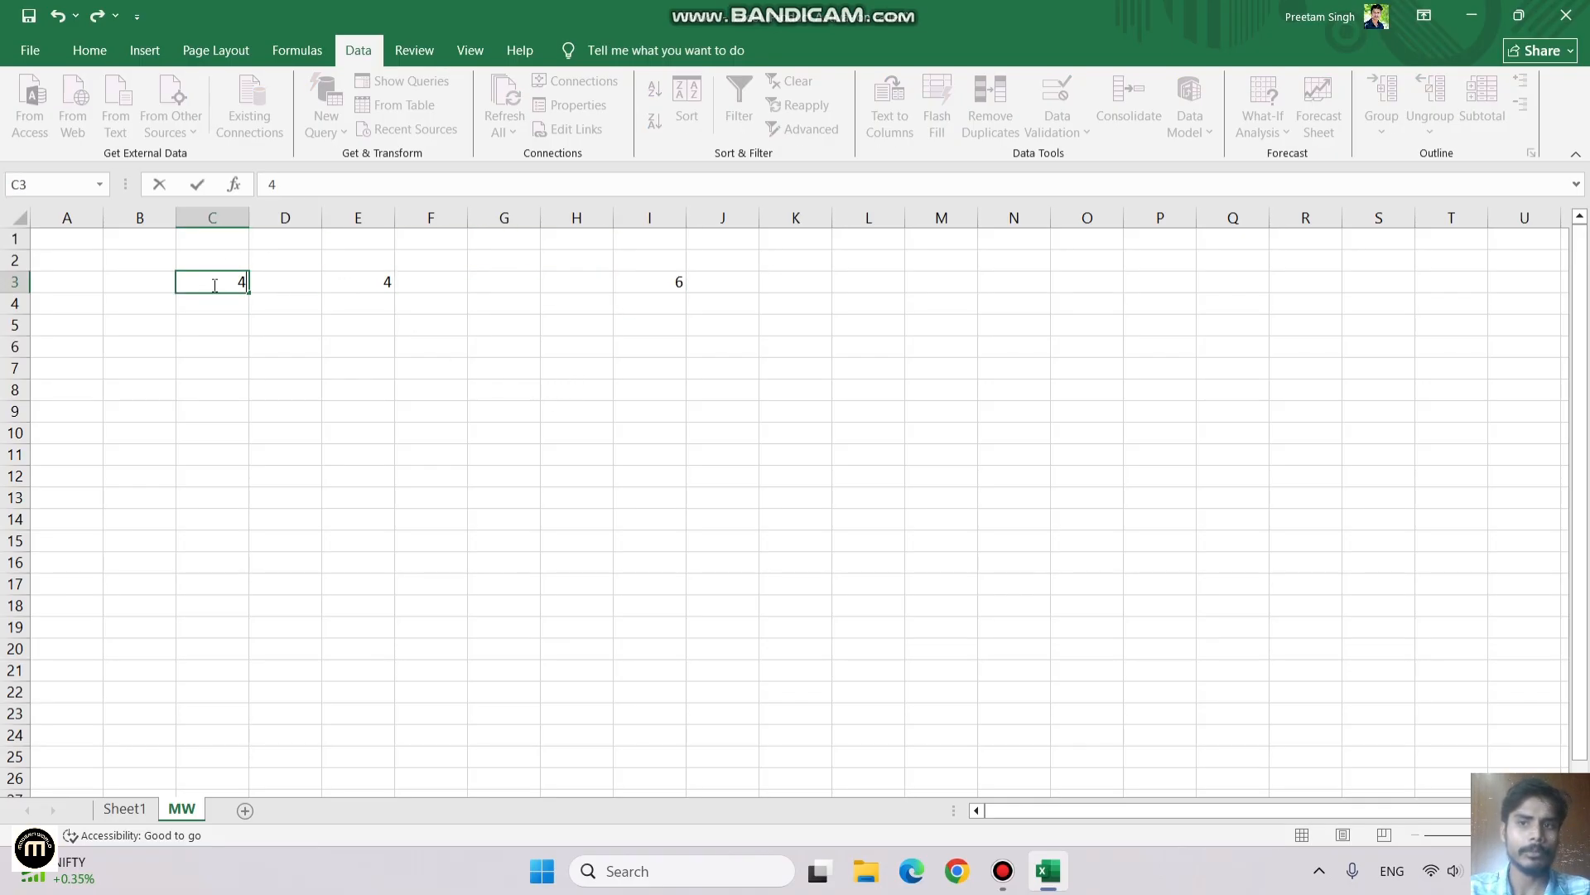
pyautogui.press('Return')
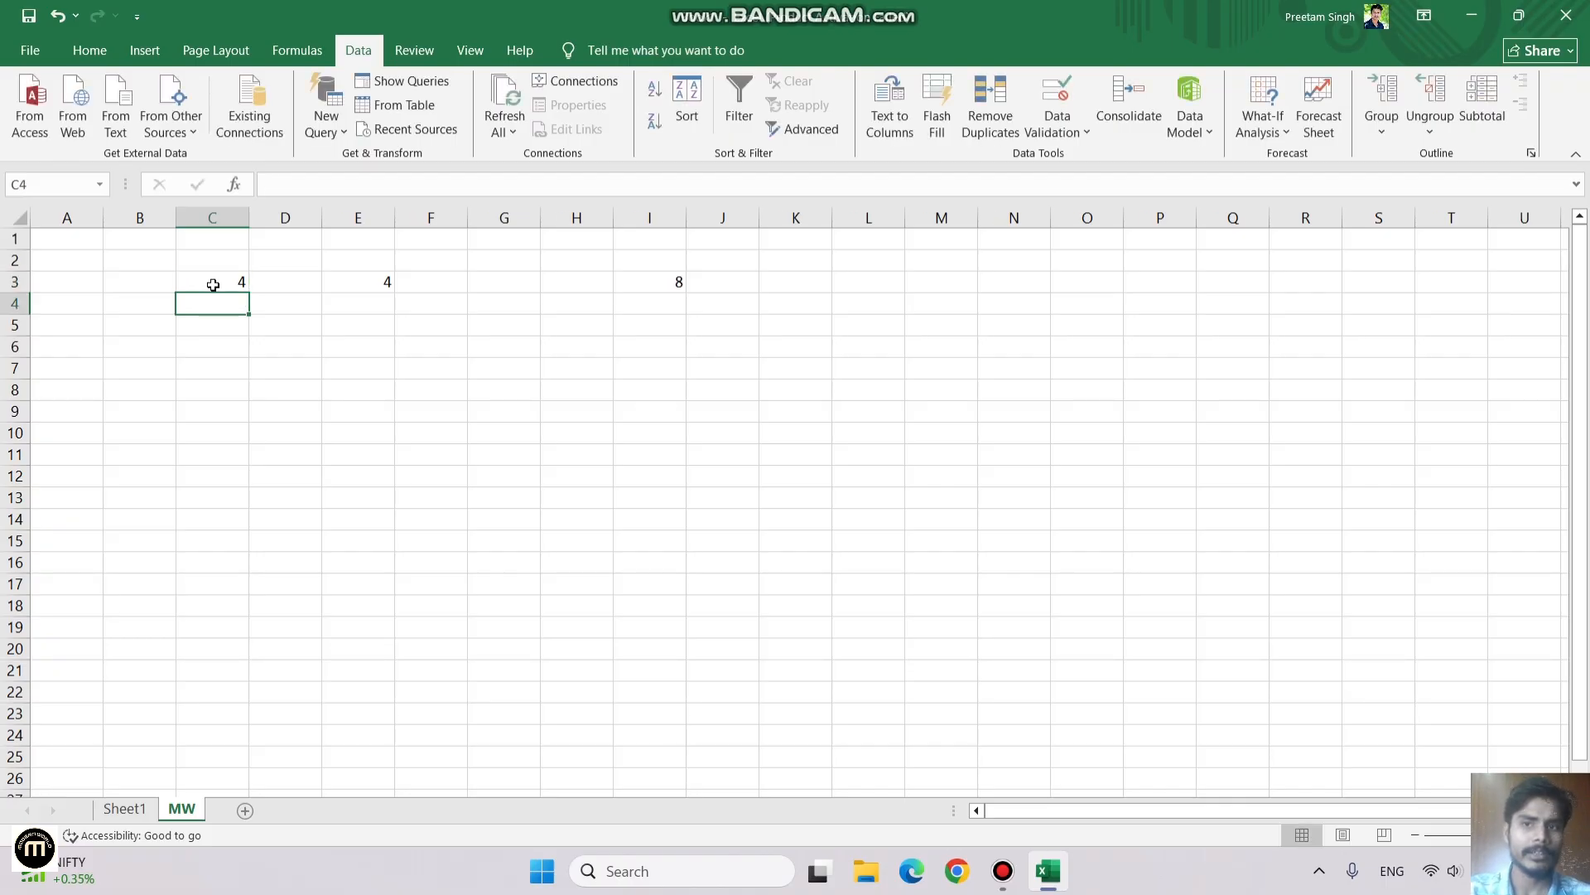
# Step: Compare the values in cells C3 and E3 with the recalculated formula result in I3
pyautogui.click(649, 286)
pyautogui.click(199, 282)
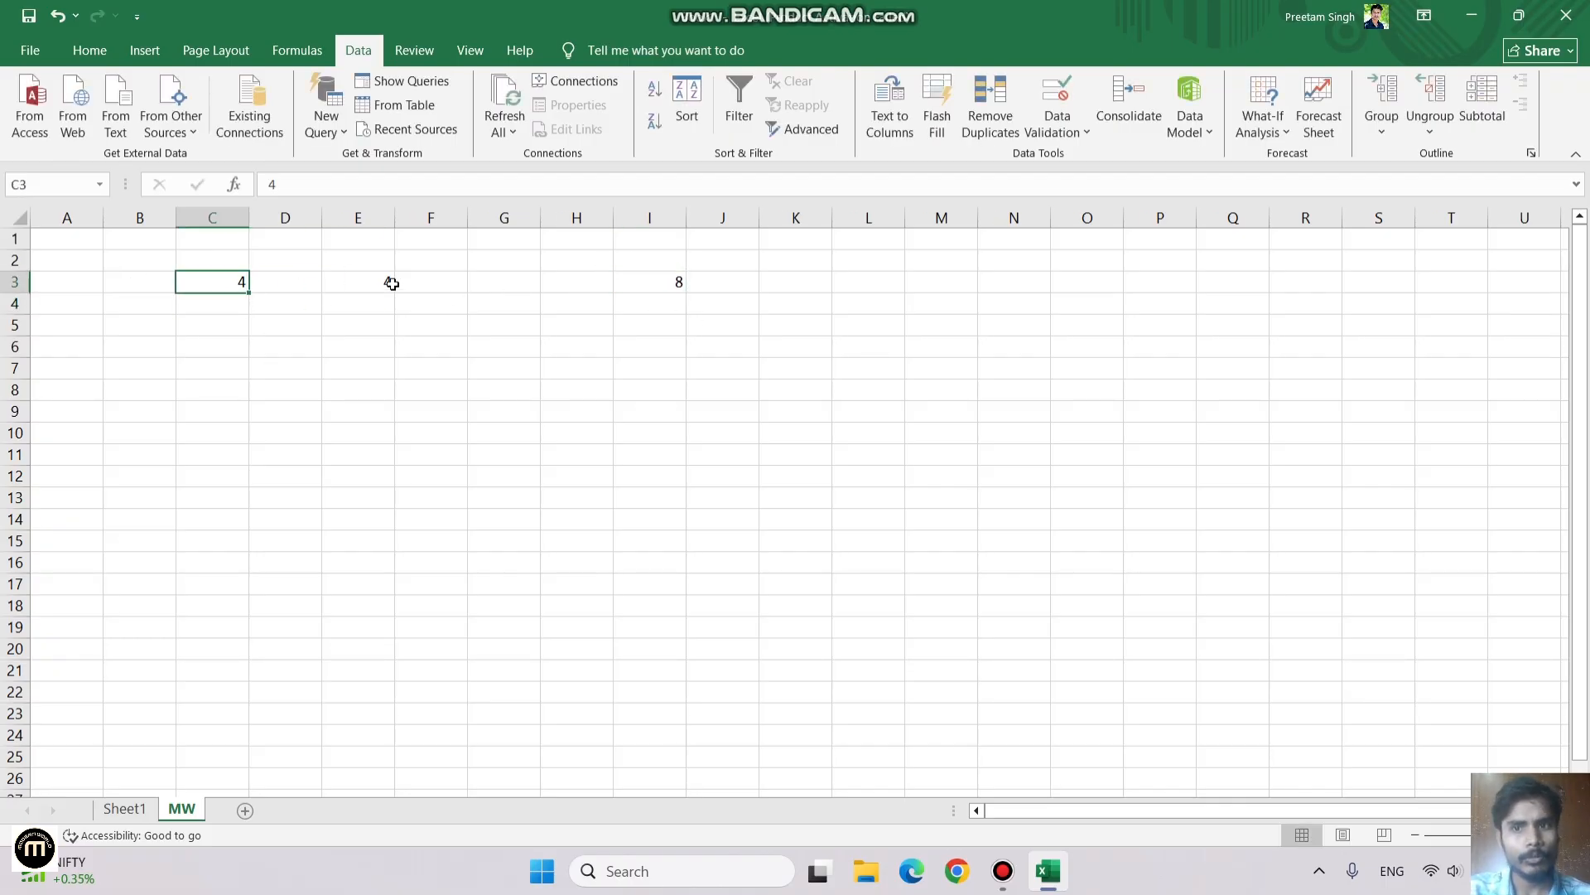
pyautogui.click(384, 283)
pyautogui.click(643, 284)
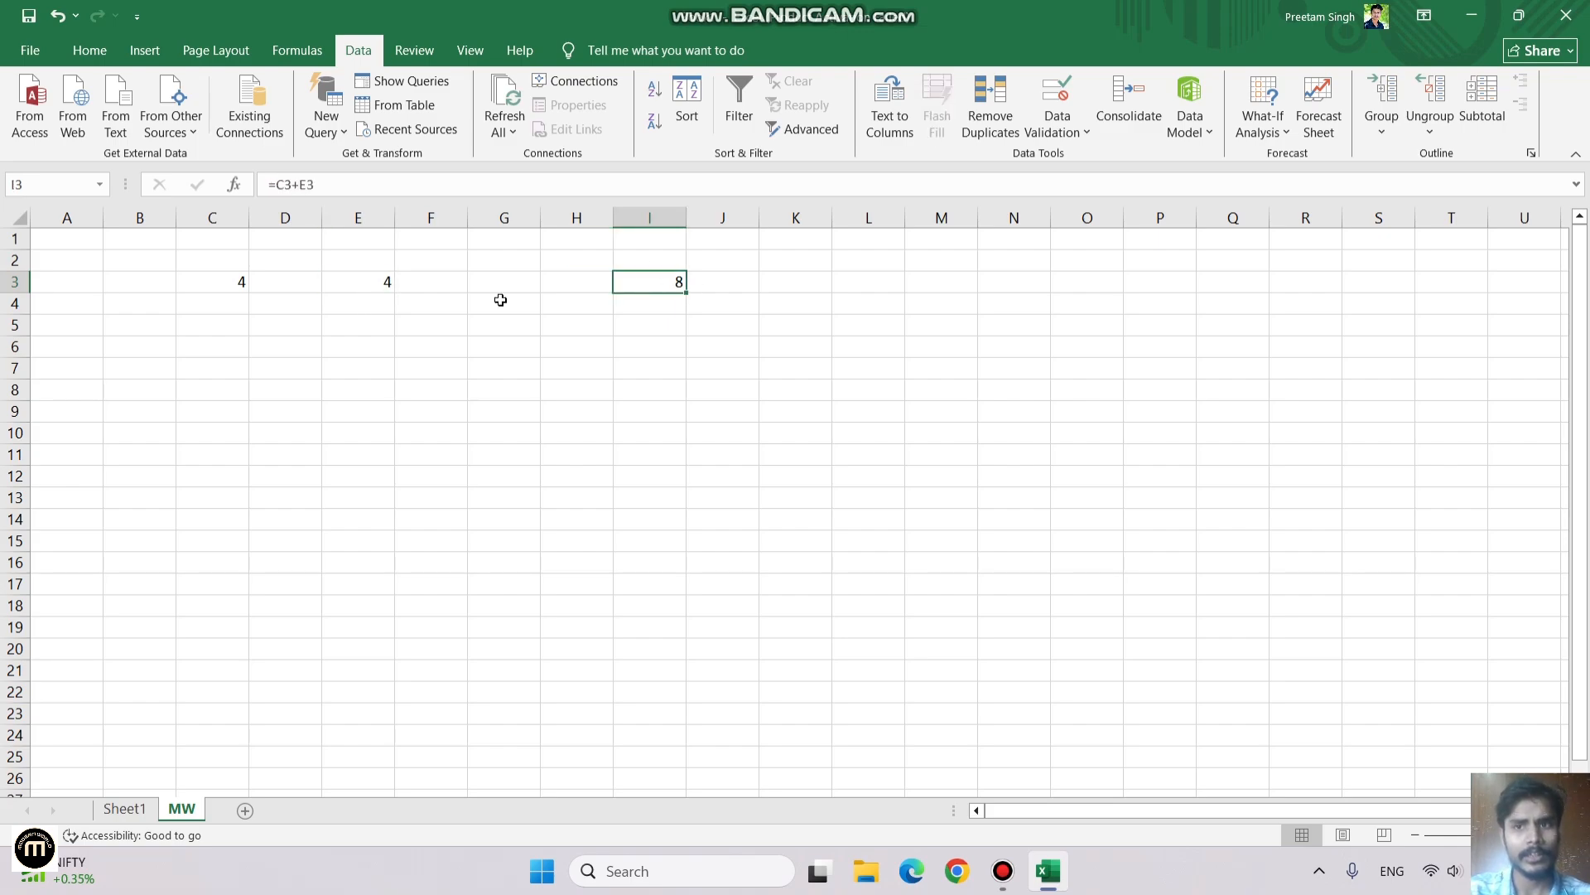
pyautogui.click(221, 275)
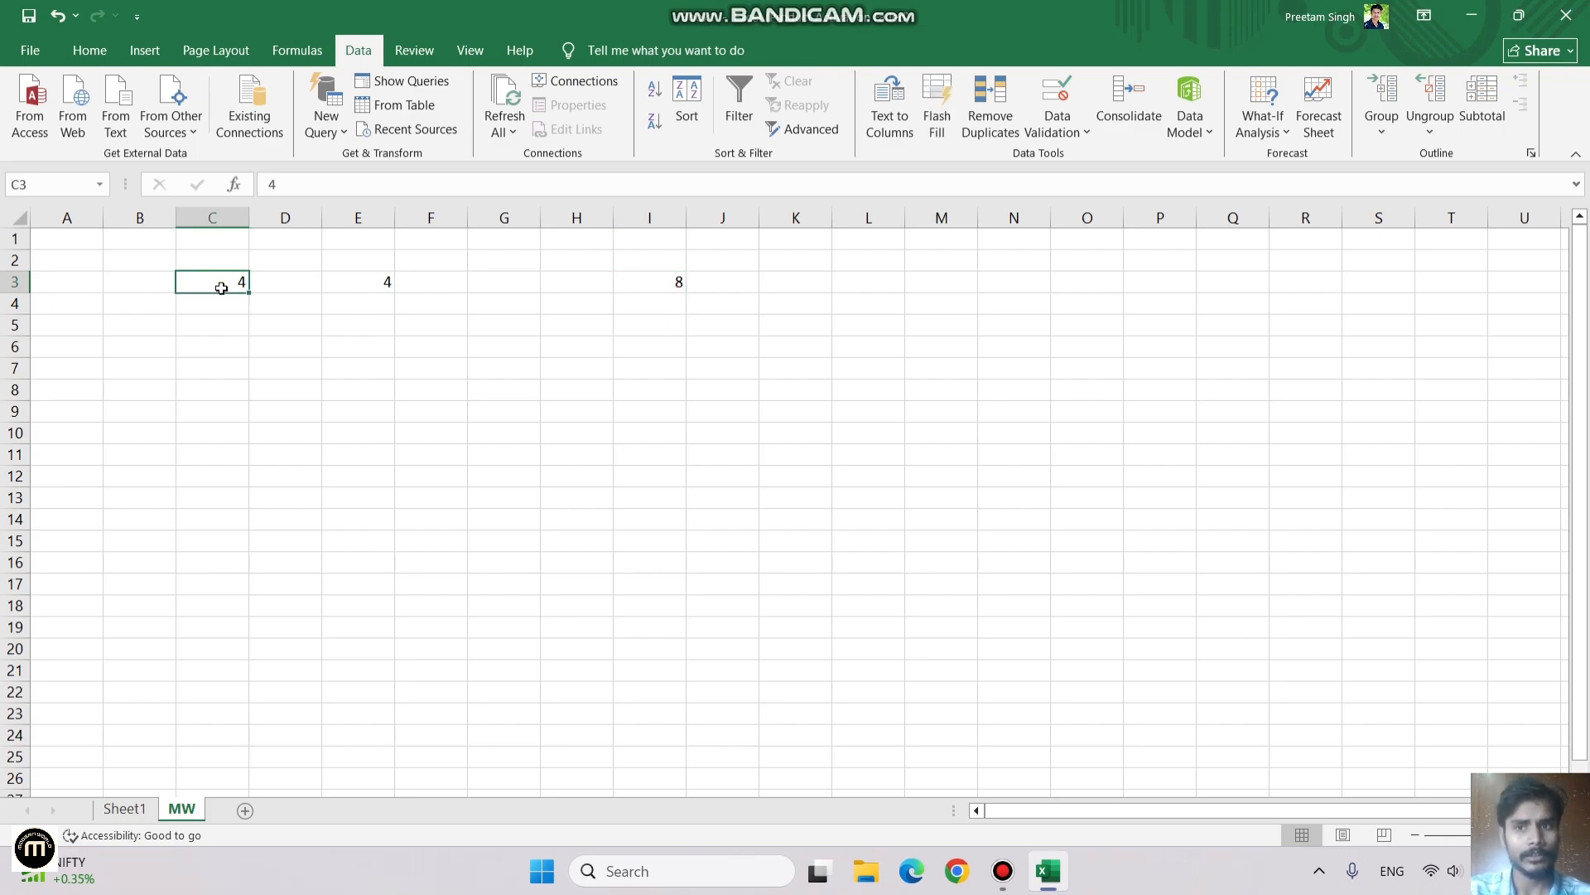
pyautogui.click(358, 281)
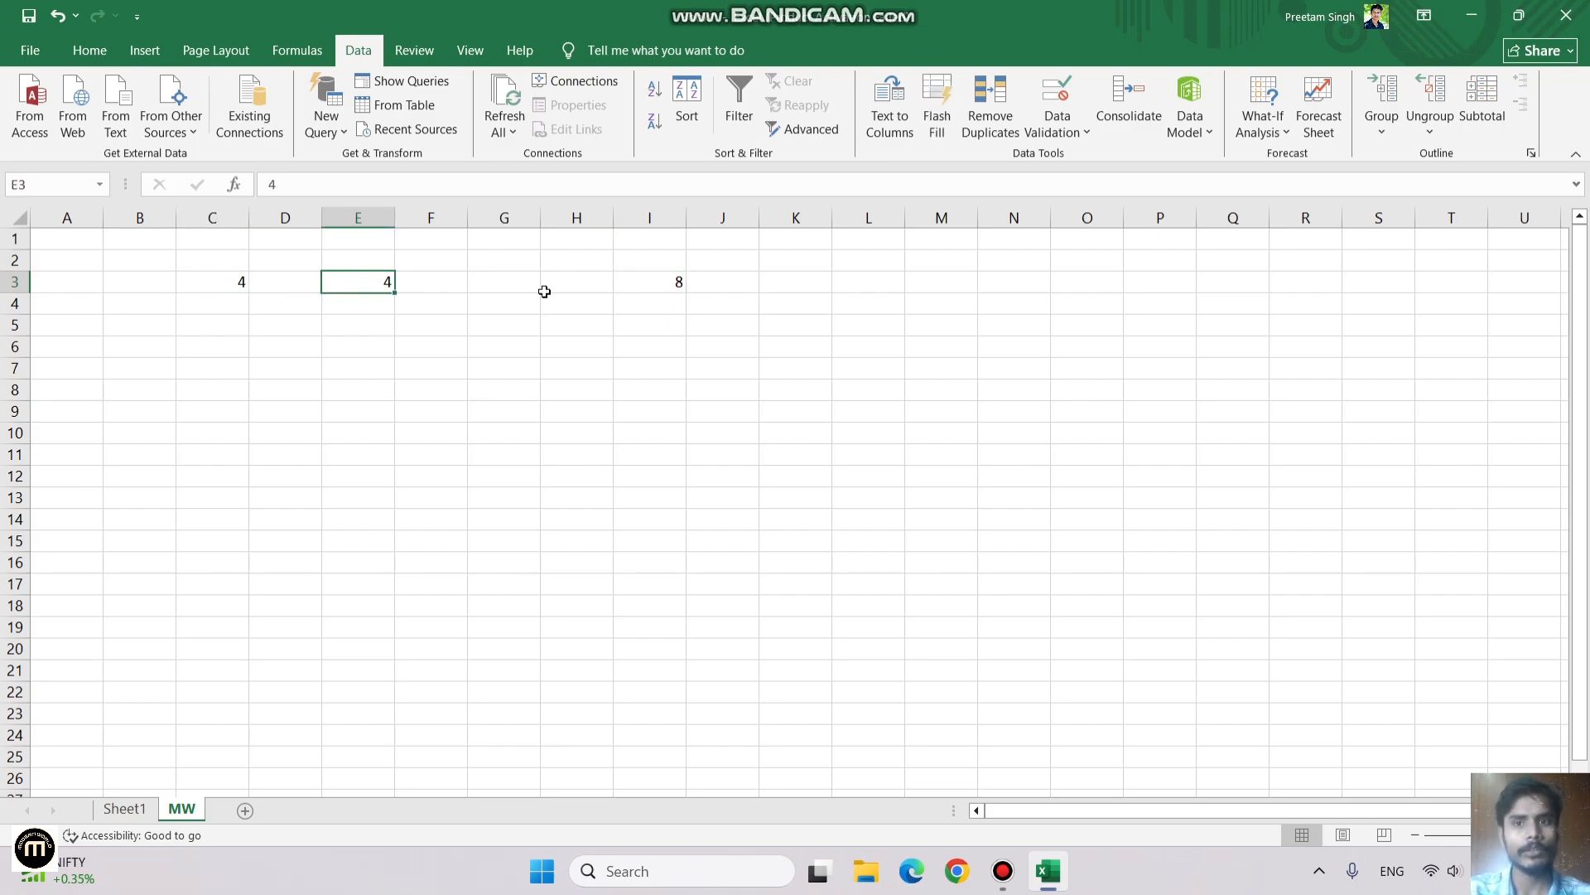
pyautogui.click(684, 286)
# Step: Clear the contents of the range A3:J6, removing the numbers and the sum formula
pyautogui.moveTo(706, 341); pyautogui.dragTo(101, 276)
pyautogui.press('Delete')
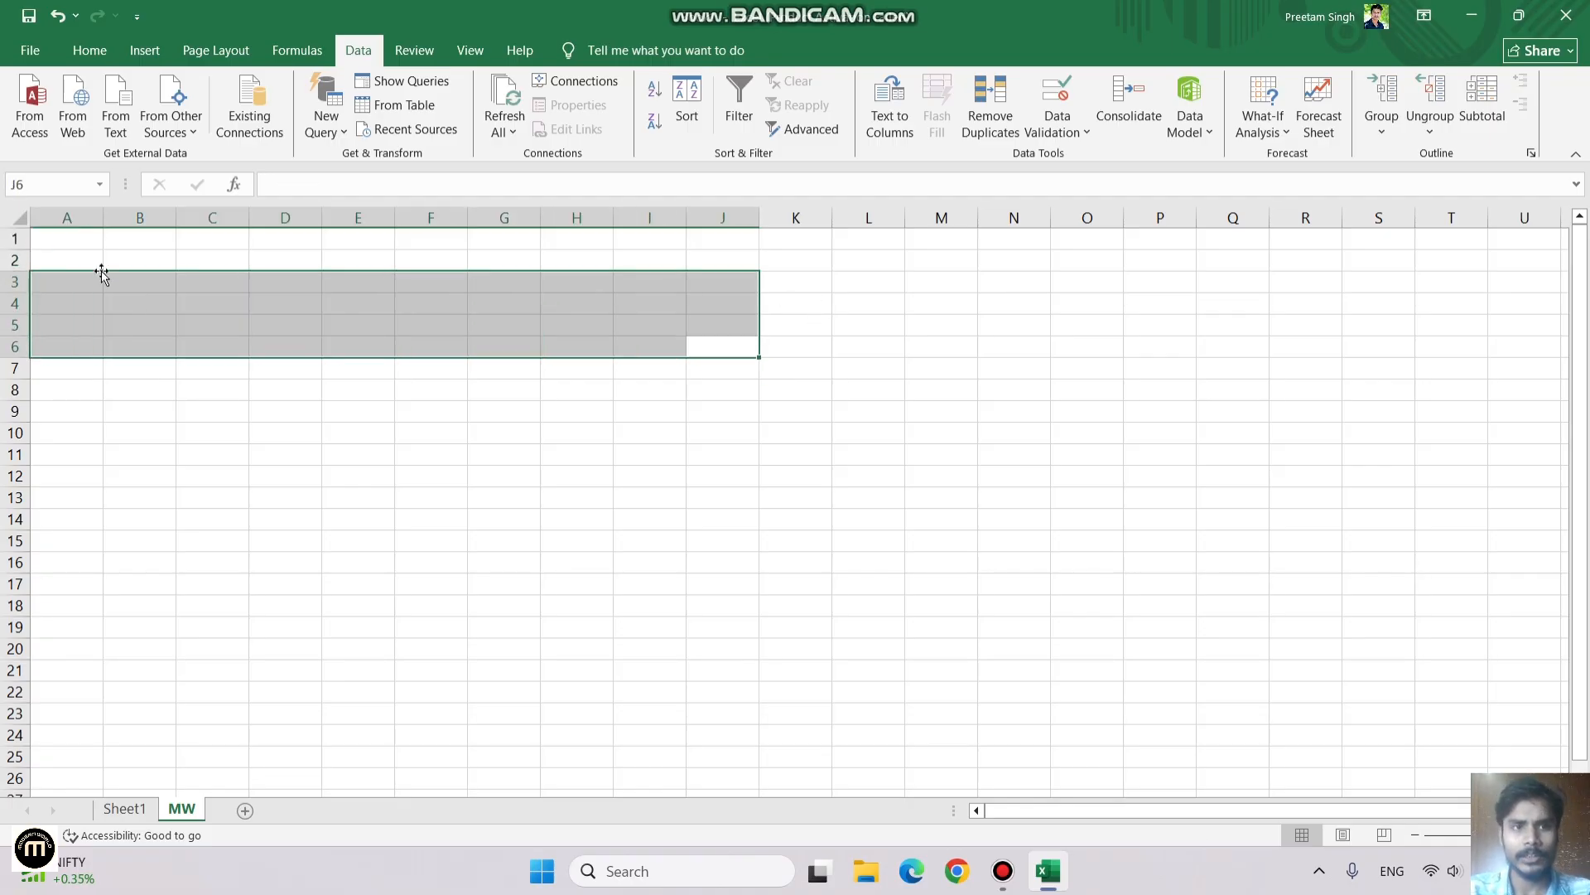
# Step: Enter the text "moden" in cell E4 and "world" in cell G4
pyautogui.click(89, 51)
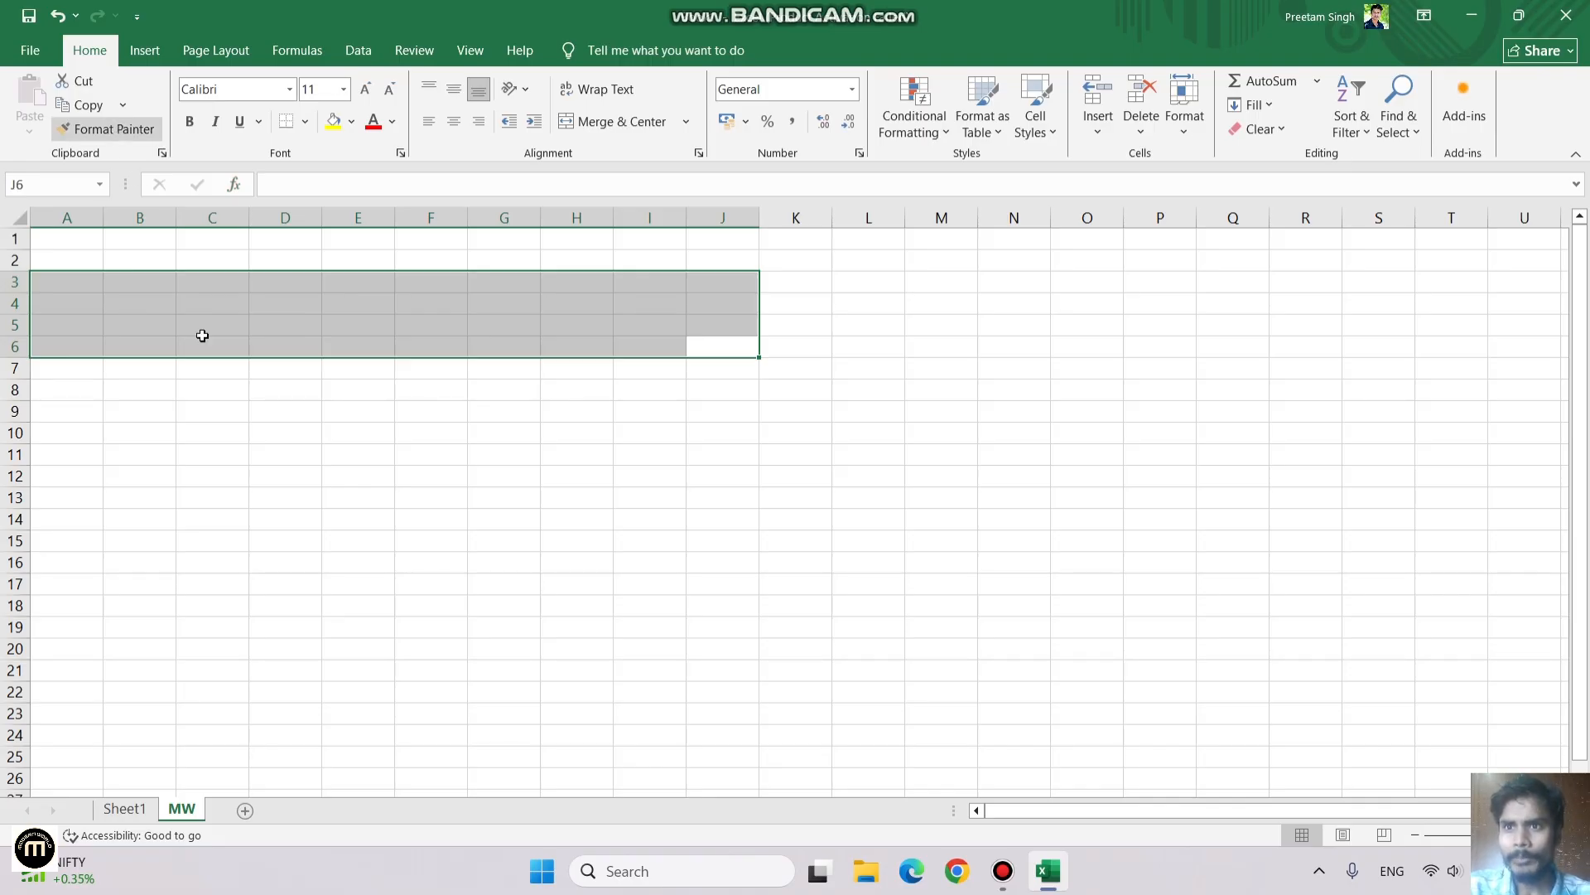
pyautogui.click(362, 307)
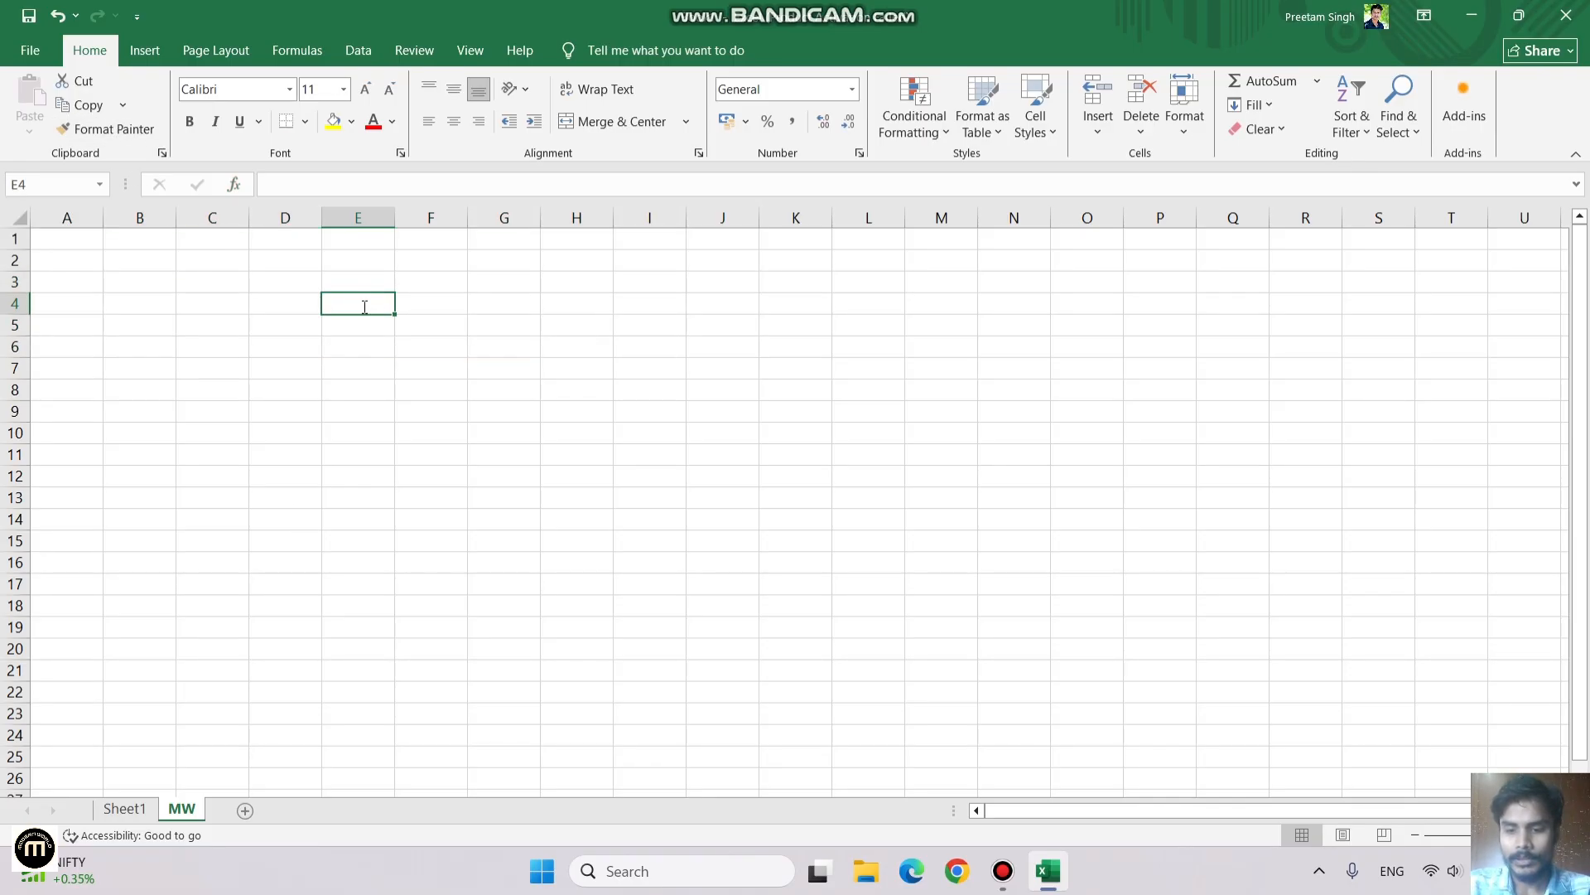
pyautogui.write('has')
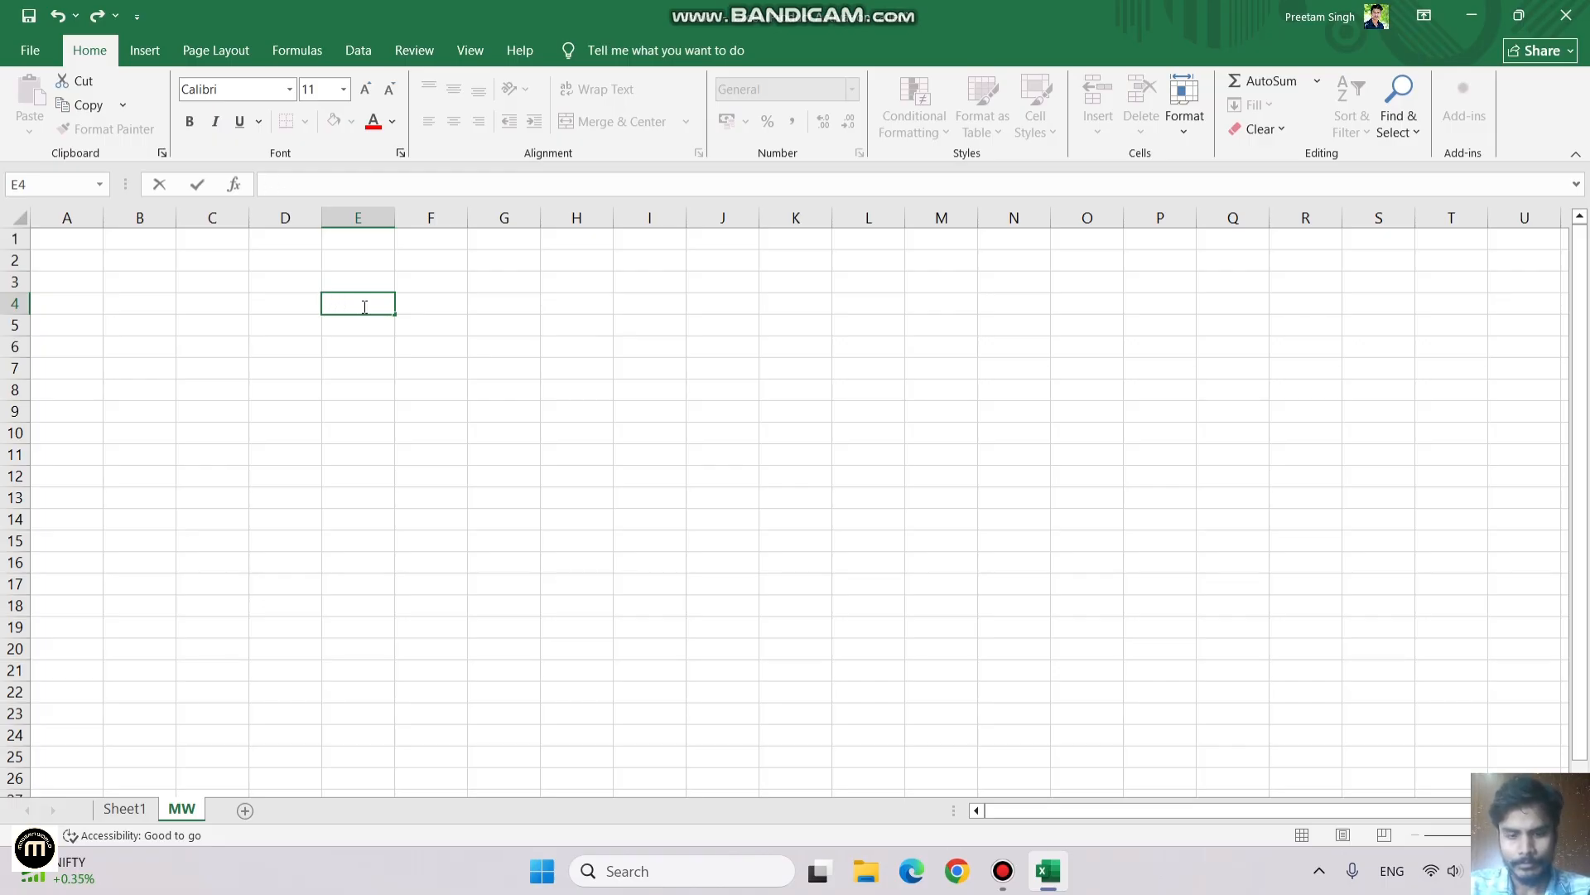
pyautogui.write('mode')
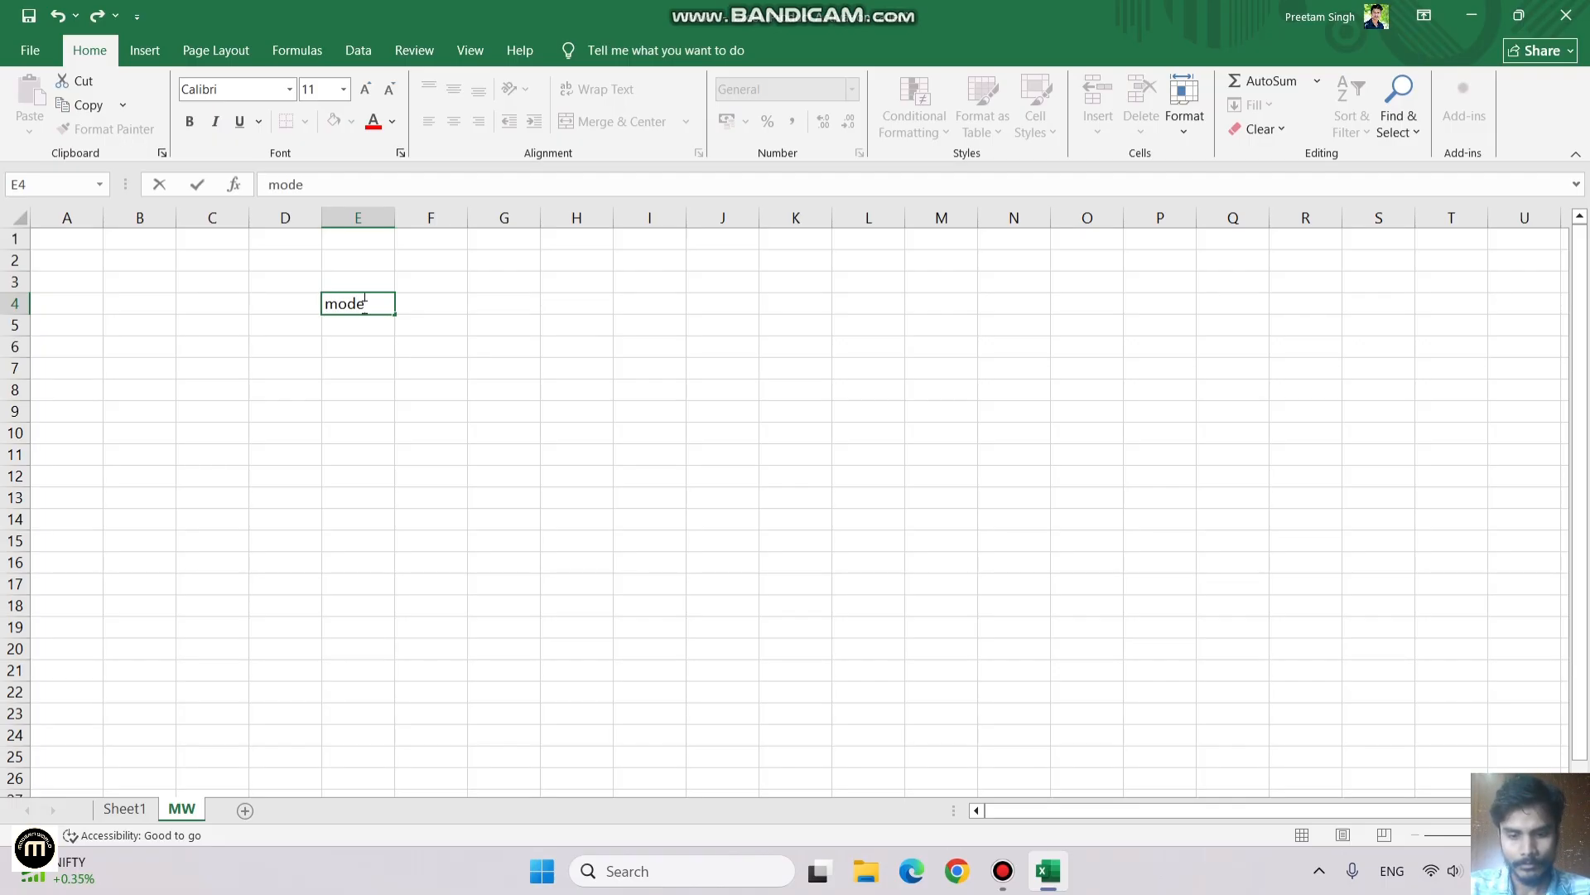
pyautogui.write('n')
pyautogui.press('Tab')
pyautogui.press('Tab')
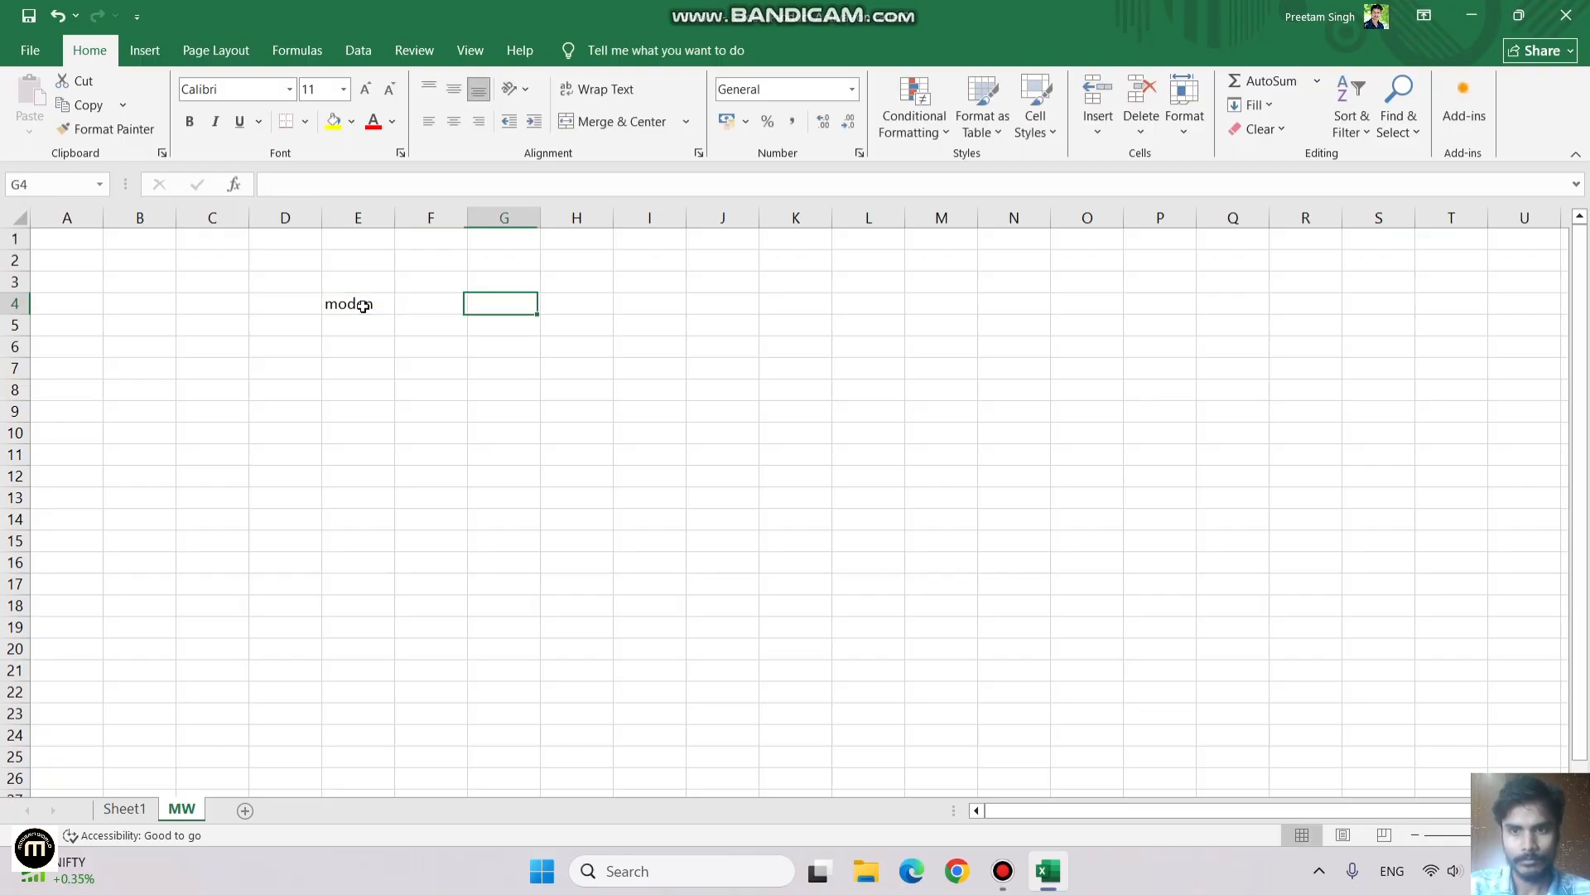
pyautogui.write('wor')
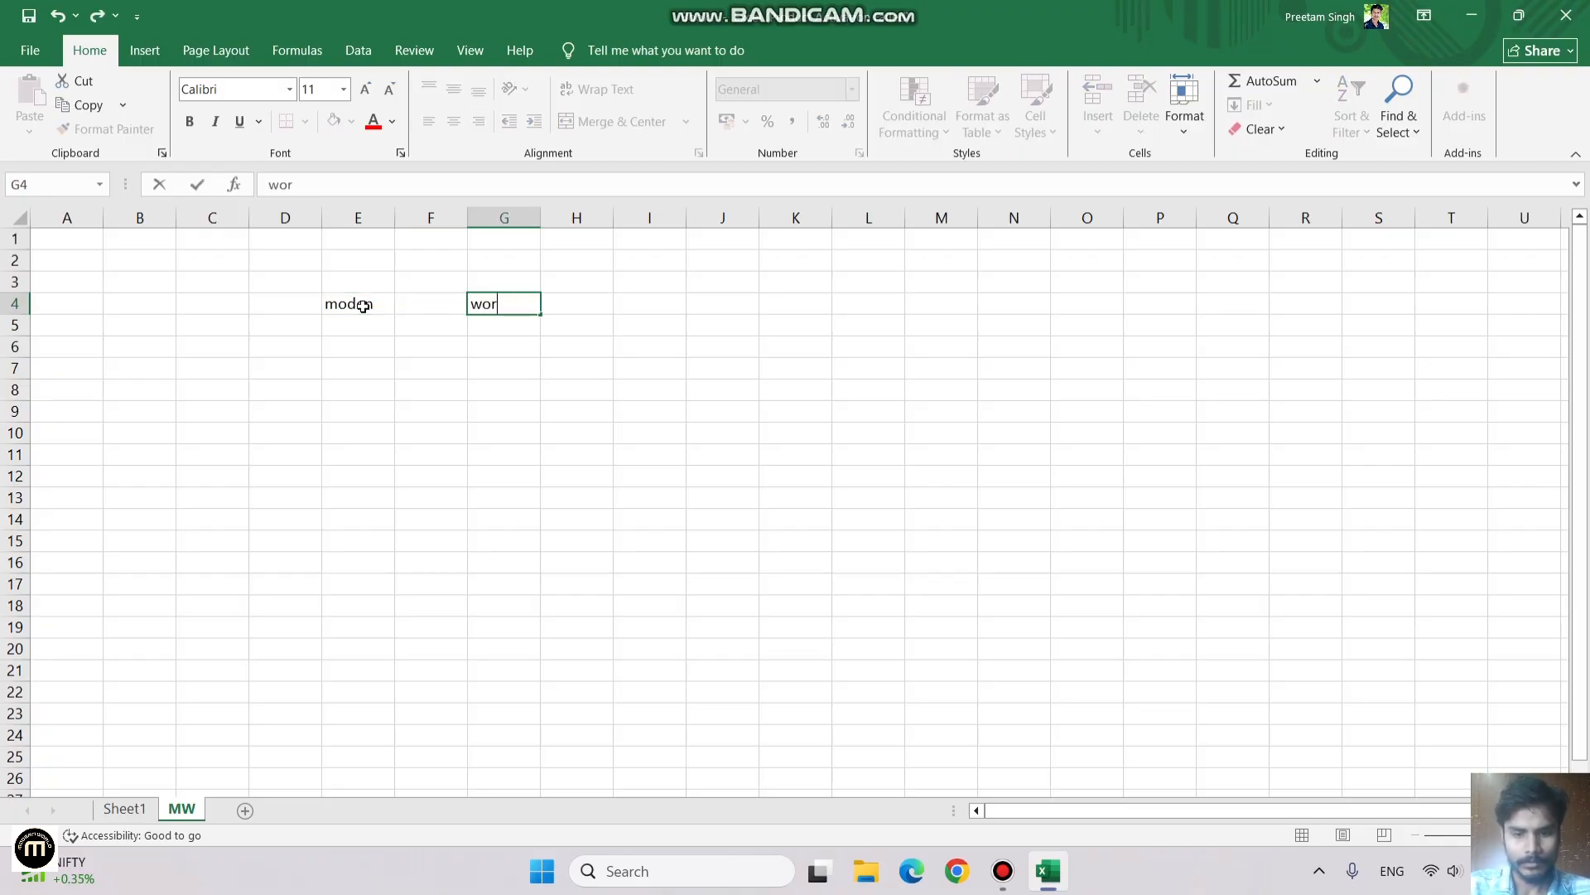
pyautogui.write('ld')
pyautogui.press('Return')
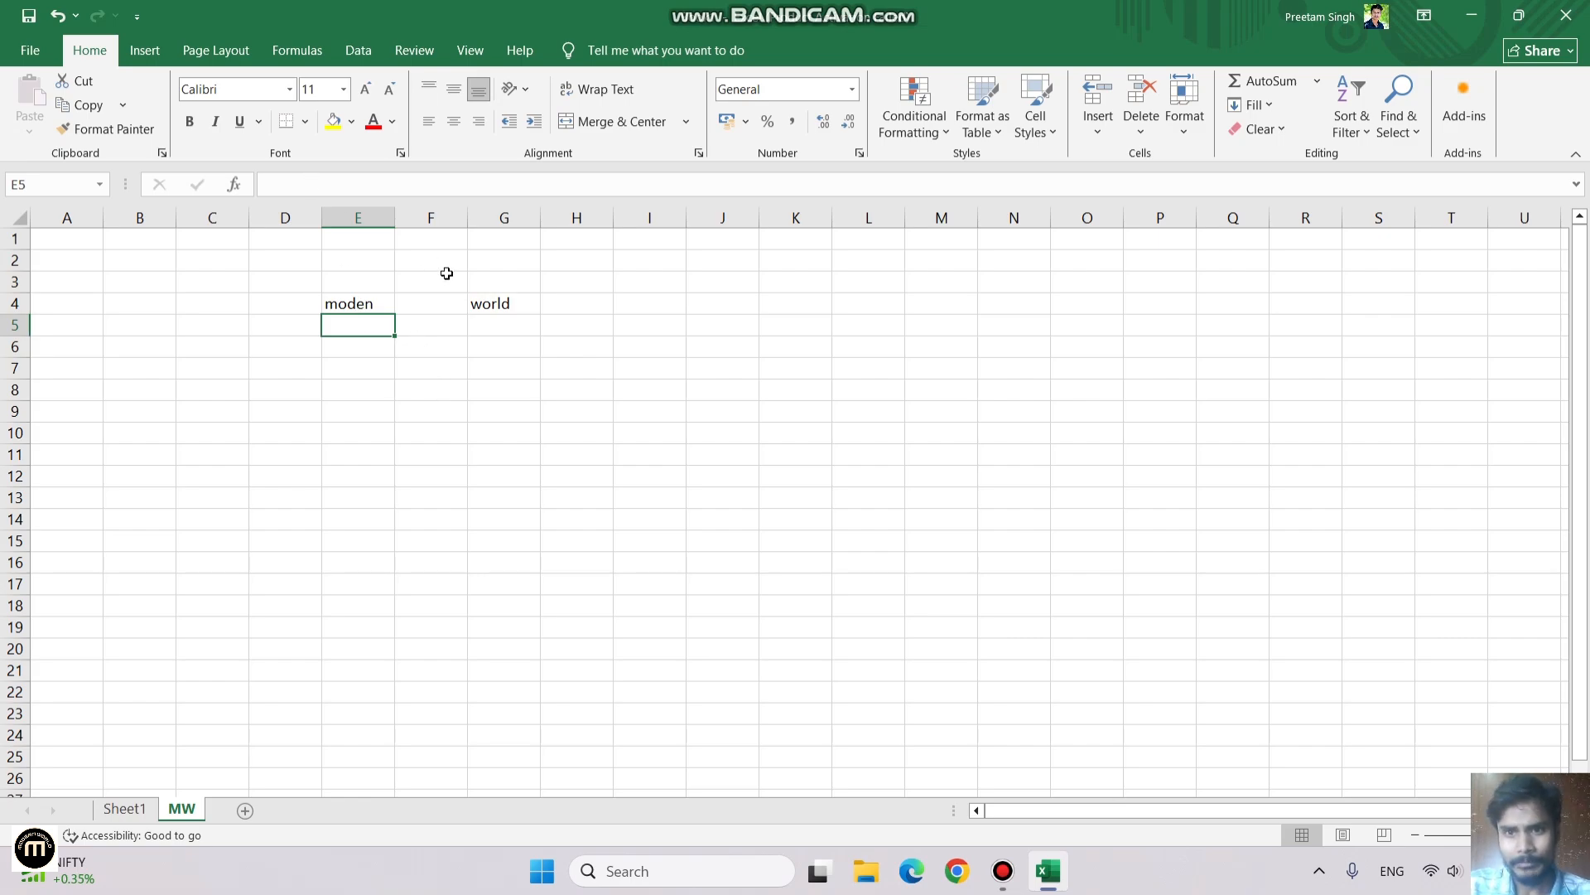
# Step: Increase the font size of "world" in cell G4 to 18 and compare it with the text in E4
pyautogui.click(494, 303)
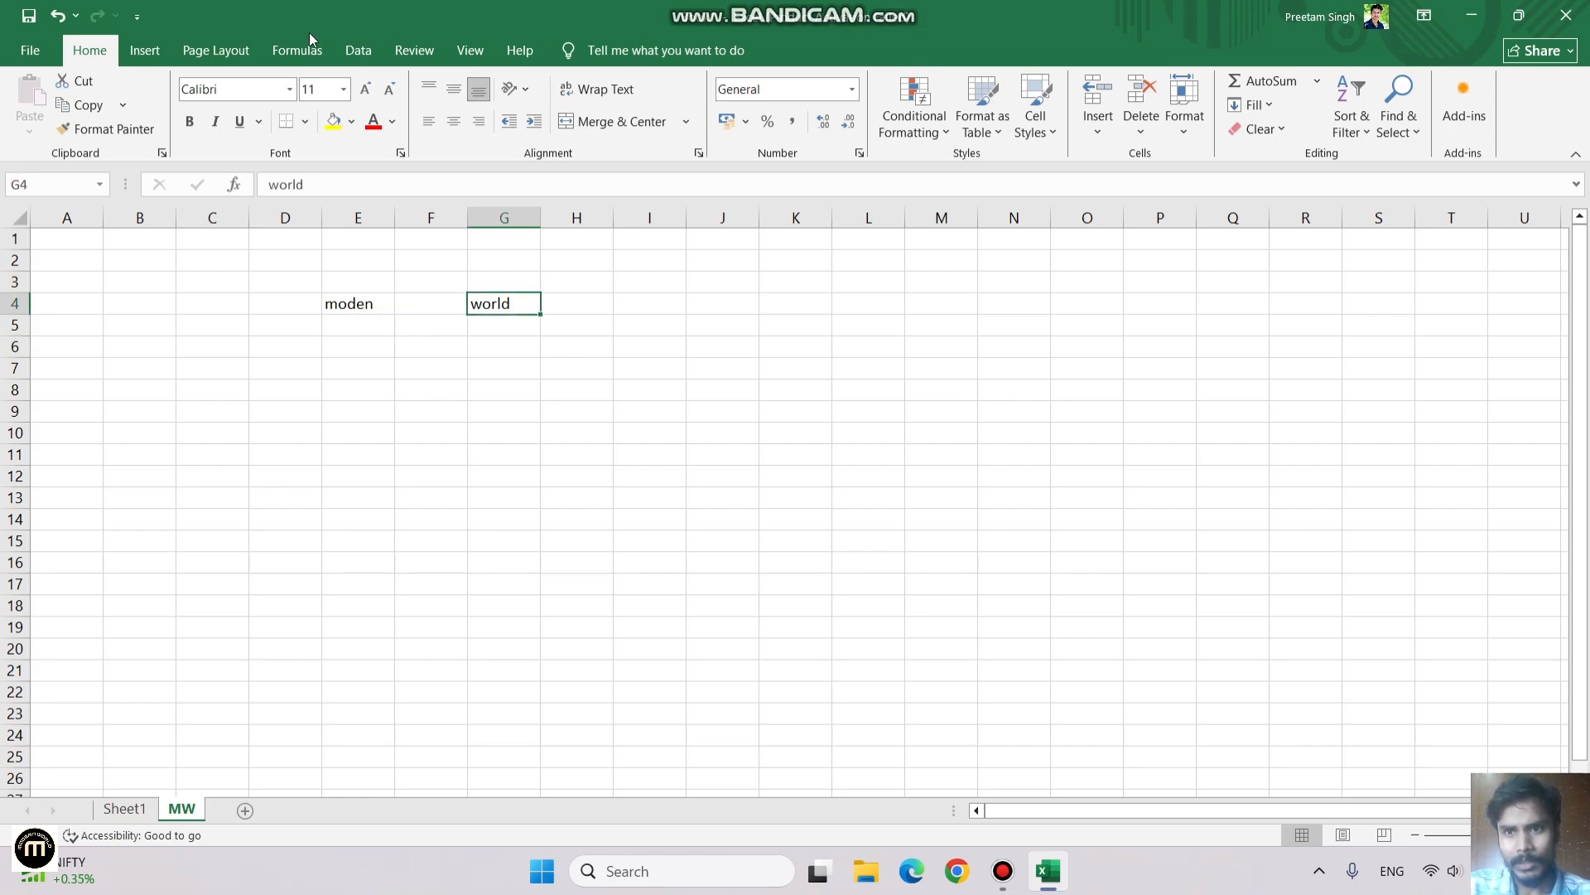
pyautogui.click(290, 89)
pyautogui.press('Escape')
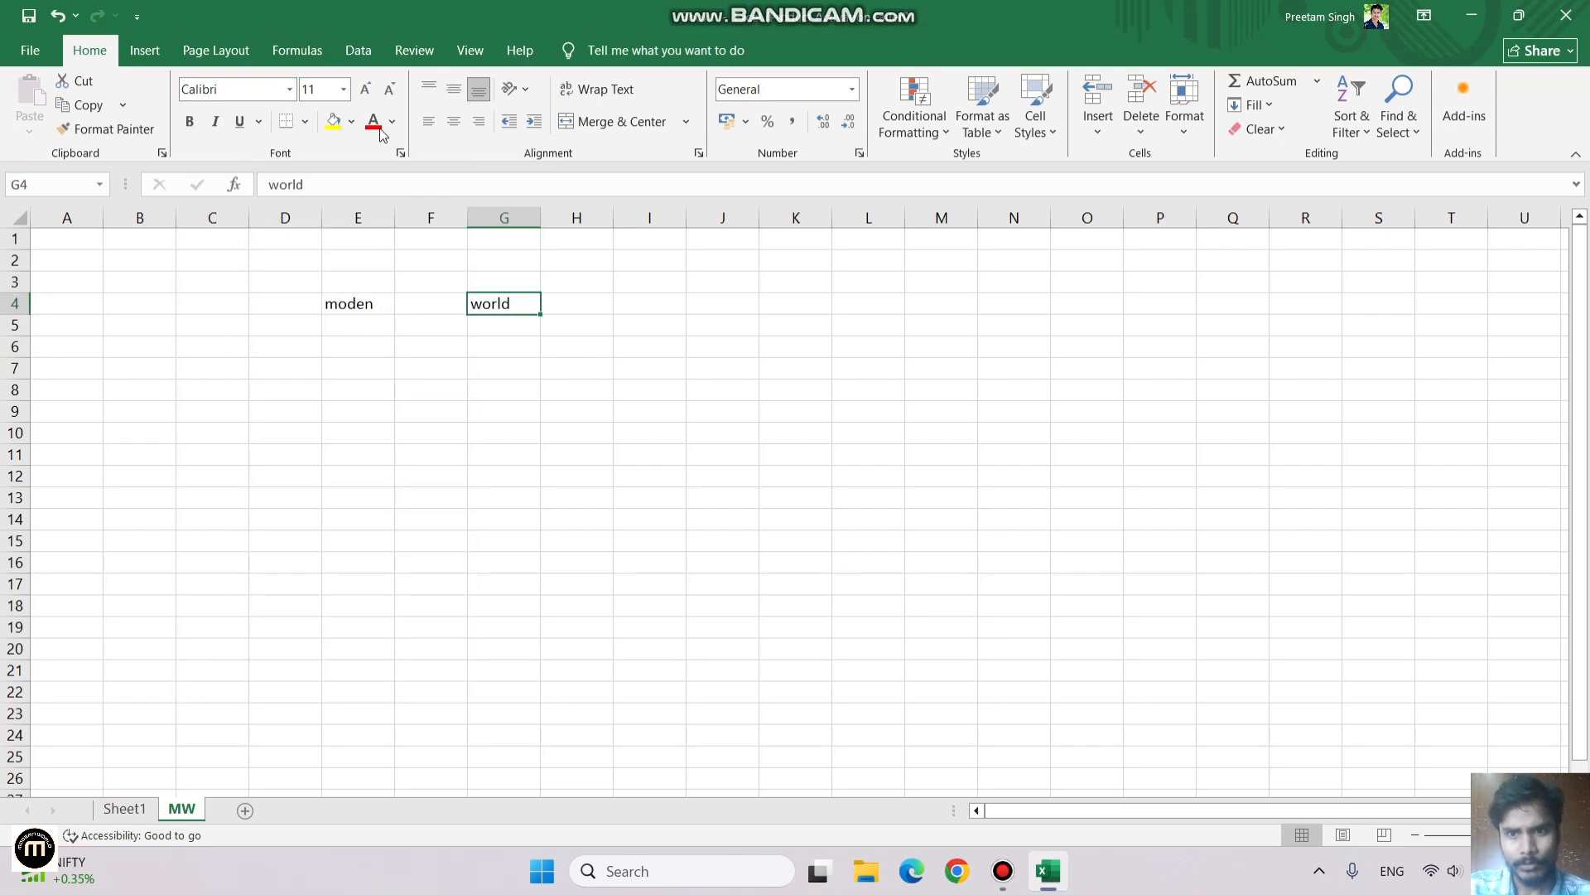
pyautogui.click(365, 89)
pyautogui.click(366, 89)
pyautogui.click(365, 90)
pyautogui.click(365, 89)
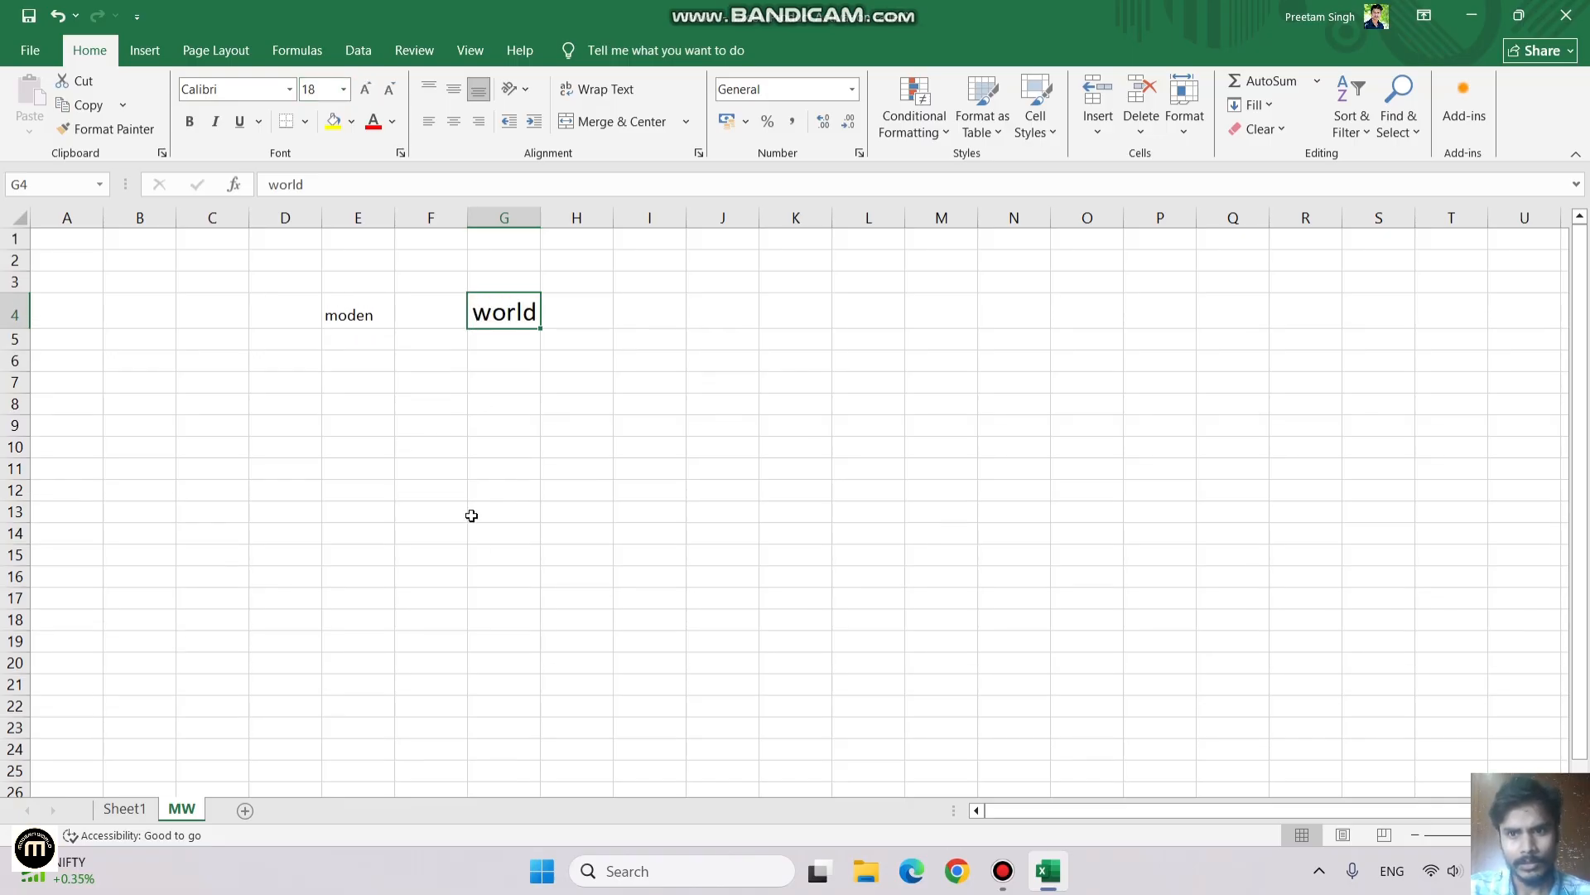
pyautogui.click(488, 491)
pyautogui.click(372, 315)
pyautogui.click(500, 305)
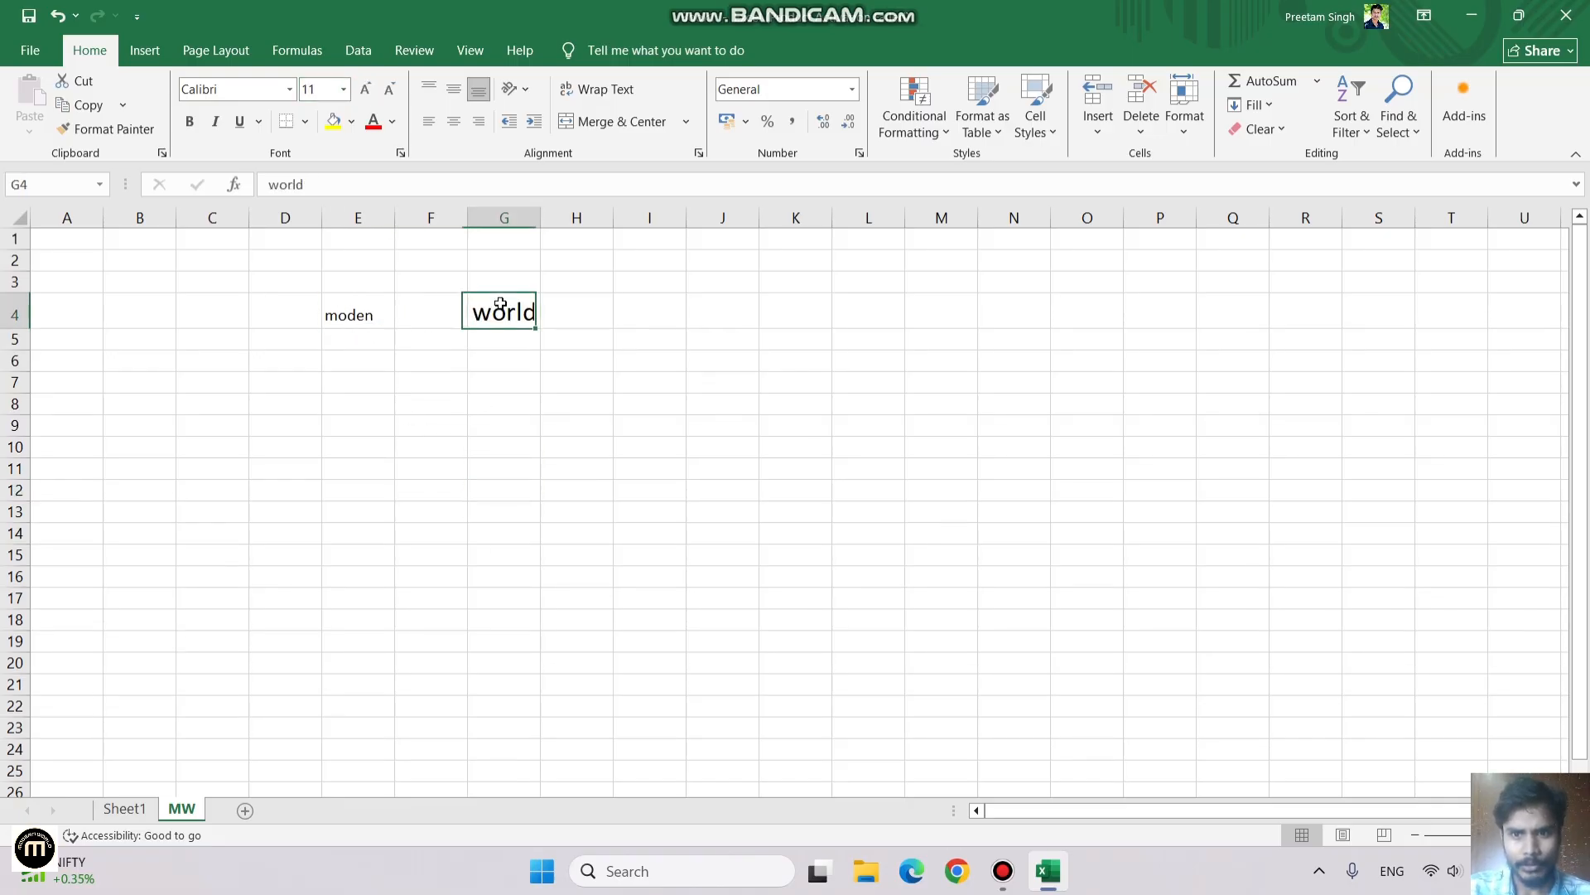
# Step: Copy the formatting of cell E4 onto cell G4 with Format Painter
pyautogui.click(356, 303)
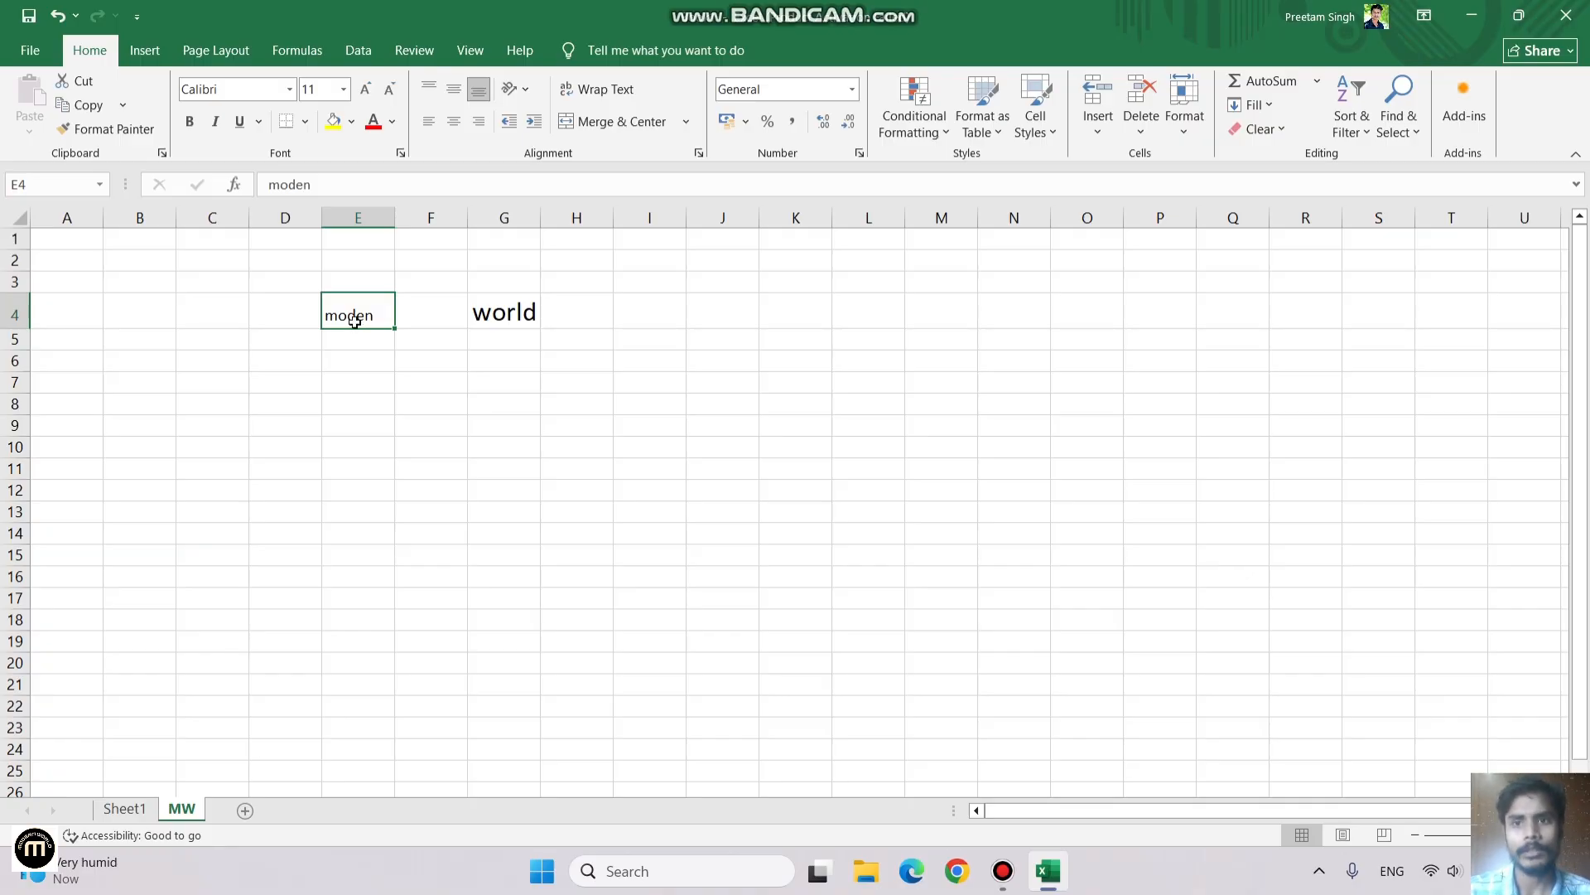
pyautogui.click(123, 129)
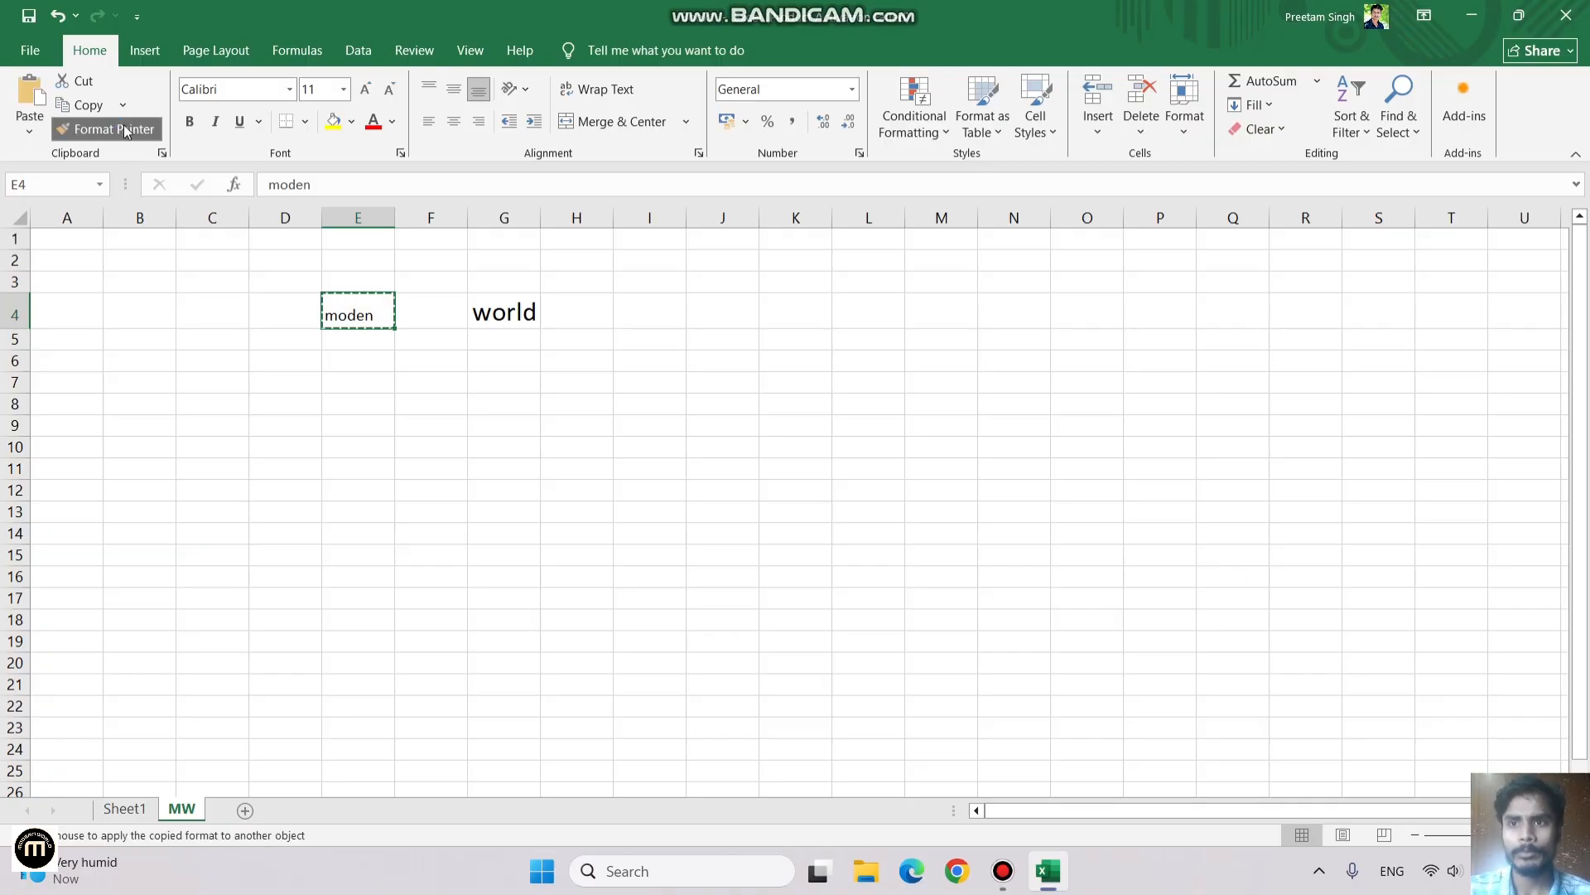
pyautogui.click(497, 312)
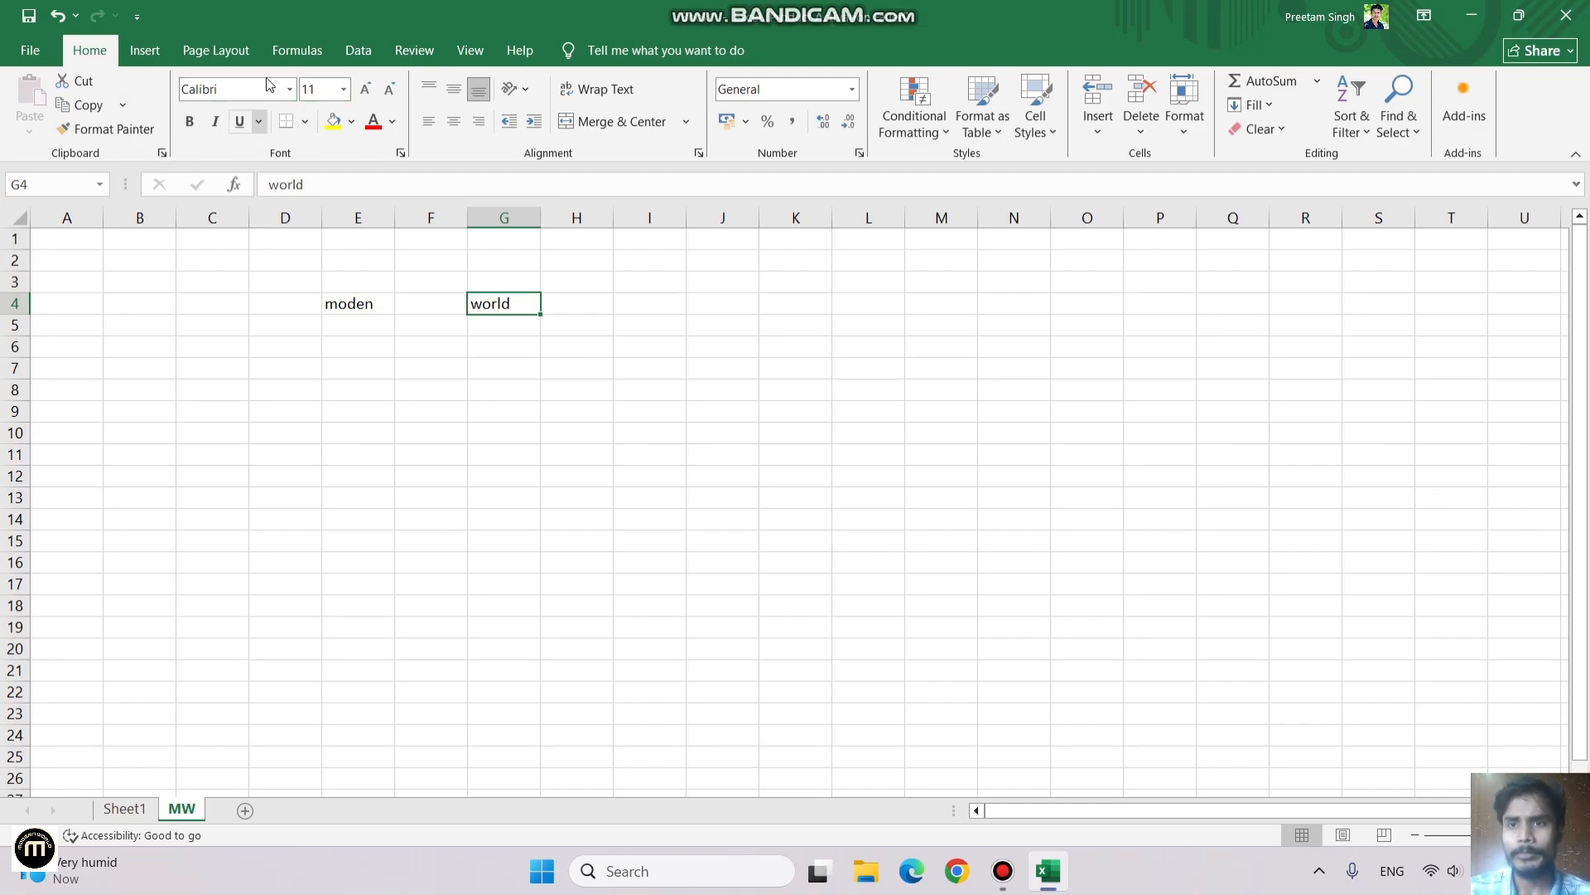
# Step: Try the Arial Black font on "world" in cell G4 and set its font to Bahnschrift
pyautogui.click(290, 90)
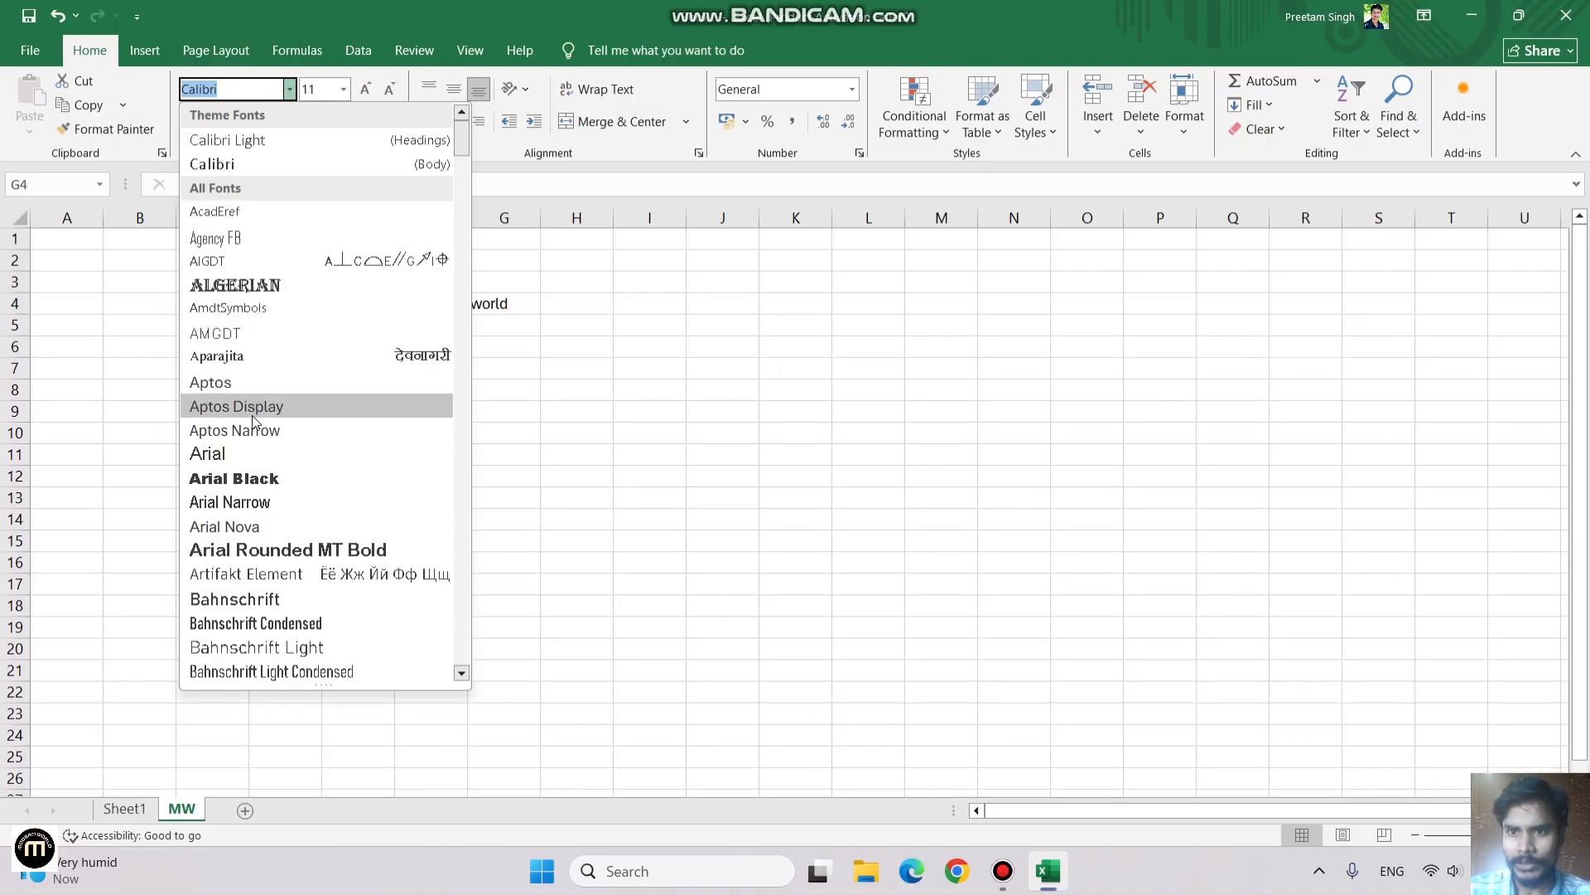
pyautogui.click(248, 478)
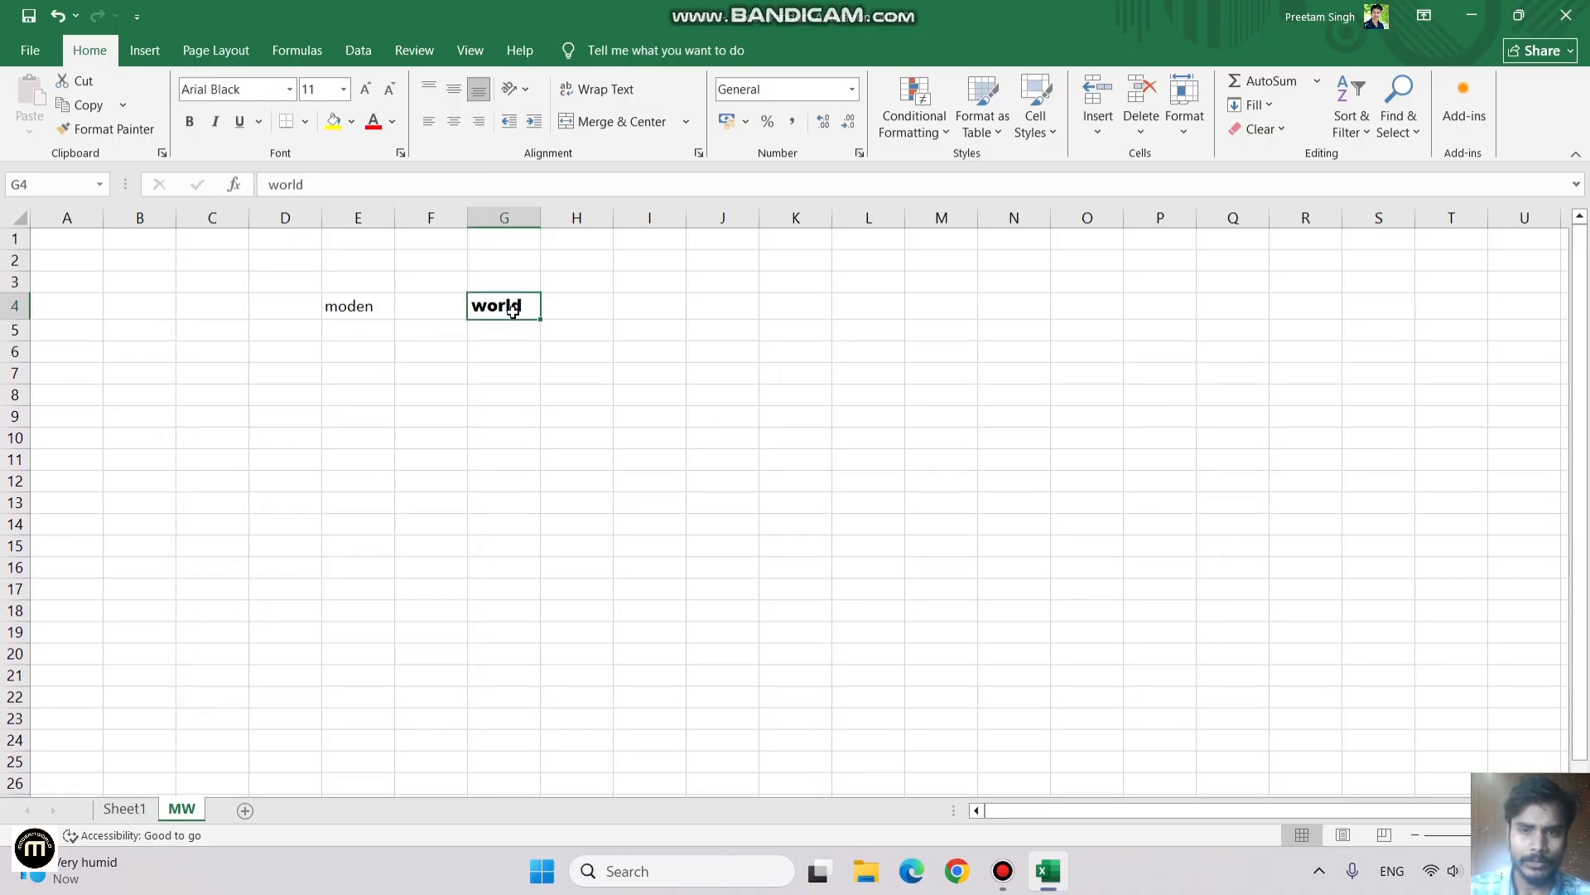
pyautogui.click(289, 89)
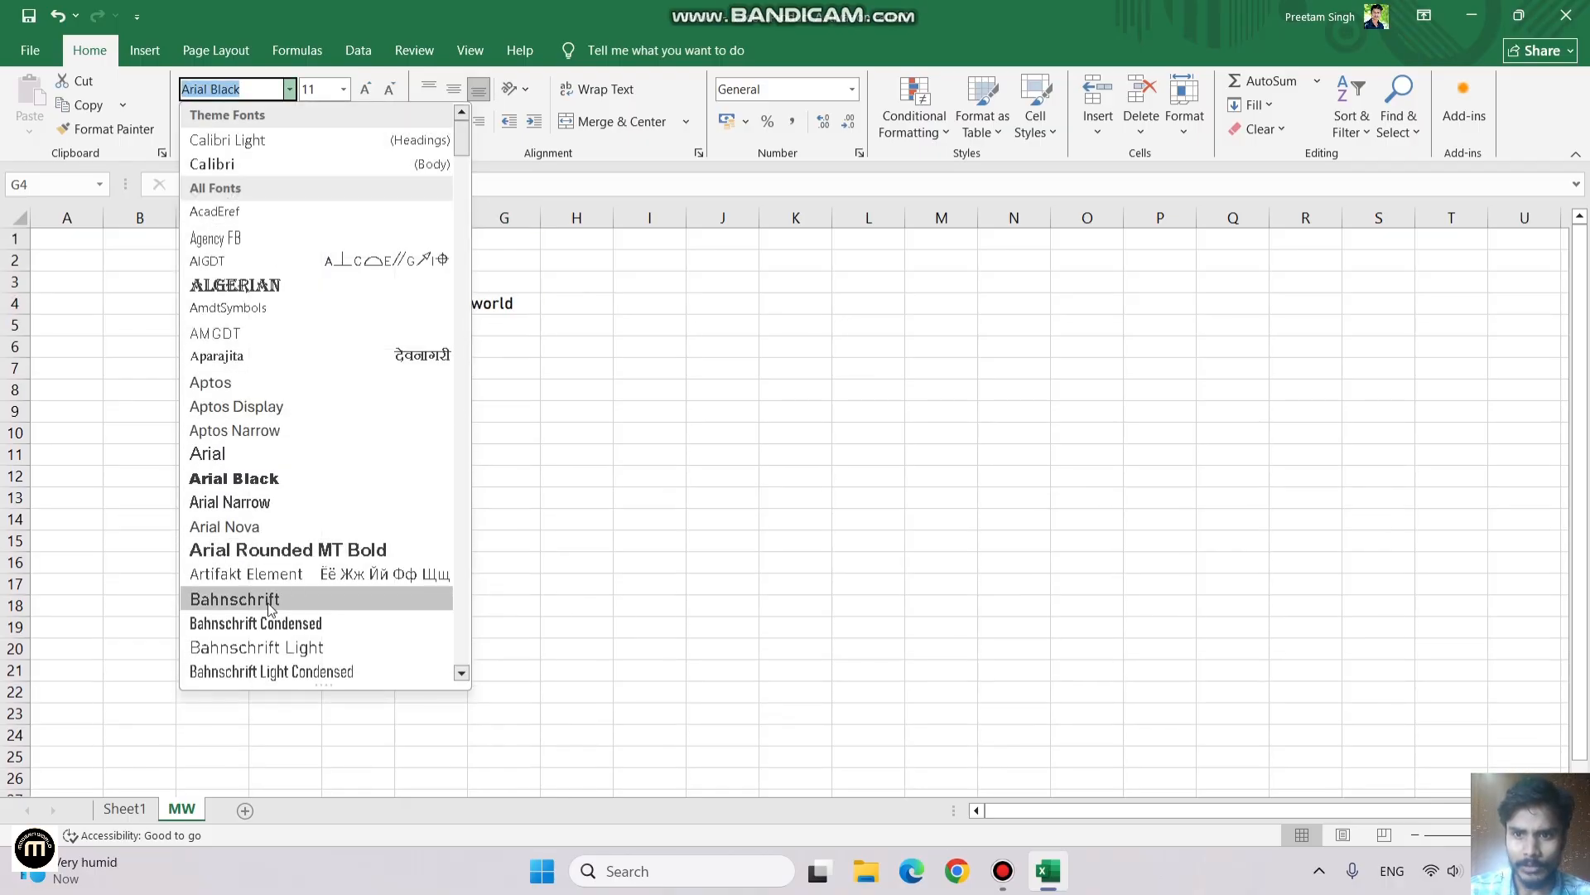
pyautogui.click(240, 590)
# Step: Increase the font size of the empty cell I10 by one increment and select cell E4
pyautogui.click(617, 451)
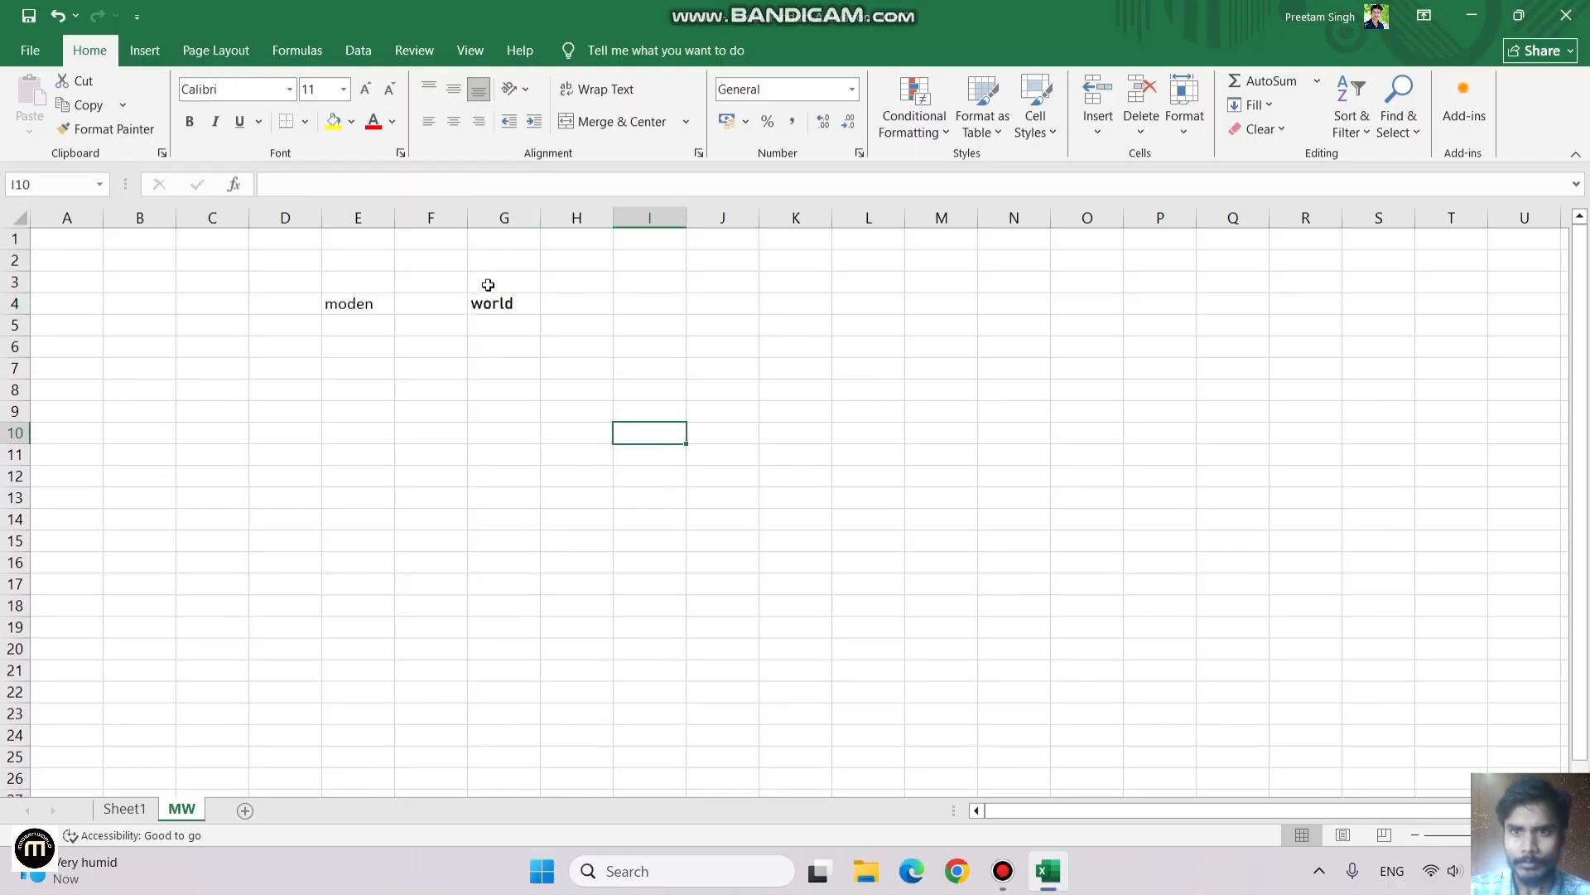
pyautogui.click(365, 88)
pyautogui.click(371, 307)
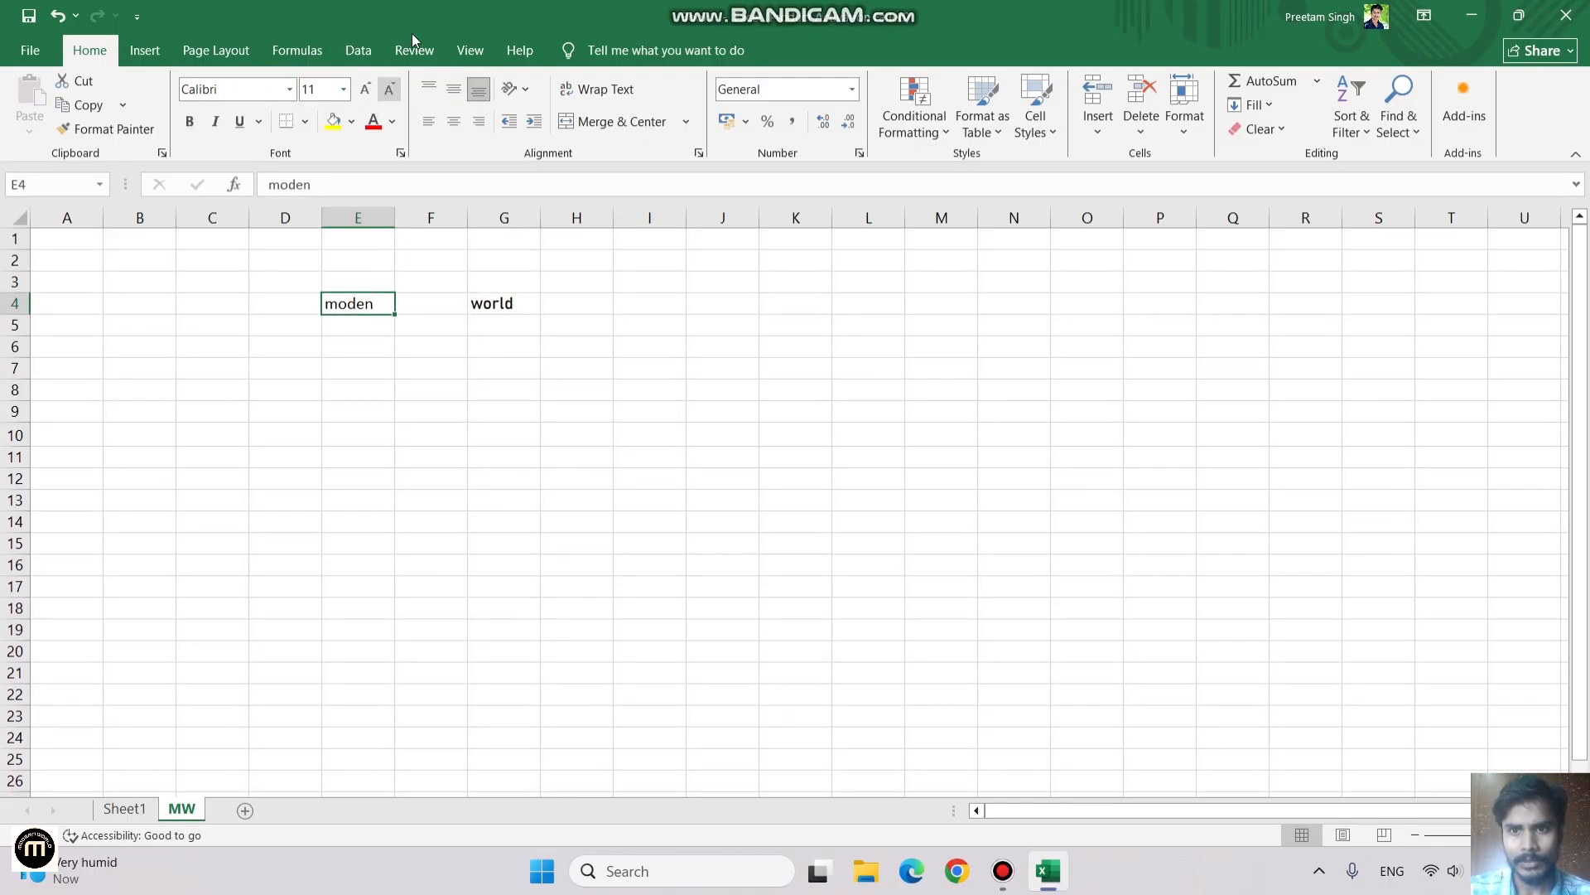
# Step: Increase the font size of "moden" in cell E4 to 16, and reduce it to 9
pyautogui.click(366, 89)
pyautogui.click(365, 89)
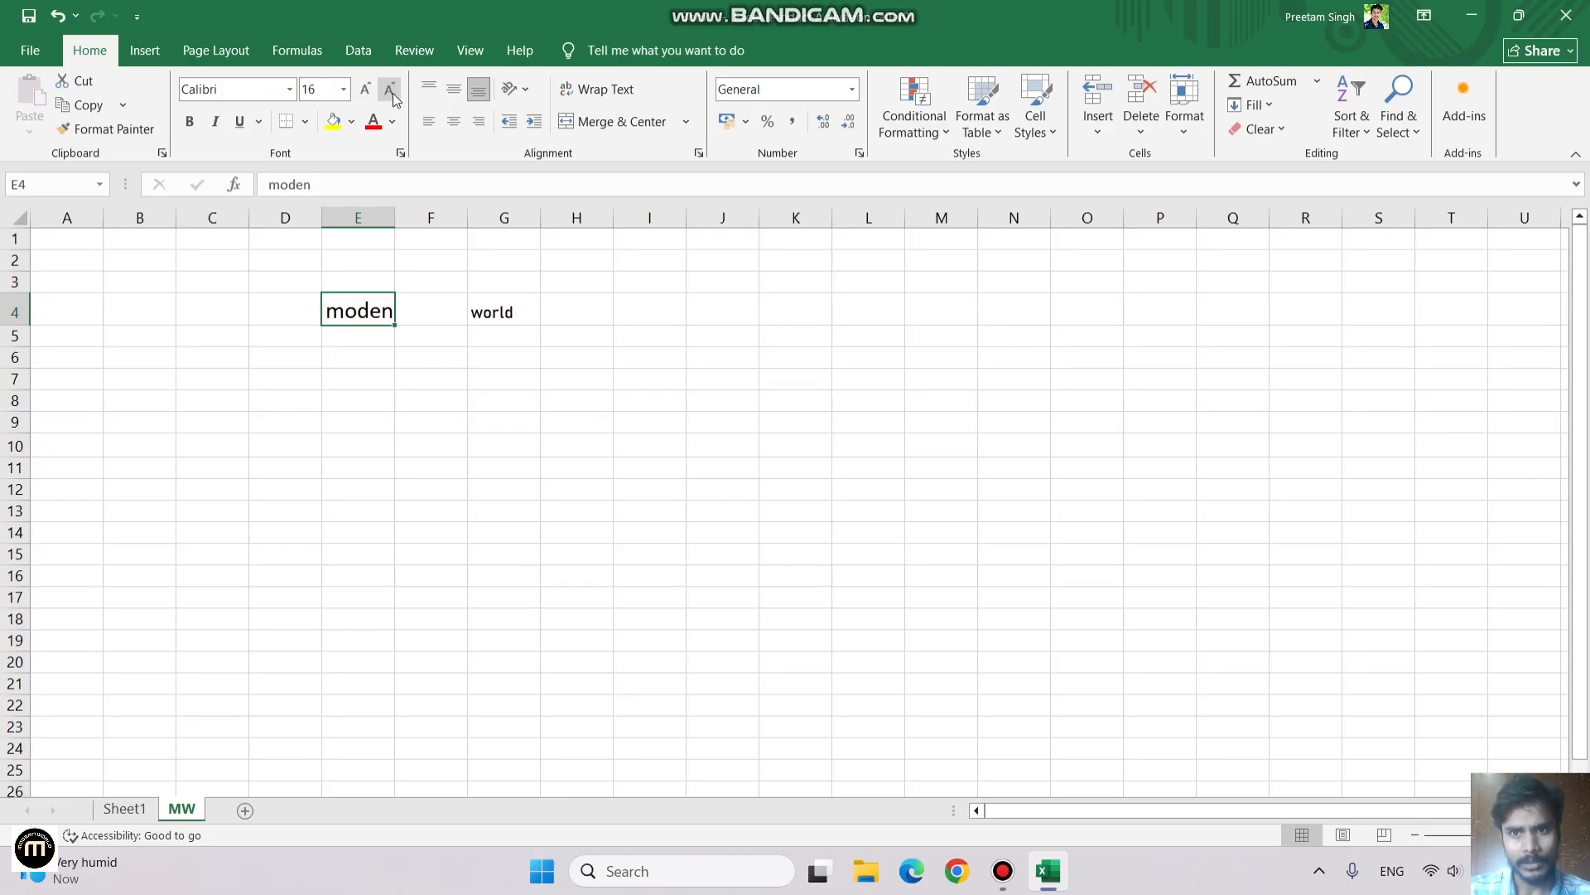
pyautogui.click(392, 92)
pyautogui.click(392, 93)
pyautogui.click(393, 93)
pyautogui.click(393, 92)
pyautogui.click(393, 92)
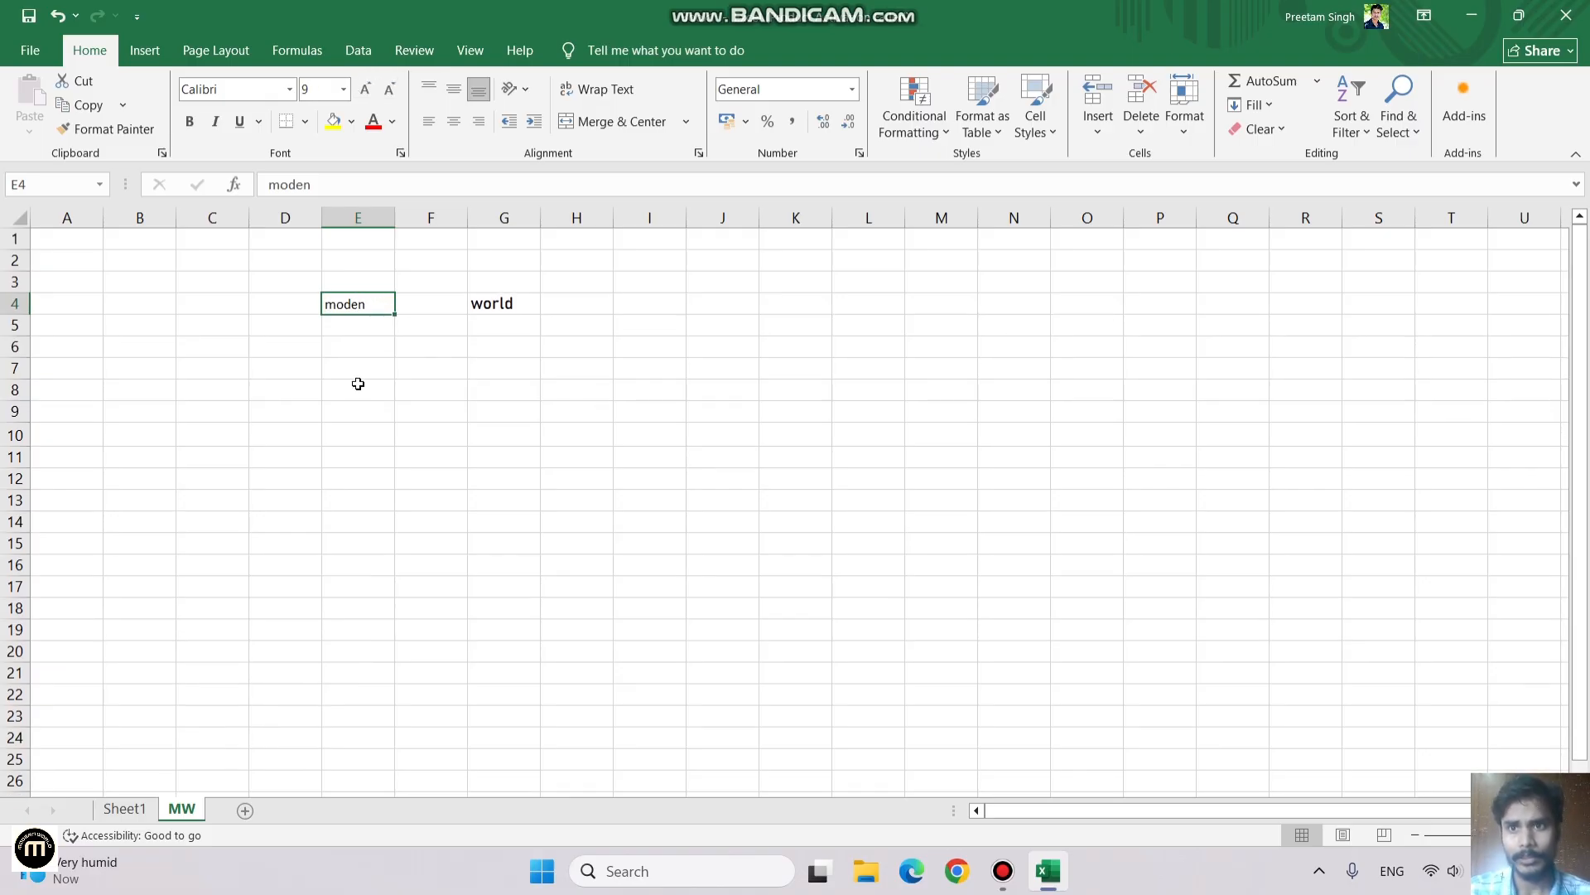
pyautogui.click(358, 384)
# Step: Try bold on "moden" in cell E4, and apply italic to it instead
pyautogui.click(353, 305)
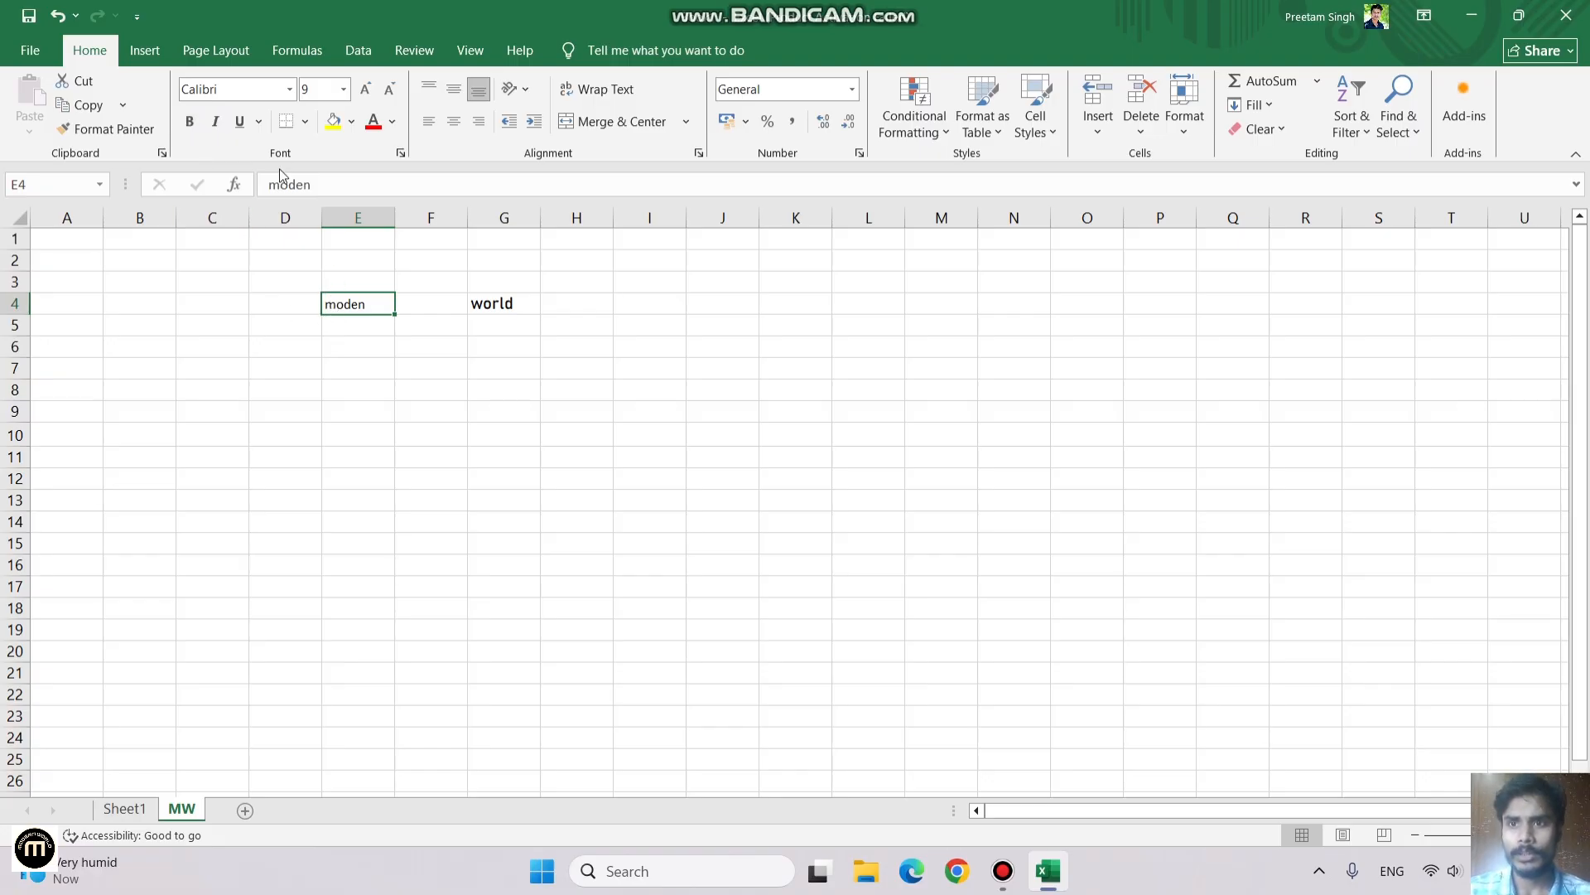
pyautogui.click(190, 125)
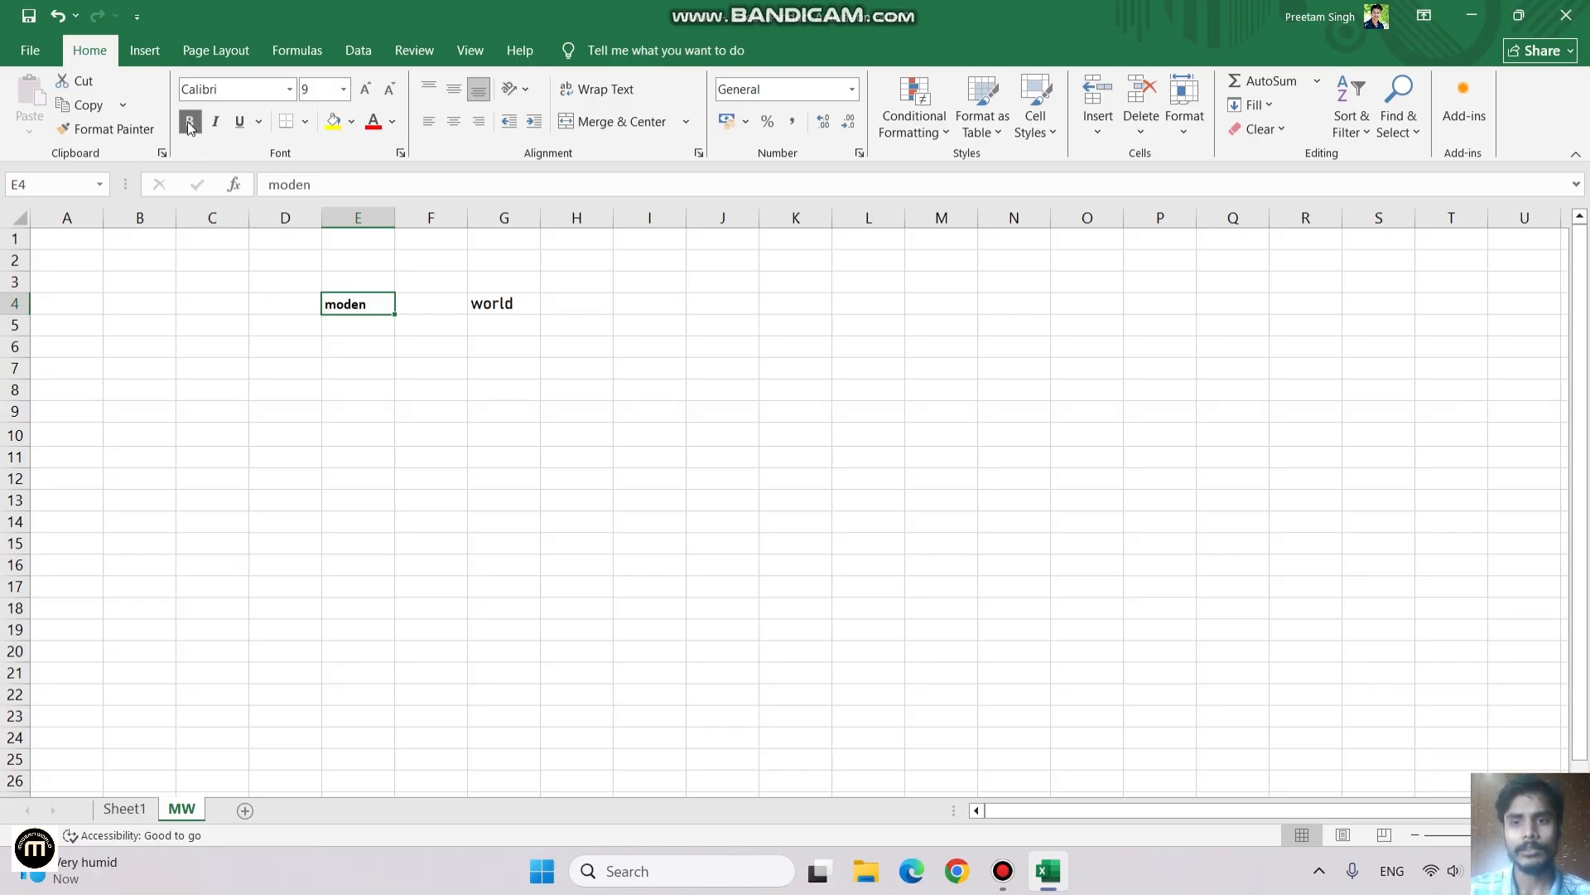
pyautogui.click(192, 121)
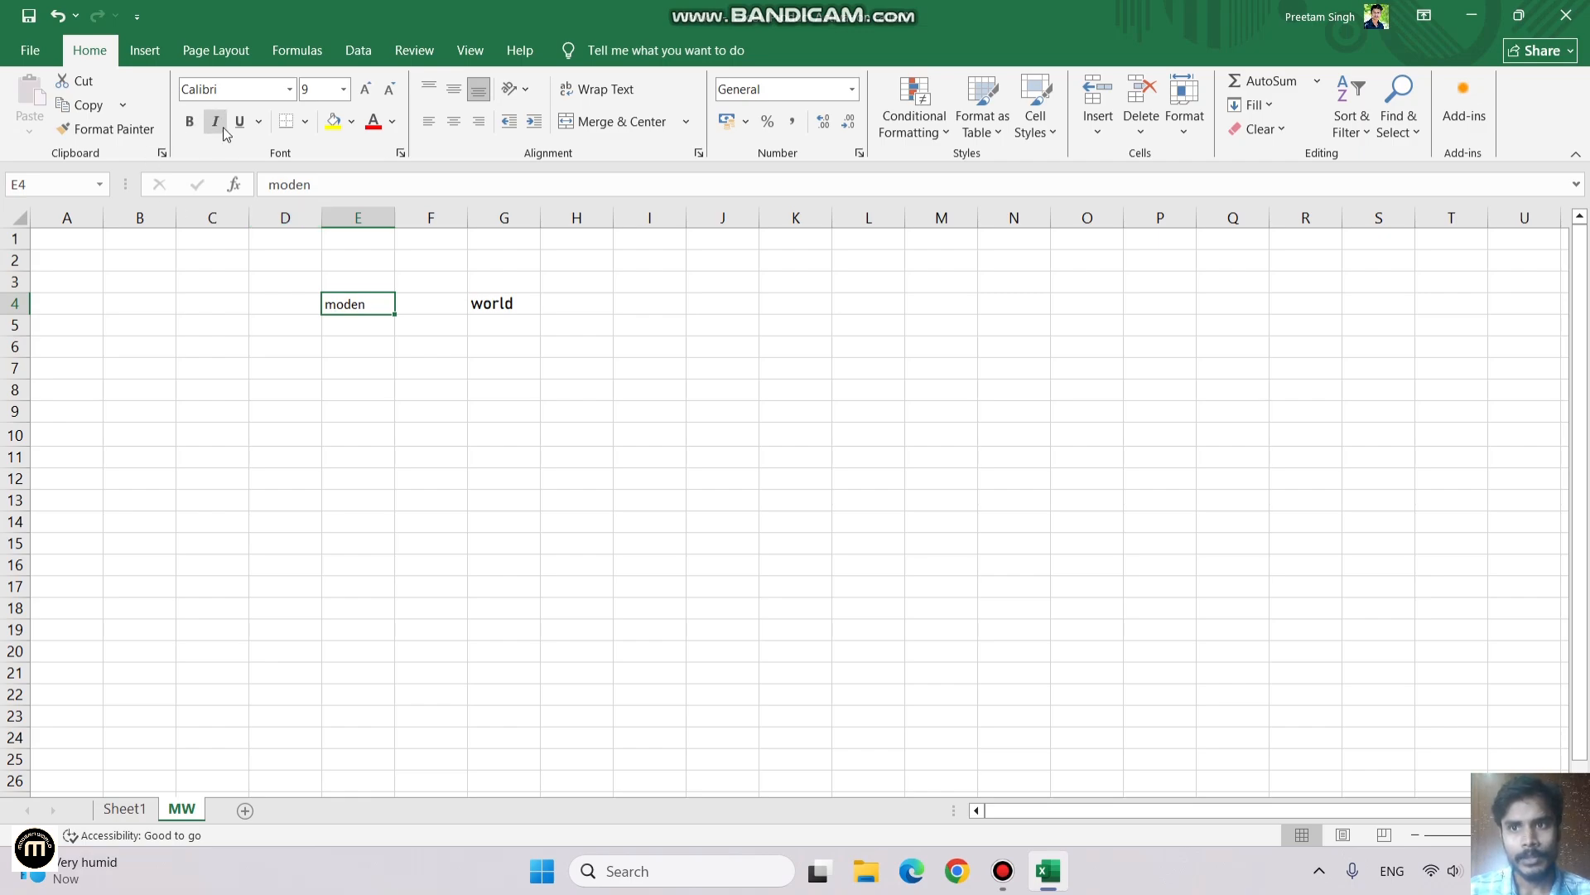
pyautogui.click(224, 127)
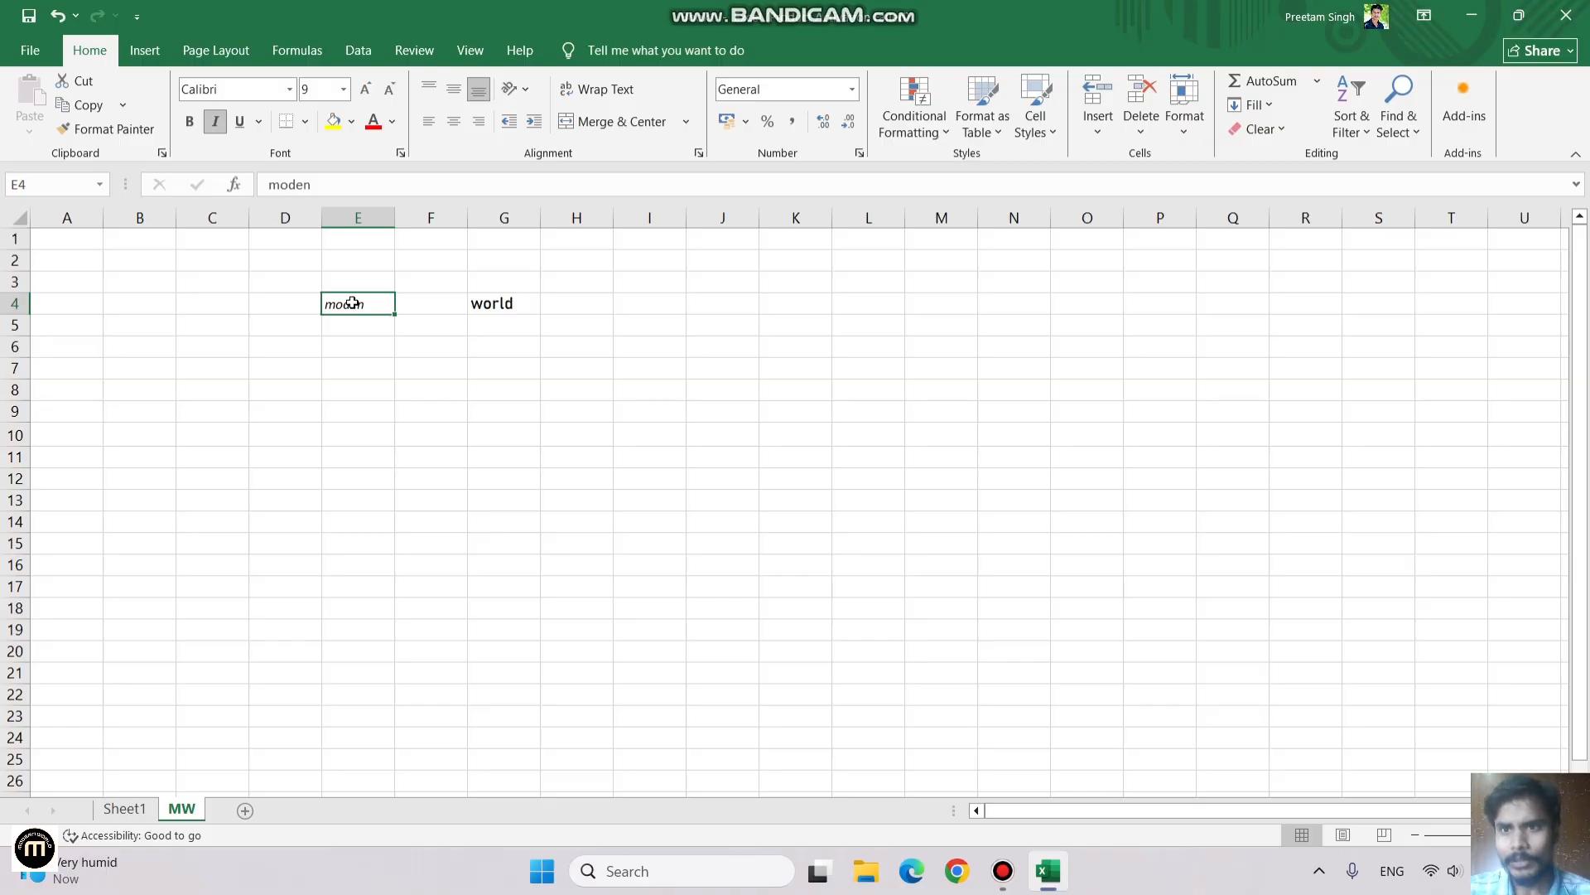
pyautogui.click(216, 388)
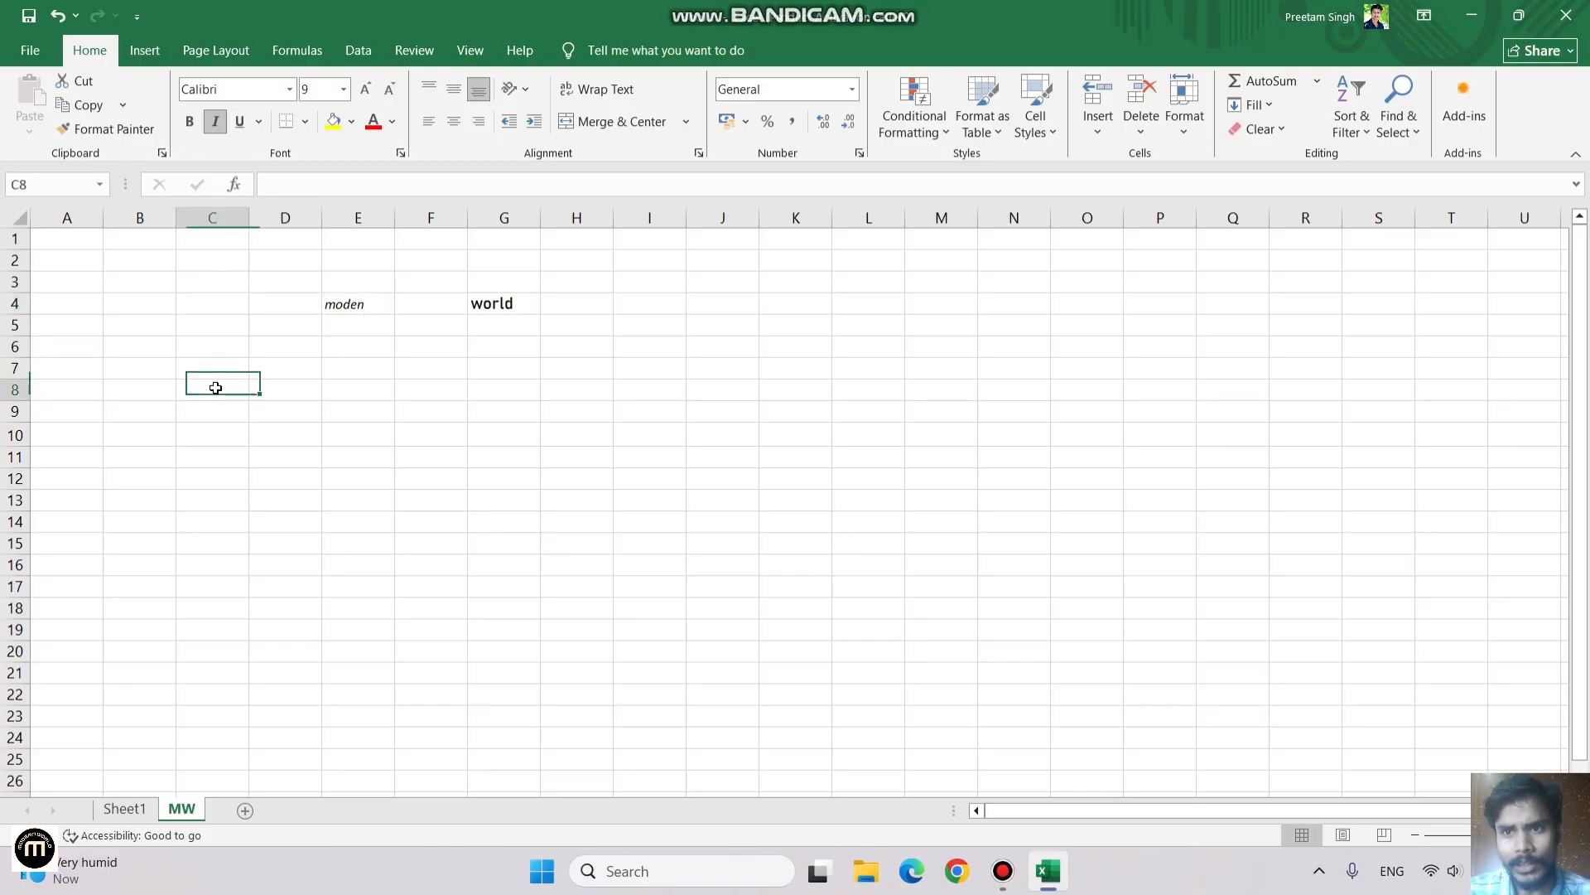
# Step: Underline "moden" in cell E4
pyautogui.click(340, 303)
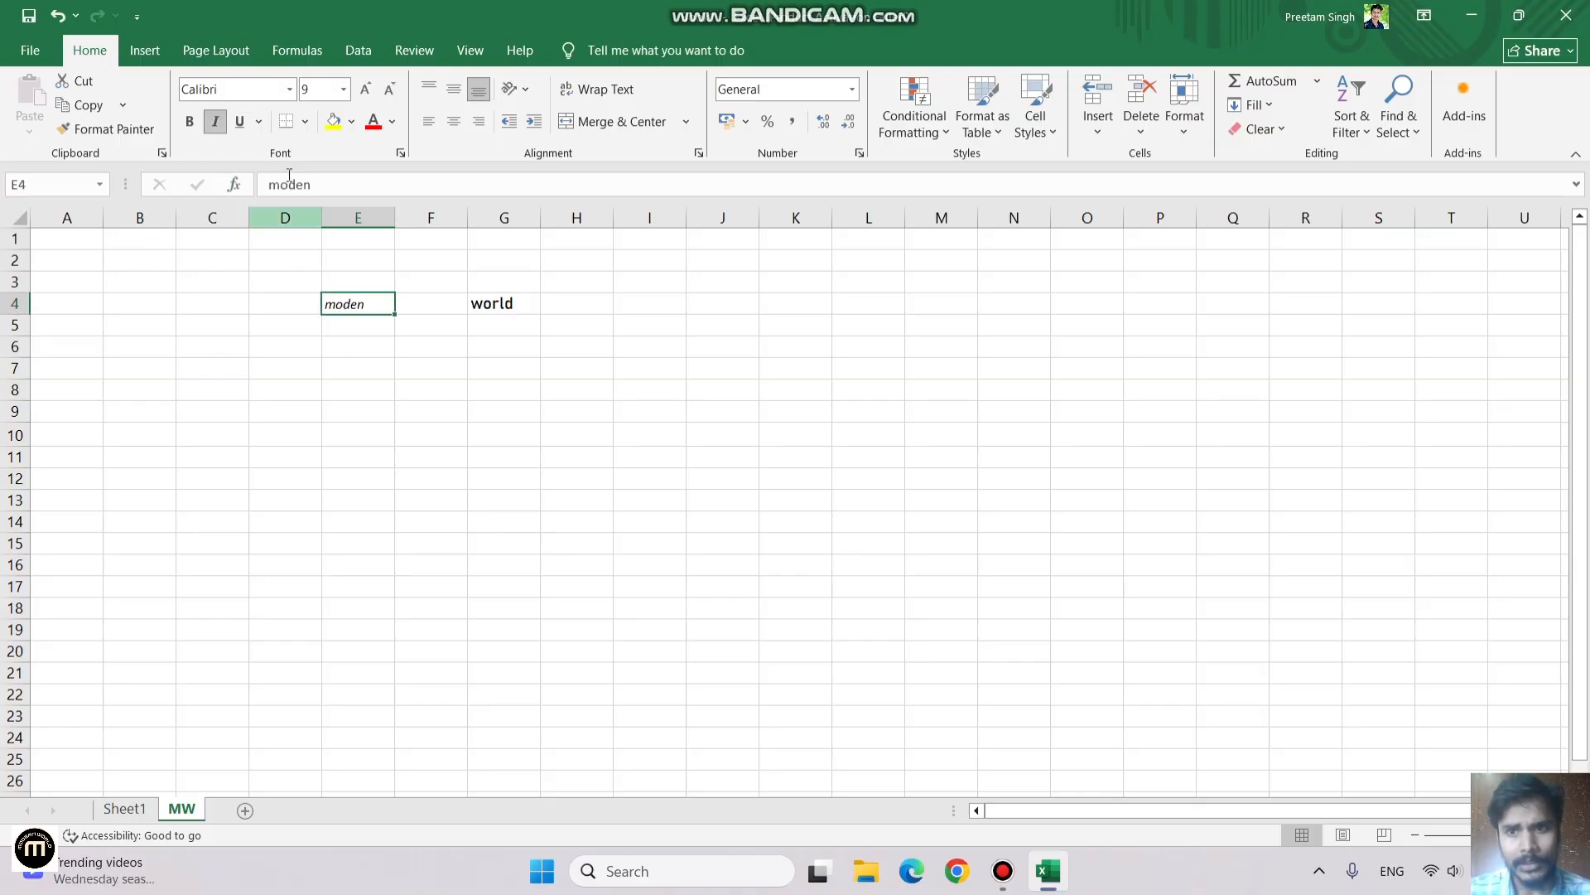
pyautogui.click(241, 118)
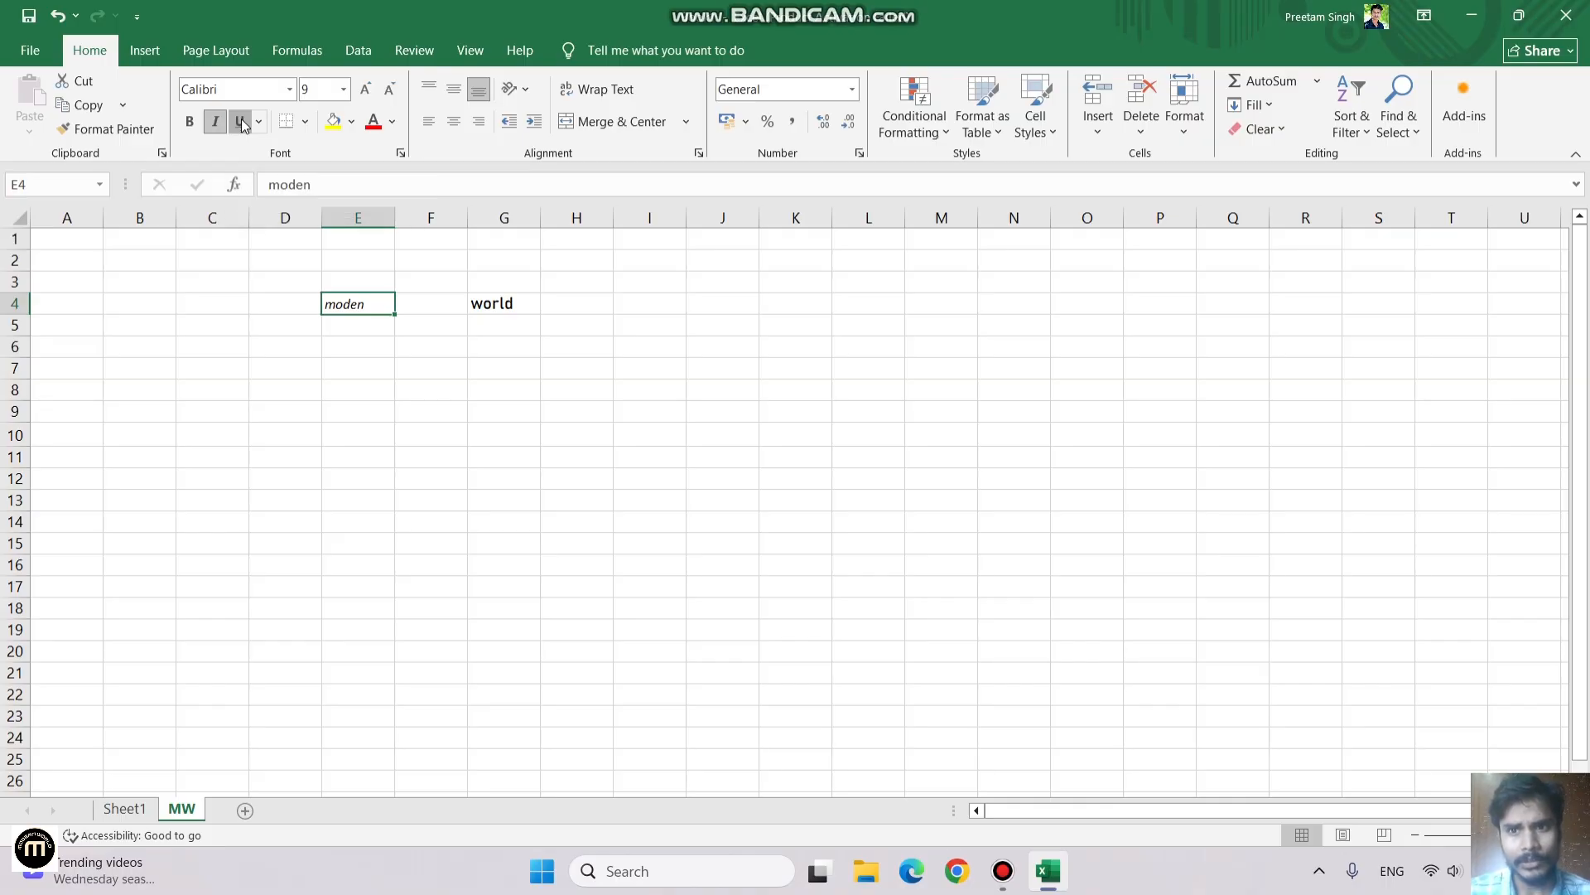
pyautogui.click(286, 391)
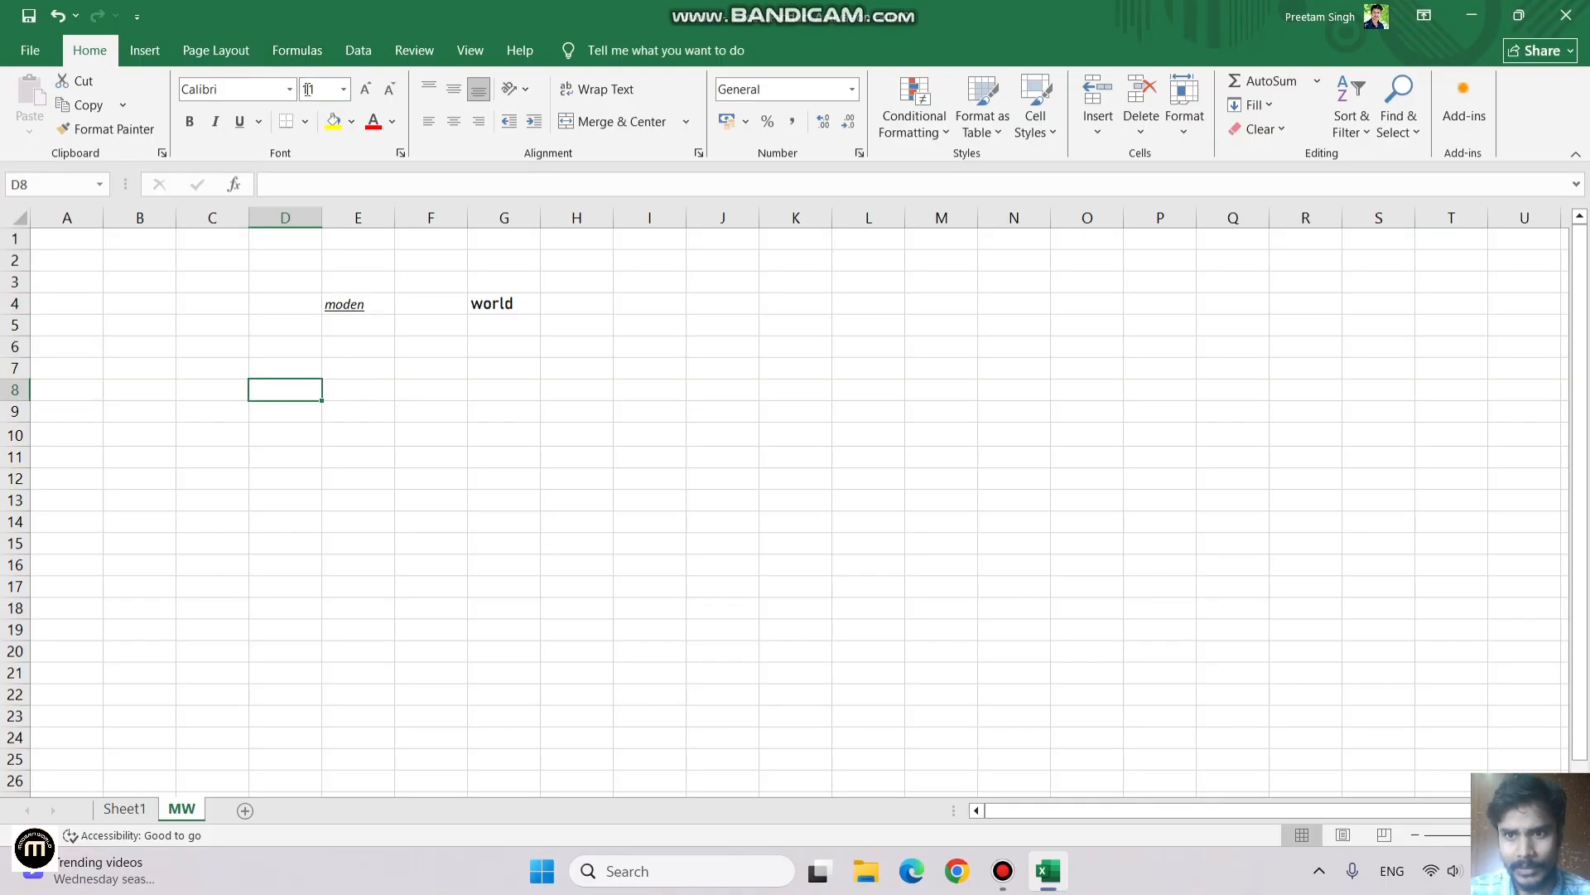
# Step: Apply All Borders to the cell range I4:L19
pyautogui.click(306, 122)
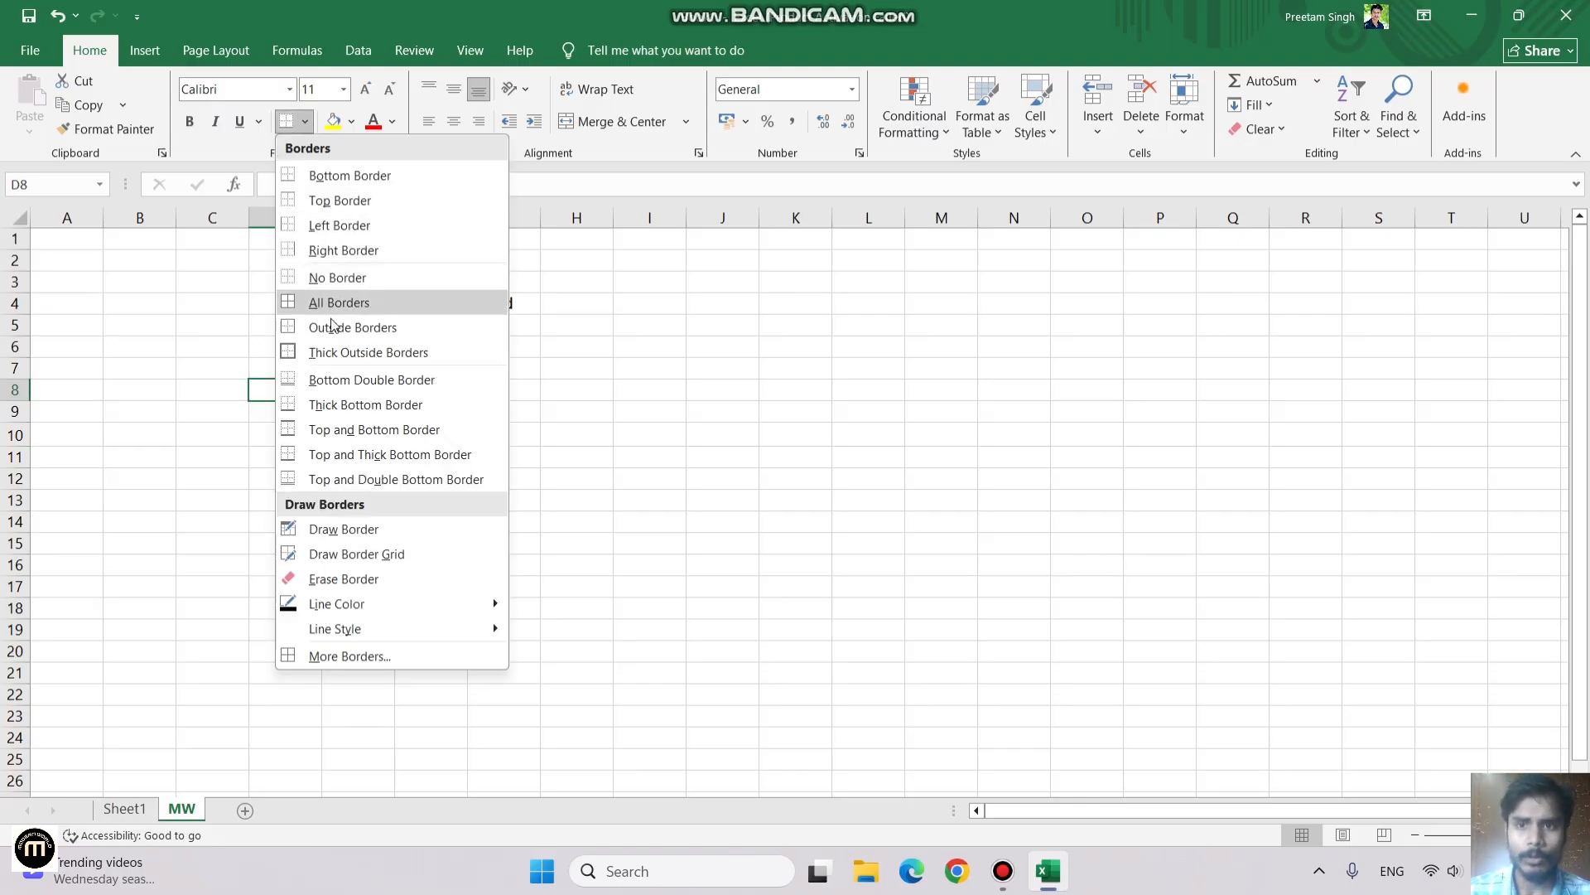
pyautogui.click(735, 426)
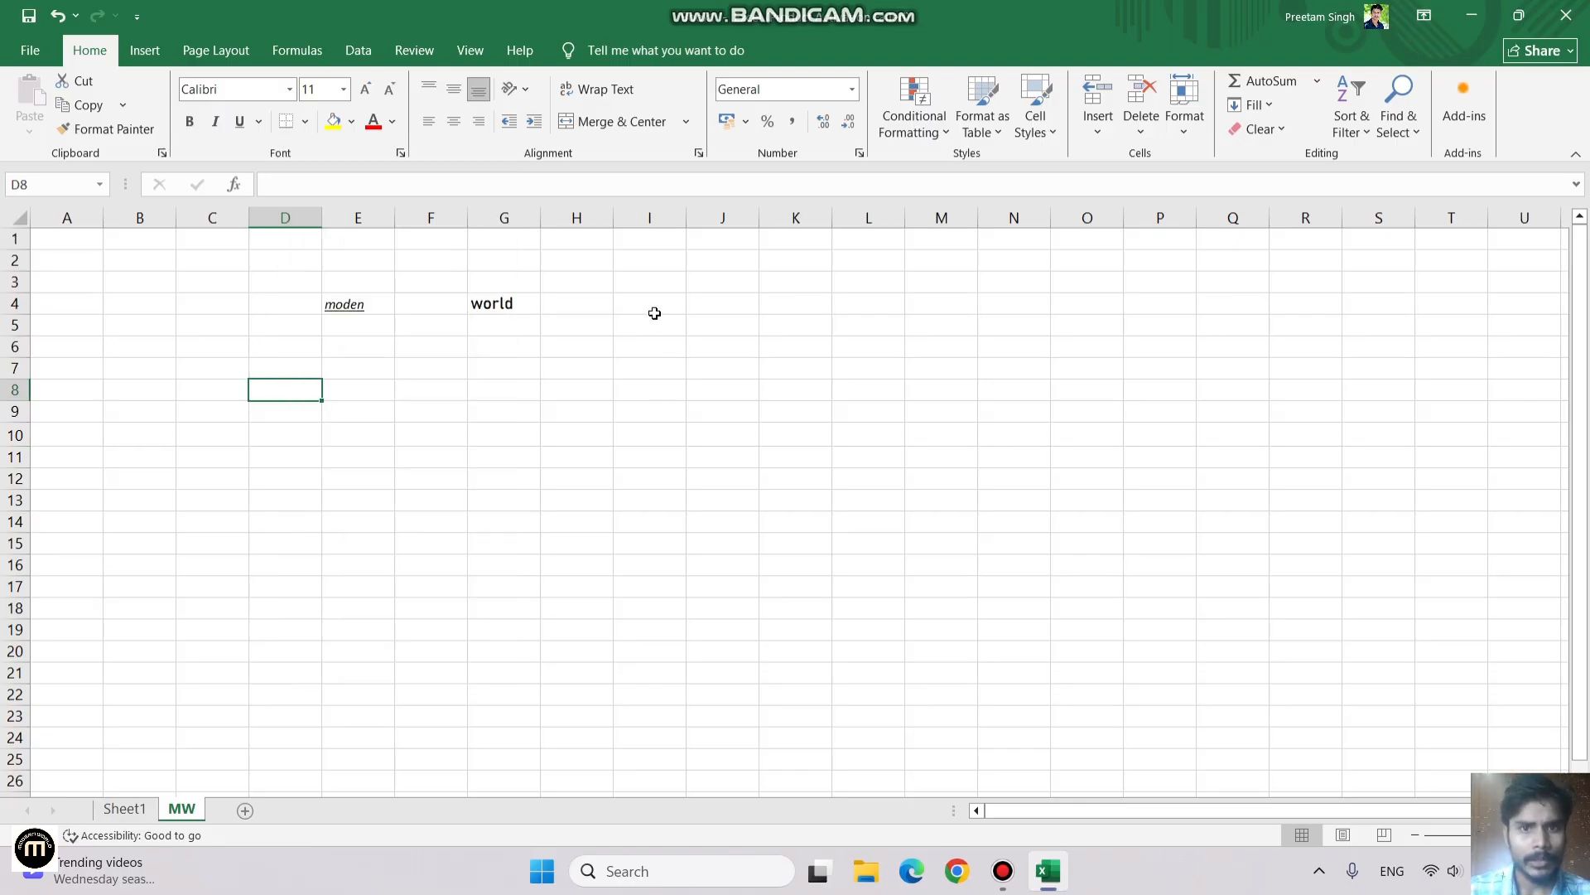
pyautogui.moveTo(653, 312); pyautogui.dragTo(862, 631)
pyautogui.click(305, 122)
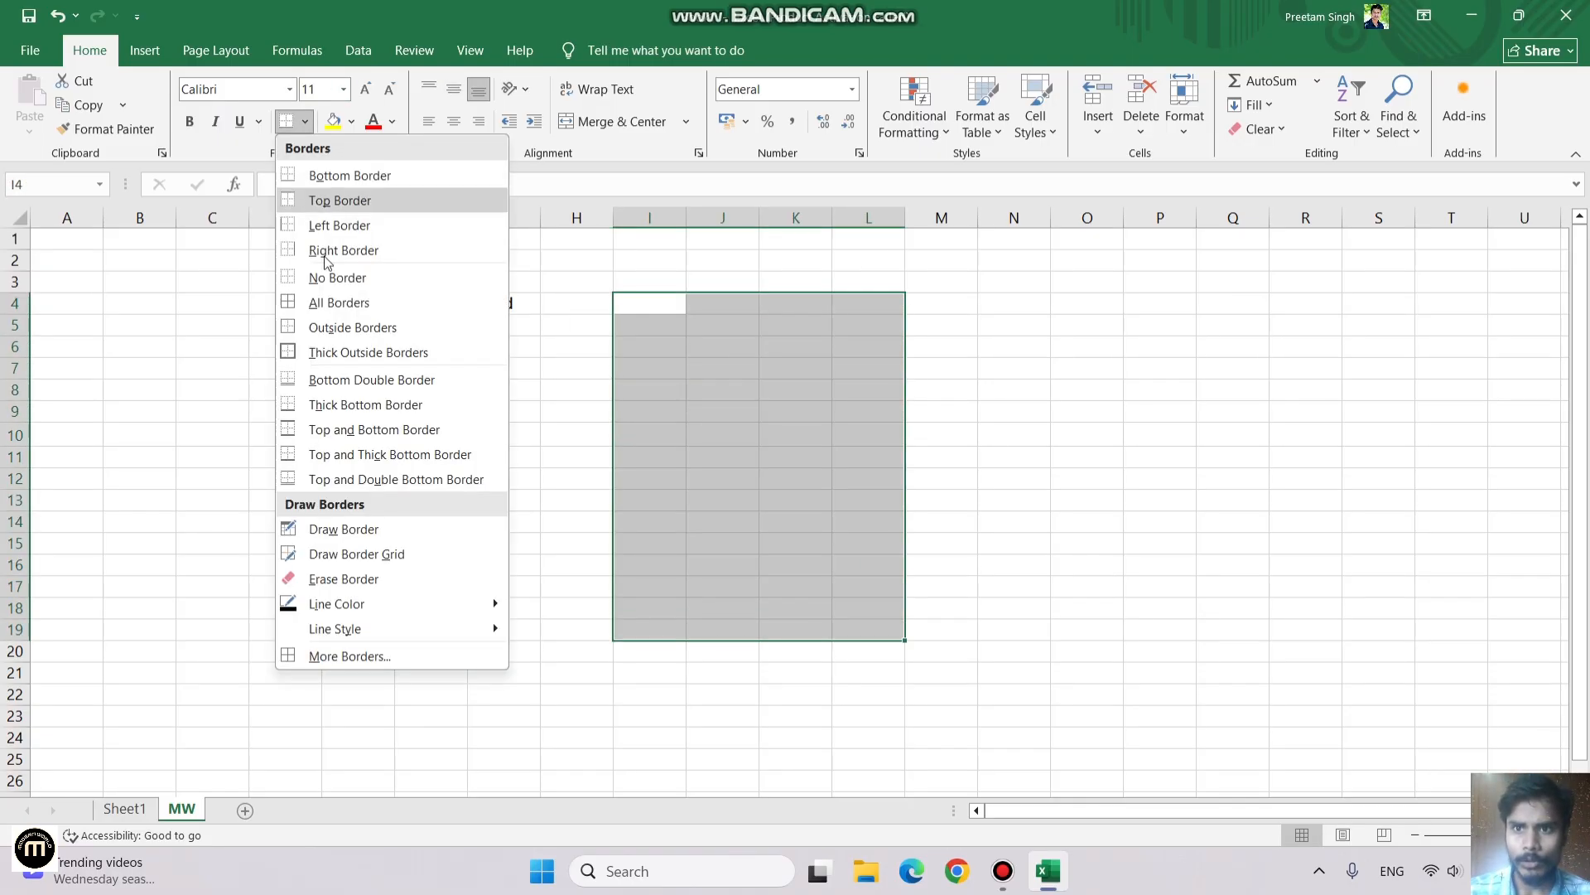
pyautogui.click(341, 306)
pyautogui.click(1139, 454)
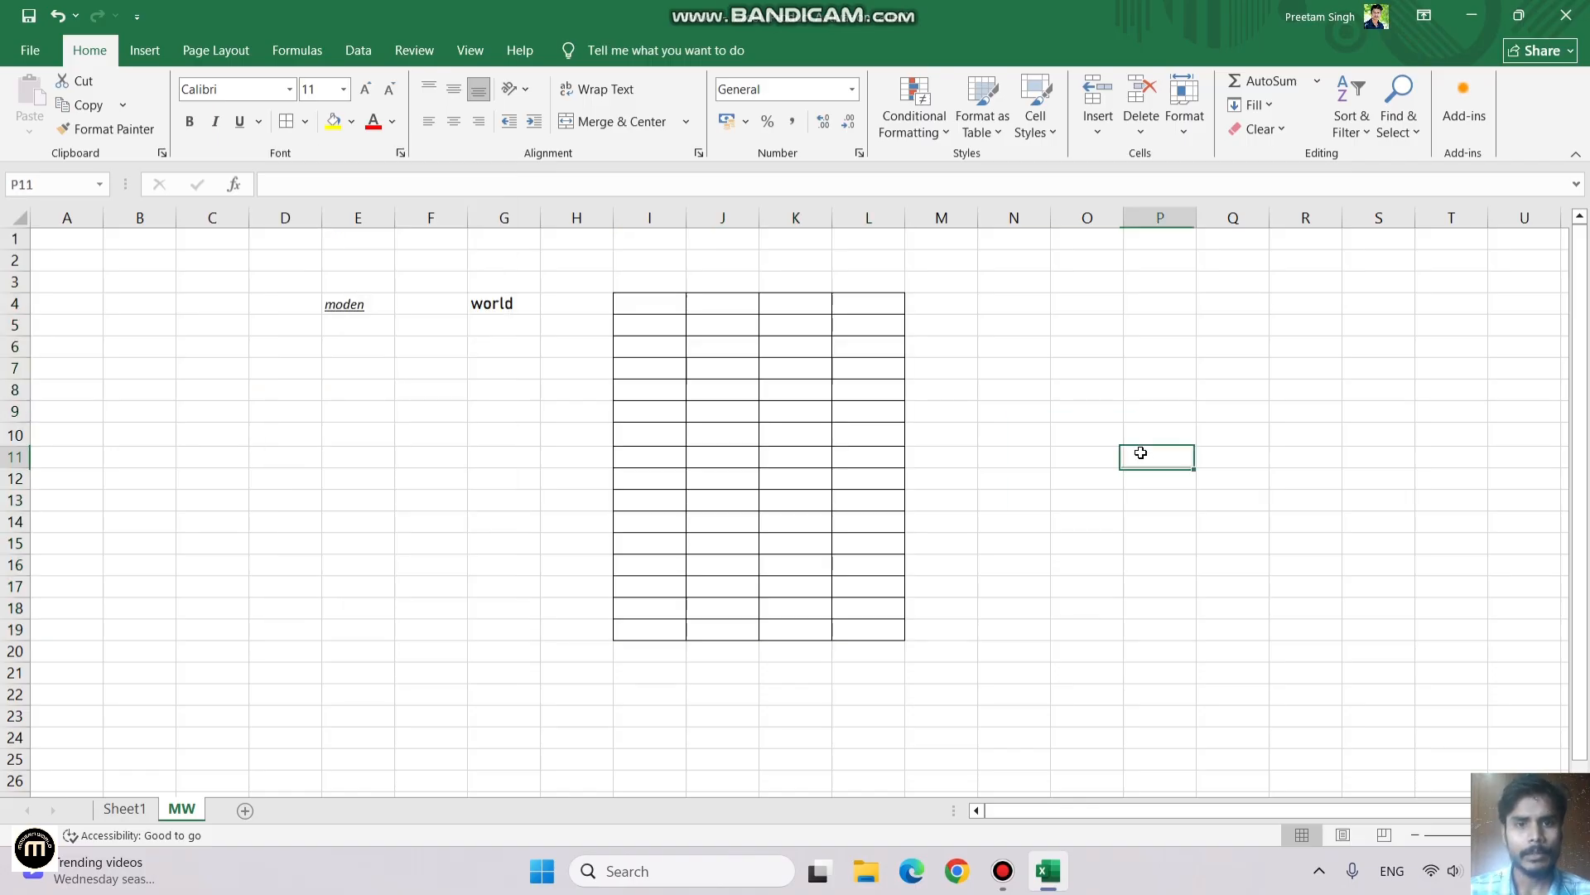
# Step: Remove the borders from cells J7:K15 in the middle of the bordered range
pyautogui.moveTo(735, 366); pyautogui.dragTo(791, 540)
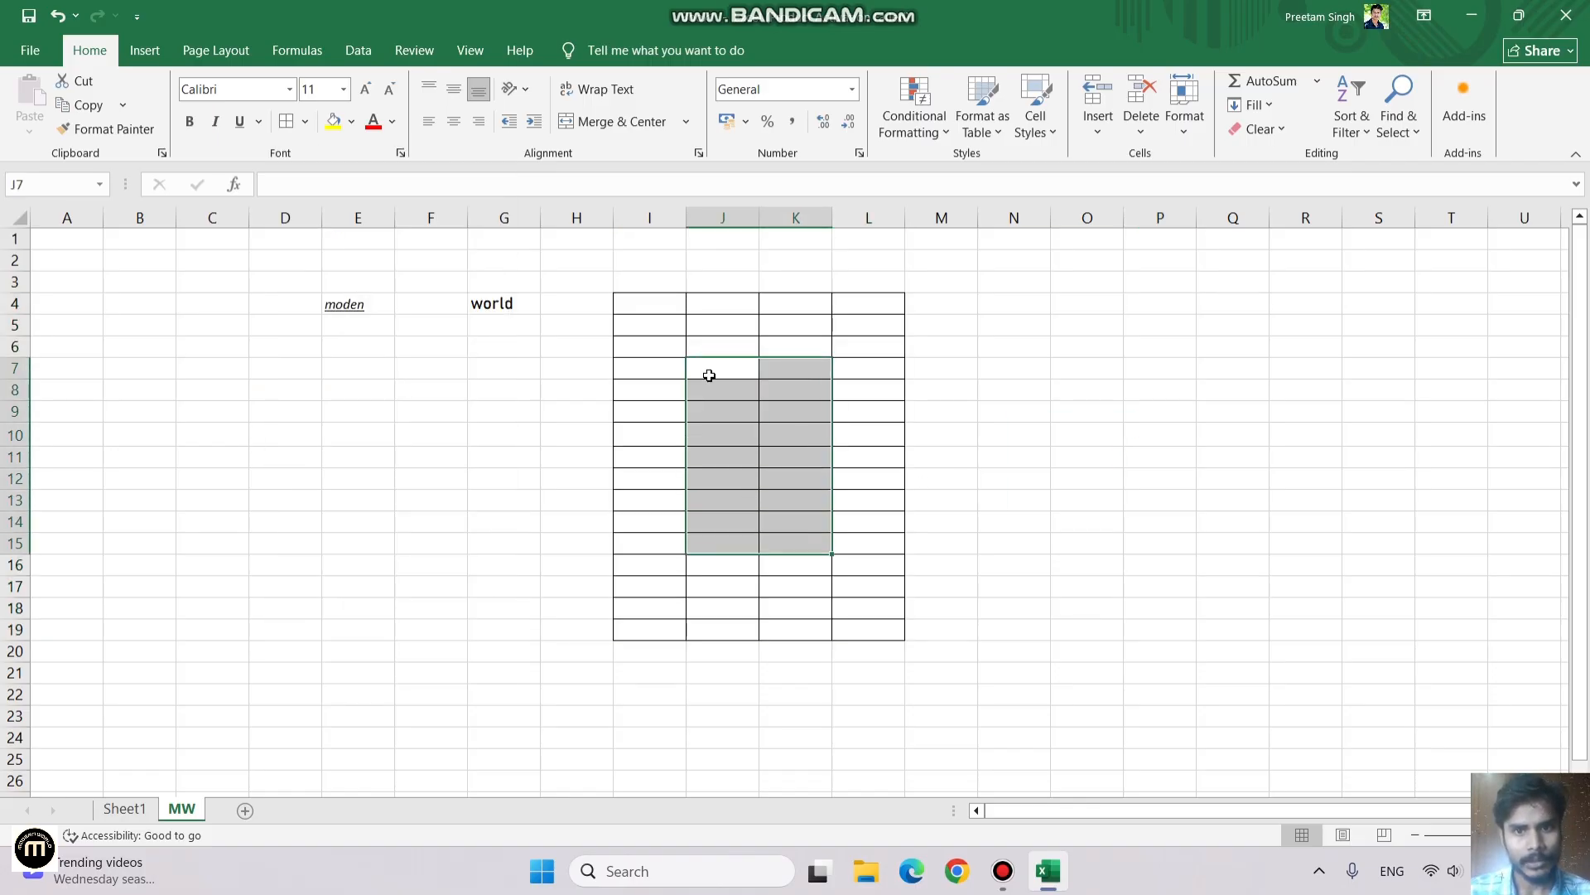
pyautogui.click(306, 121)
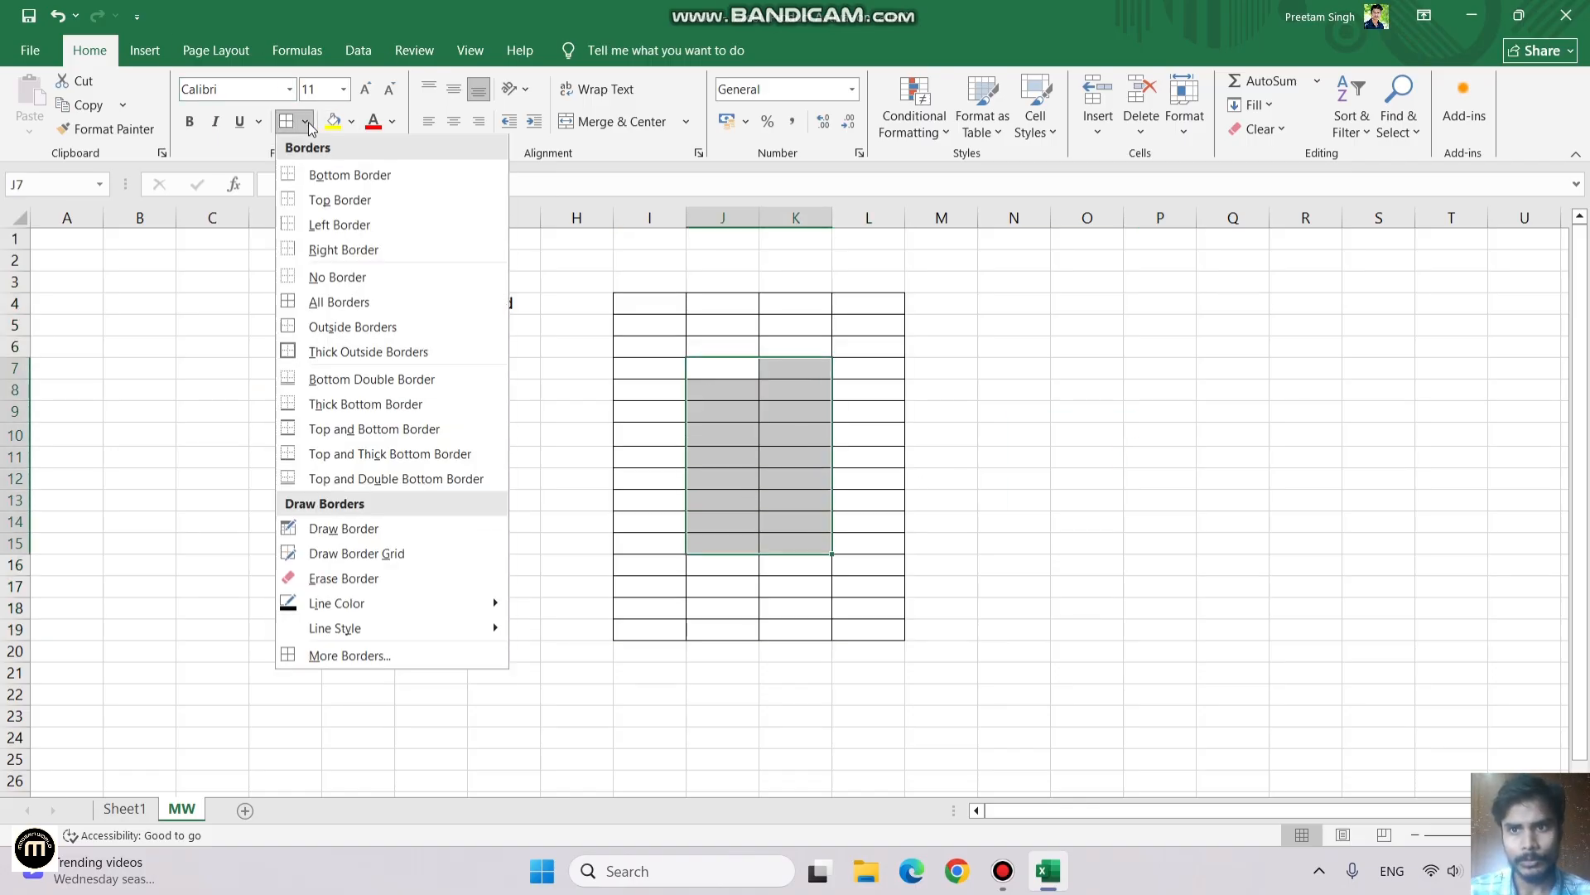
pyautogui.click(341, 280)
pyautogui.click(1155, 500)
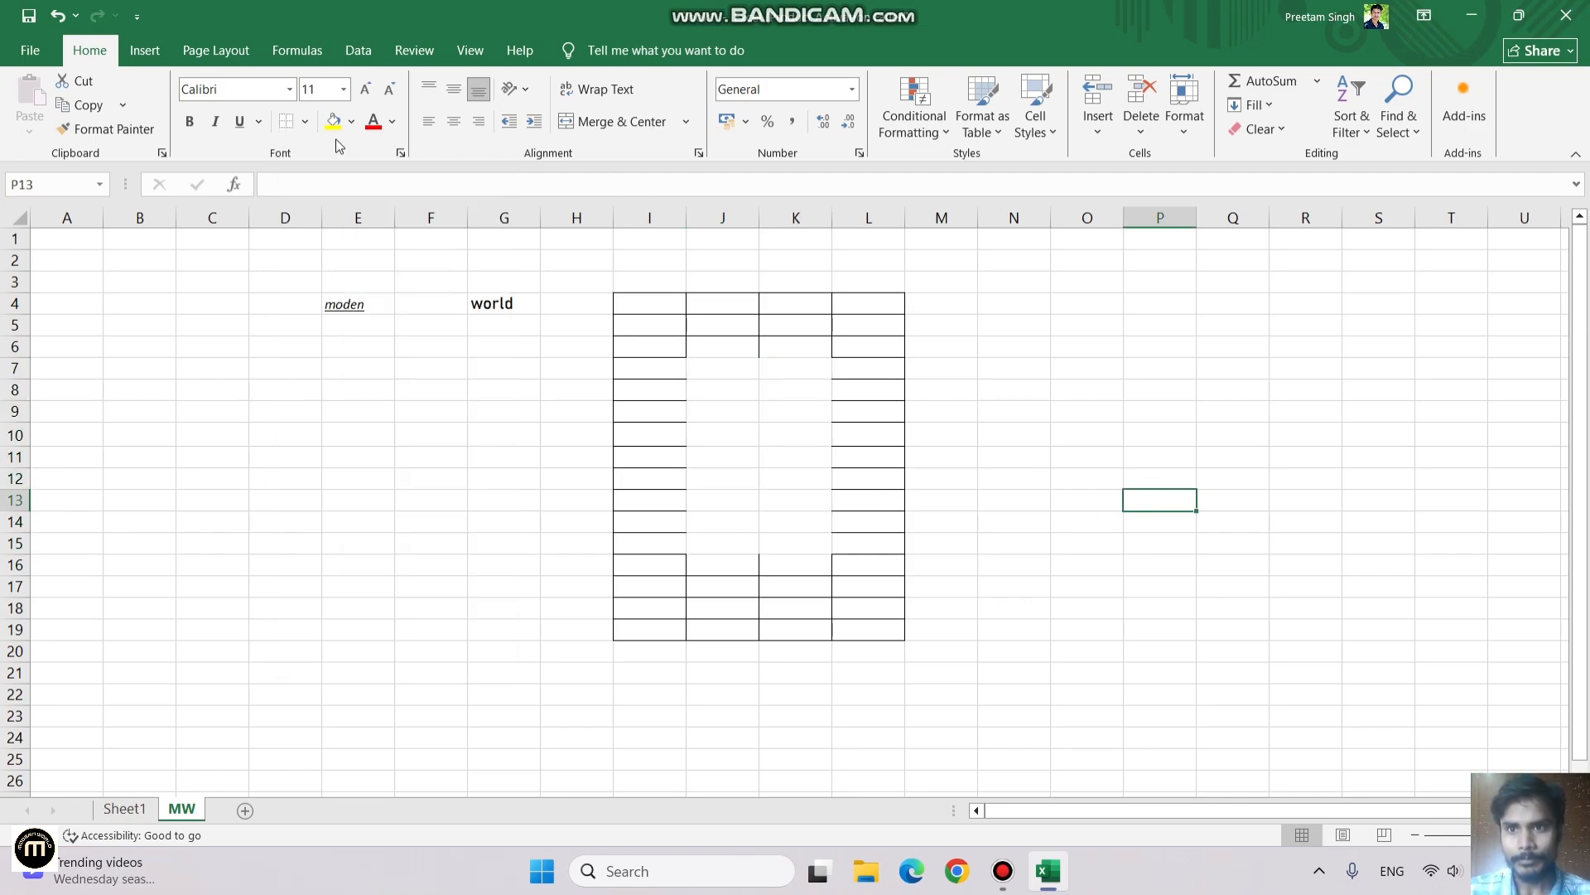
# Step: Fill cells F7:G12 with yellow, and change the fill to a dark orange theme color
pyautogui.moveTo(331, 346); pyautogui.dragTo(388, 421)
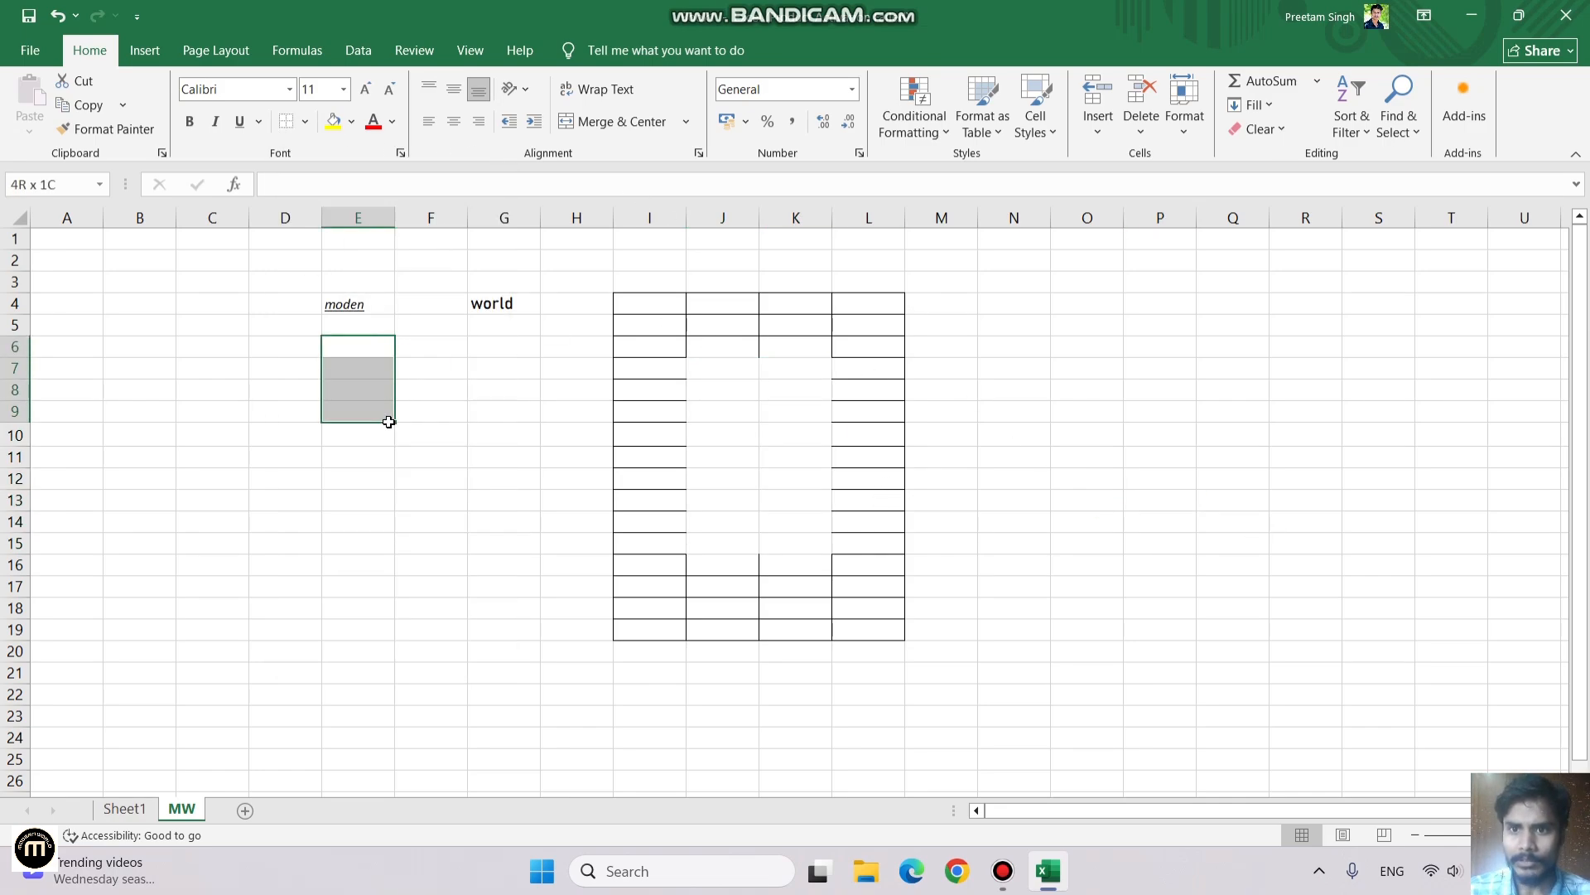
pyautogui.moveTo(430, 365); pyautogui.dragTo(506, 481)
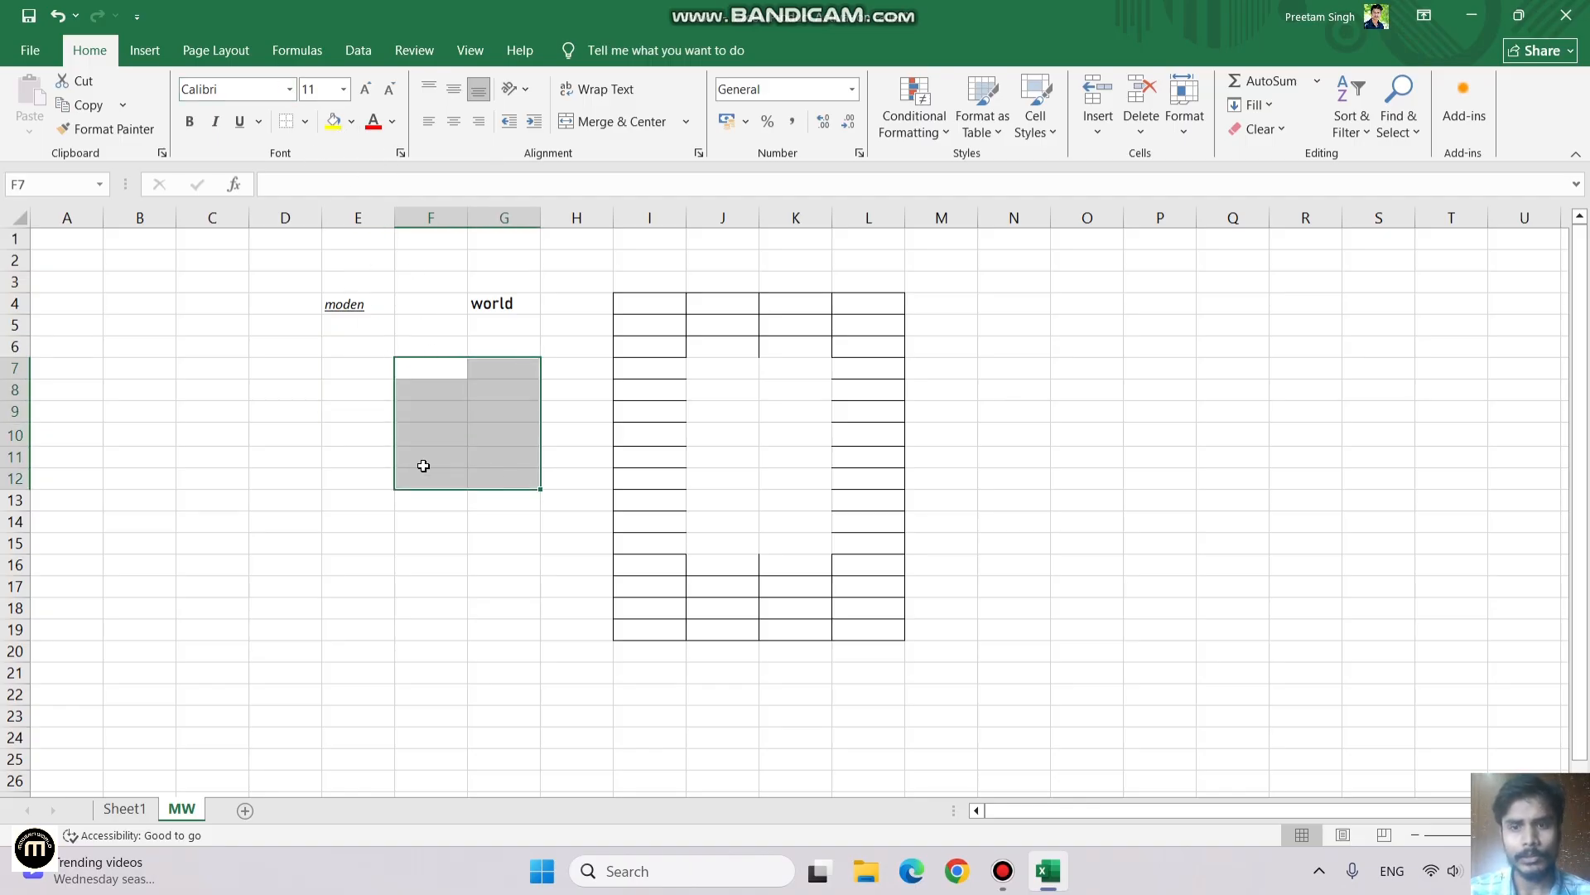
pyautogui.click(331, 124)
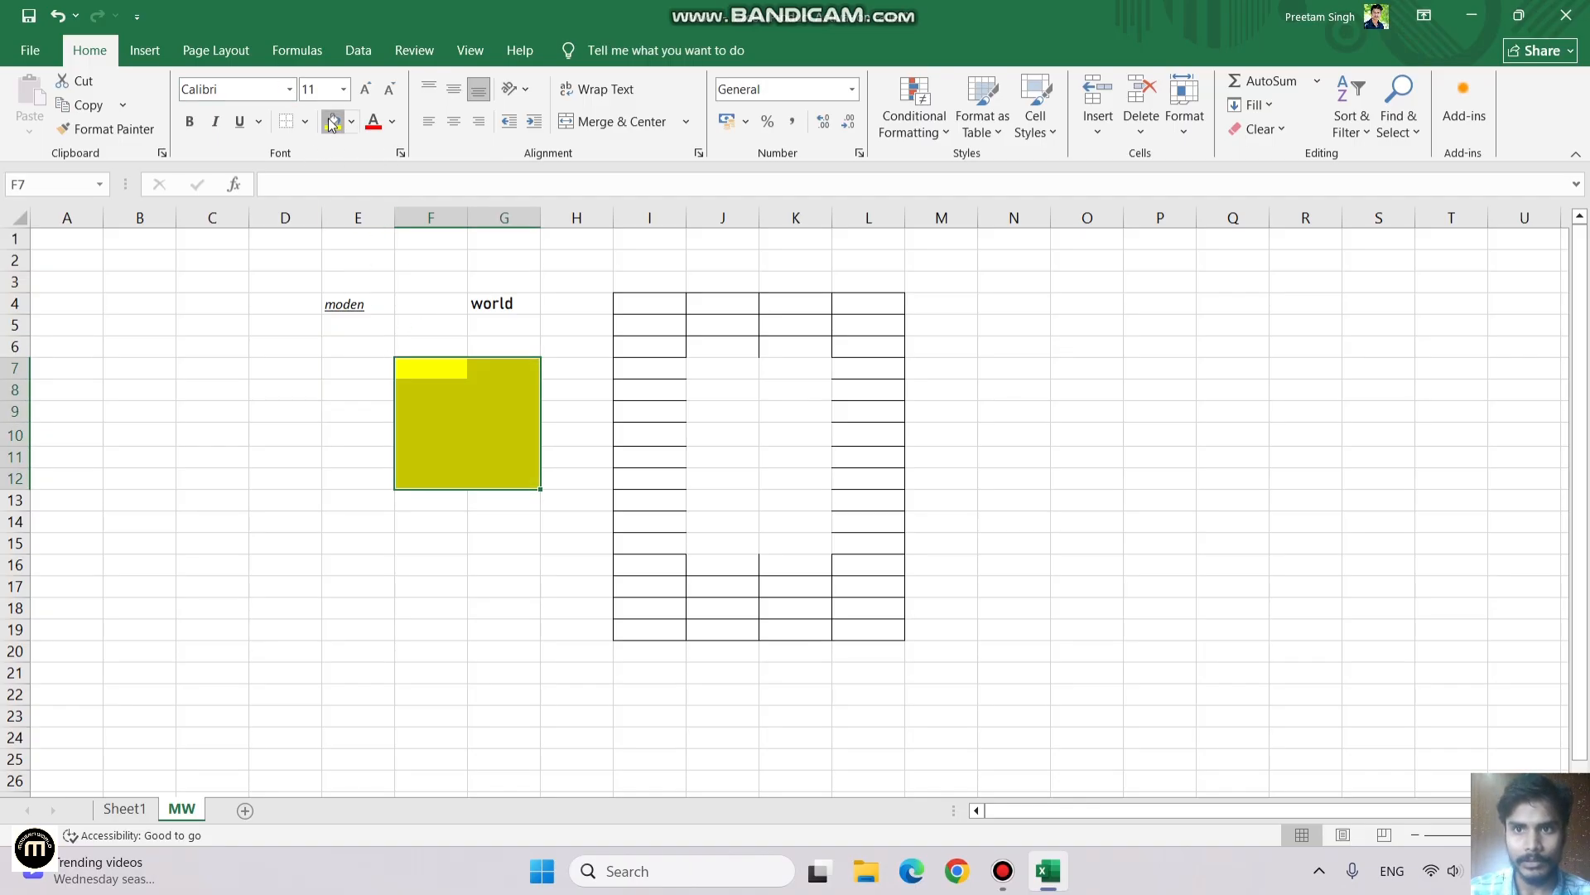
pyautogui.click(353, 122)
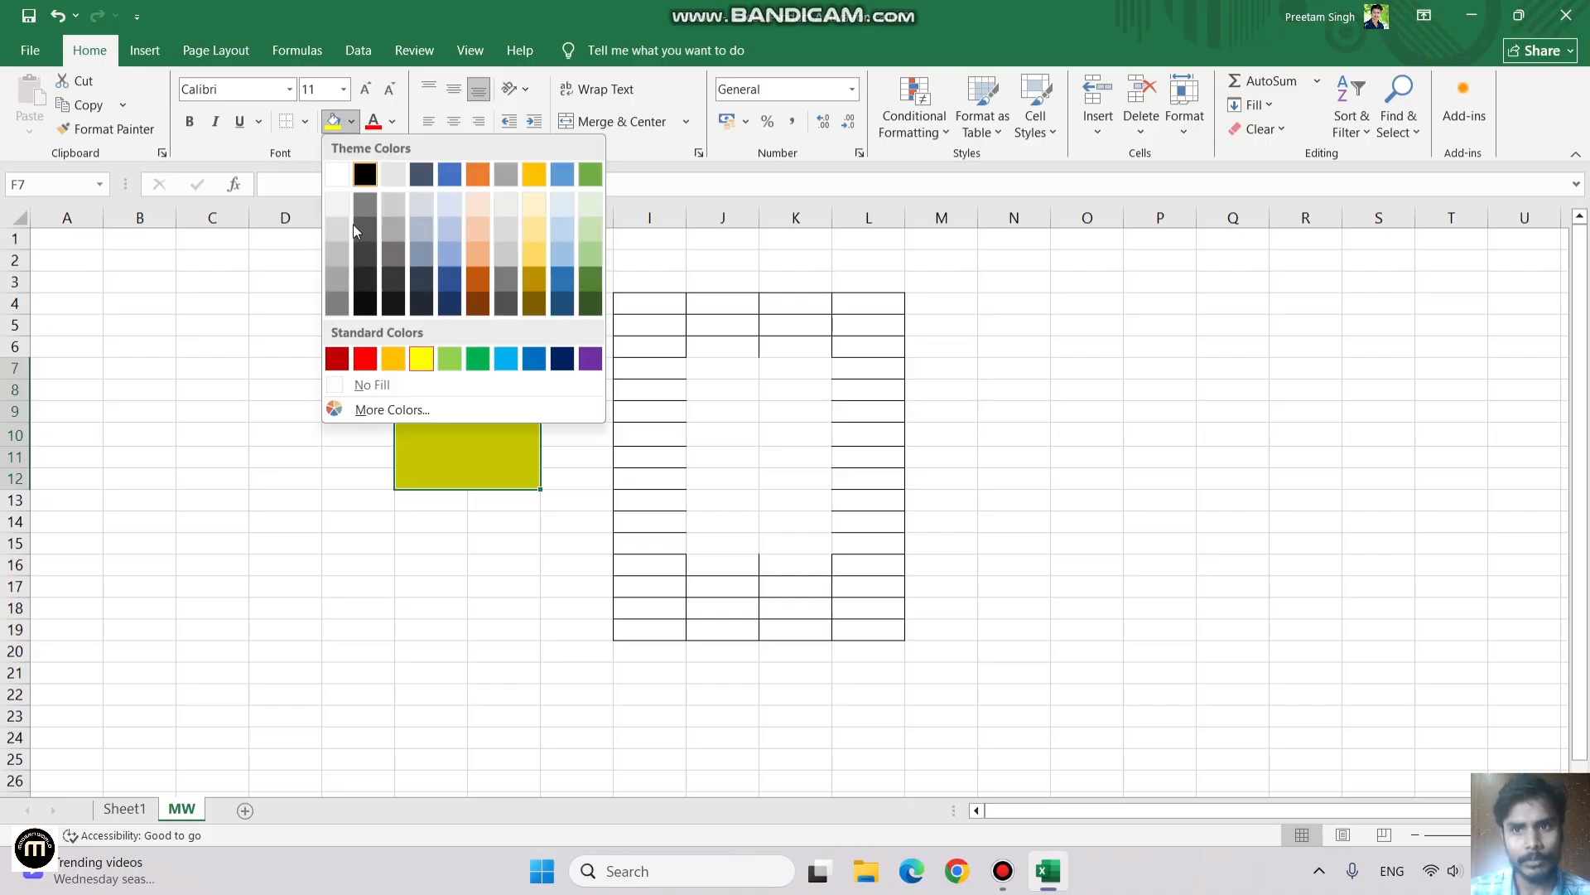
pyautogui.click(476, 280)
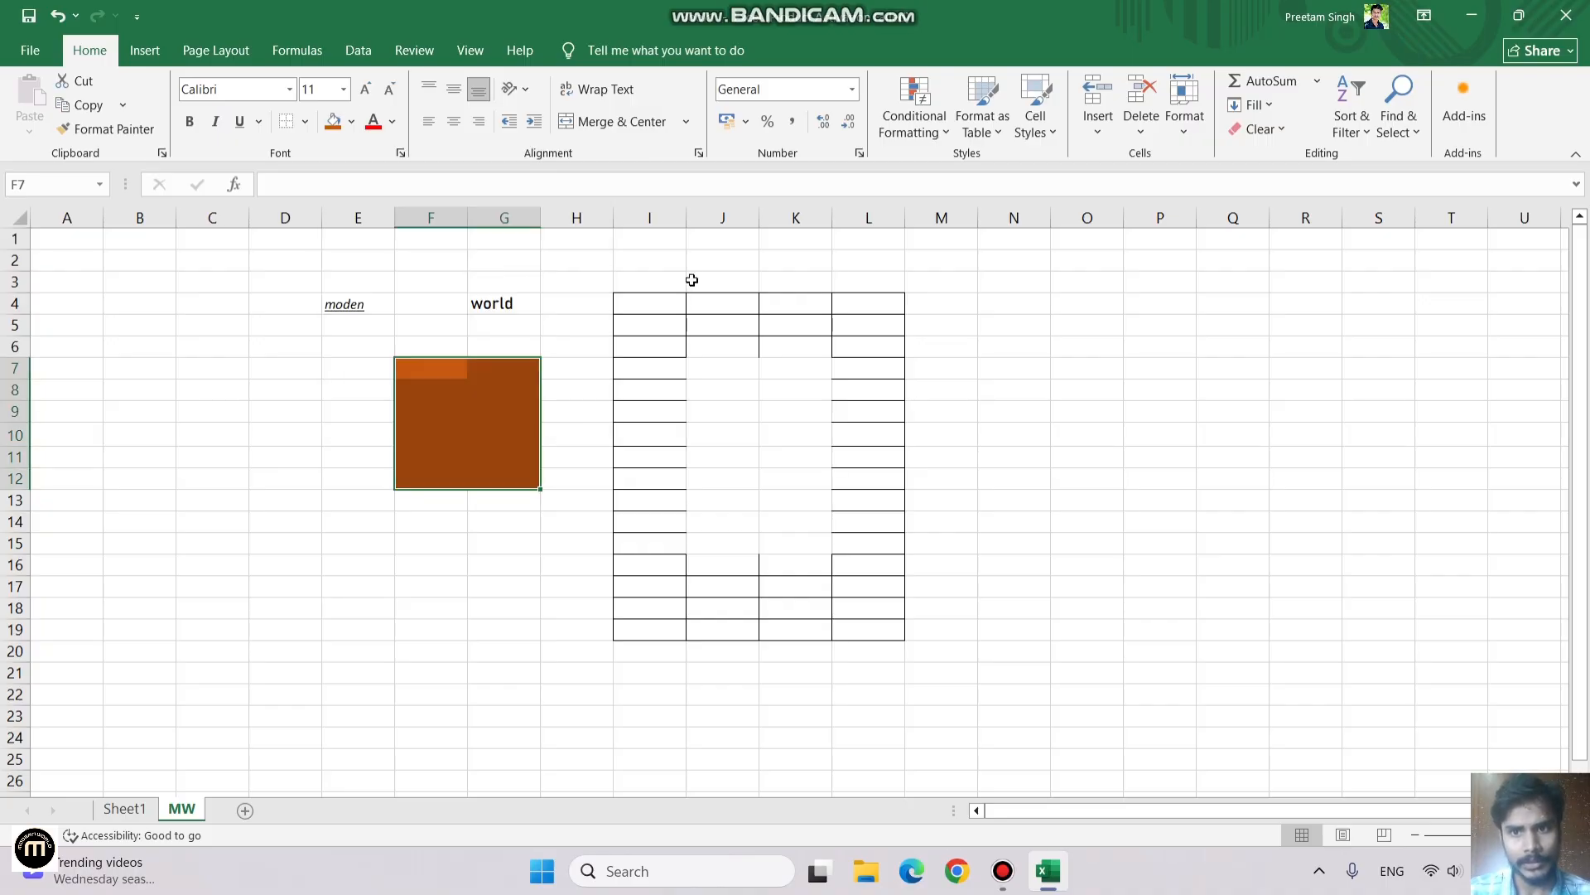
pyautogui.click(546, 263)
# Step: Color the text in cells E4:G4 red, and change it to the standard dark blue
pyautogui.moveTo(349, 303); pyautogui.dragTo(507, 306)
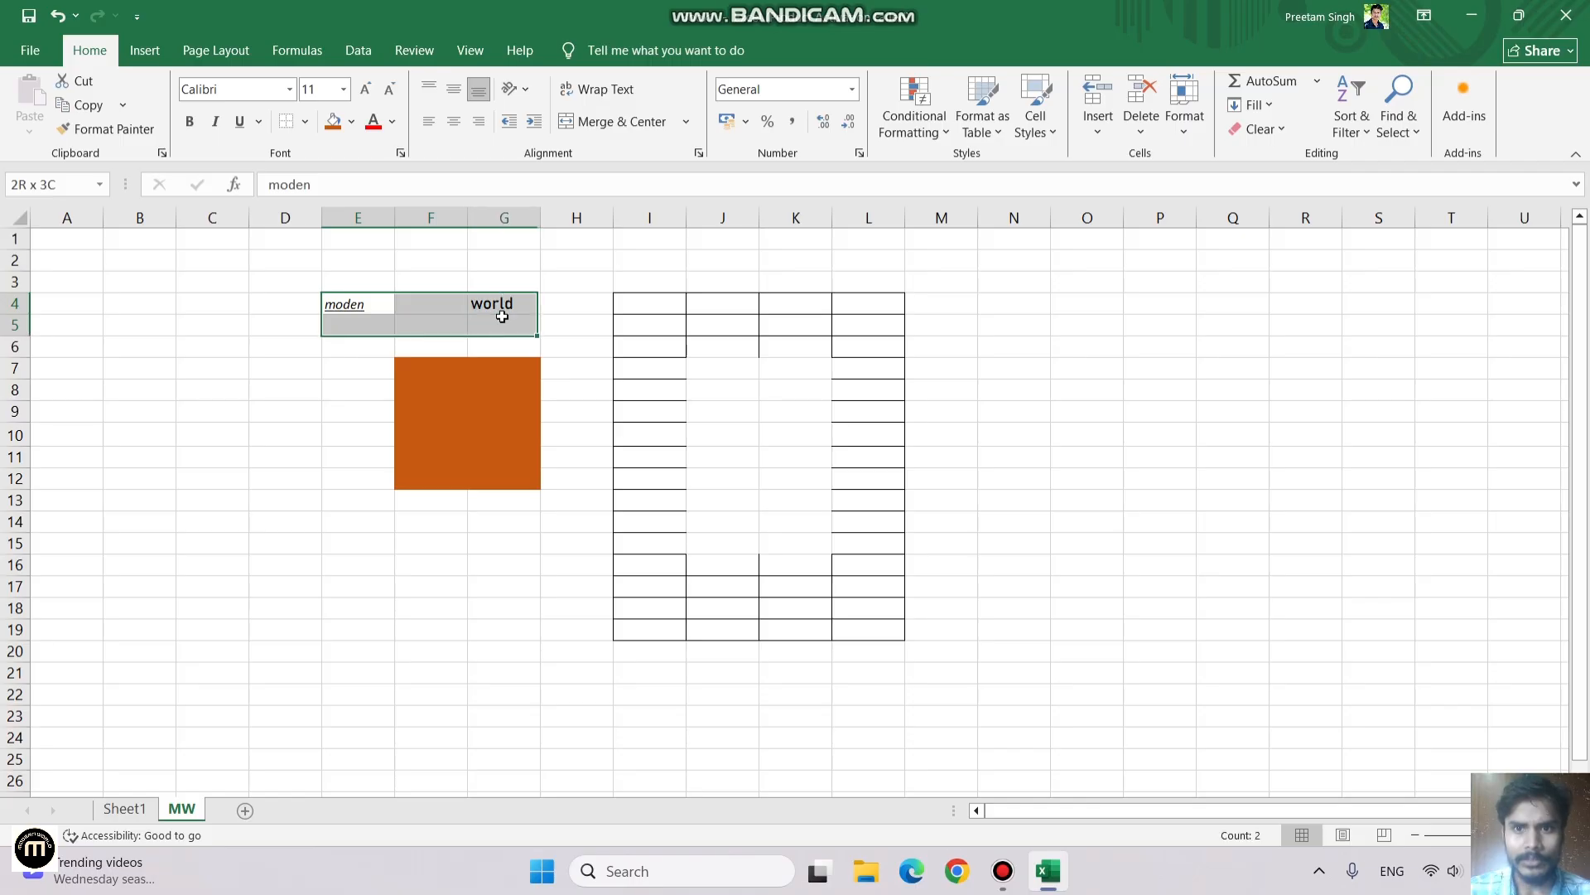
pyautogui.click(374, 122)
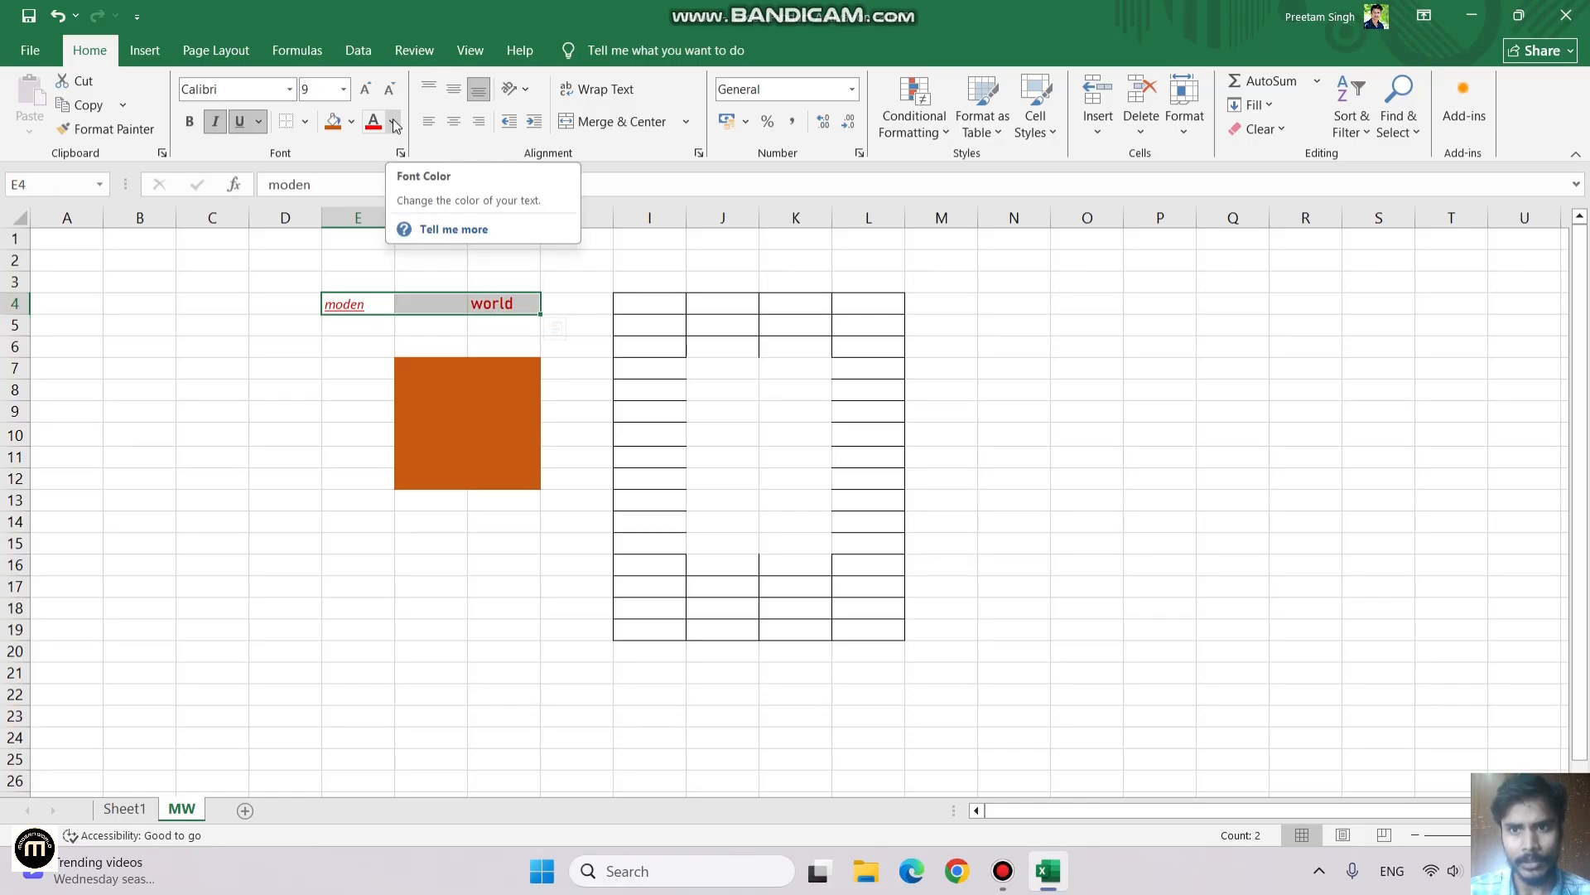
pyautogui.click(393, 124)
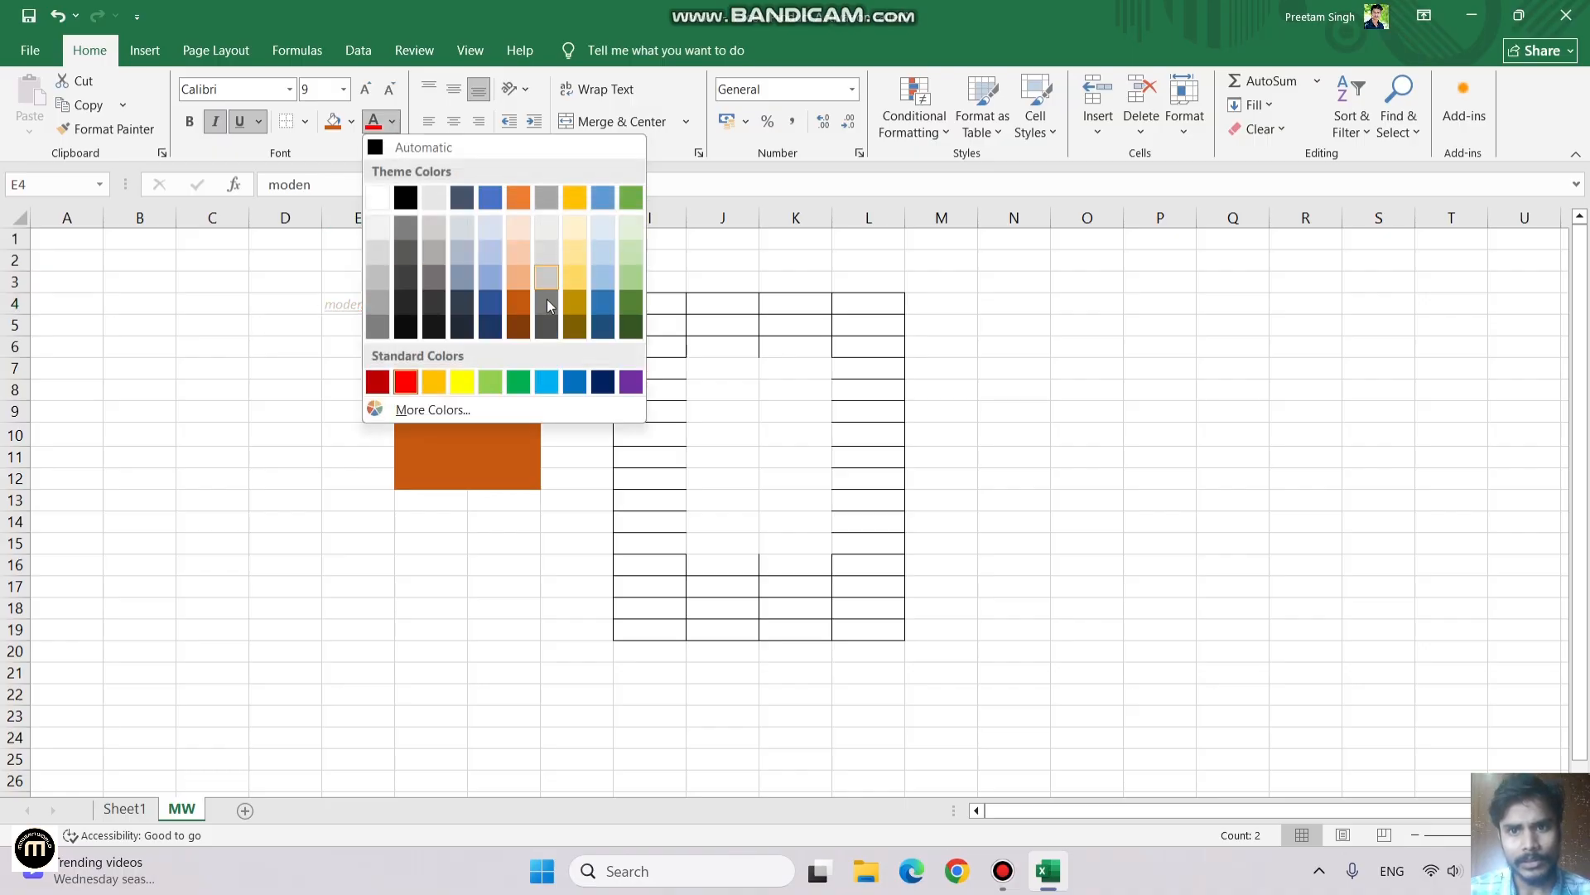
pyautogui.click(604, 382)
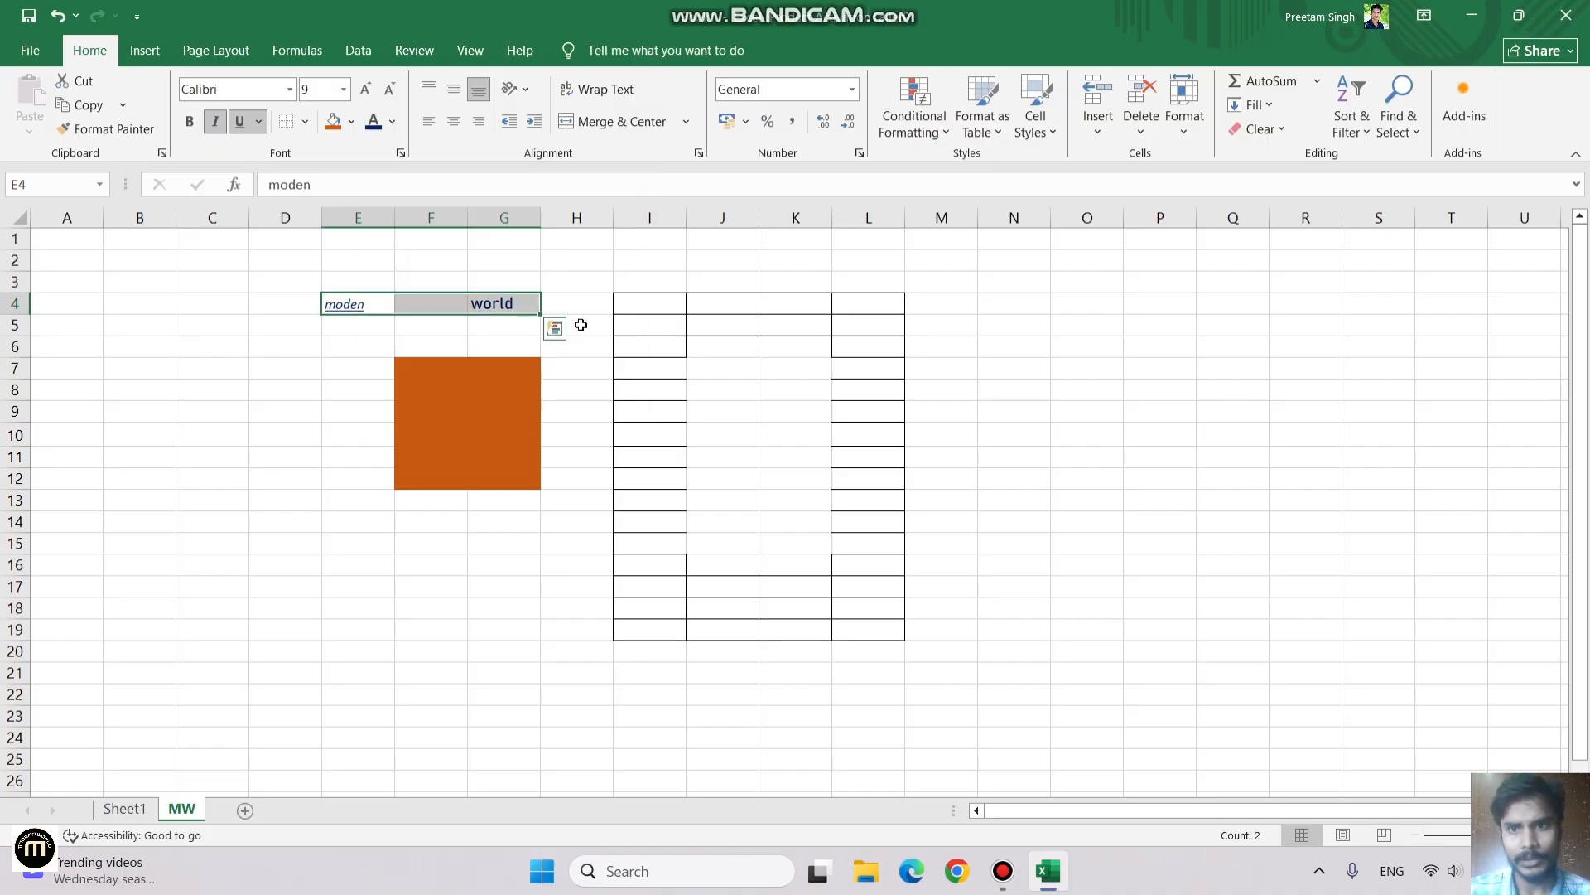
pyautogui.click(558, 264)
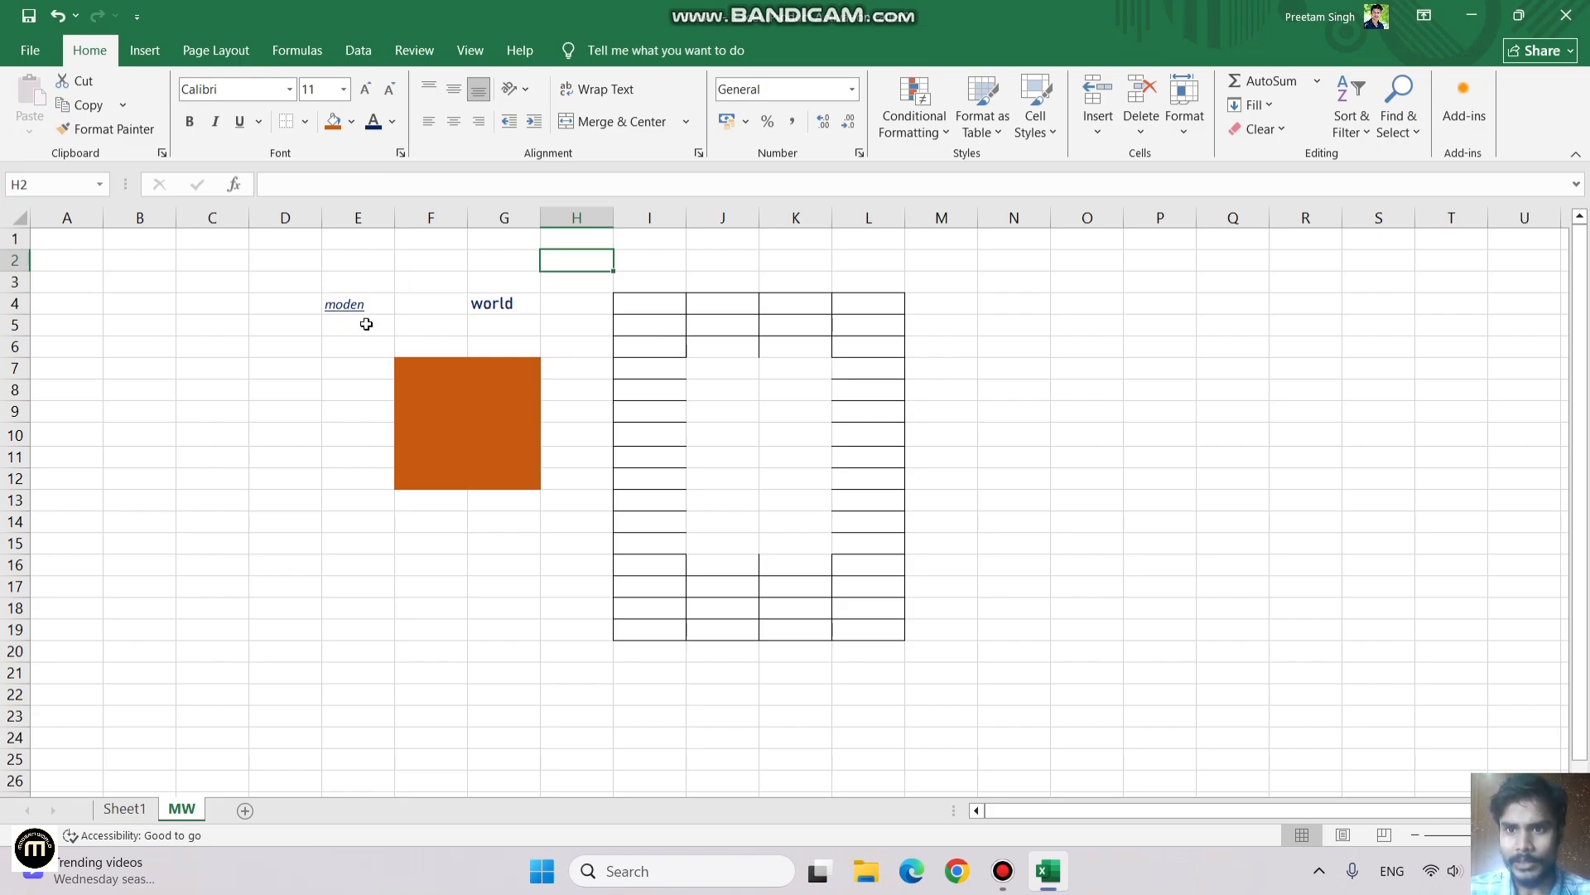
# Step: Center "moden" horizontally in cell E4, try top and middle vertical alignment, and set it to bottom alignment
pyautogui.click(354, 302)
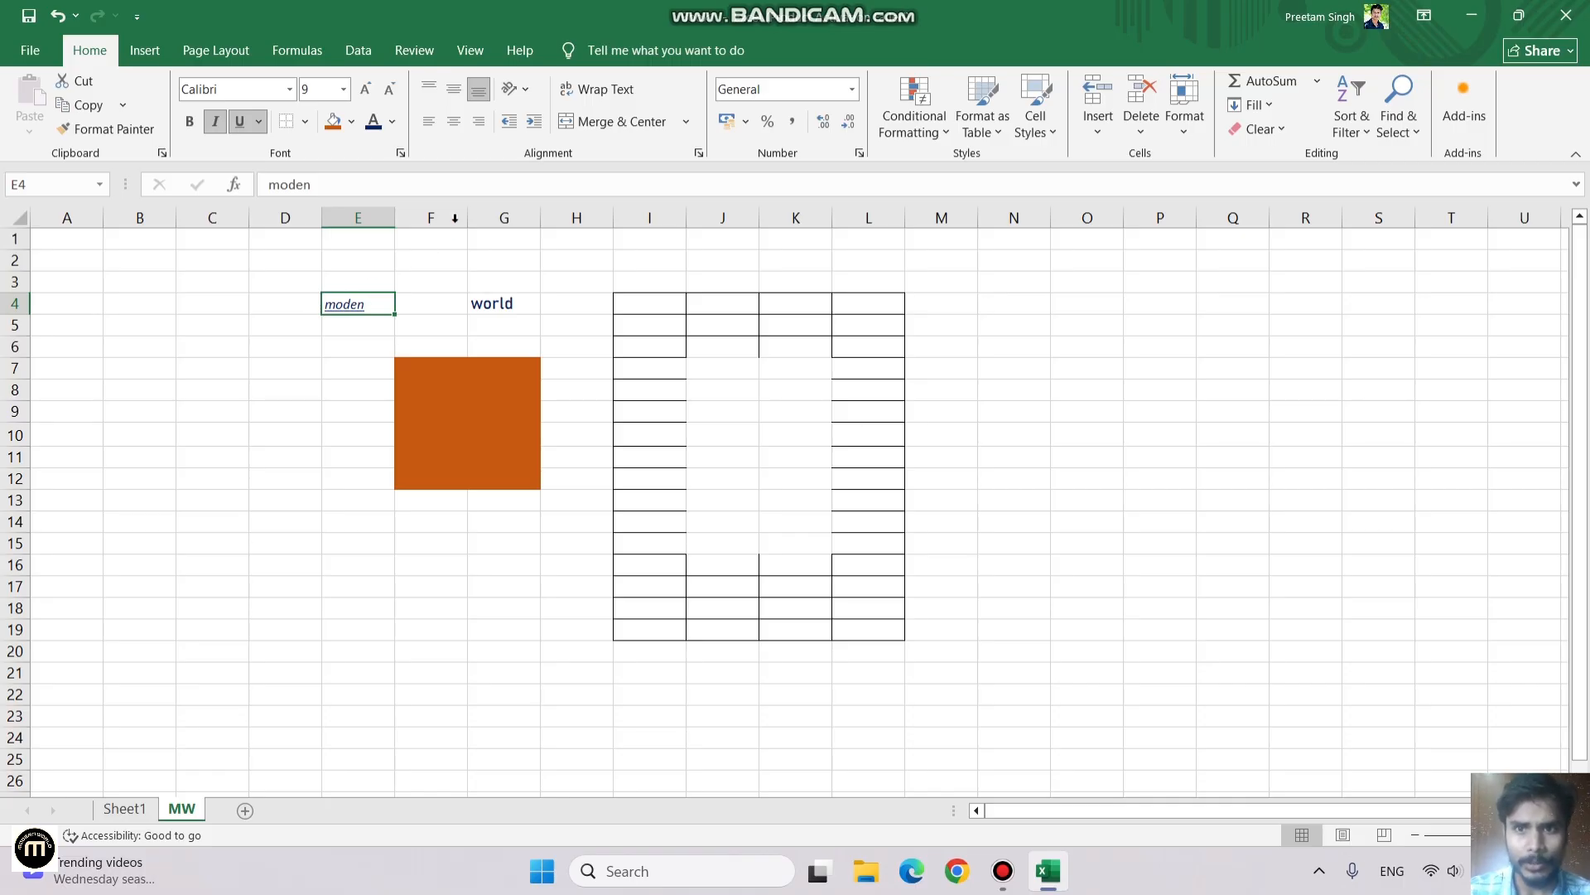
pyautogui.click(450, 122)
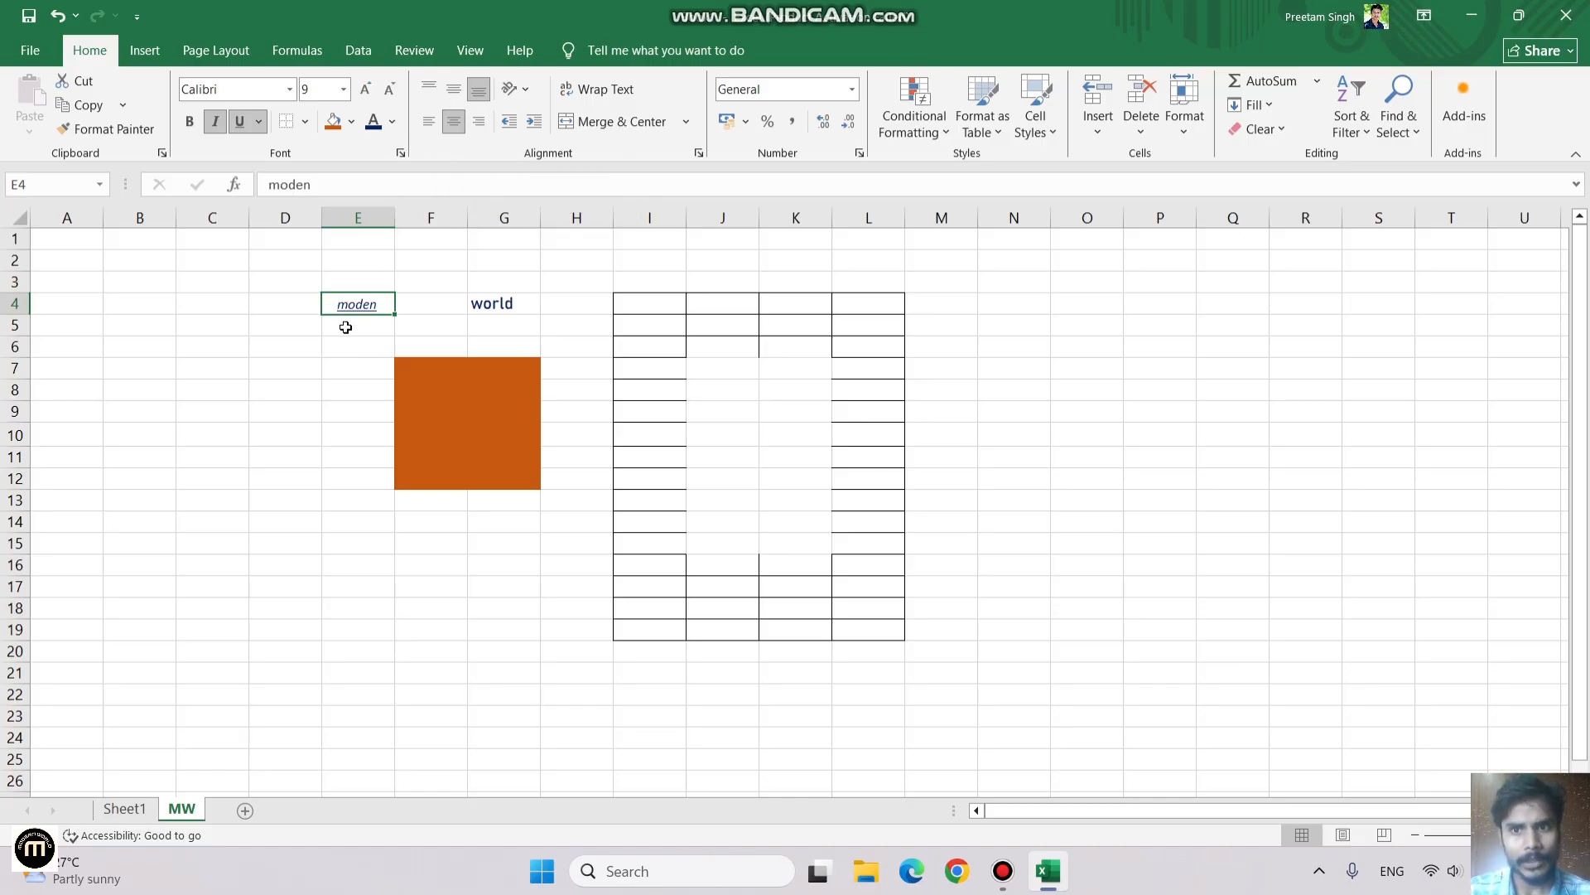
pyautogui.click(430, 92)
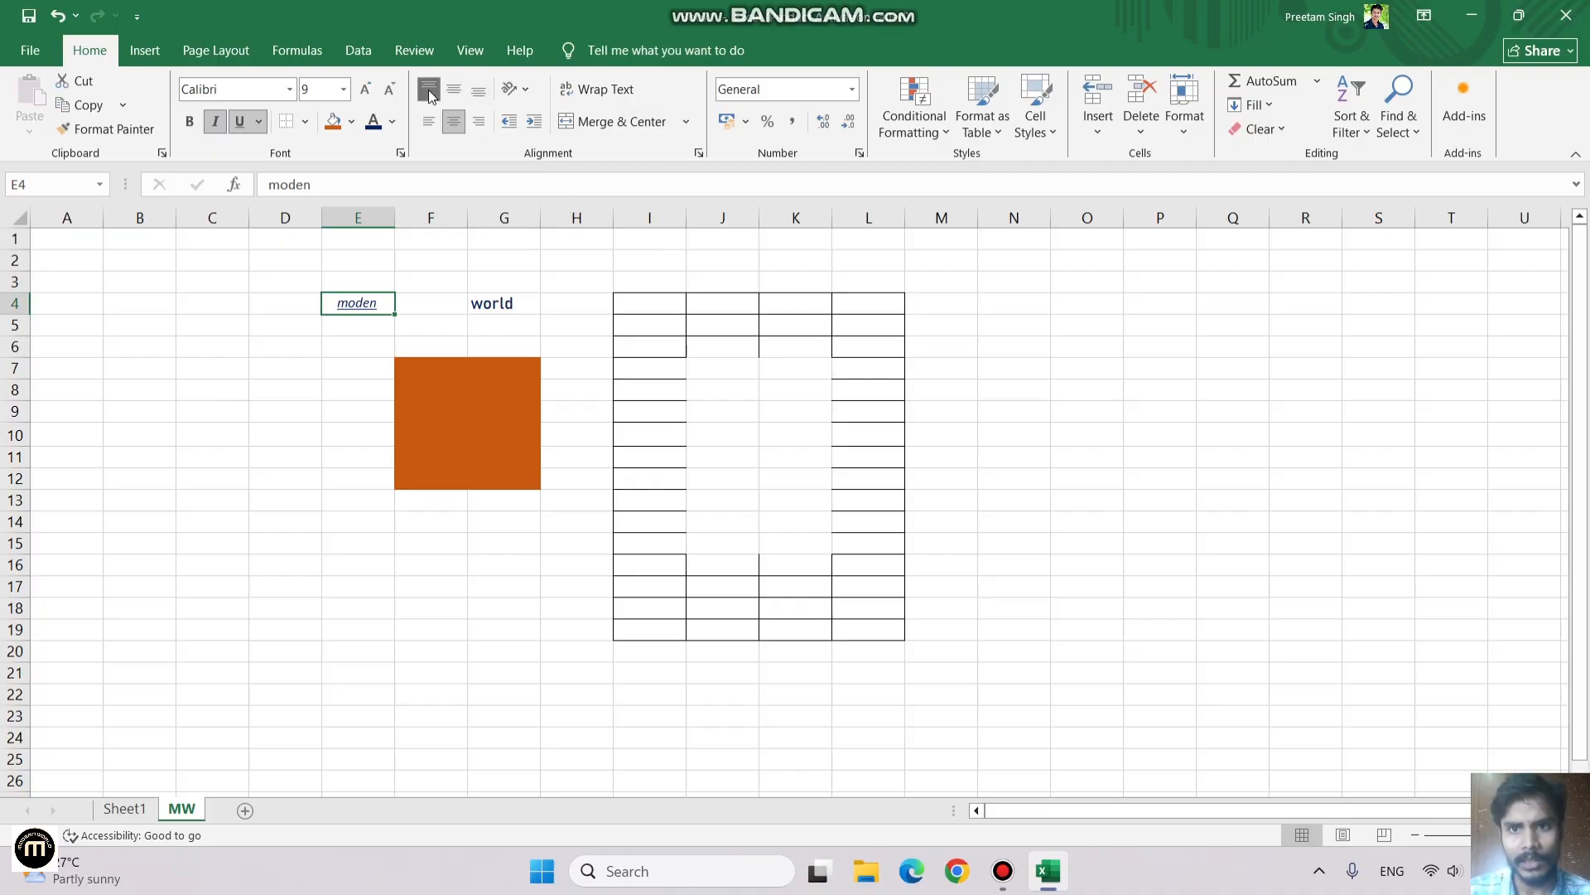
pyautogui.click(453, 89)
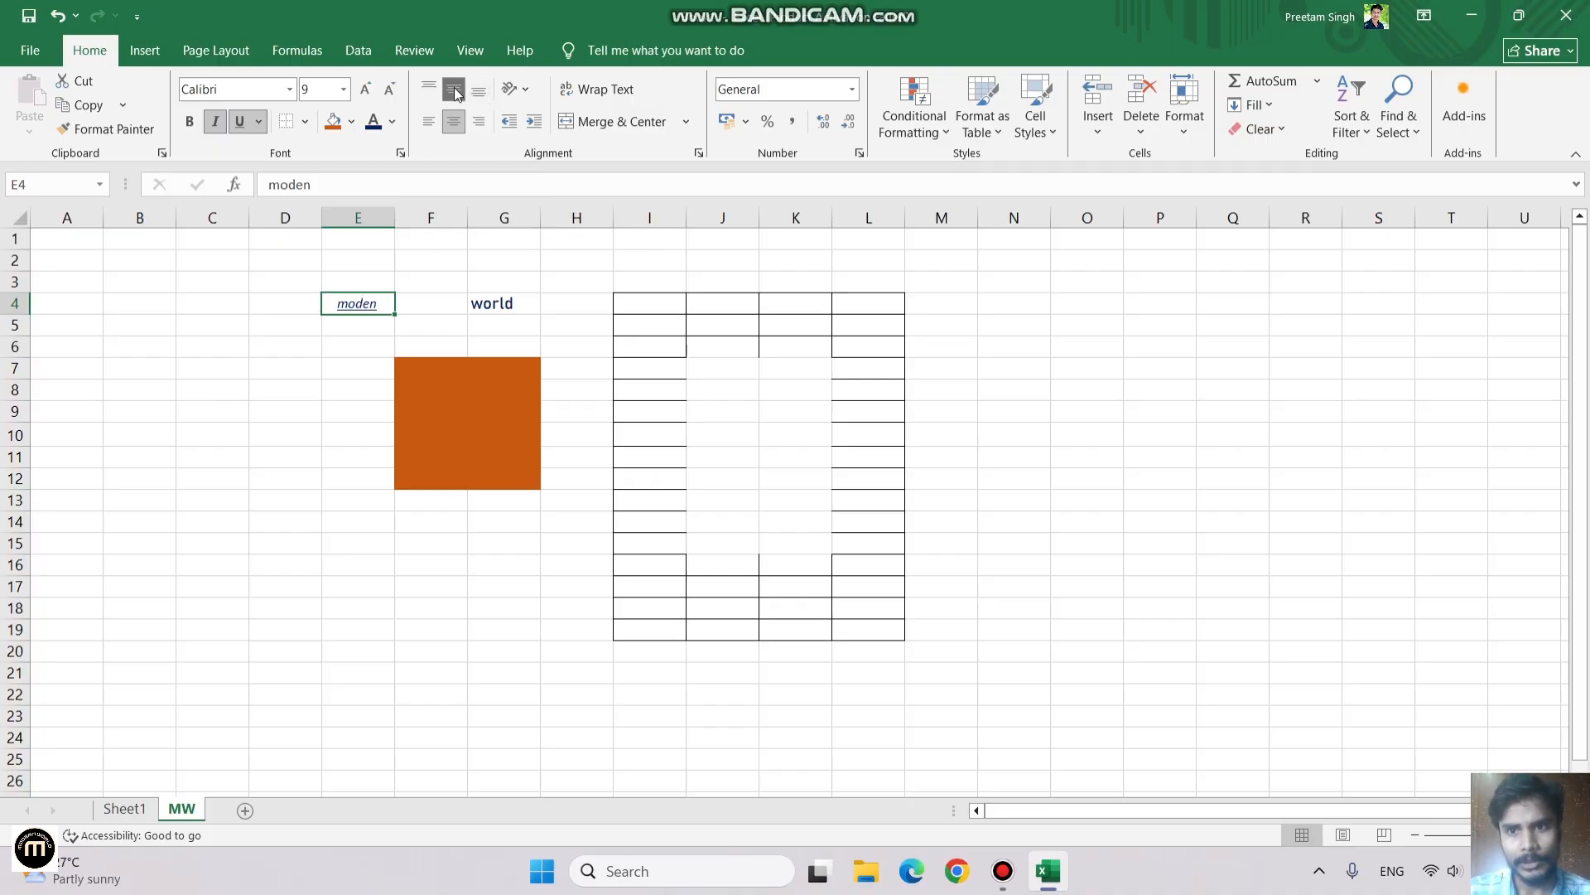
pyautogui.click(478, 93)
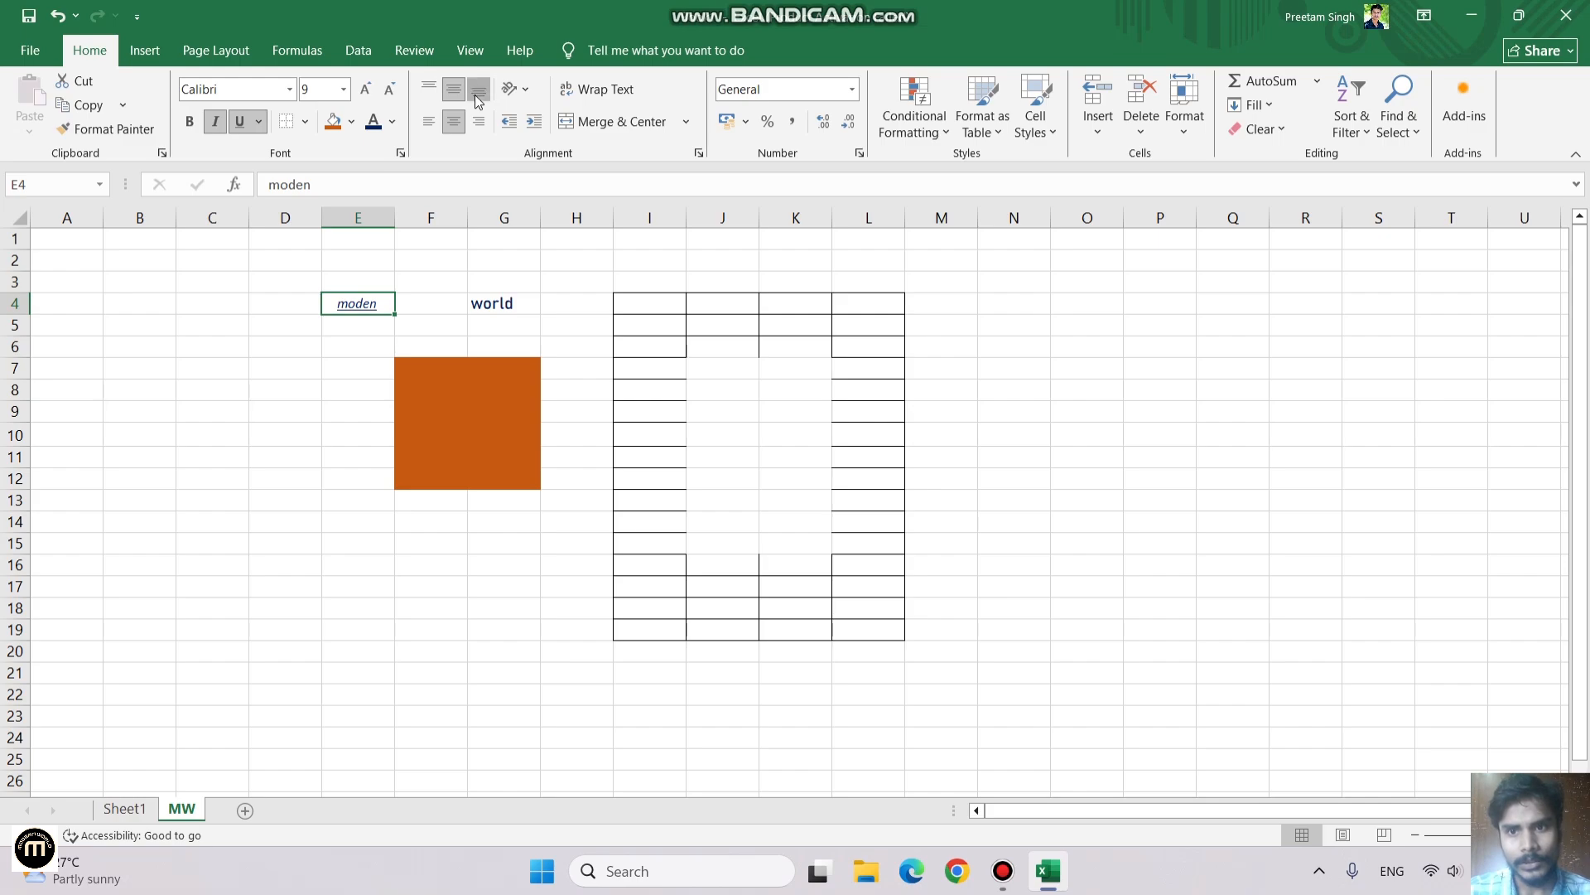
pyautogui.click(509, 257)
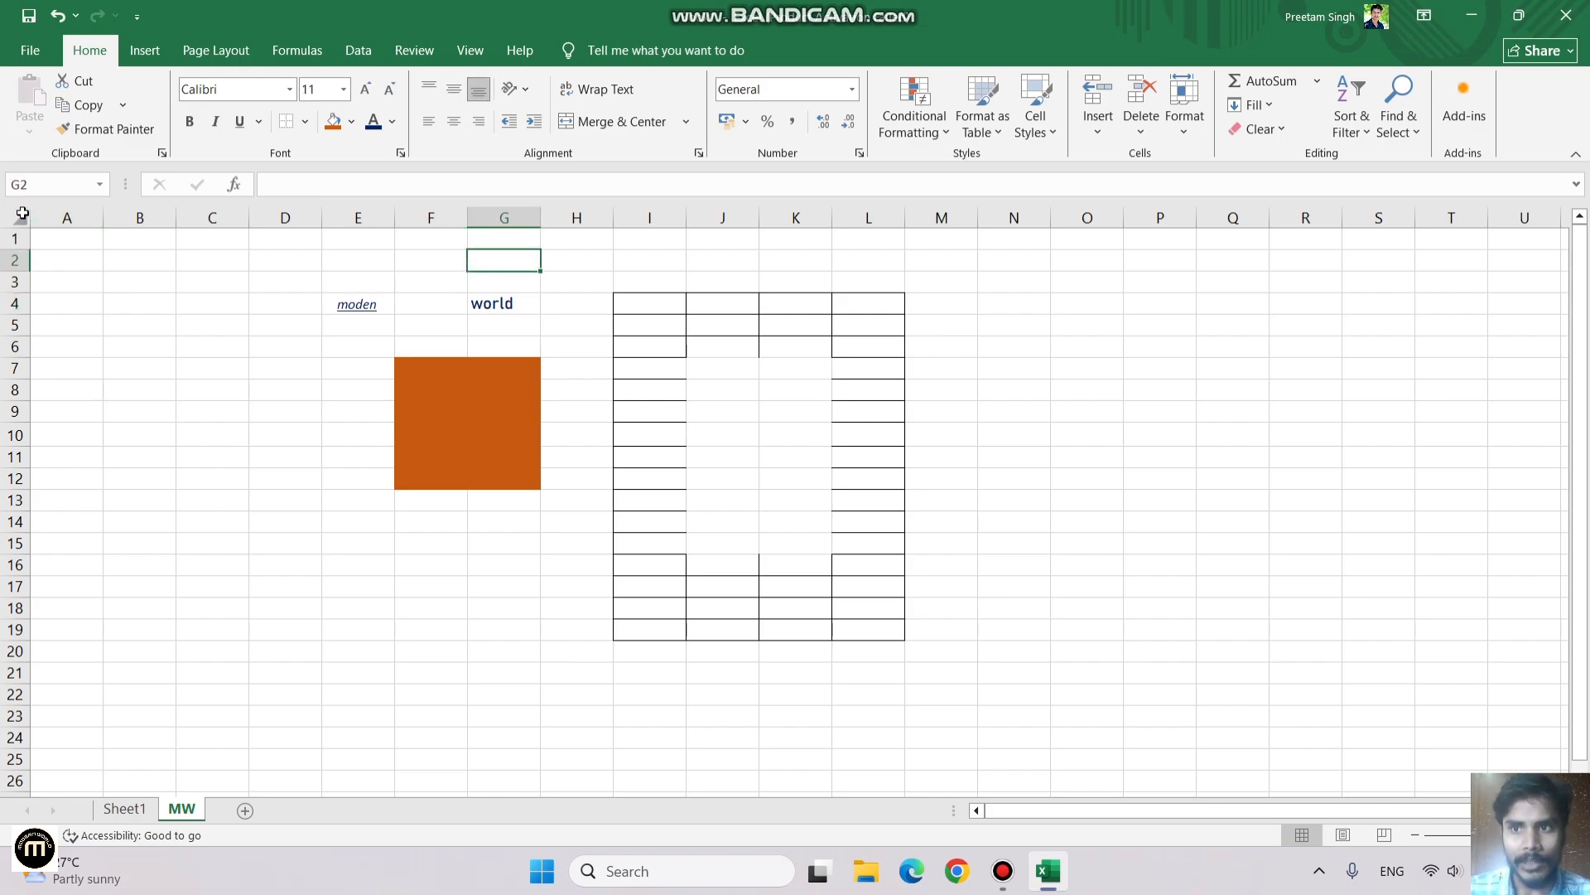
# Step: Left-align the contents of columns A through D
pyautogui.moveTo(79, 209); pyautogui.dragTo(301, 213)
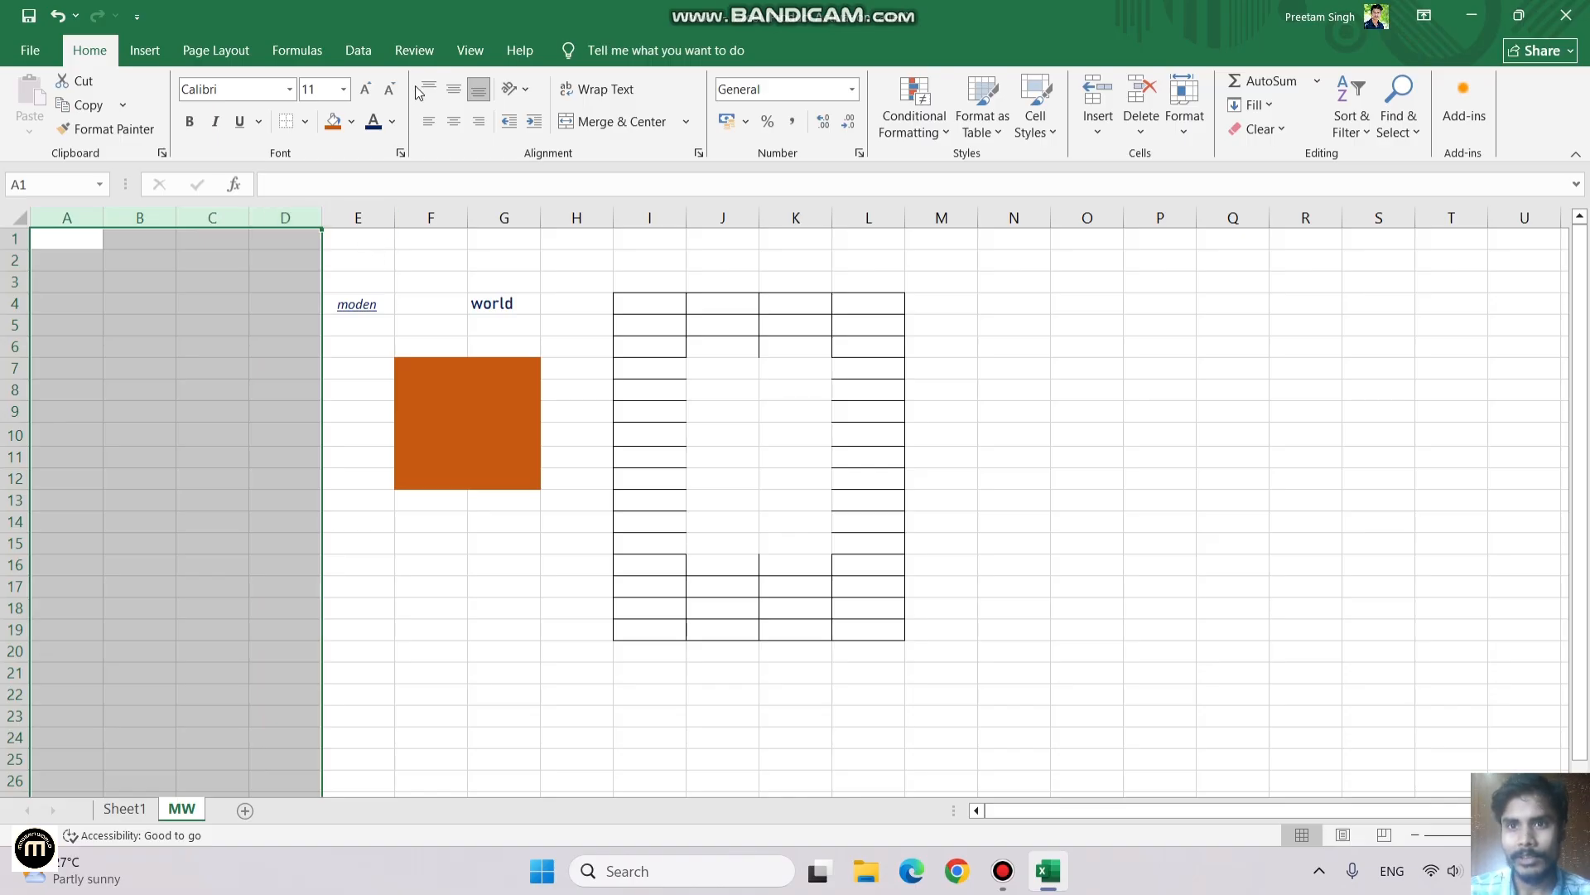
pyautogui.moveTo(5, 250)
pyautogui.mouseDown()
pyautogui.moveTo(5, 308)
pyautogui.moveTo(5, 252)
pyautogui.mouseUp()
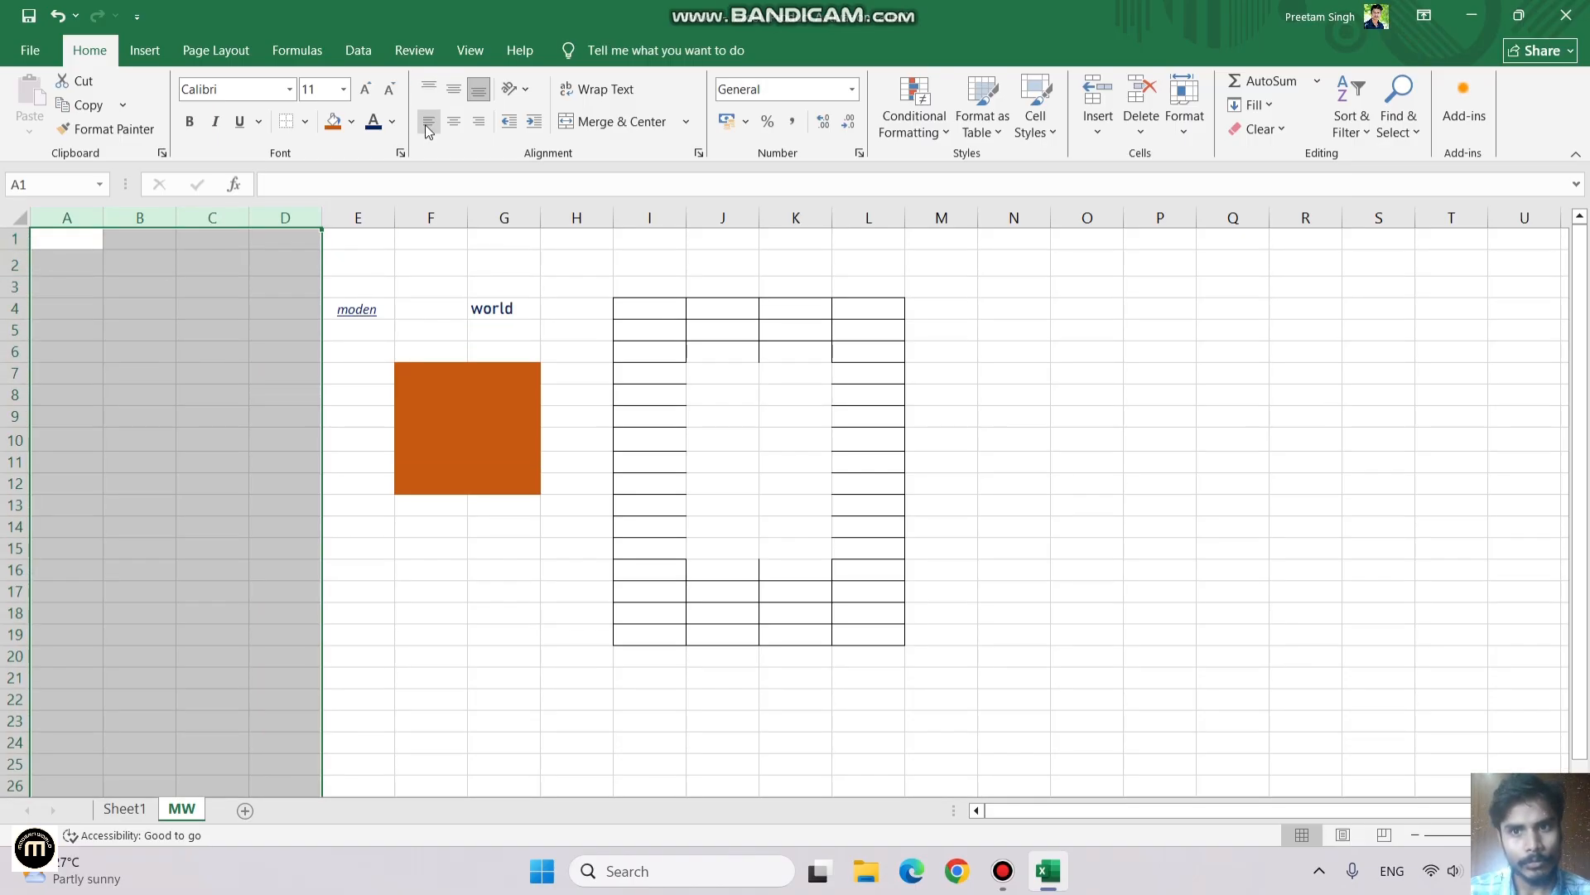
pyautogui.click(428, 121)
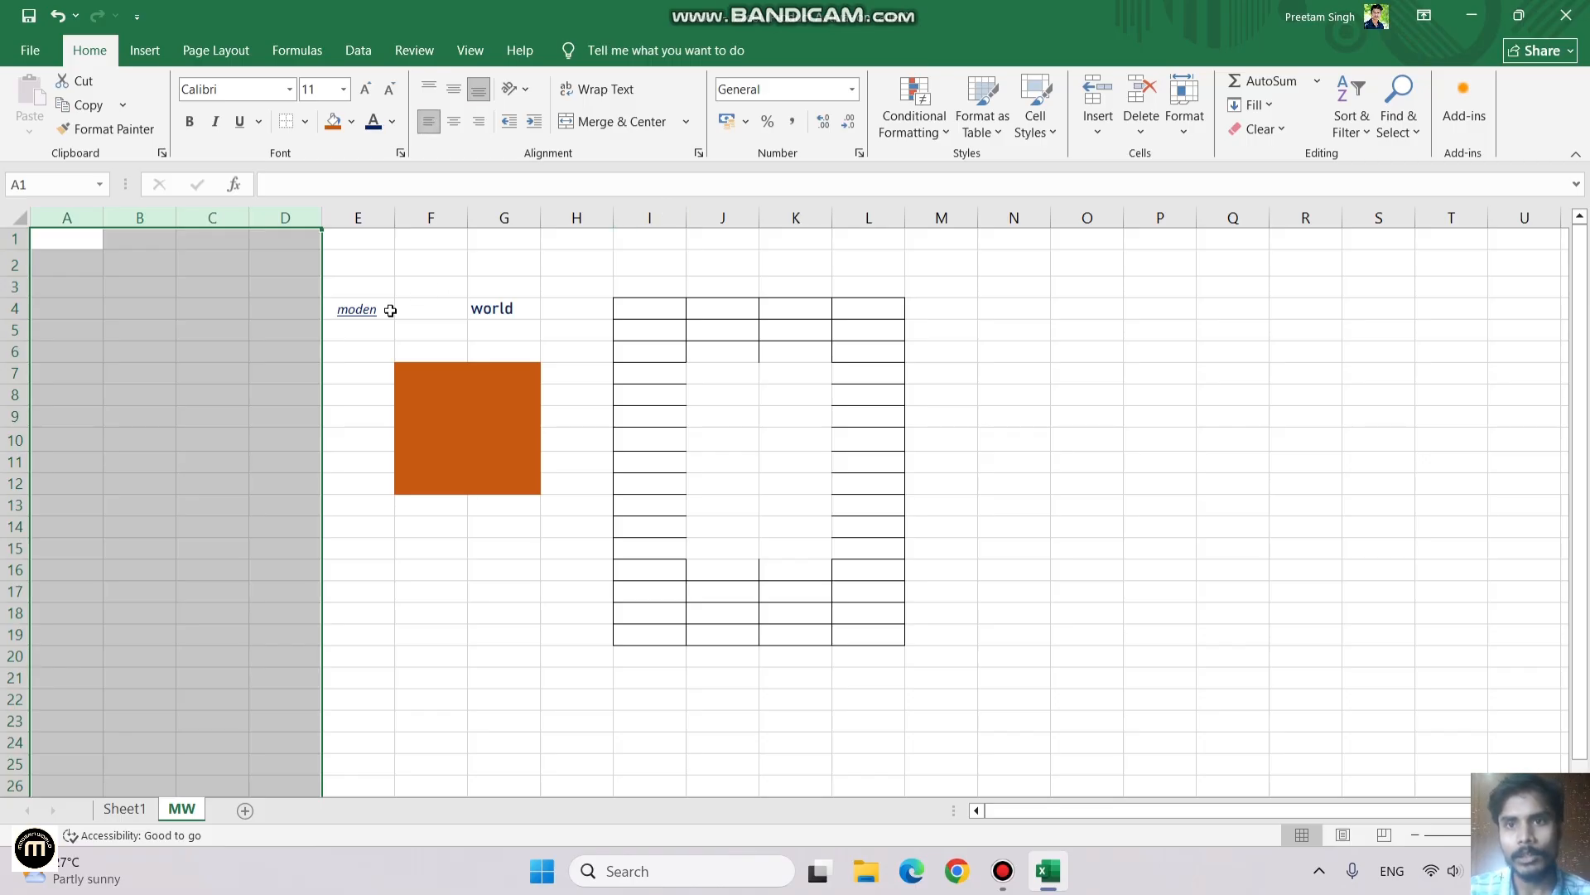
pyautogui.click(484, 306)
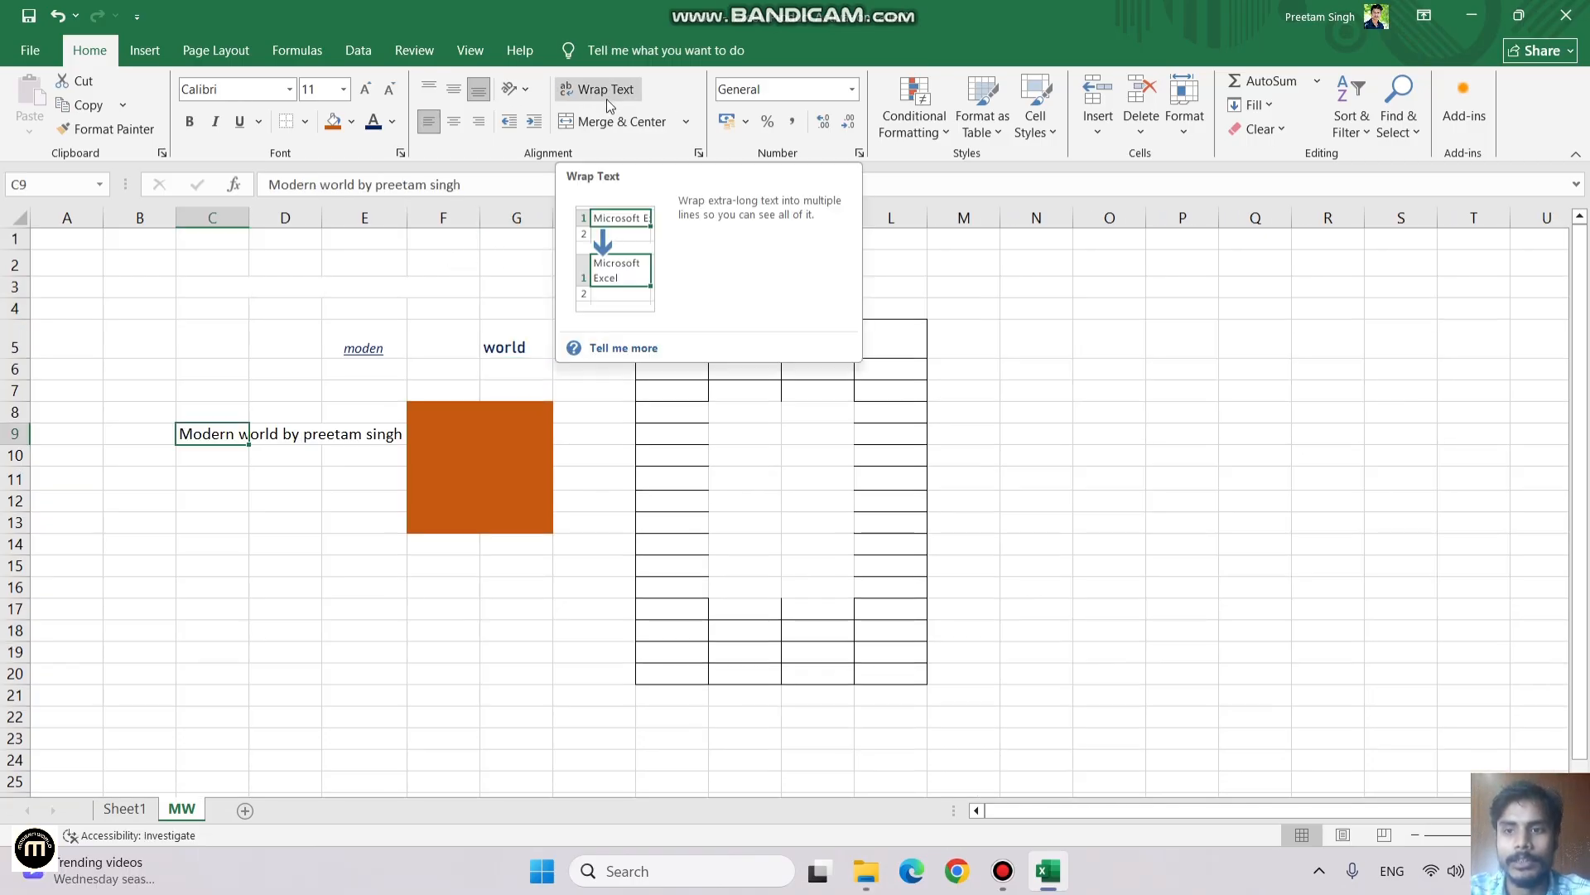
# Step: Wrap the long text in cell C9 so that it fits within the column width on several lines
pyautogui.click(222, 525)
pyautogui.click(220, 434)
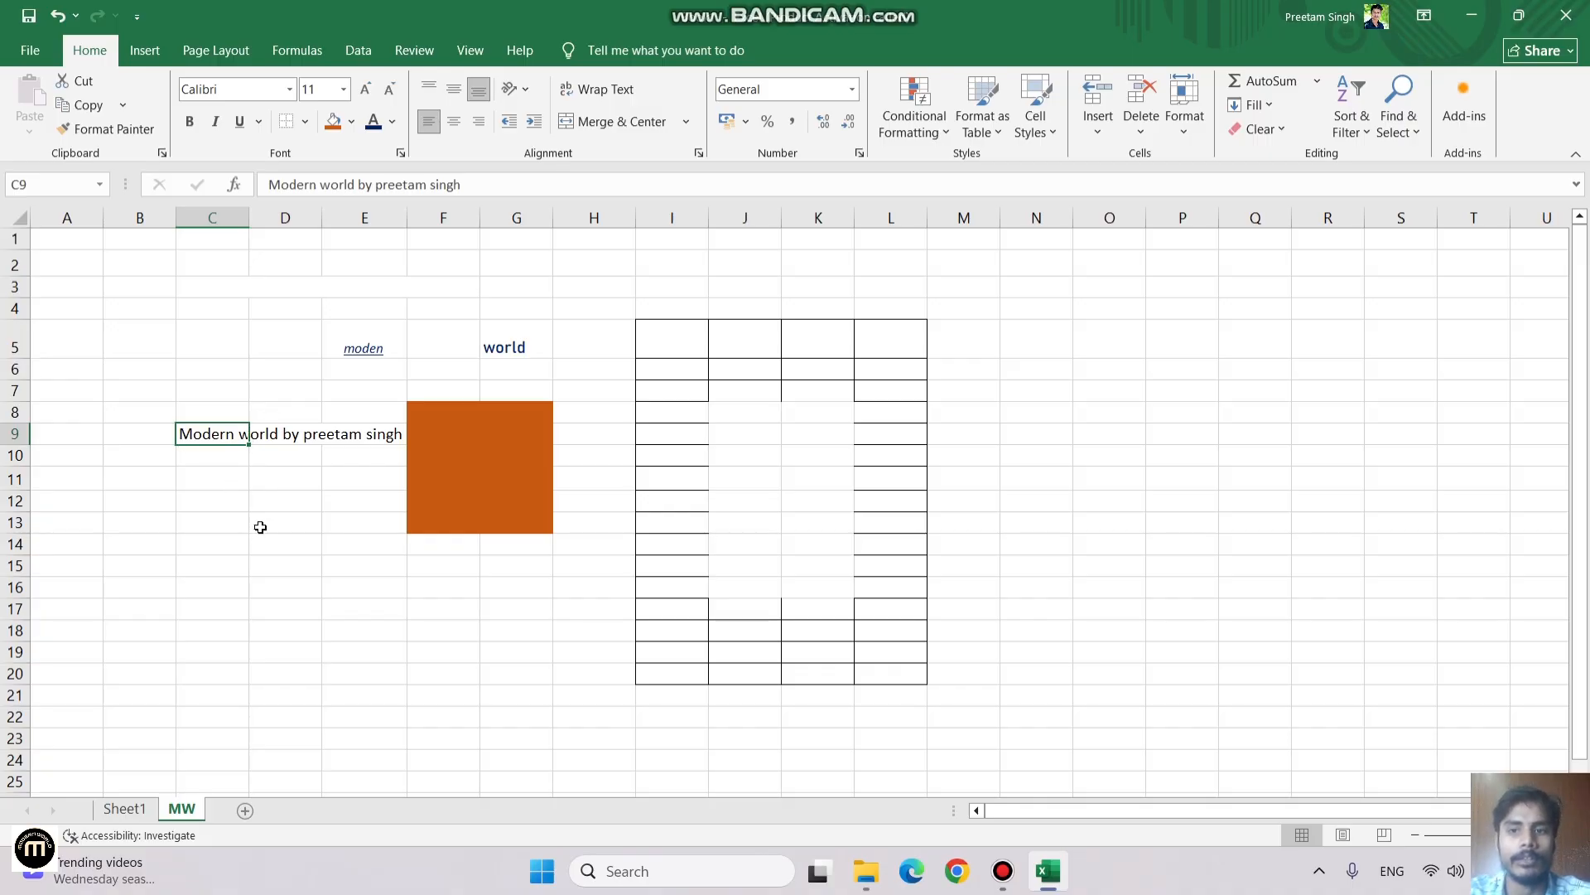
pyautogui.click(371, 632)
pyautogui.click(200, 437)
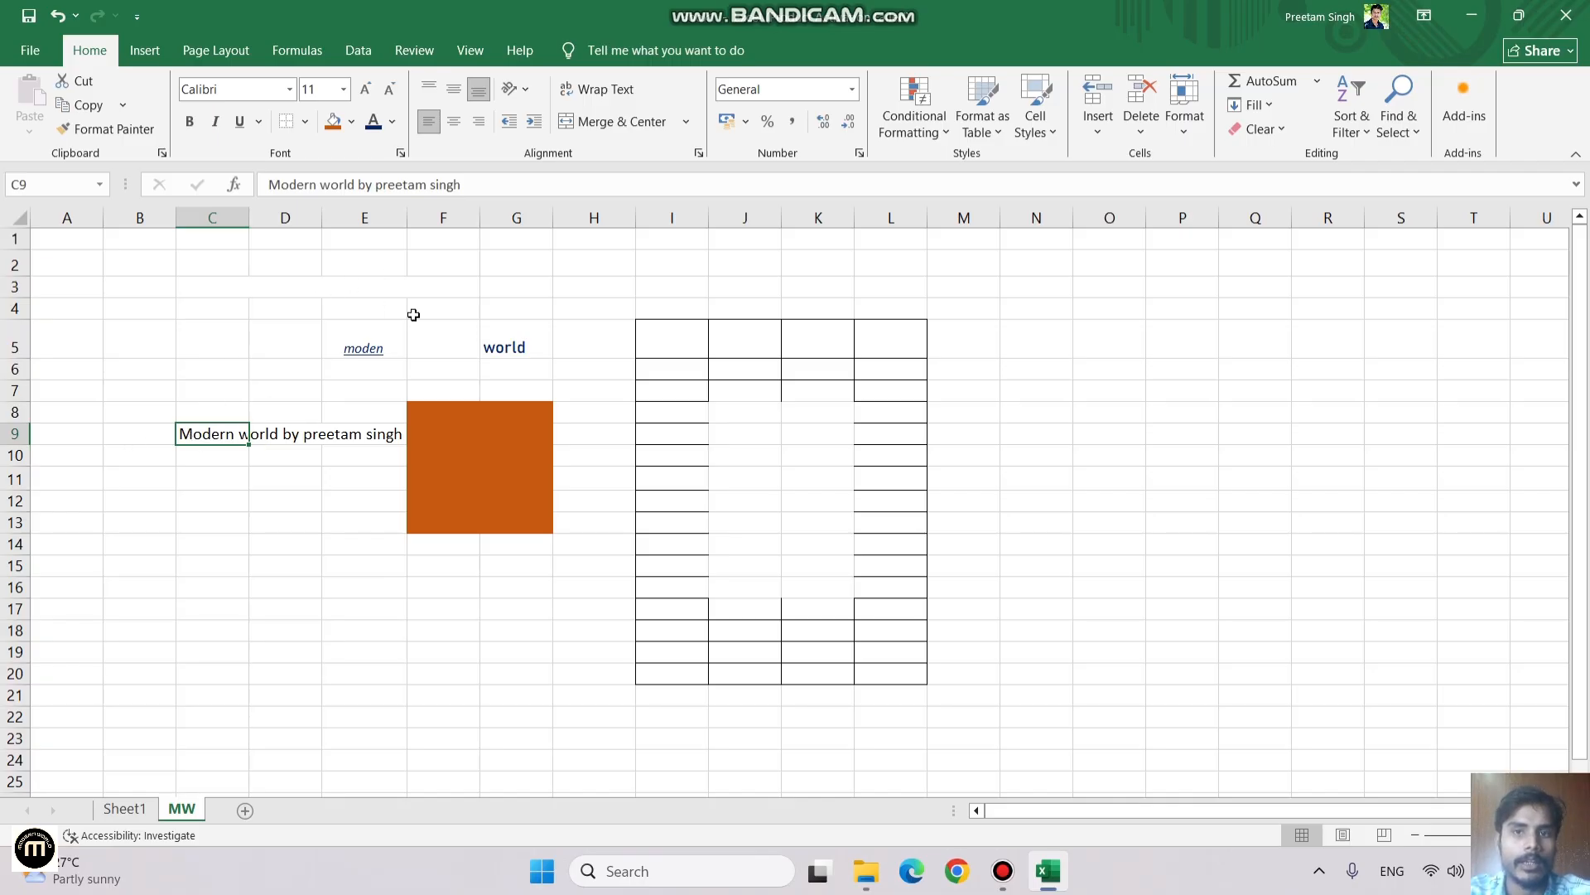
pyautogui.click(609, 90)
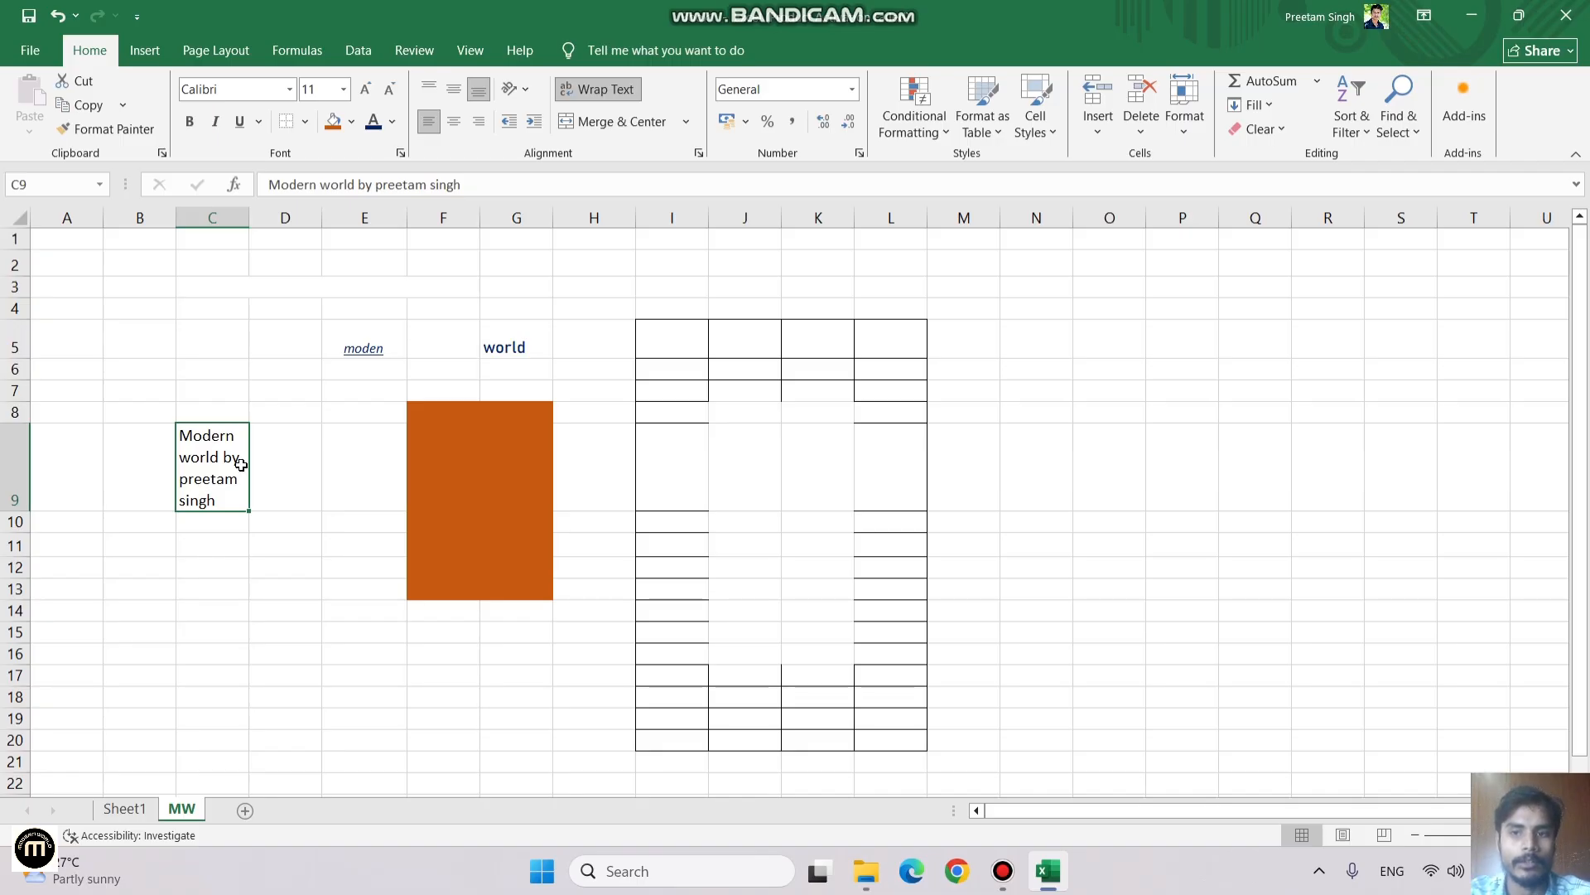
pyautogui.click(256, 377)
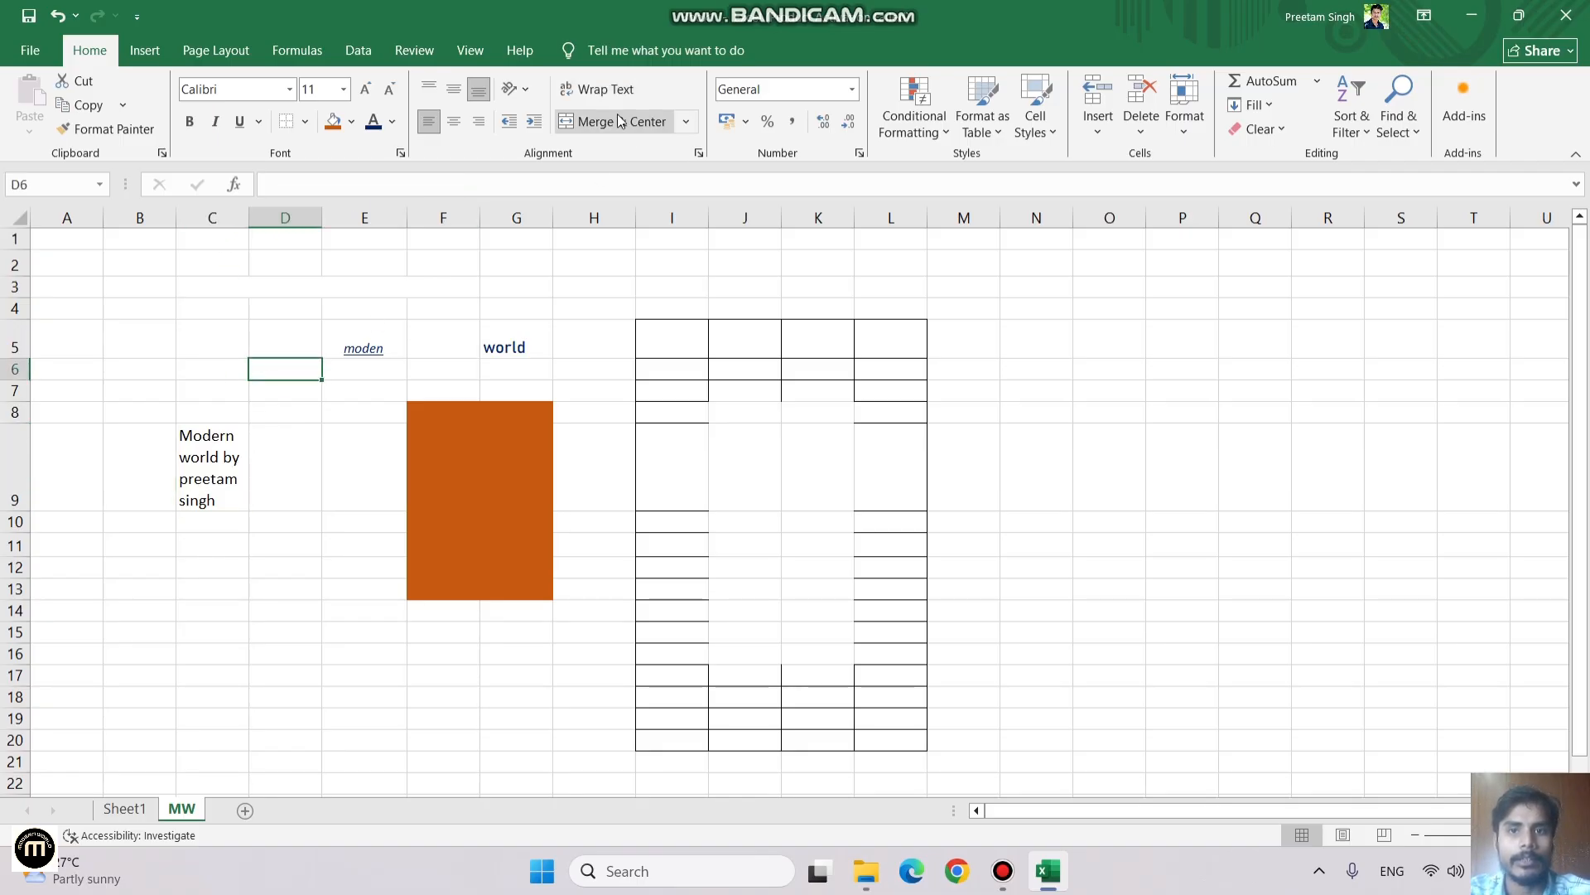
# Step: Merge and center cells I6:L6 in the second row of the bordered range
pyautogui.click(571, 428)
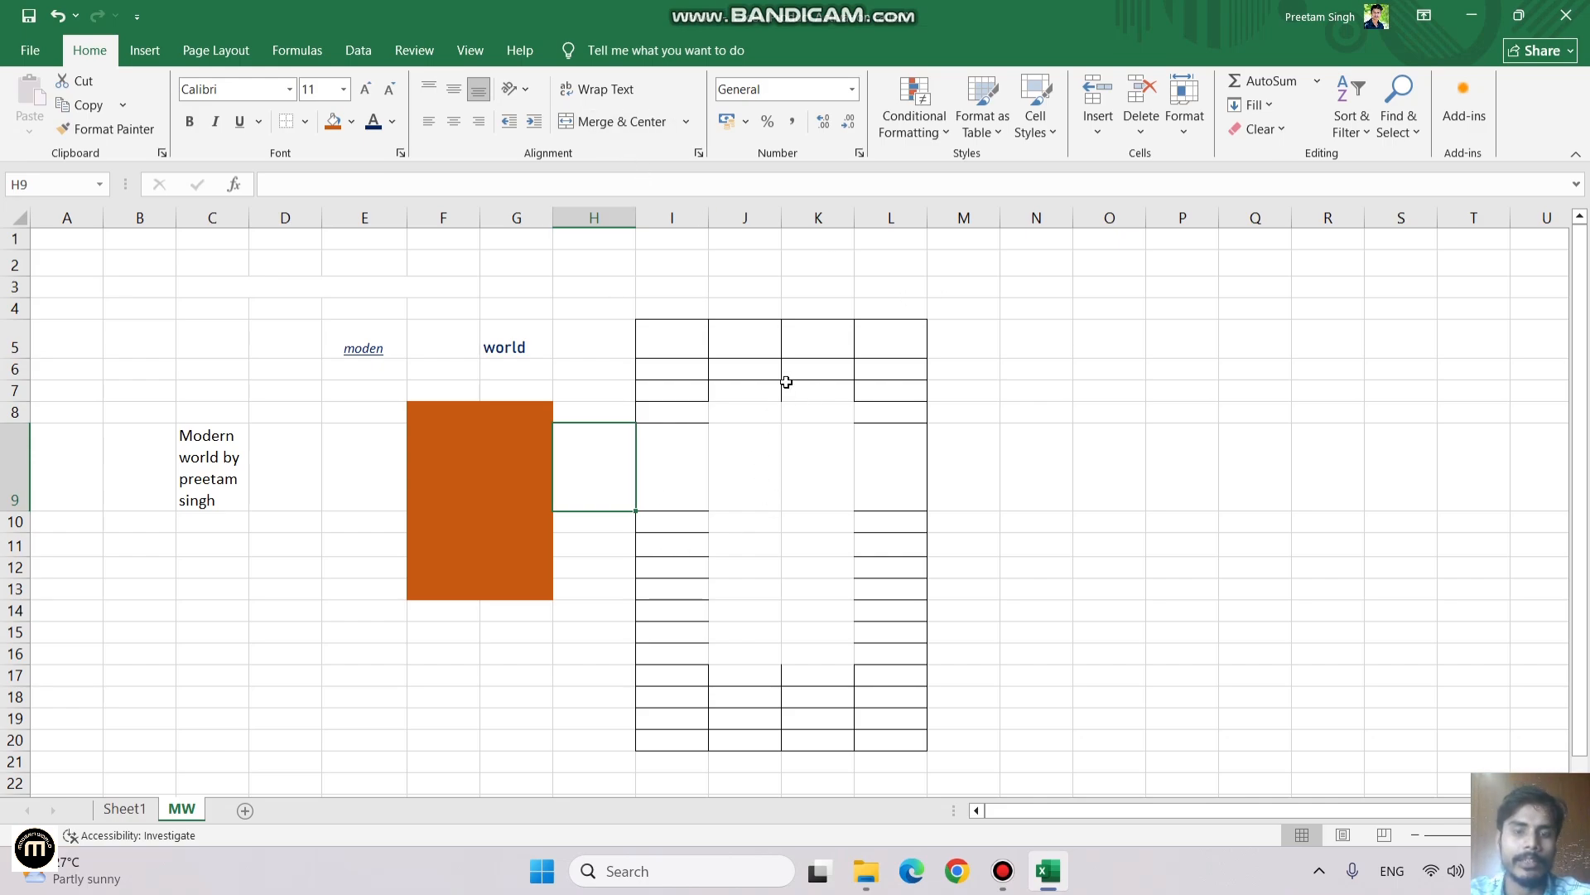
pyautogui.moveTo(686, 331); pyautogui.dragTo(817, 327)
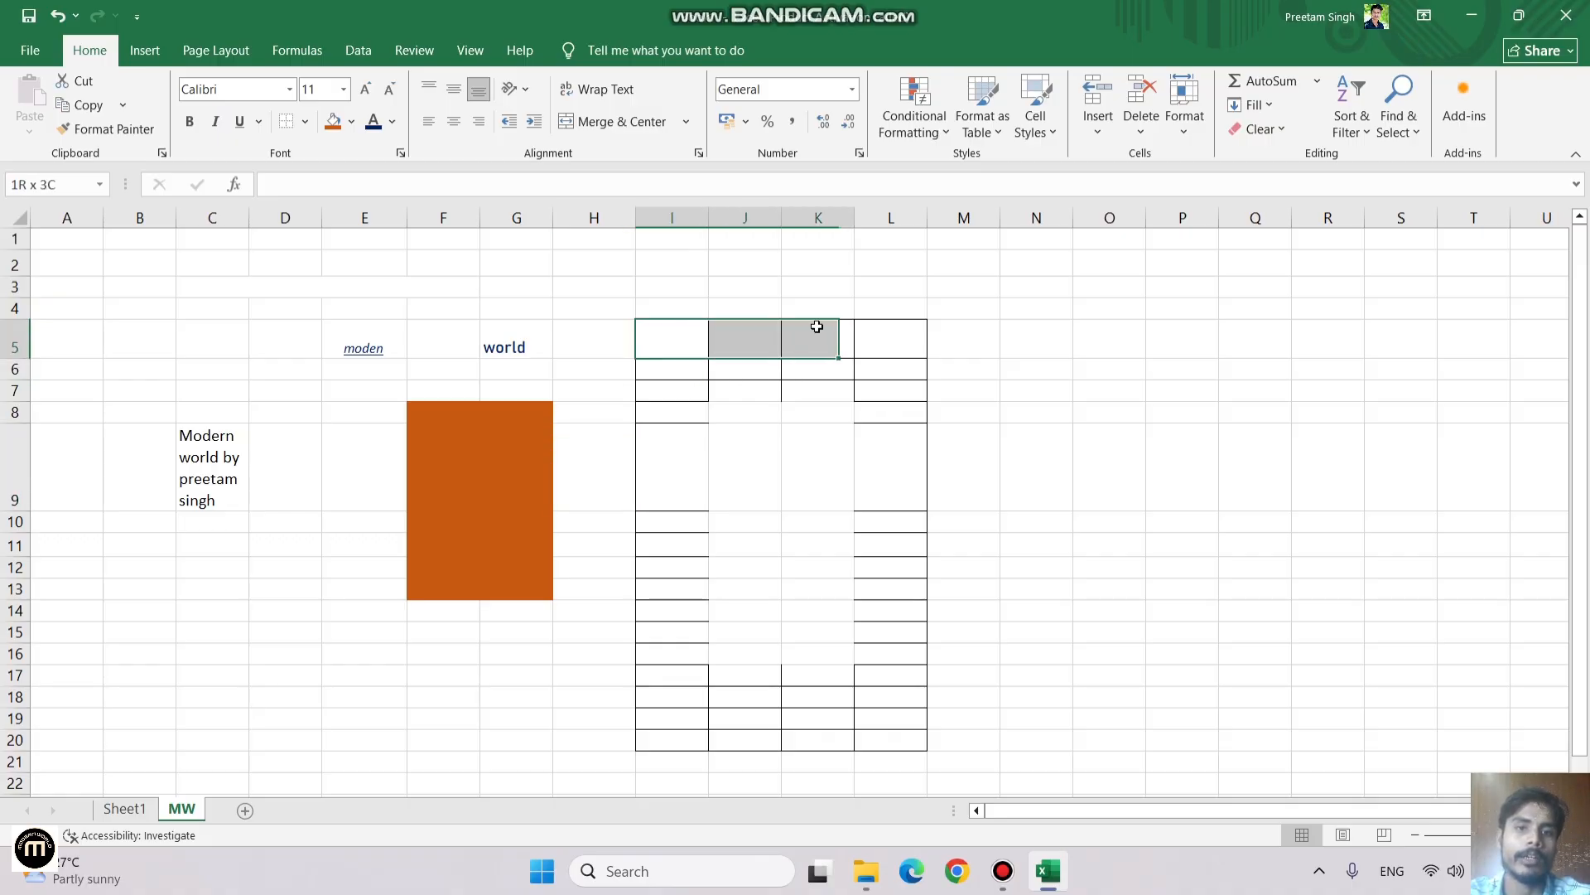
pyautogui.click(817, 327)
pyautogui.click(879, 321)
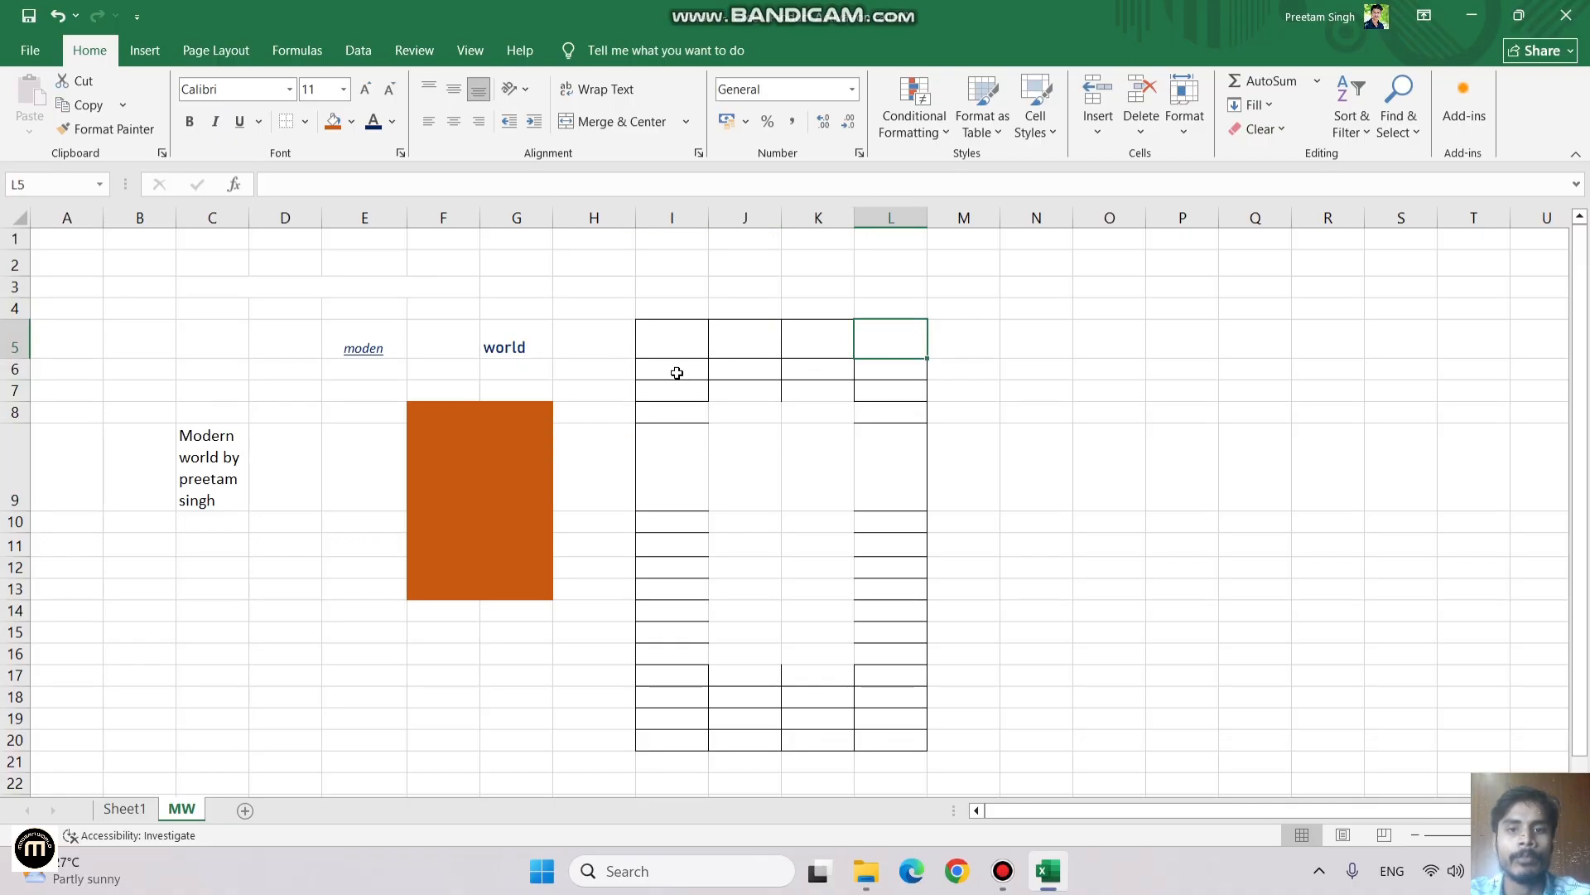
pyautogui.moveTo(674, 371); pyautogui.dragTo(891, 362)
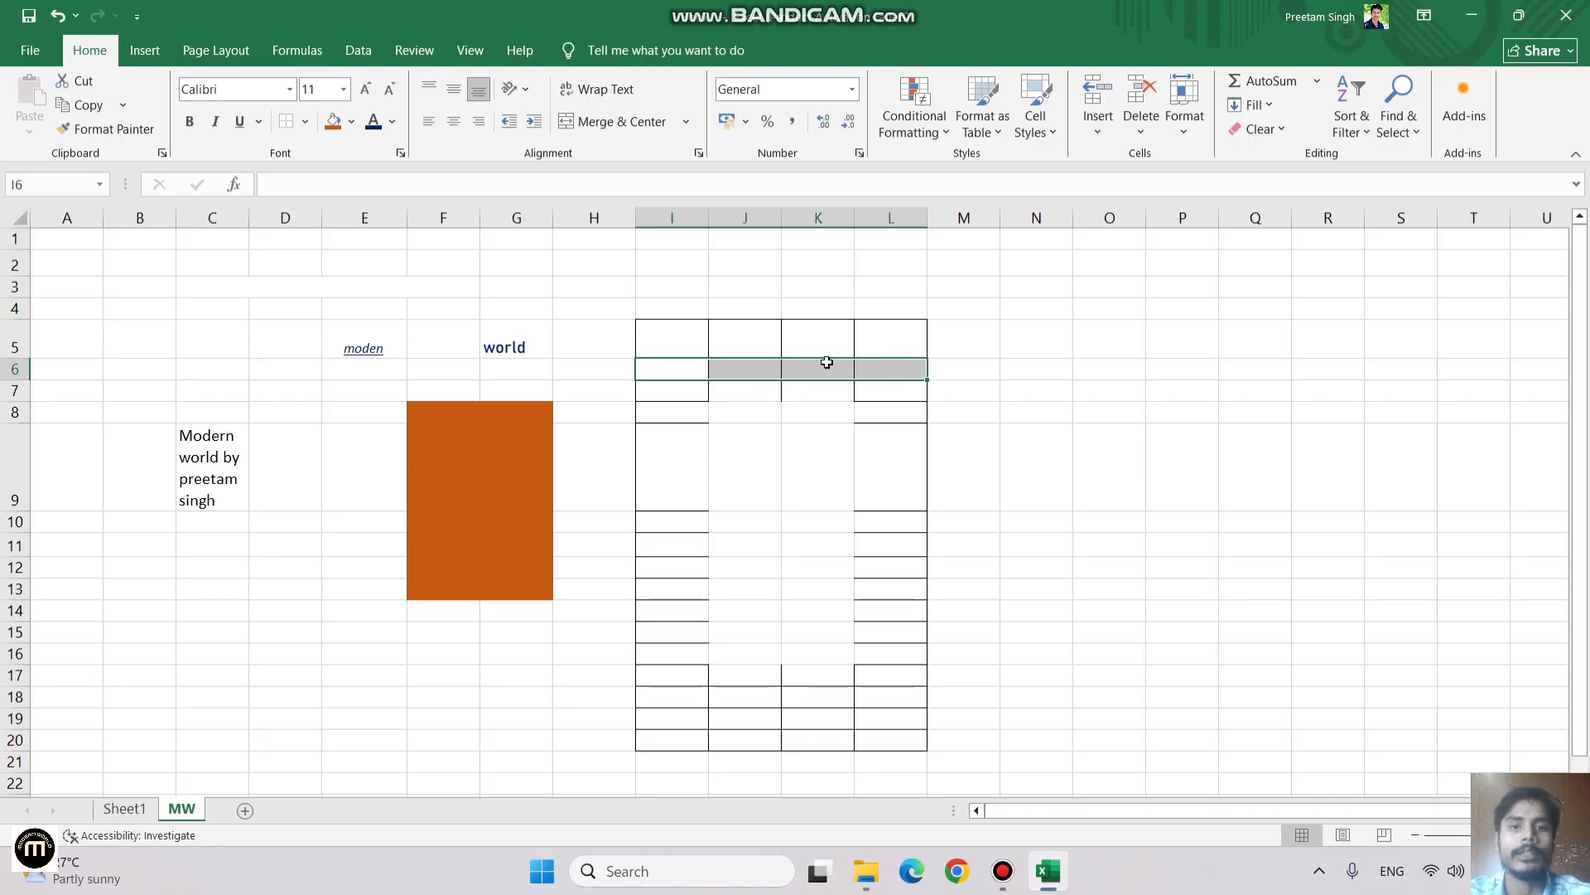
pyautogui.click(617, 121)
pyautogui.click(763, 462)
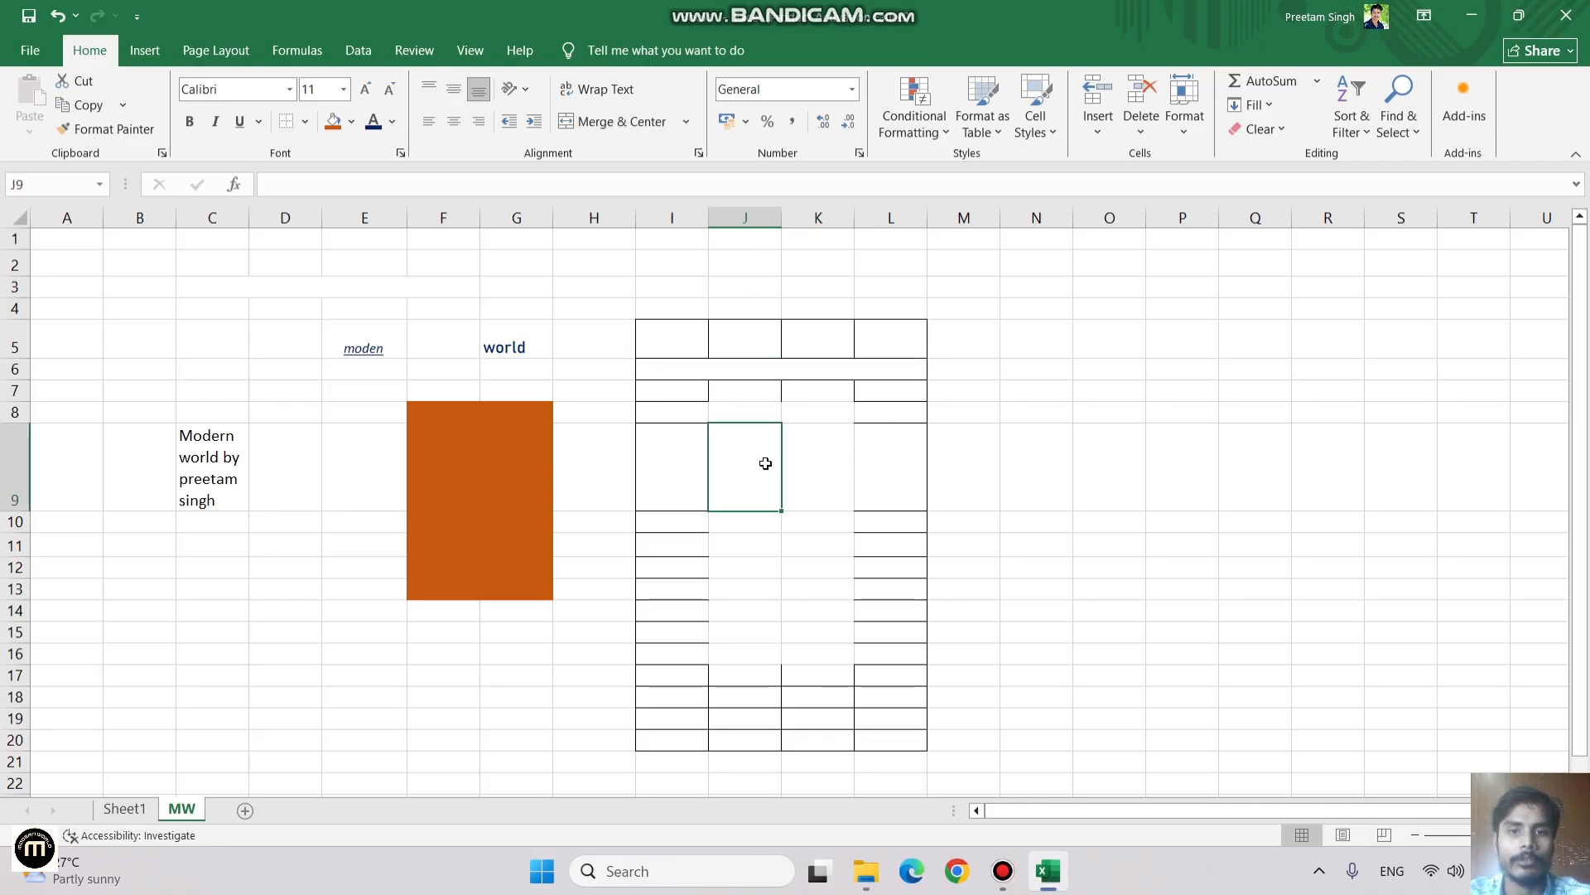
pyautogui.click(684, 368)
pyautogui.click(986, 589)
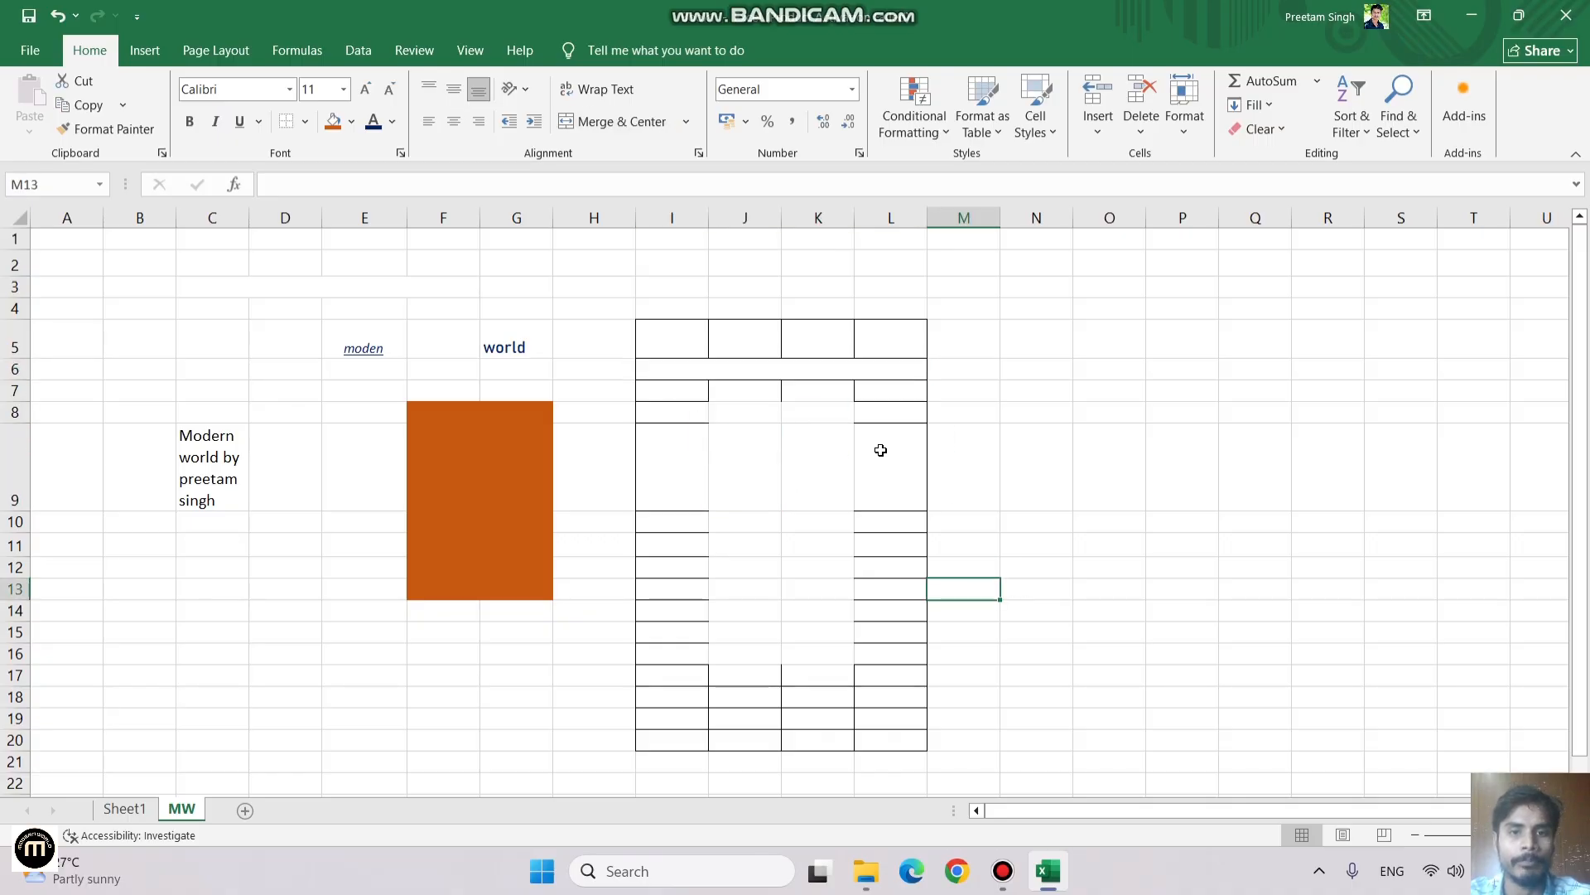
# Step: Merge and center the vertical block of cells L10:L17 in the last column of the bordered range
pyautogui.moveTo(881, 519); pyautogui.dragTo(887, 673)
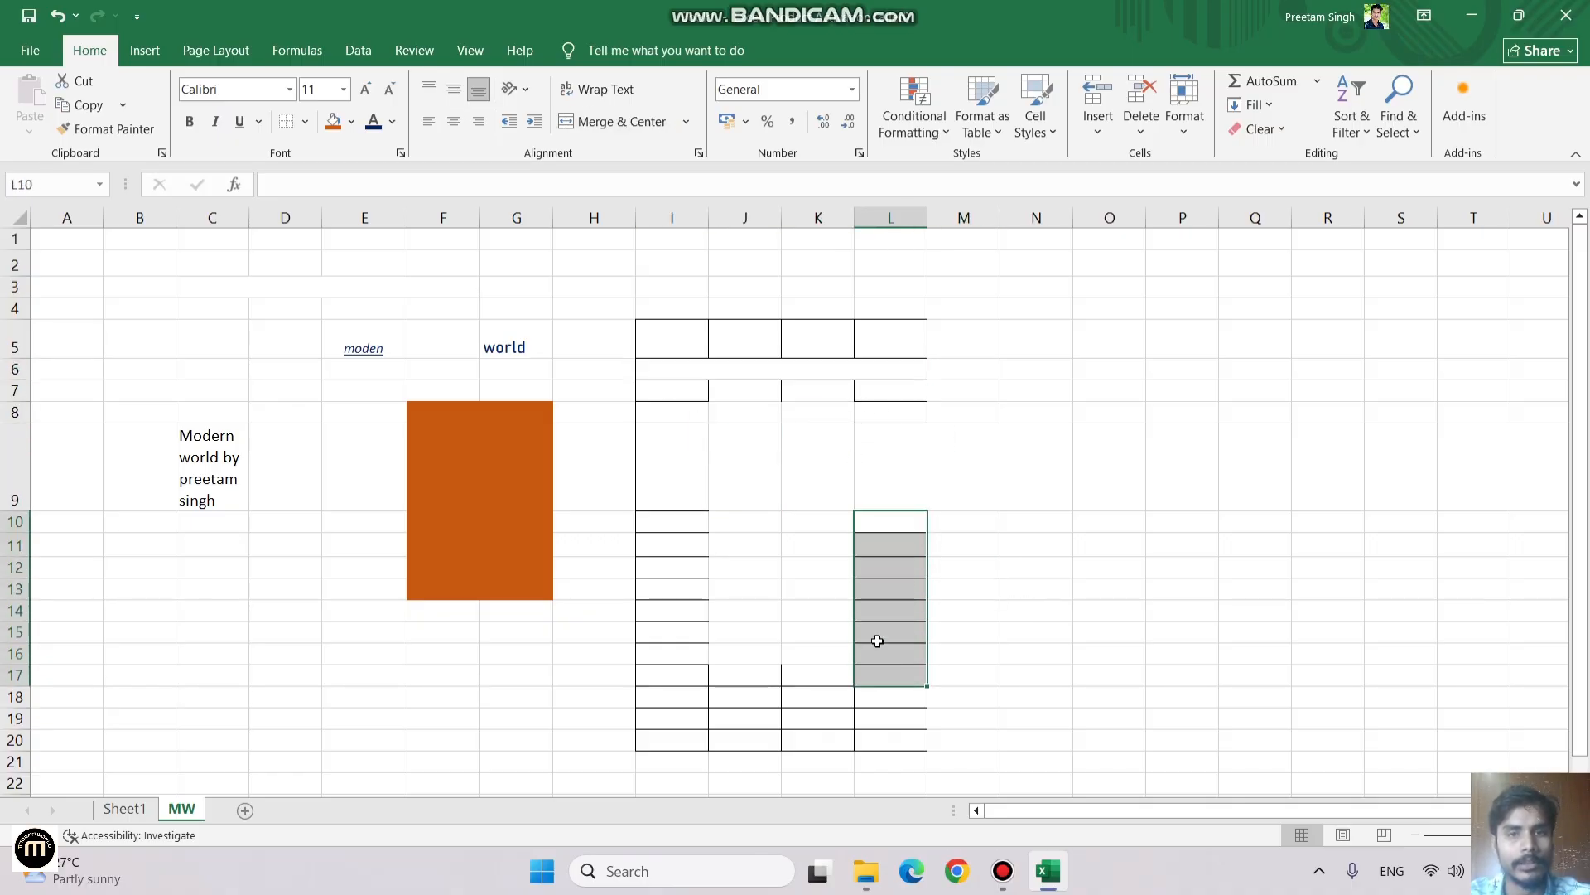
pyautogui.click(630, 122)
pyautogui.click(1229, 548)
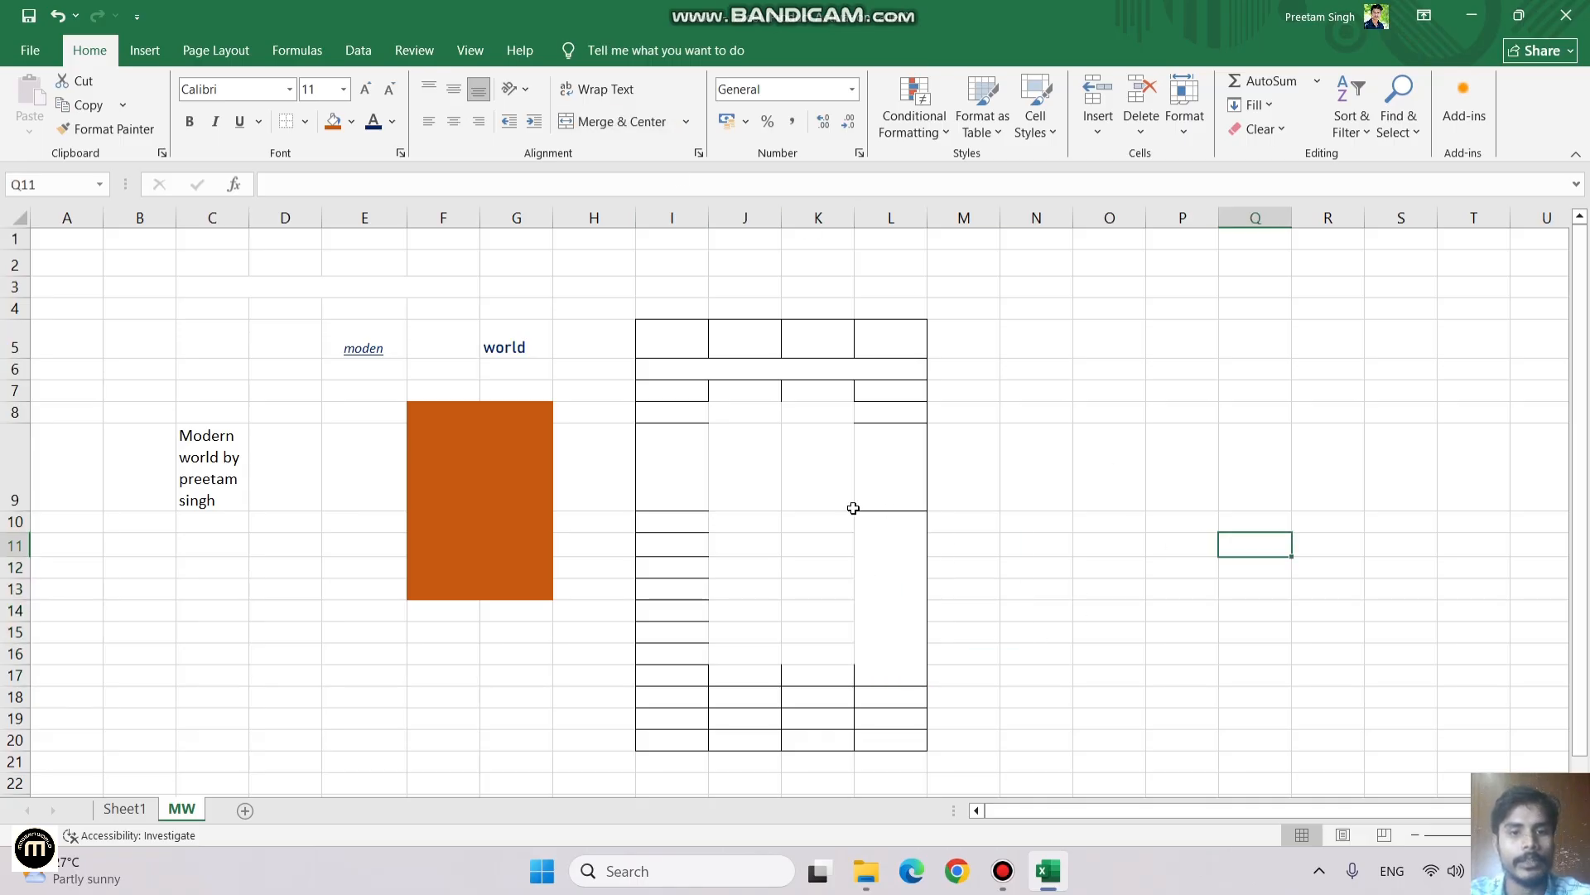
pyautogui.click(904, 594)
pyautogui.click(1010, 405)
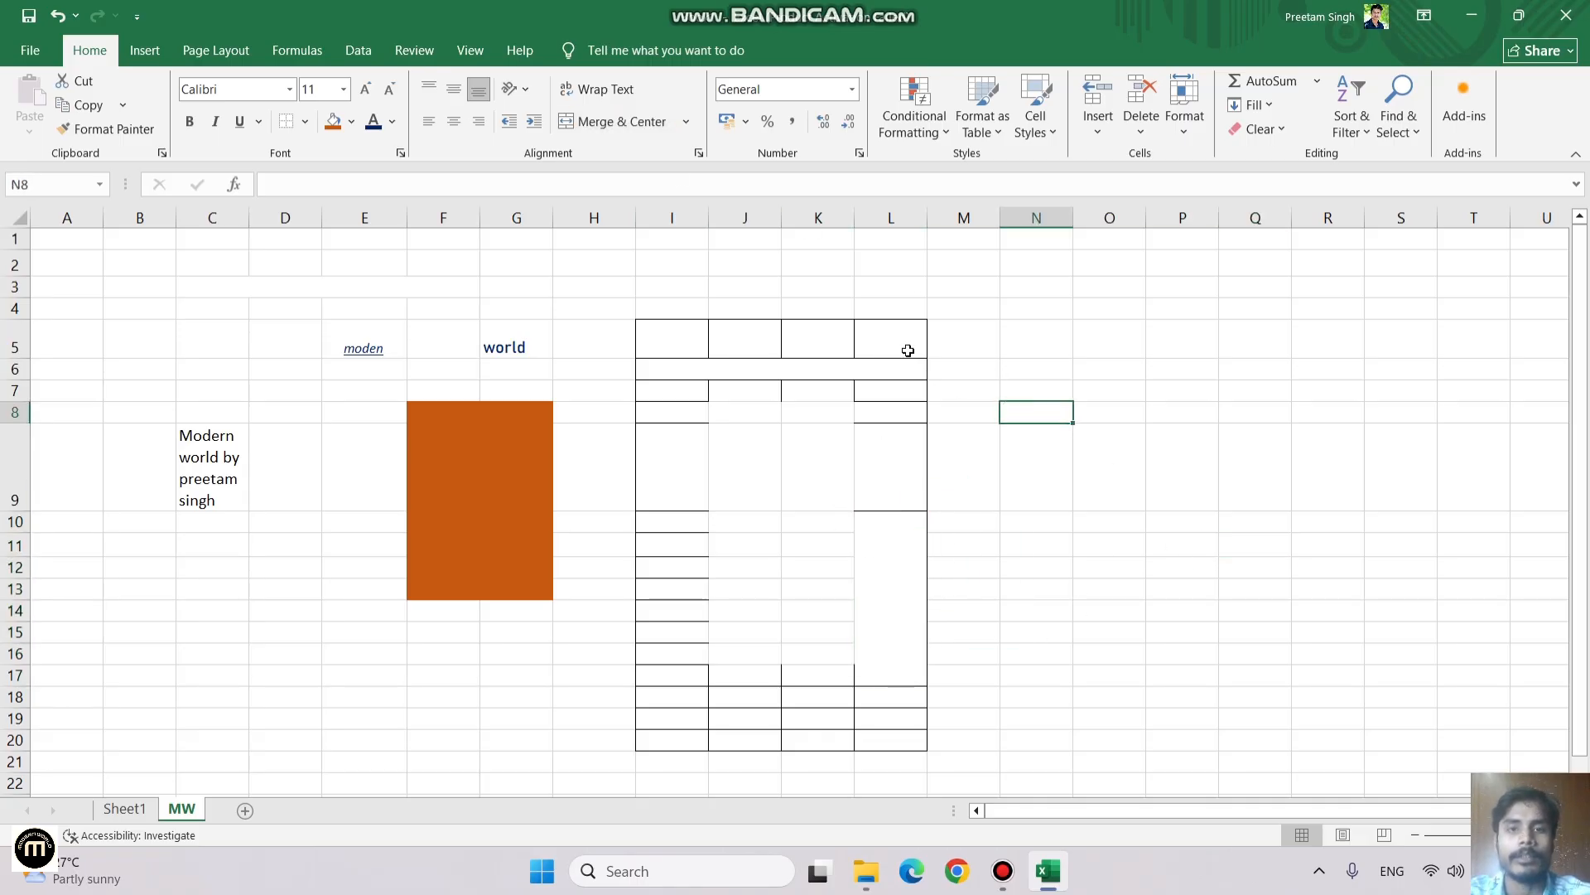
# Step: Apply the Number format to cell N8 and review the other available number formats
pyautogui.click(852, 89)
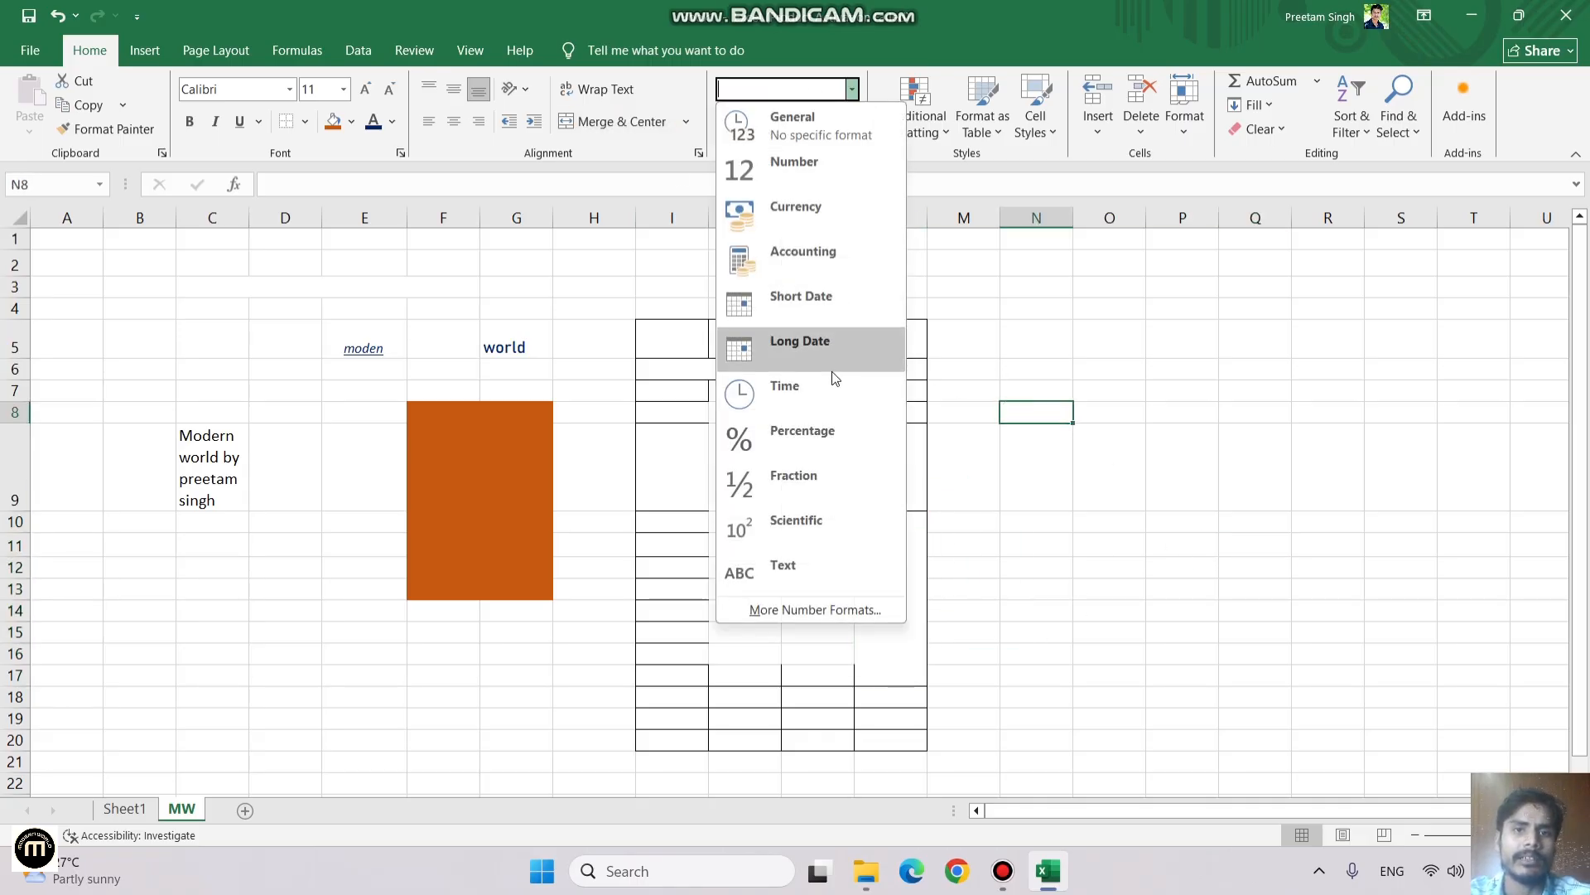
pyautogui.click(807, 168)
pyautogui.click(852, 89)
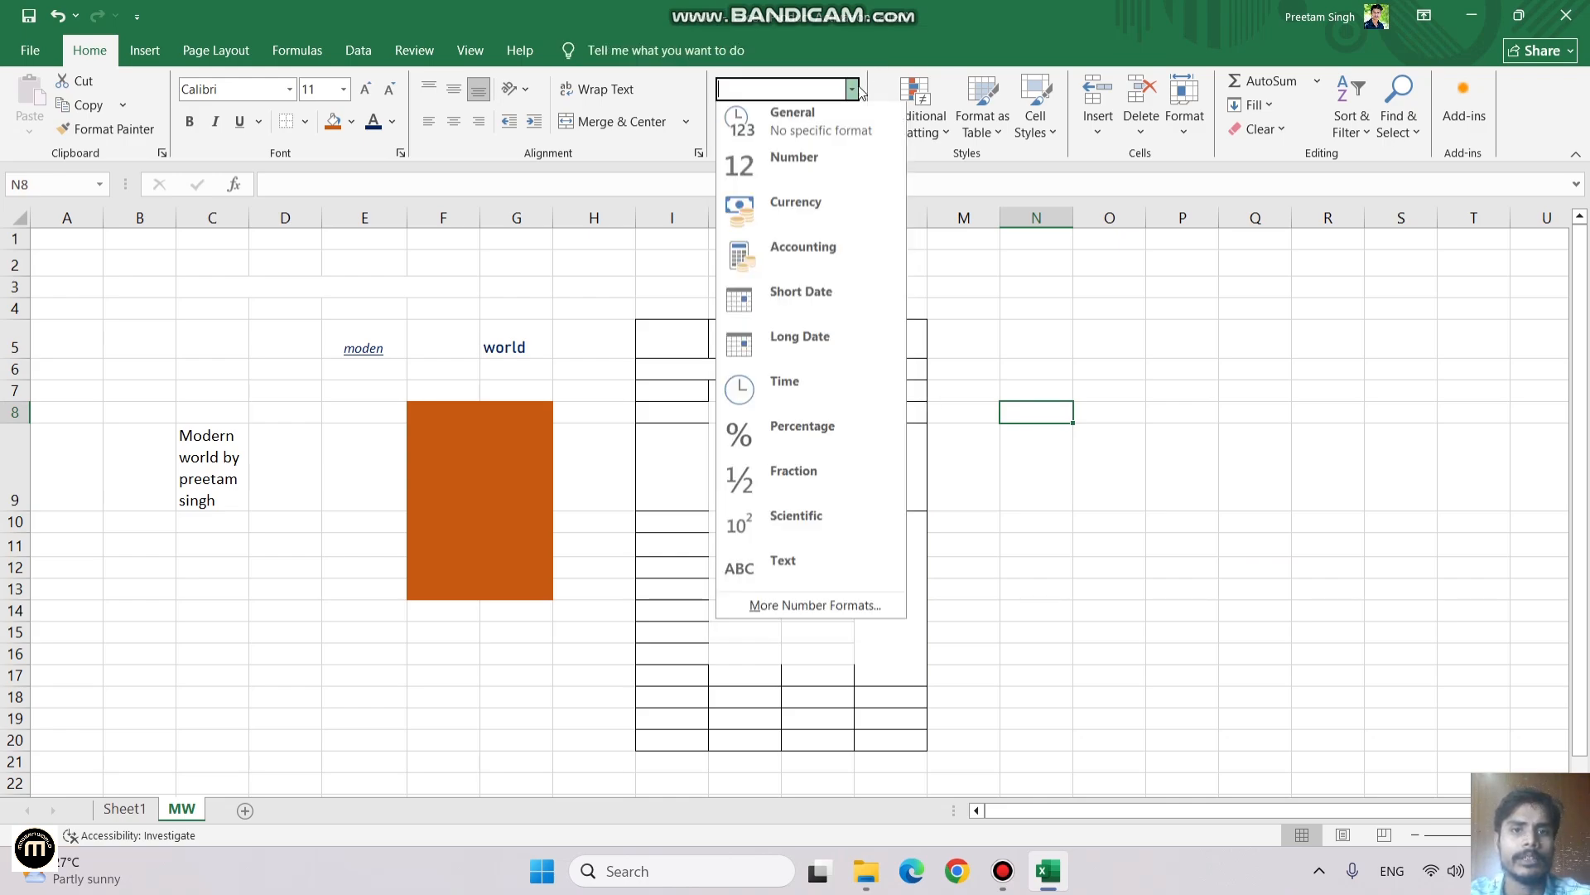
pyautogui.click(956, 376)
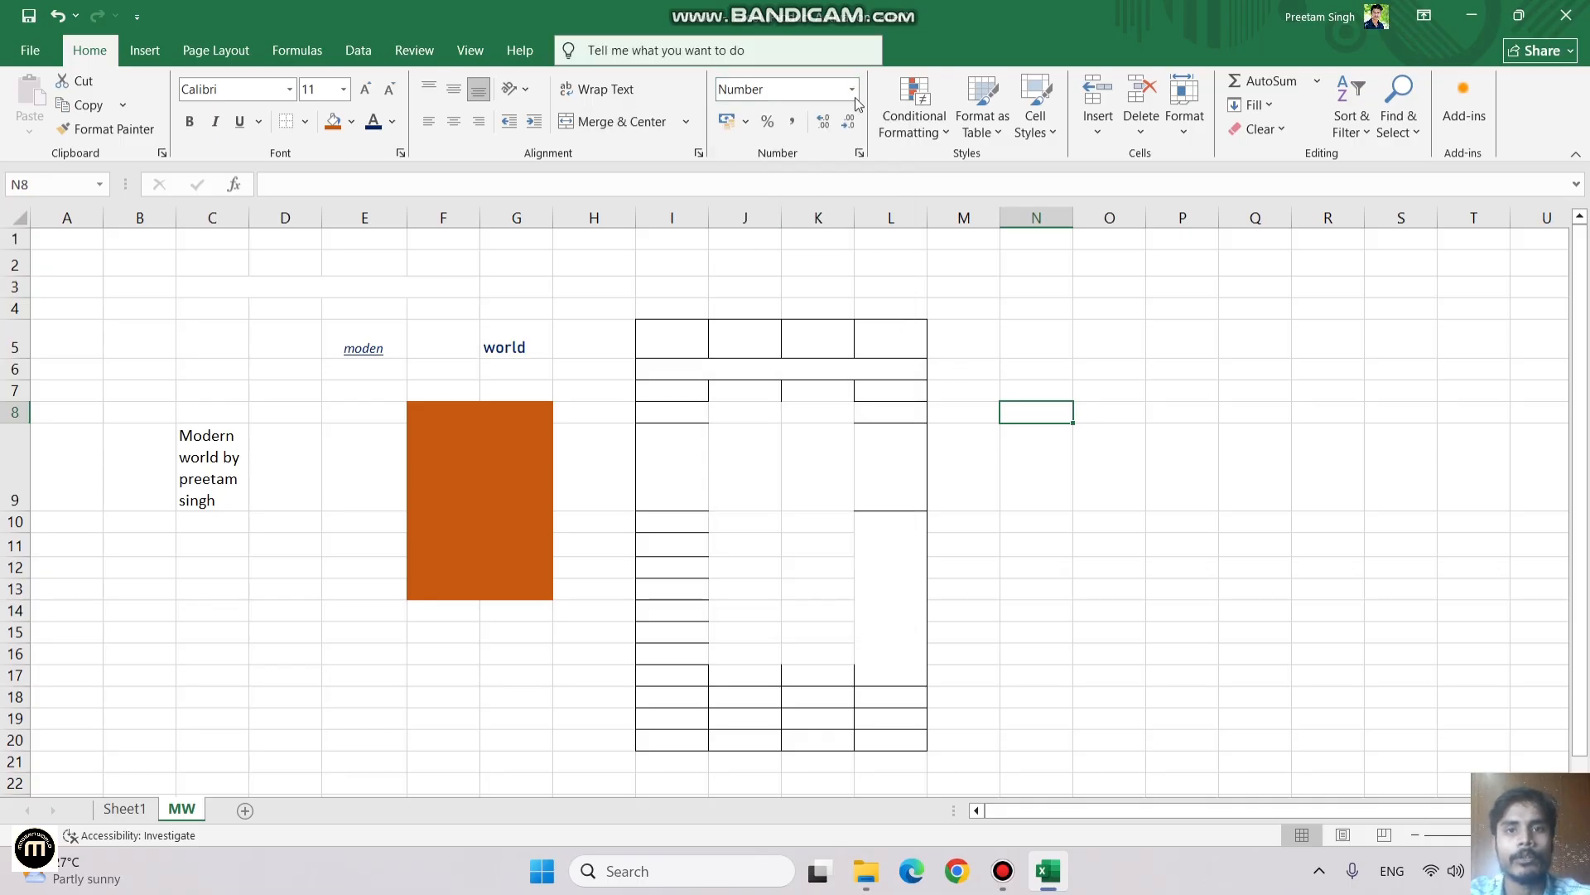
# Step: Enter 100000 in cell N4
pyautogui.click(1040, 308)
pyautogui.write('10')
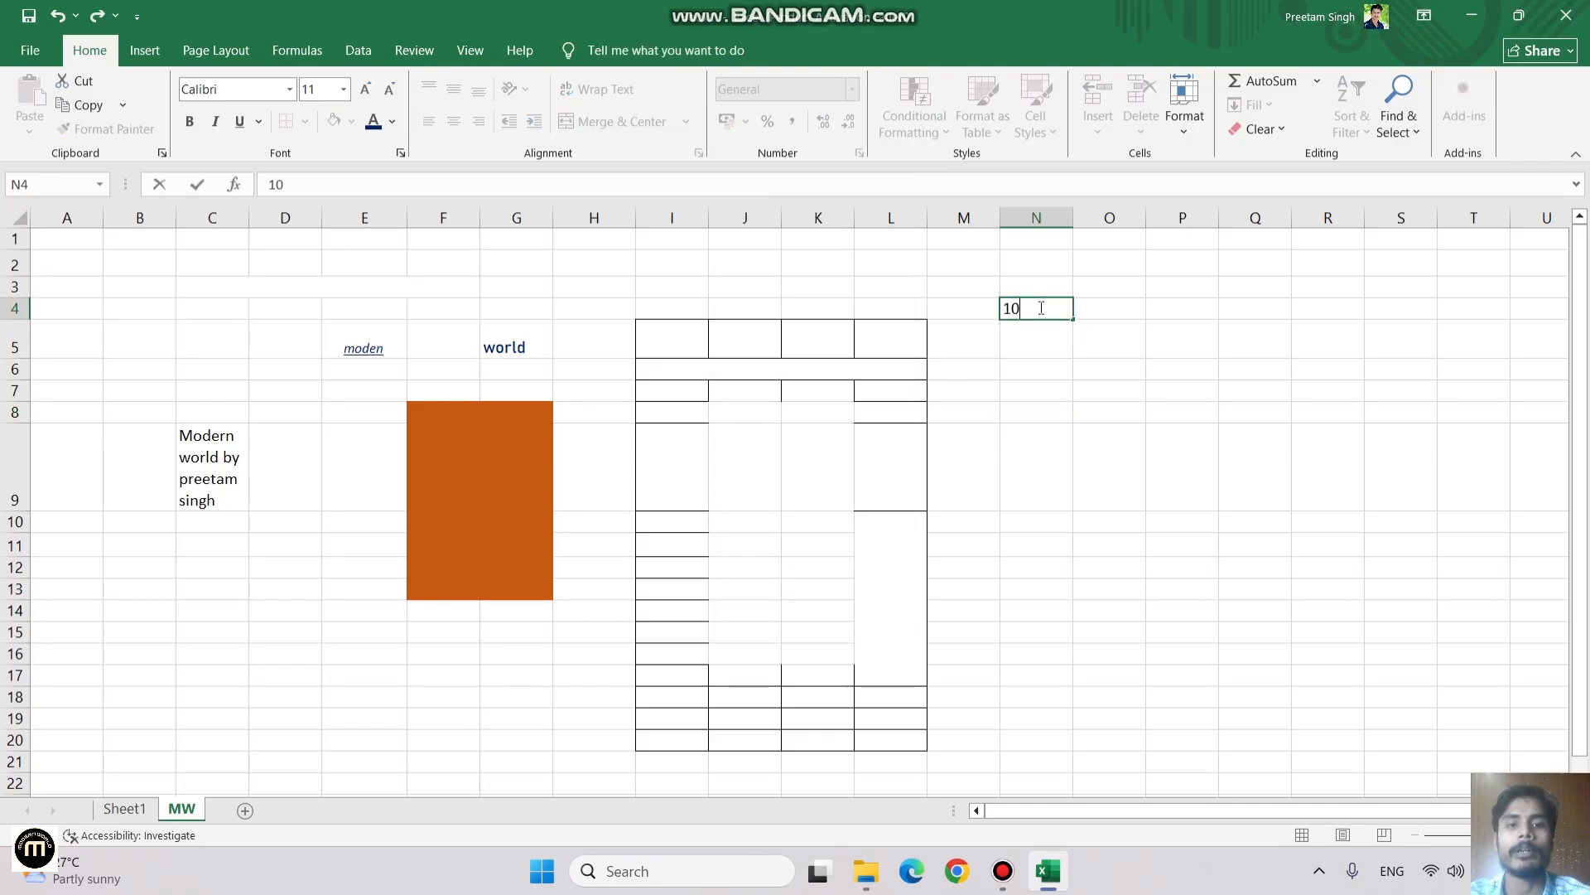
pyautogui.write('0000')
pyautogui.click(1006, 427)
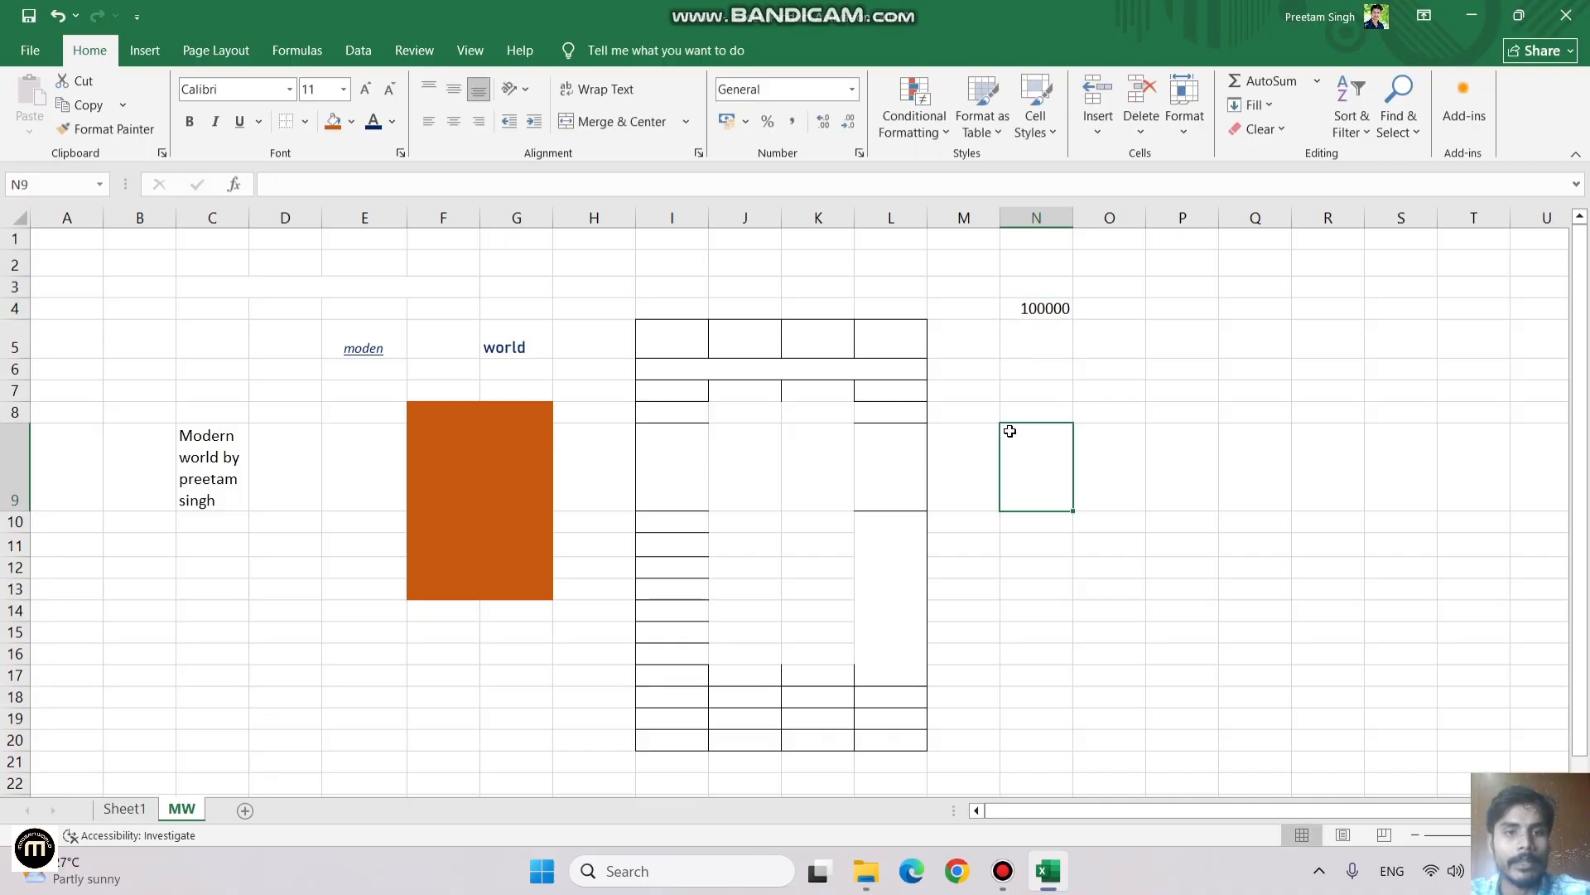
# Step: Increase the decimal places of the number in N4 one at a time, and decrease them to none
pyautogui.click(1045, 304)
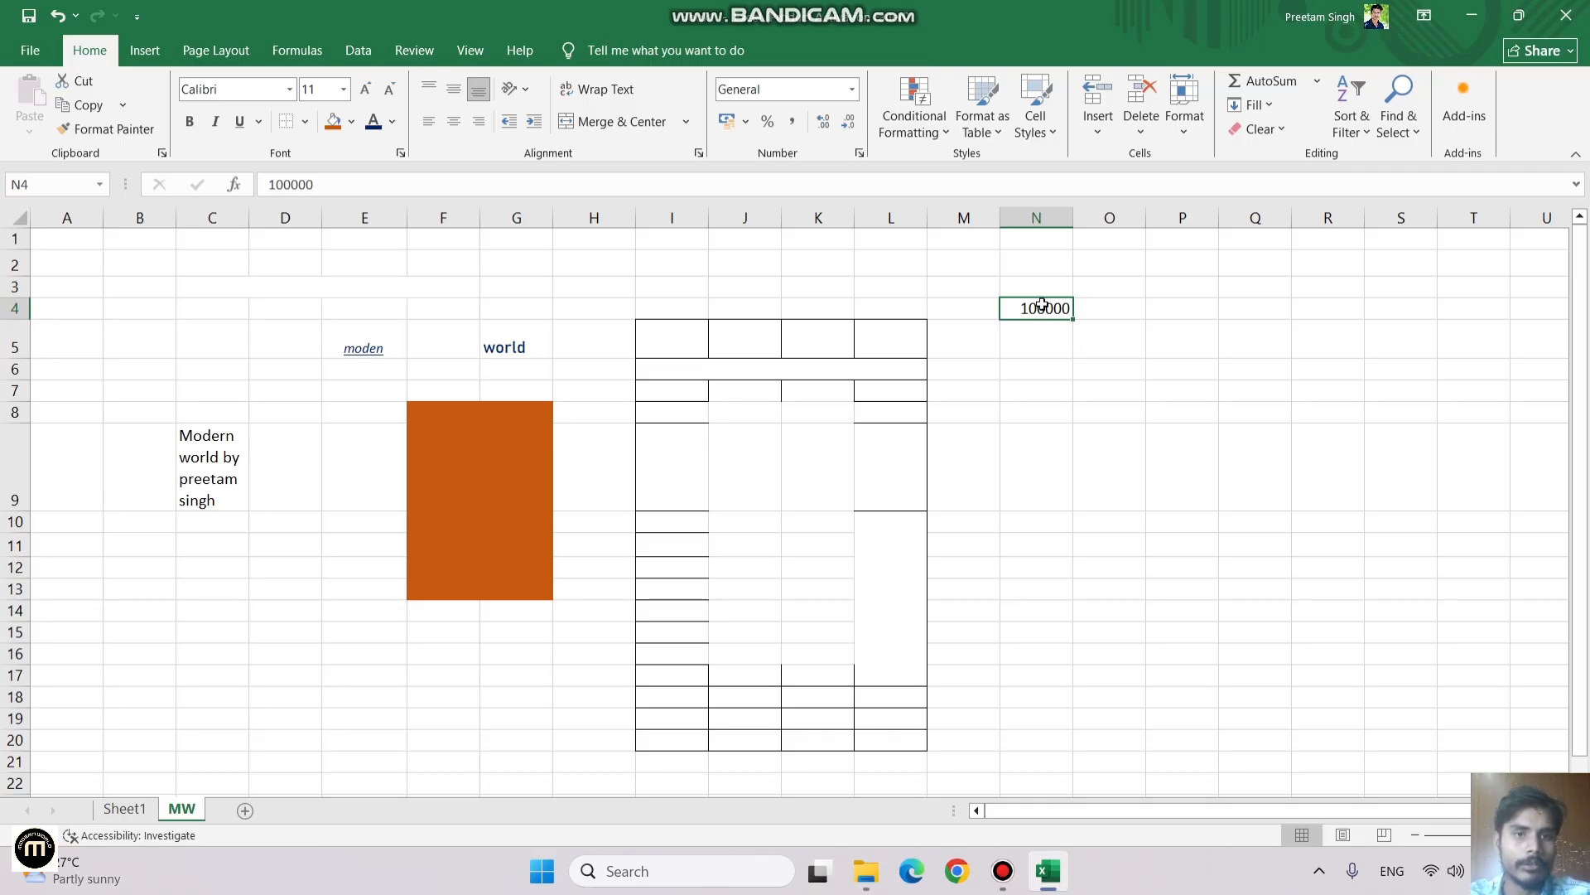
pyautogui.click(822, 122)
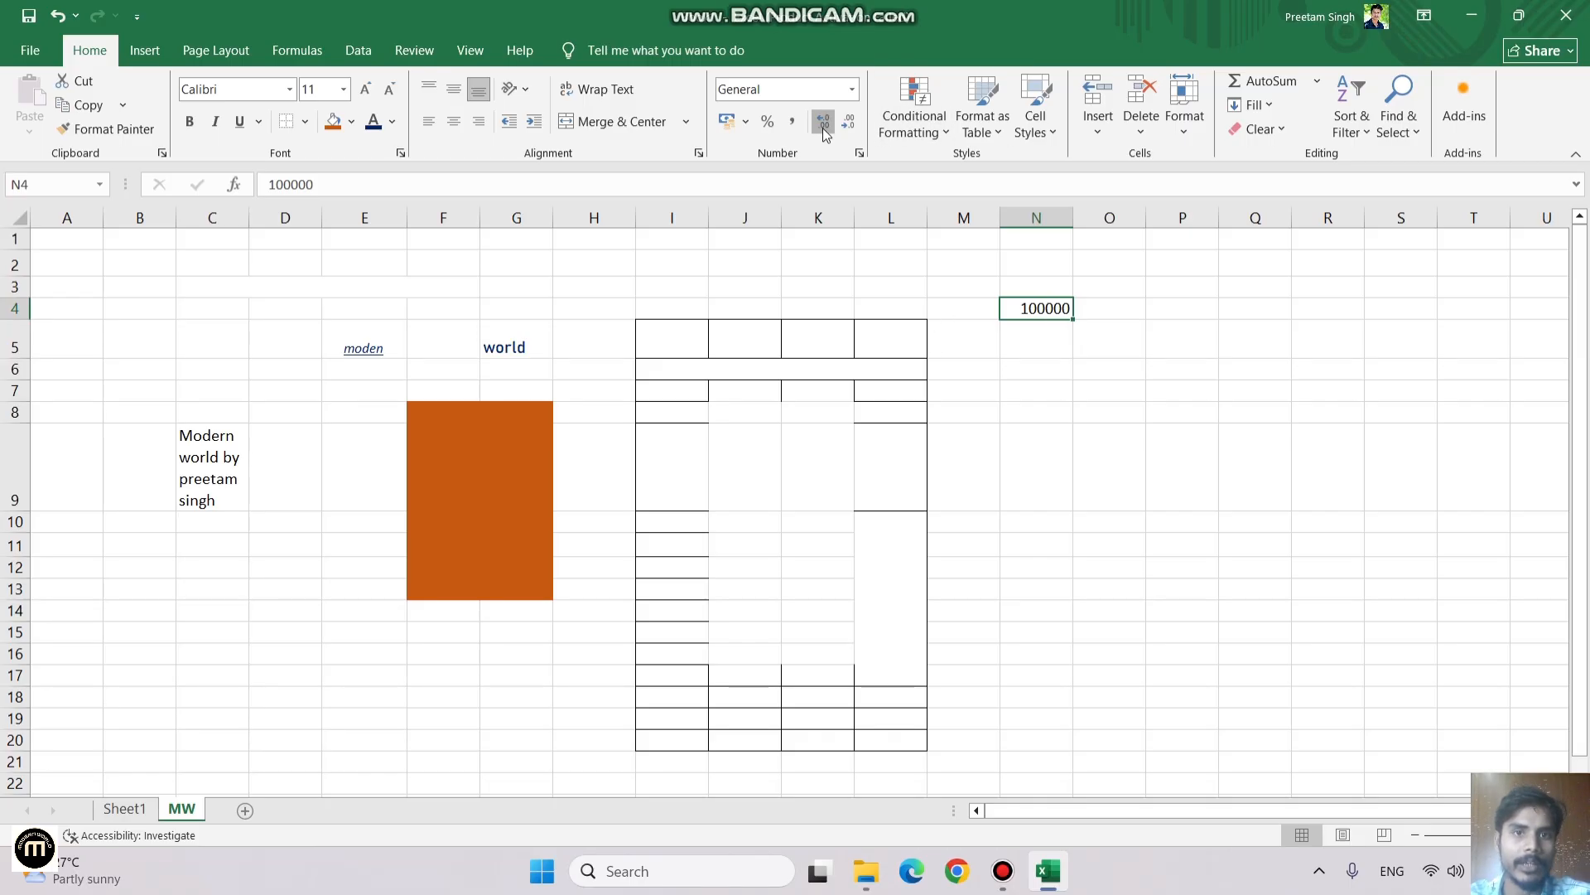
pyautogui.click(823, 122)
pyautogui.click(822, 122)
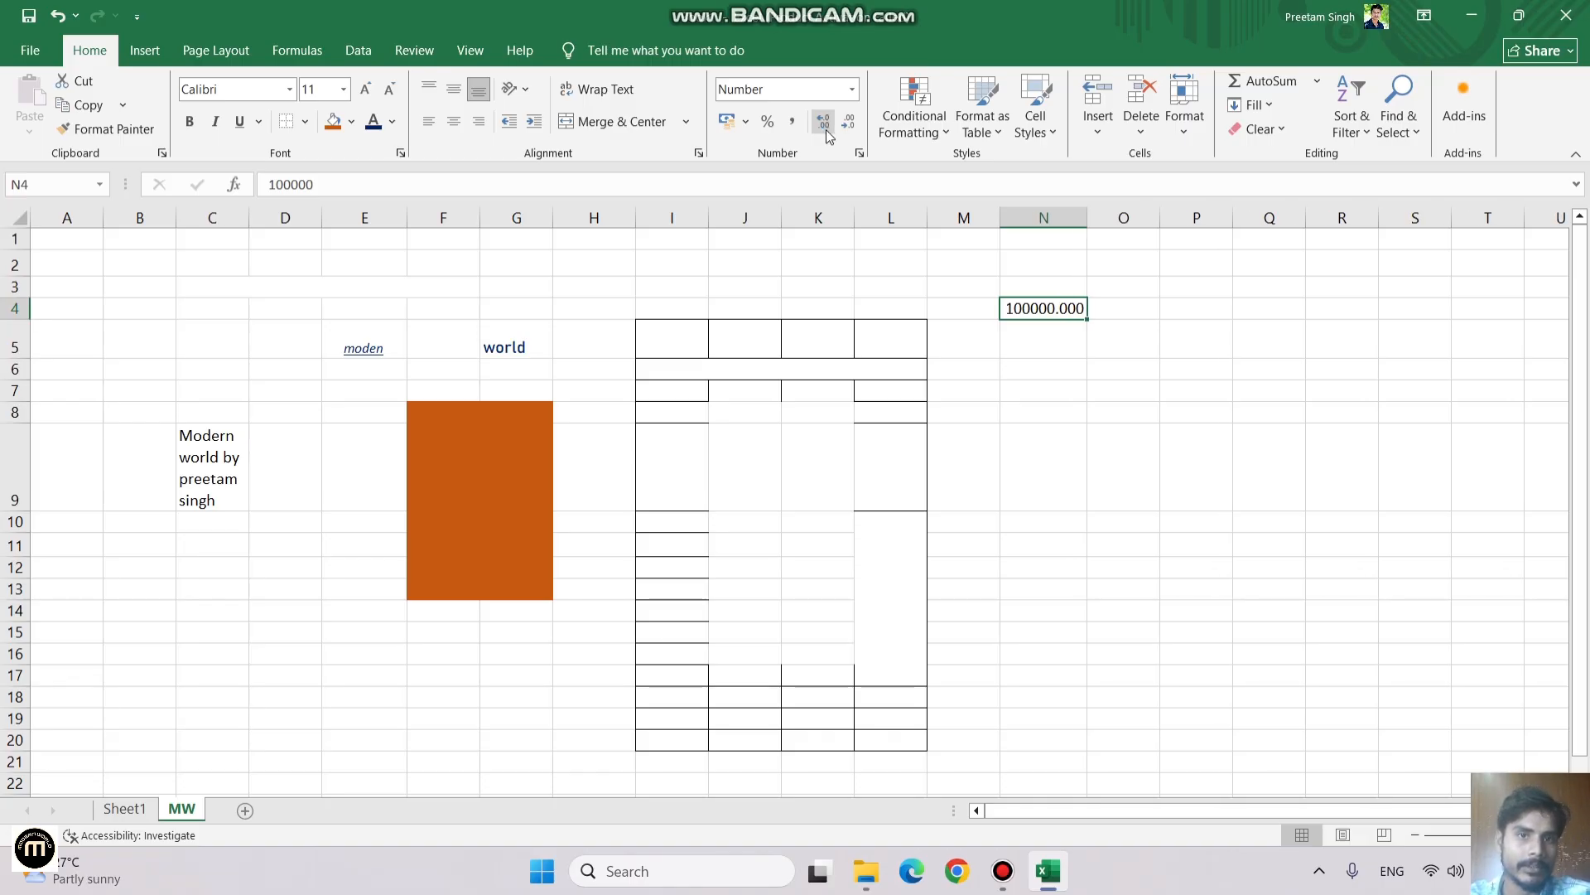
pyautogui.click(827, 131)
pyautogui.click(849, 126)
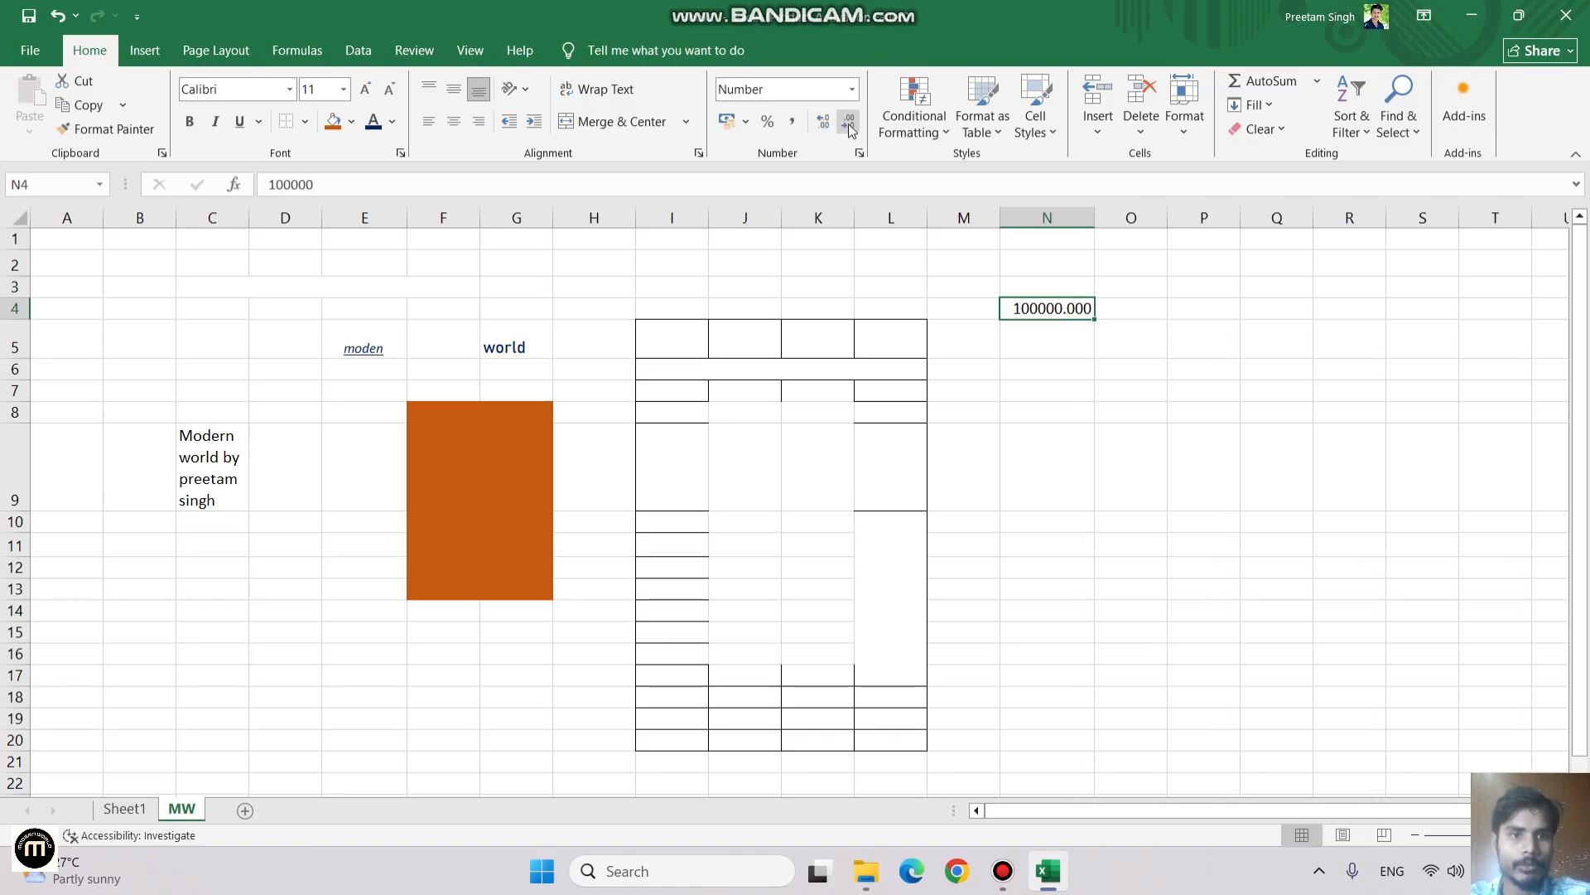
pyautogui.click(850, 127)
pyautogui.click(849, 127)
pyautogui.click(849, 127)
pyautogui.click(984, 397)
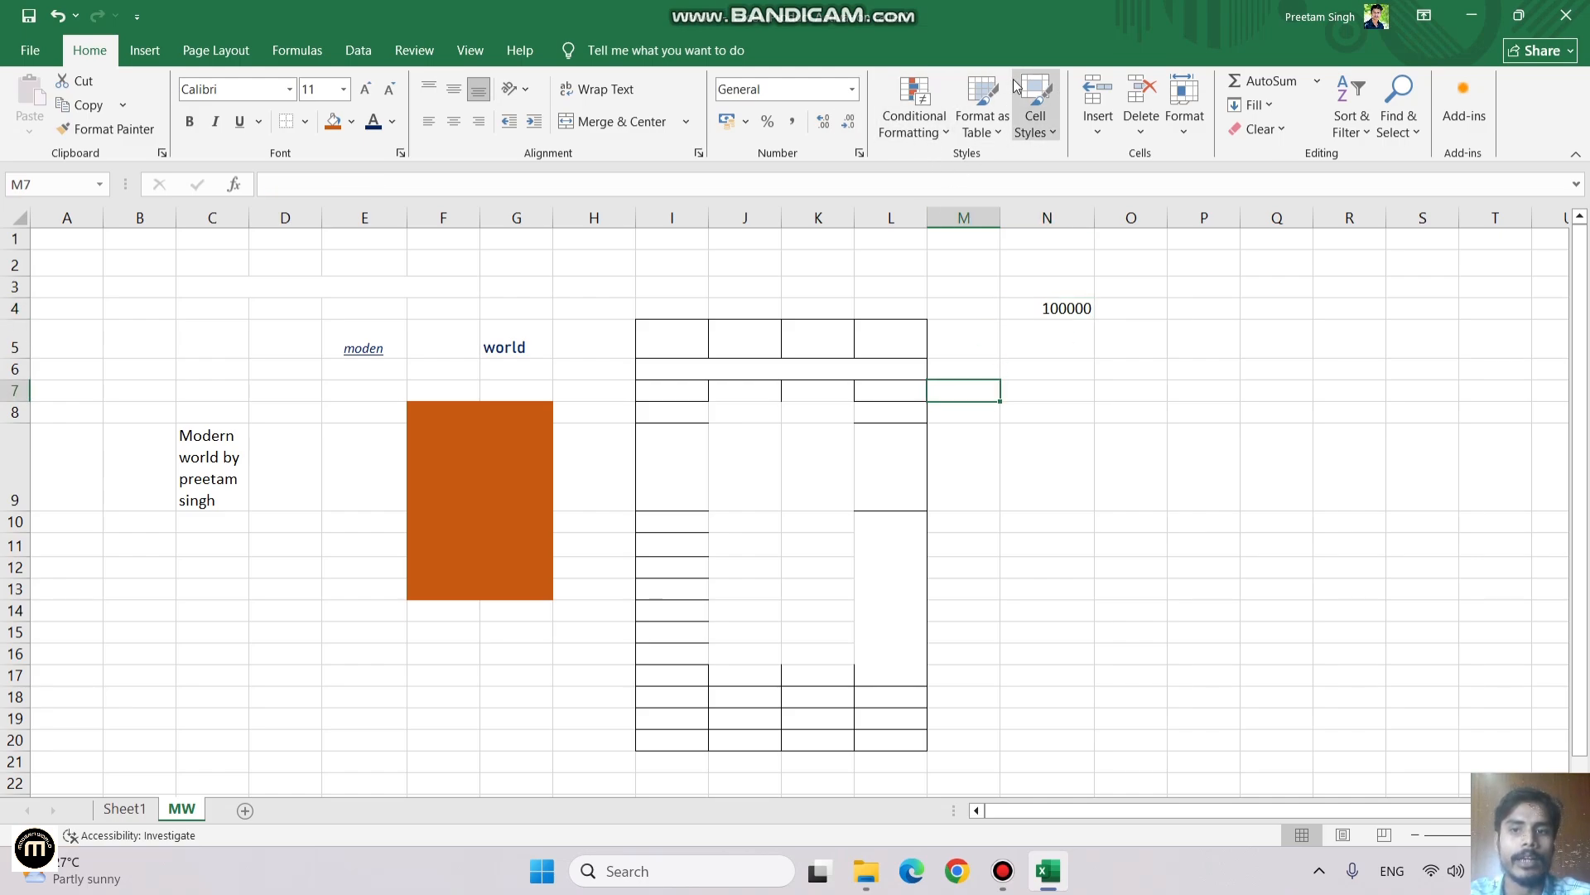
# Step: Enter 1000 in cell N5, directly below the 100000
pyautogui.click(1086, 340)
pyautogui.click(1221, 327)
pyautogui.click(1045, 346)
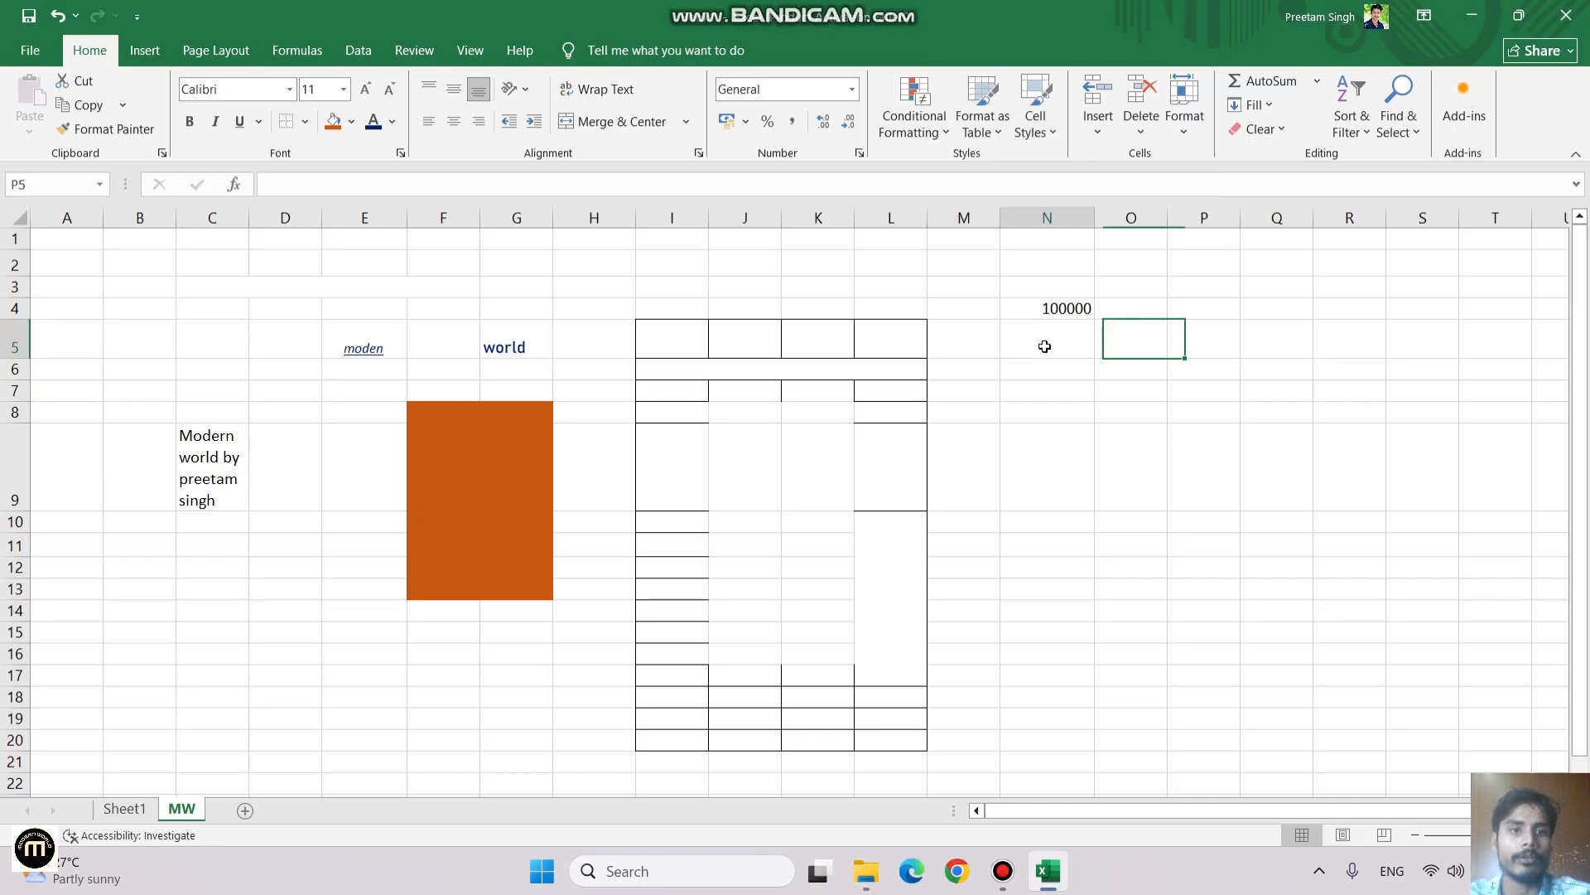
pyautogui.click(1074, 305)
pyautogui.click(1076, 327)
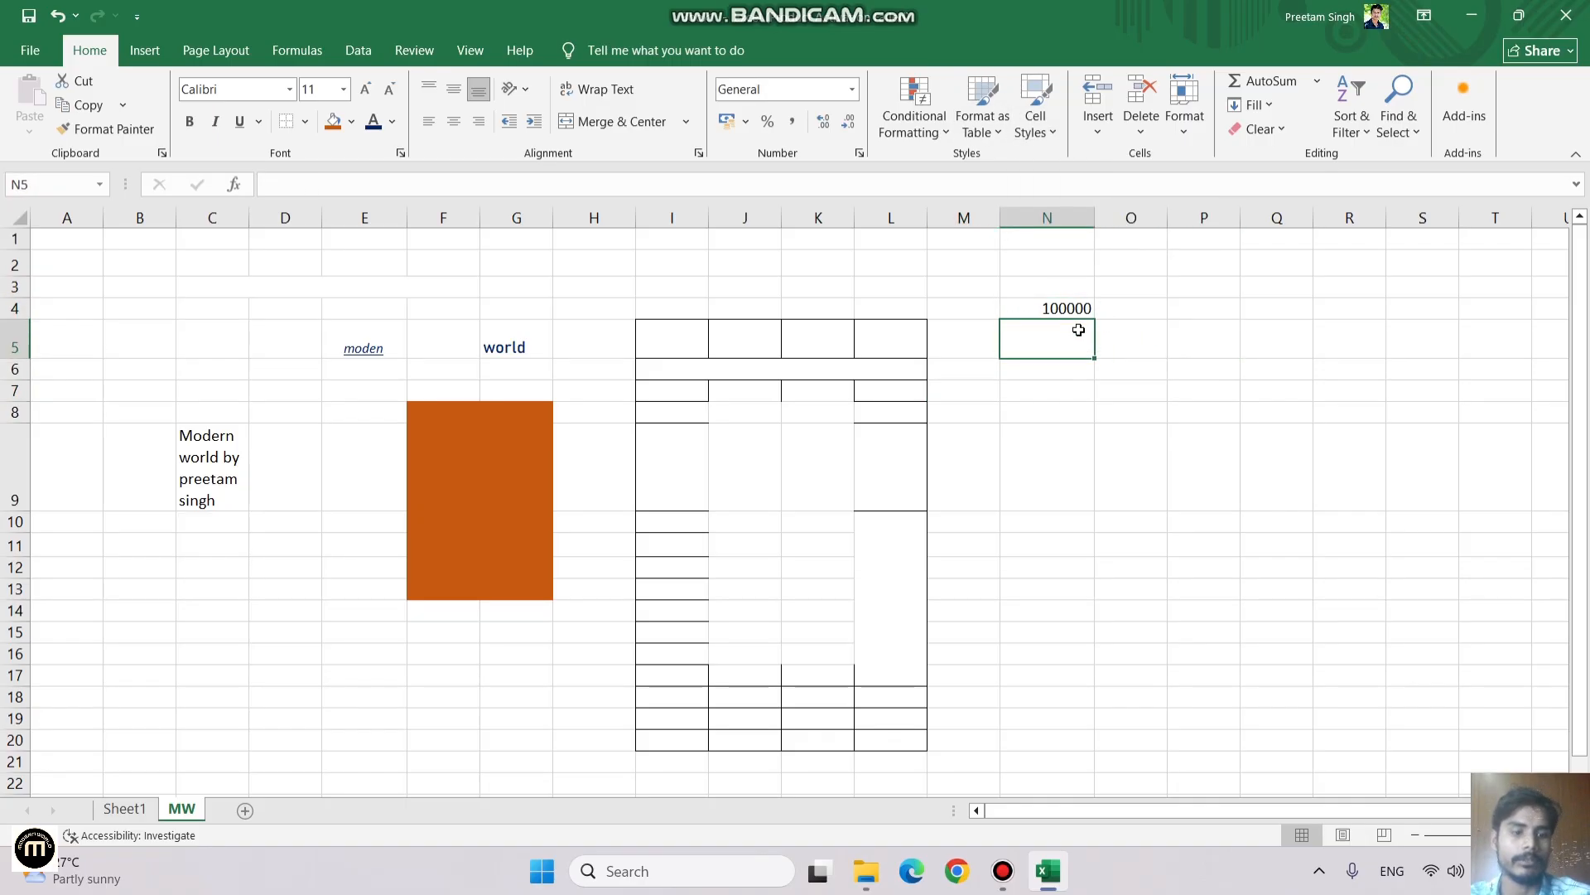
pyautogui.write('1')
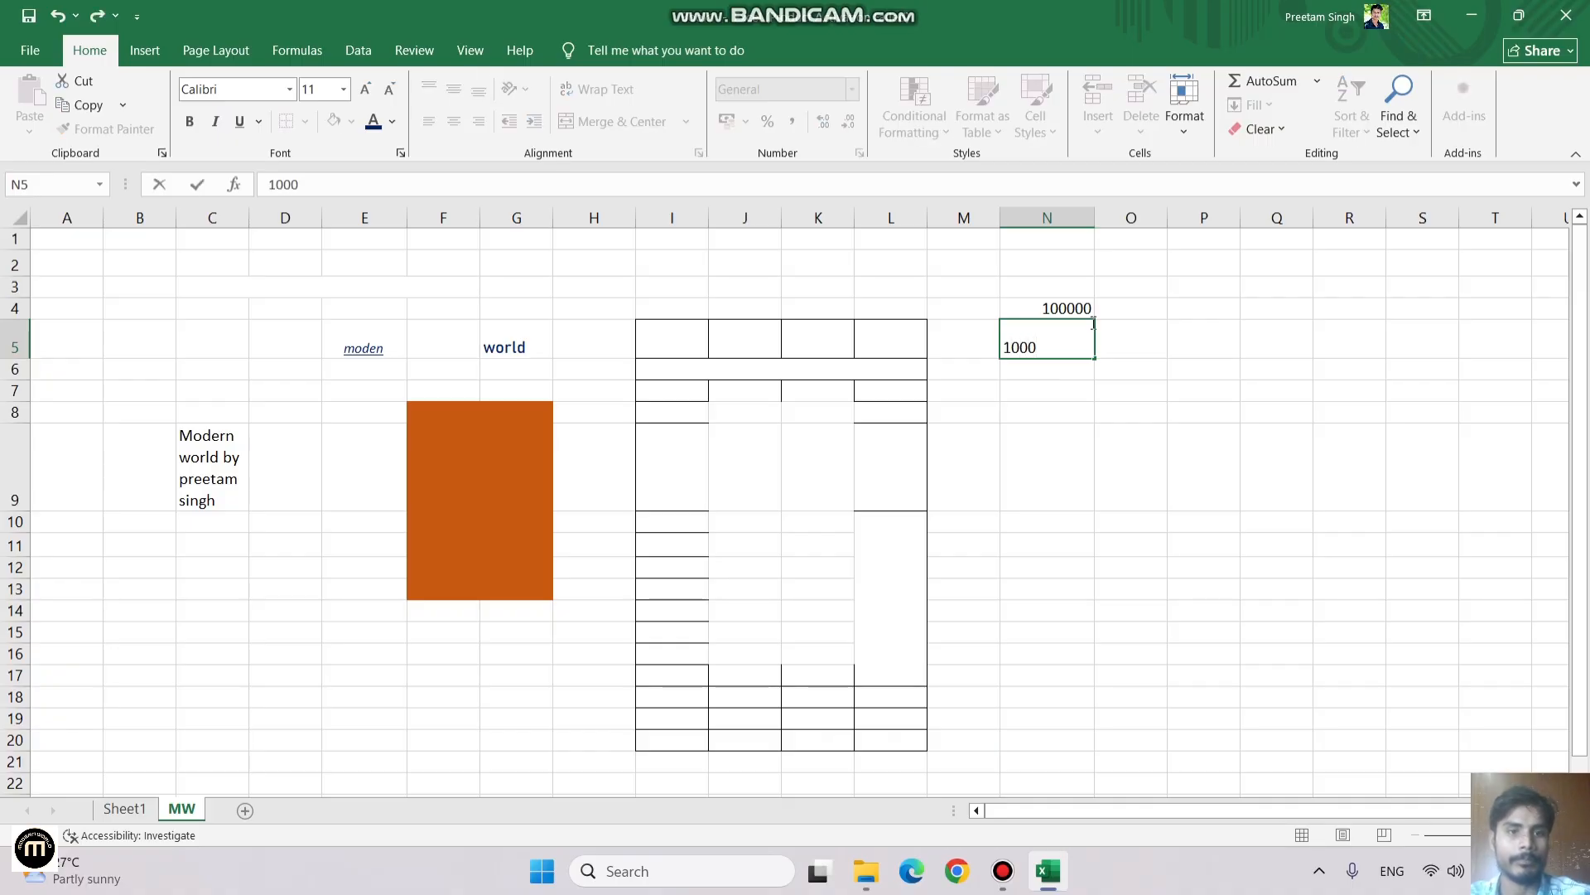
pyautogui.write('000')
pyautogui.click(1224, 331)
# Step: Try a Greater Than conditional formatting rule with a threshold of 1000 and Light Red Fill with Dark Red Text on column N
pyautogui.click(1047, 217)
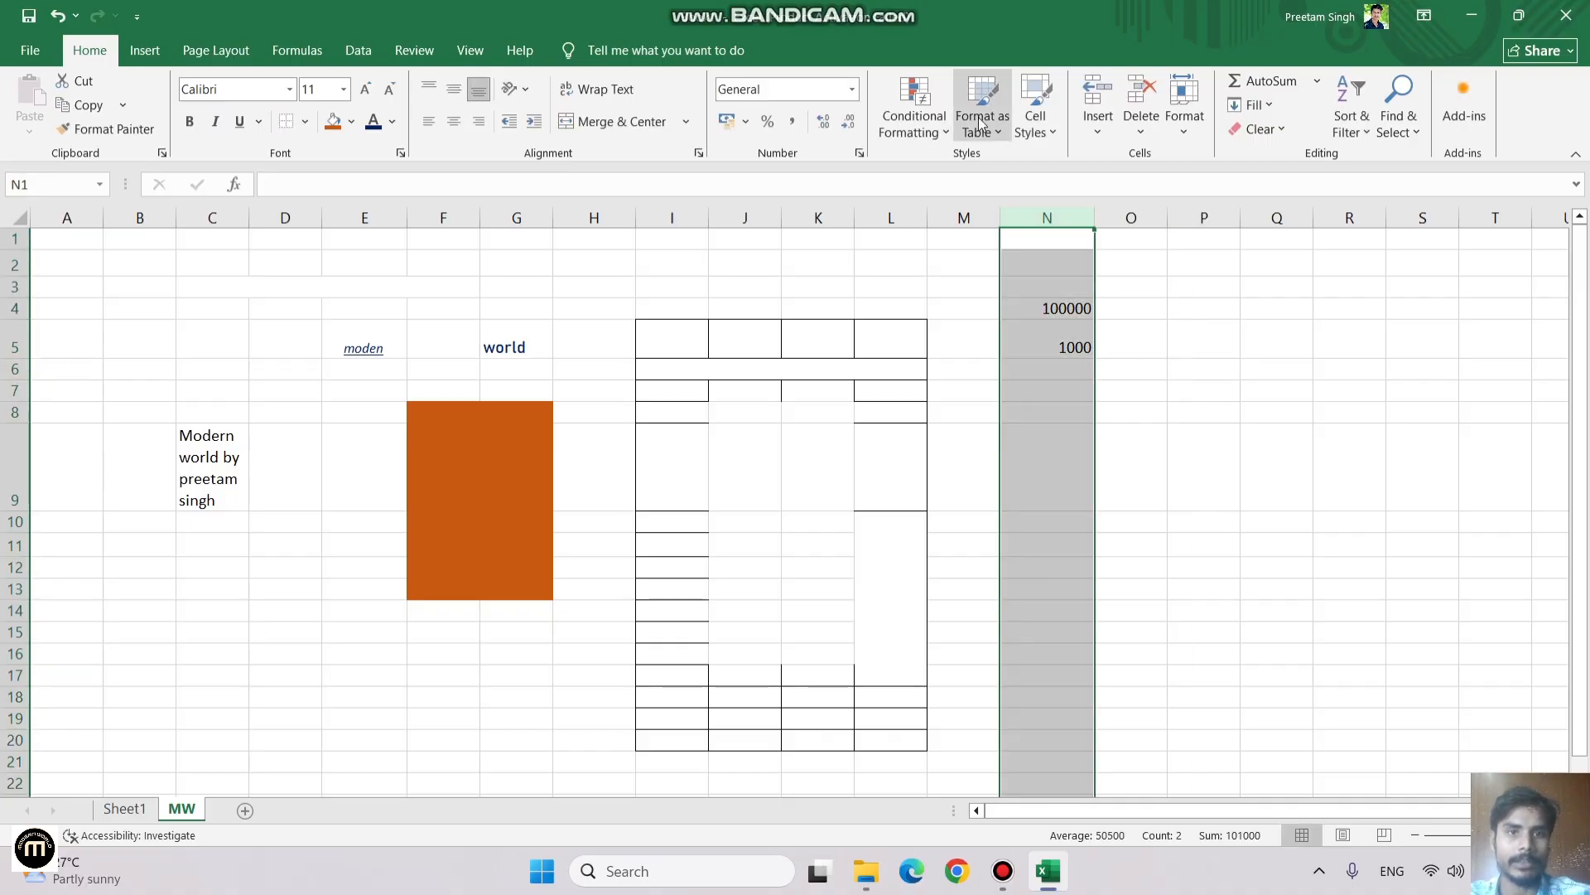
pyautogui.click(938, 126)
pyautogui.moveTo(1019, 164)
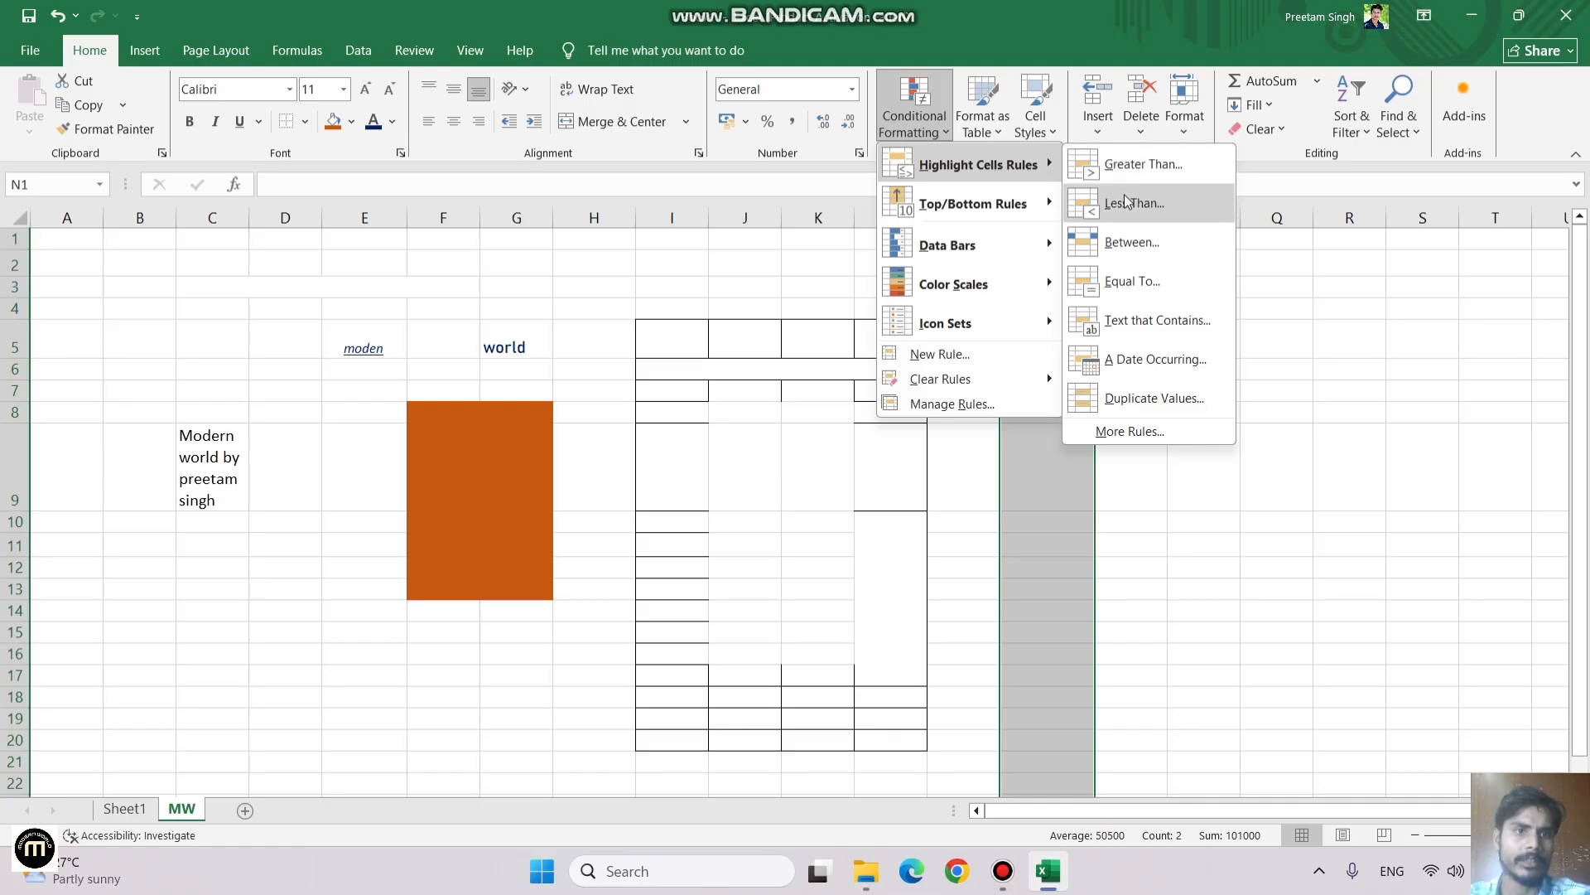
pyautogui.click(1143, 164)
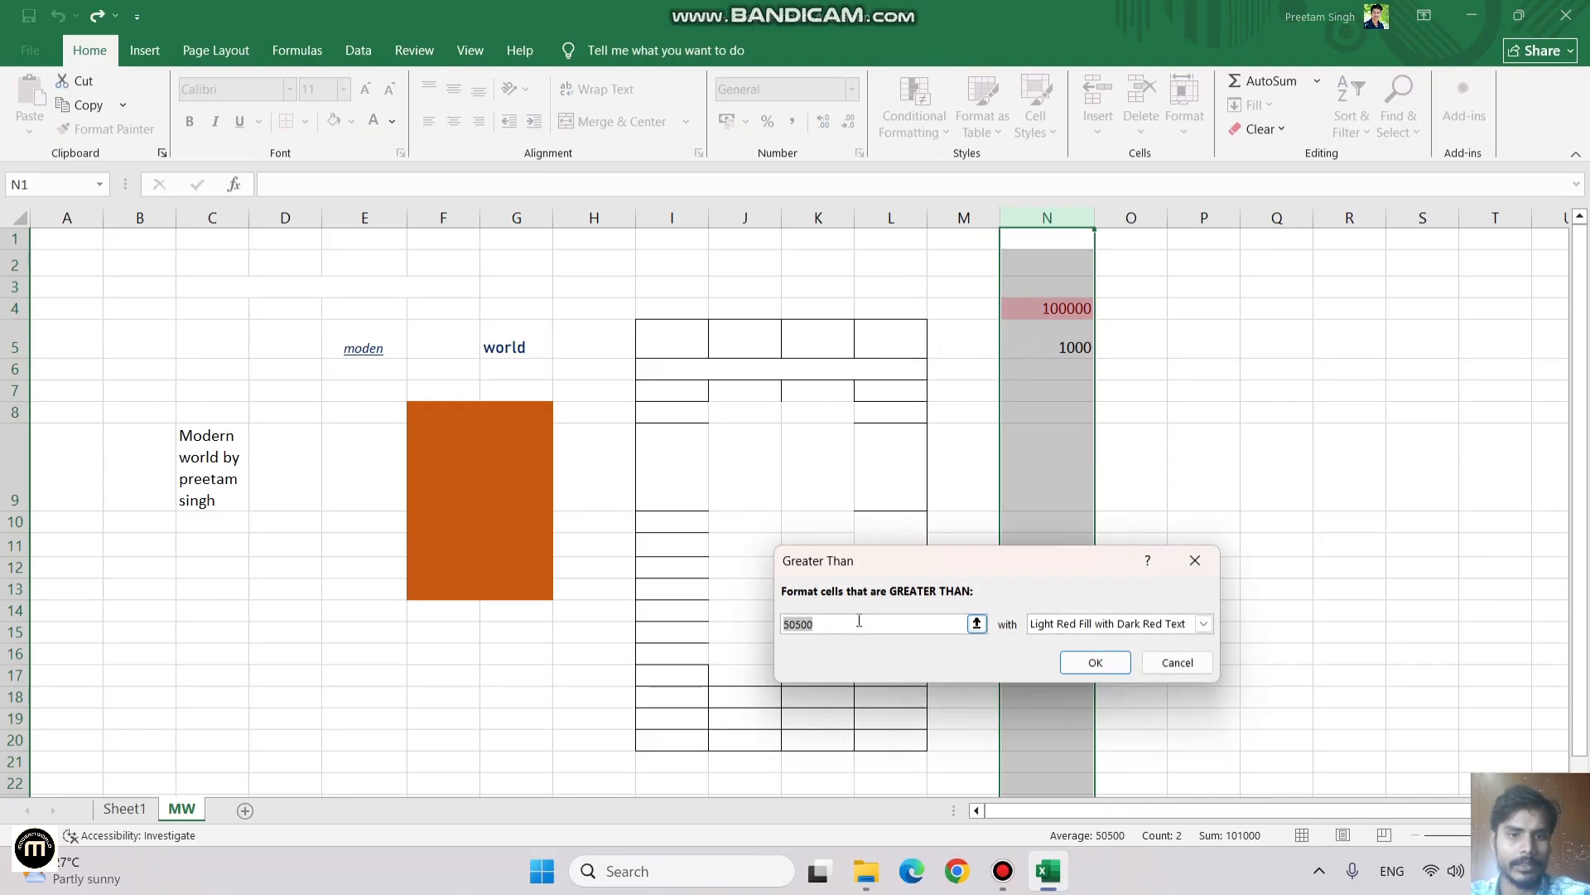
pyautogui.write('0')
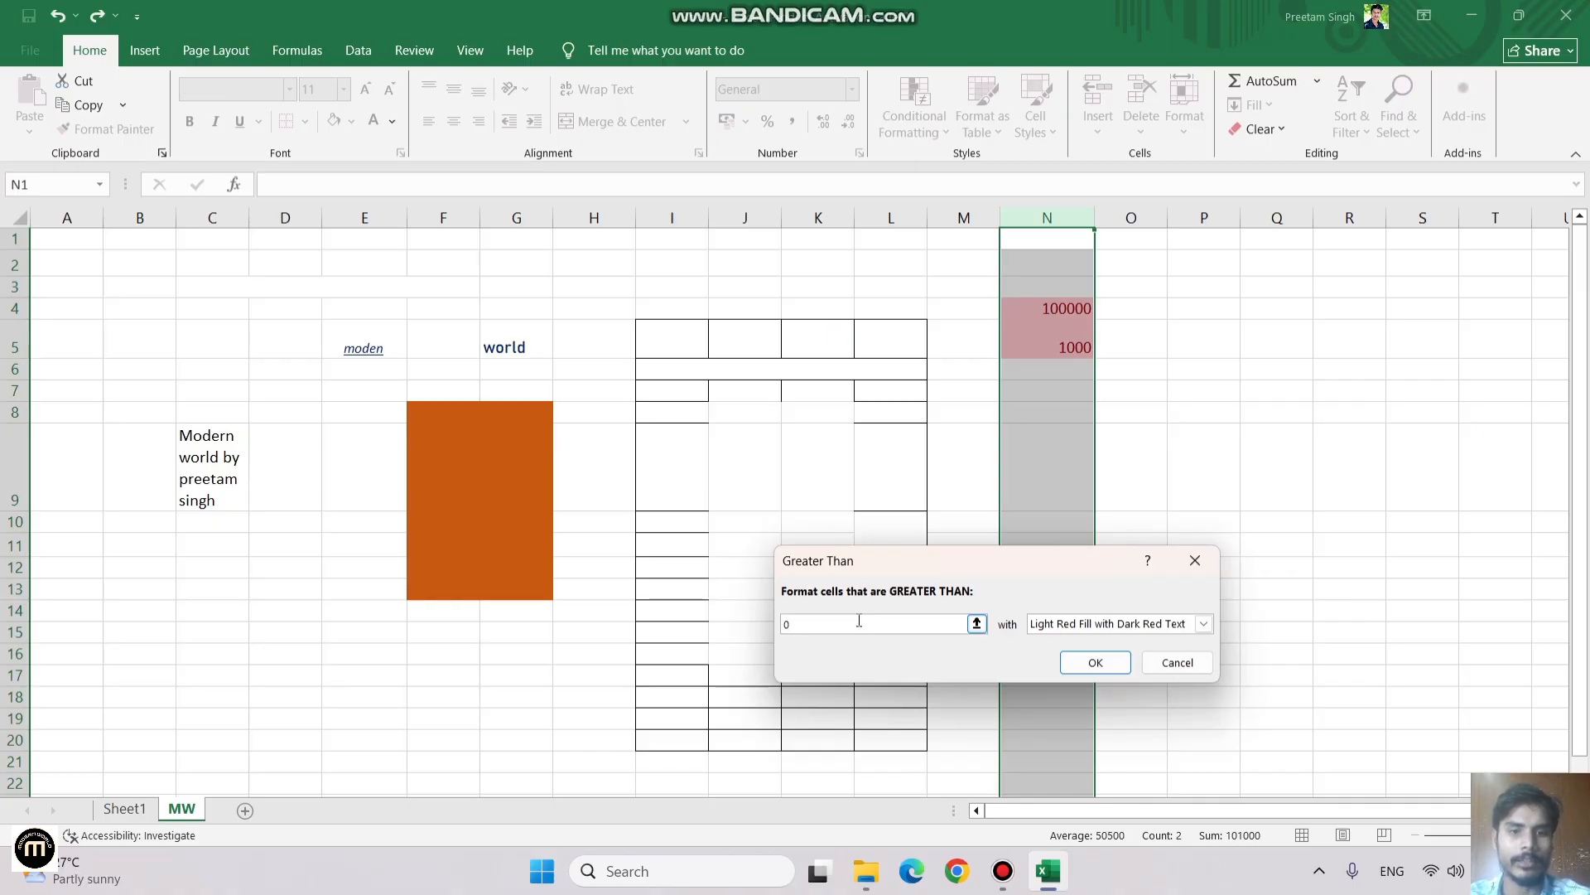
pyautogui.write('000')
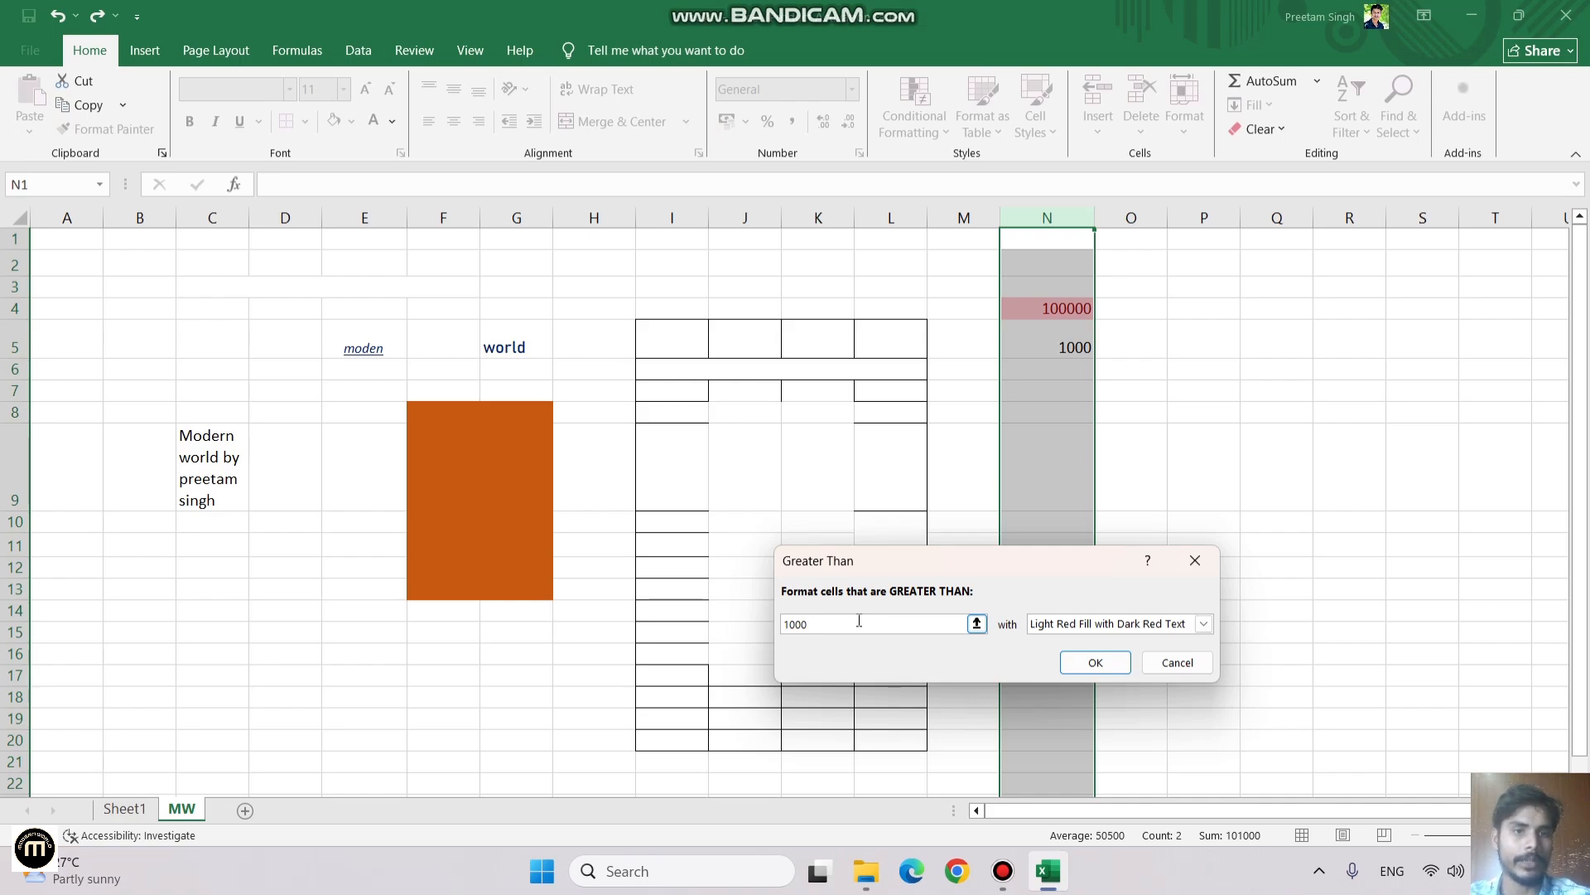
pyautogui.click(1196, 560)
pyautogui.click(1152, 387)
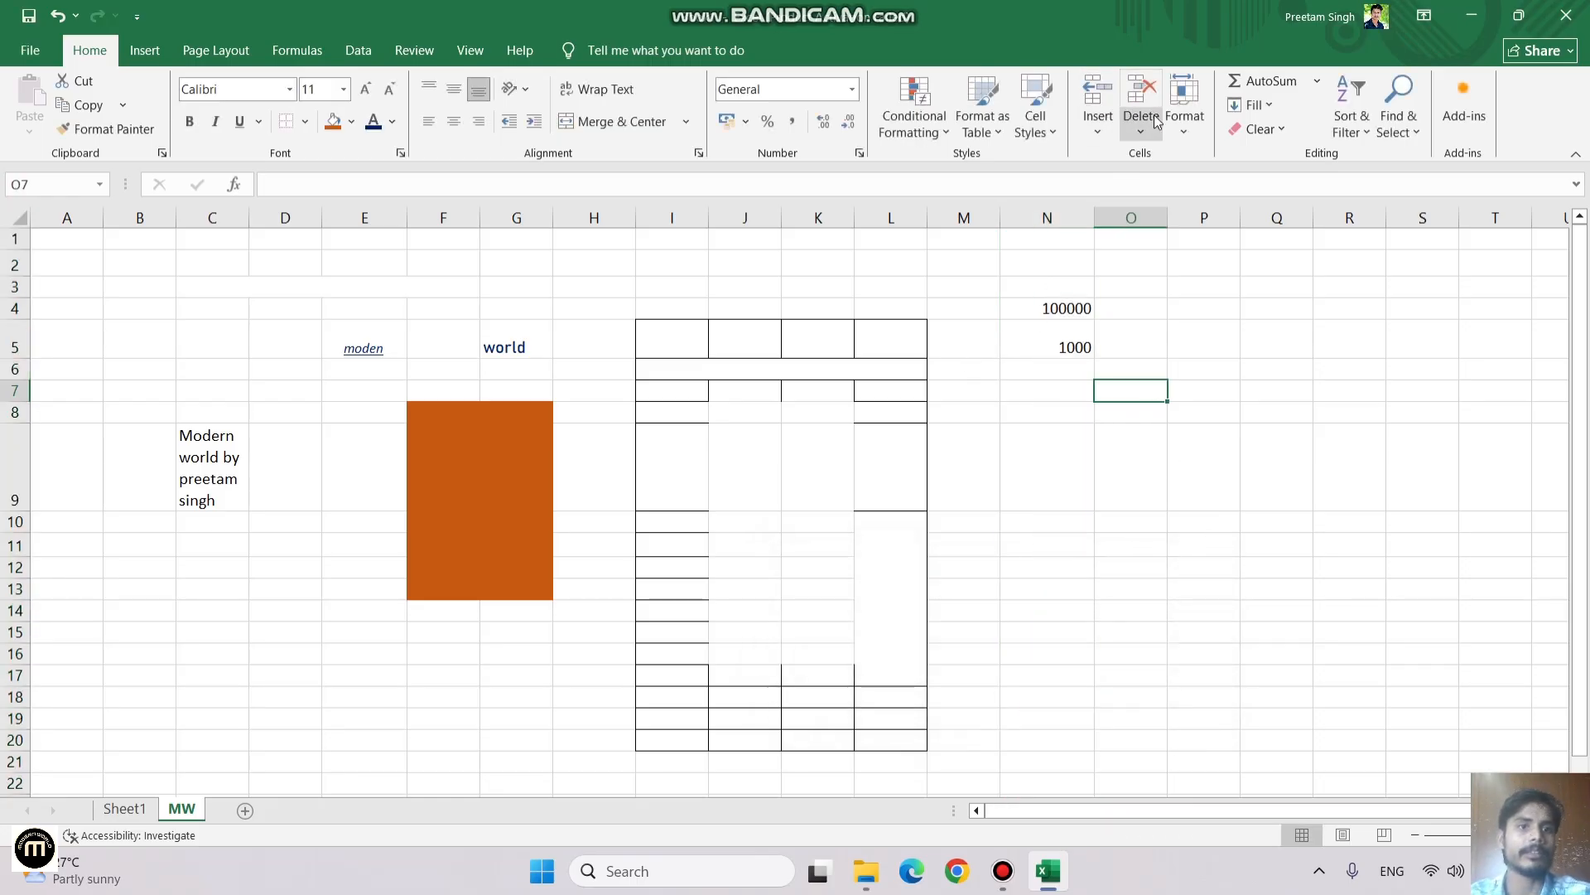
pyautogui.click(1203, 318)
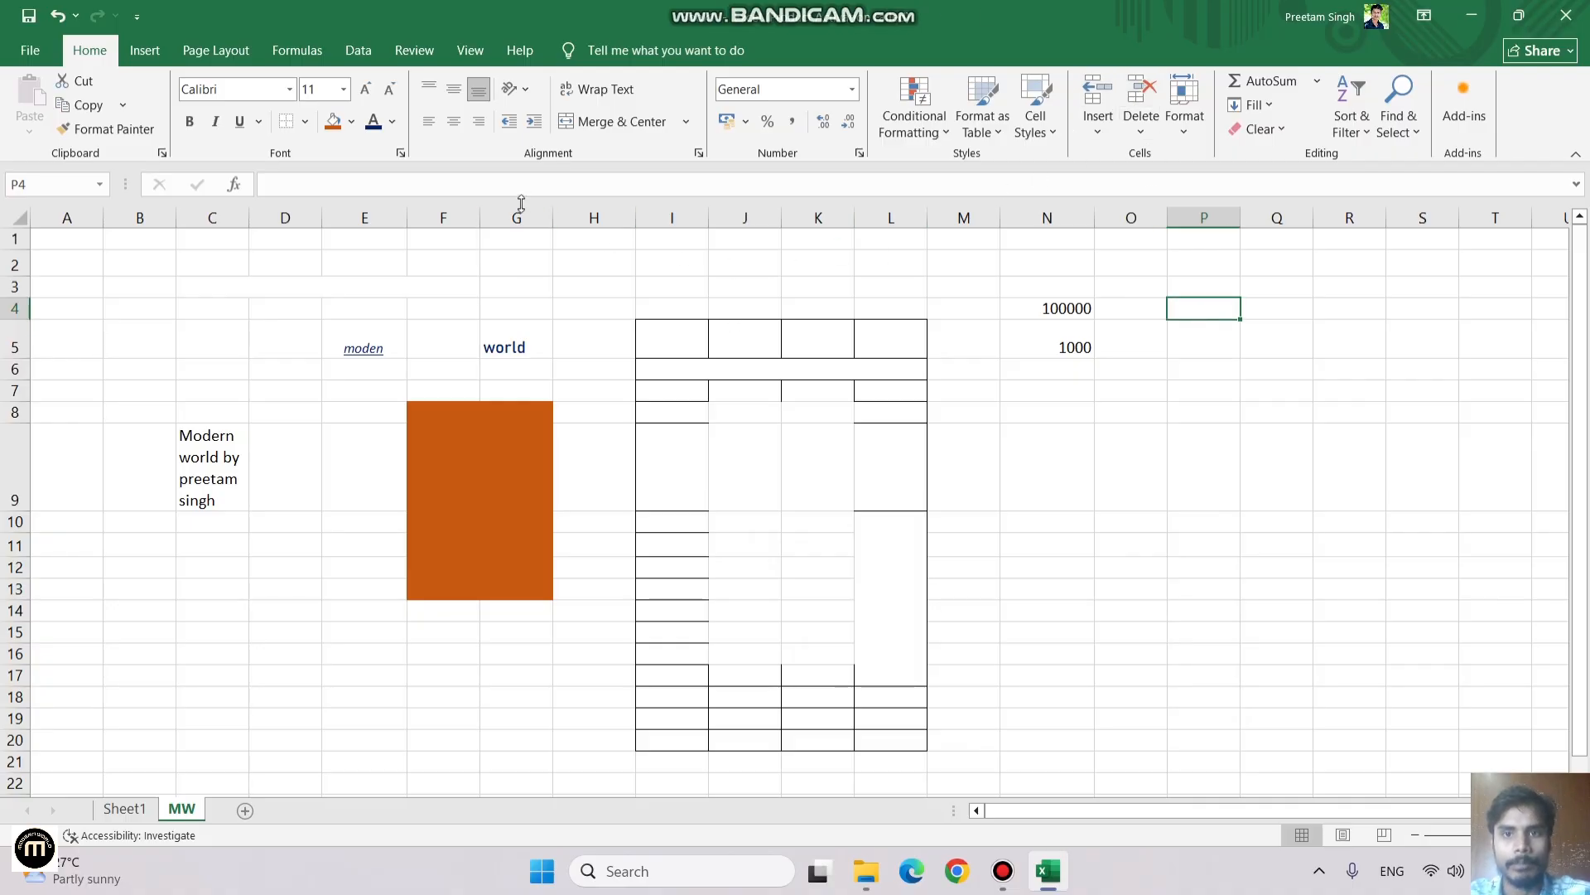
# Step: Delete the whole of column F, between the "moden" and "world" columns
pyautogui.click(497, 469)
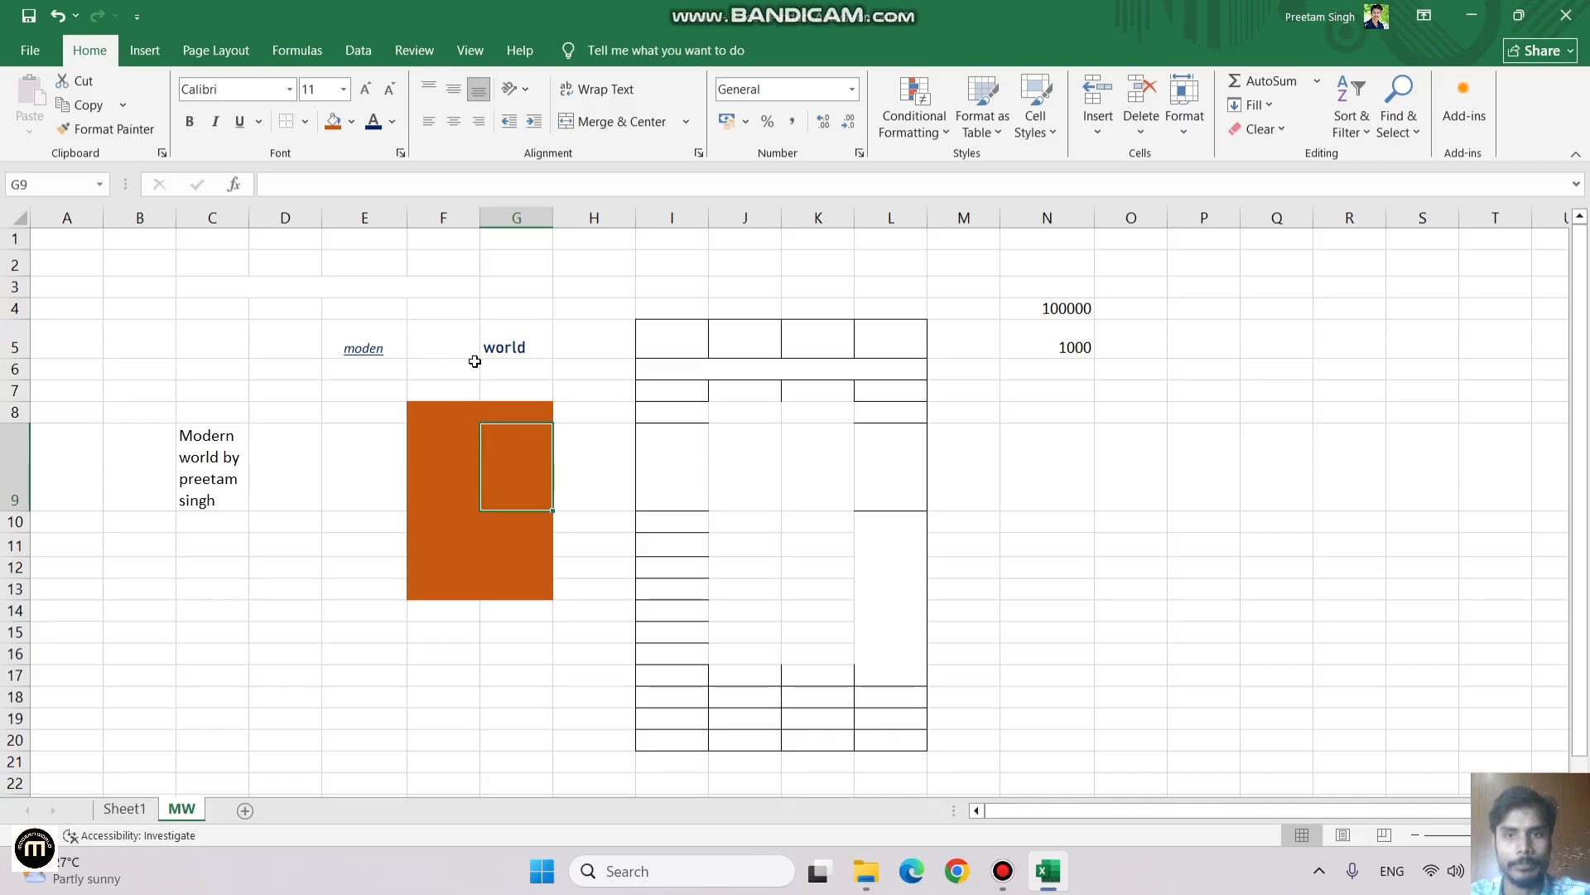
pyautogui.click(452, 218)
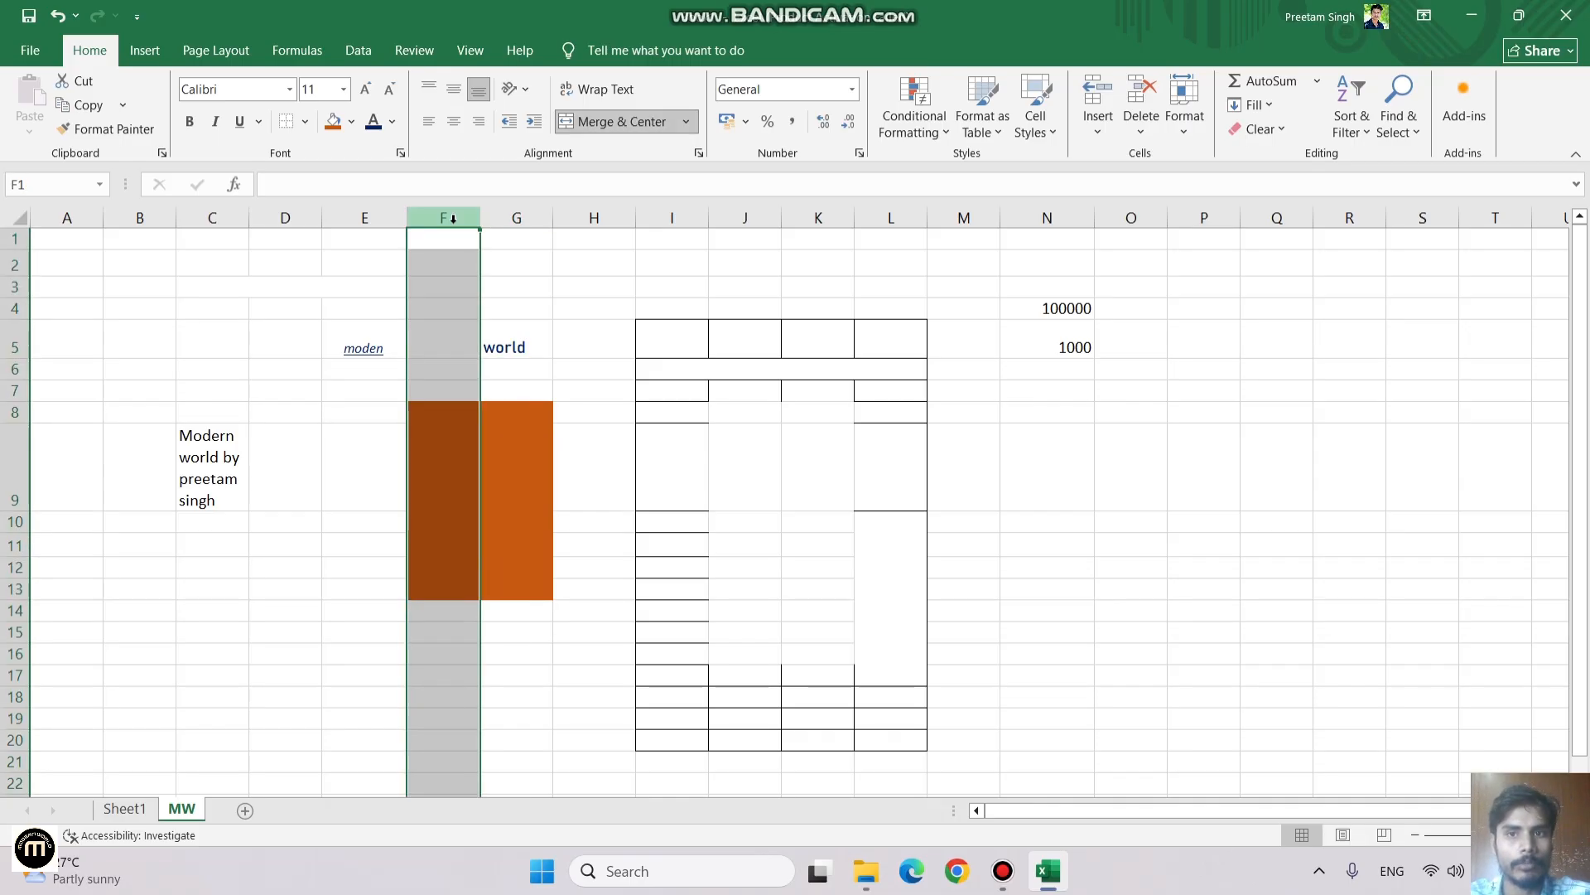
pyautogui.click(1136, 99)
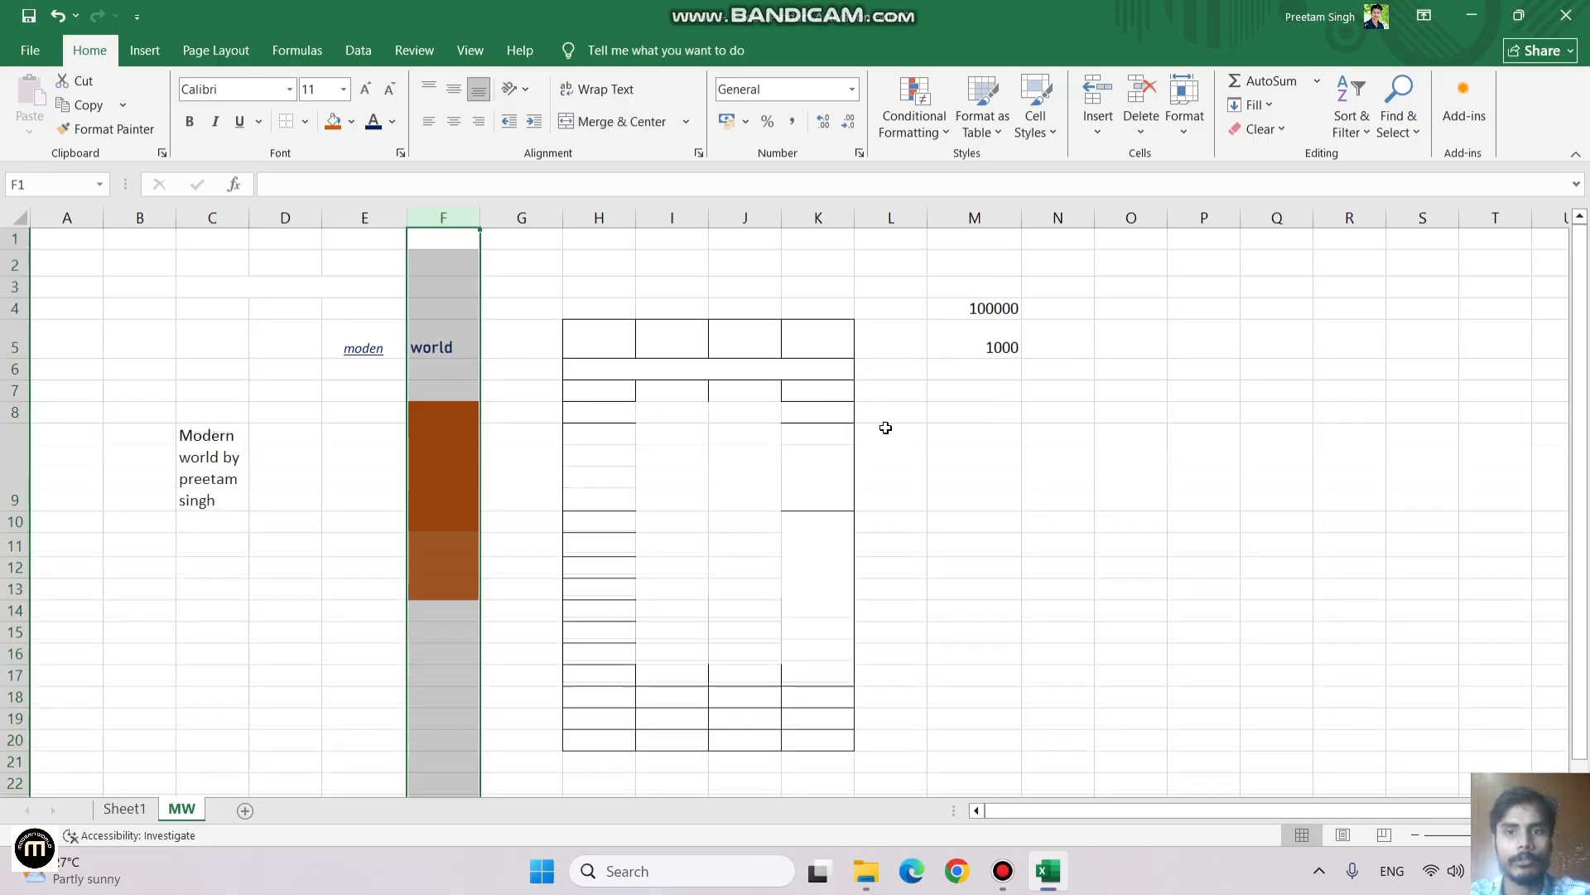
pyautogui.click(849, 549)
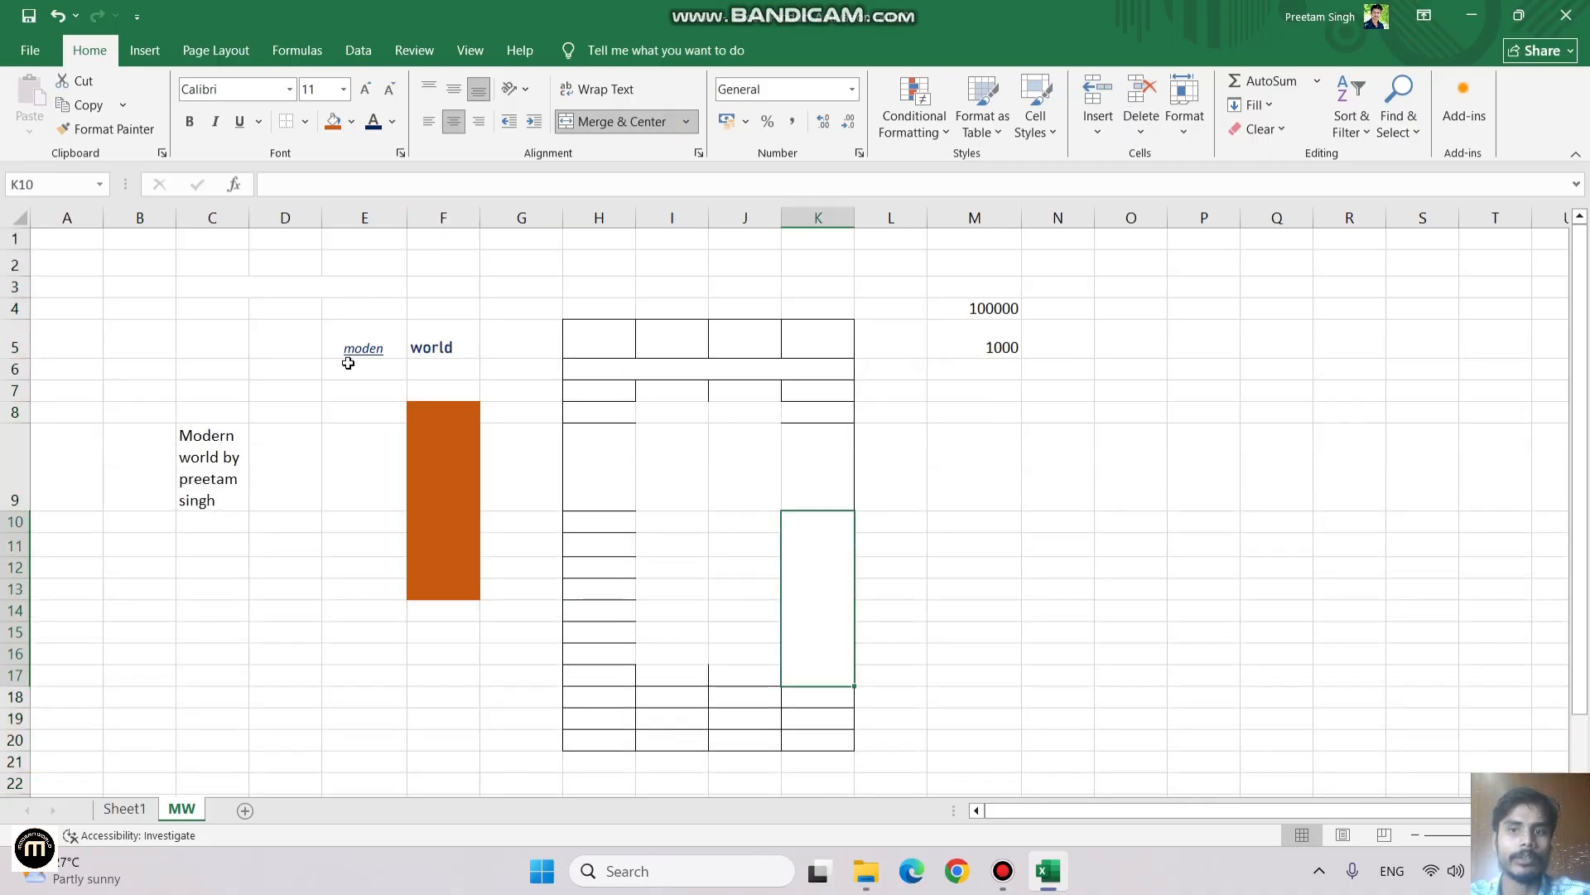
# Step: Insert a blank column to the left of the "world" column and delete that new column again
pyautogui.click(448, 212)
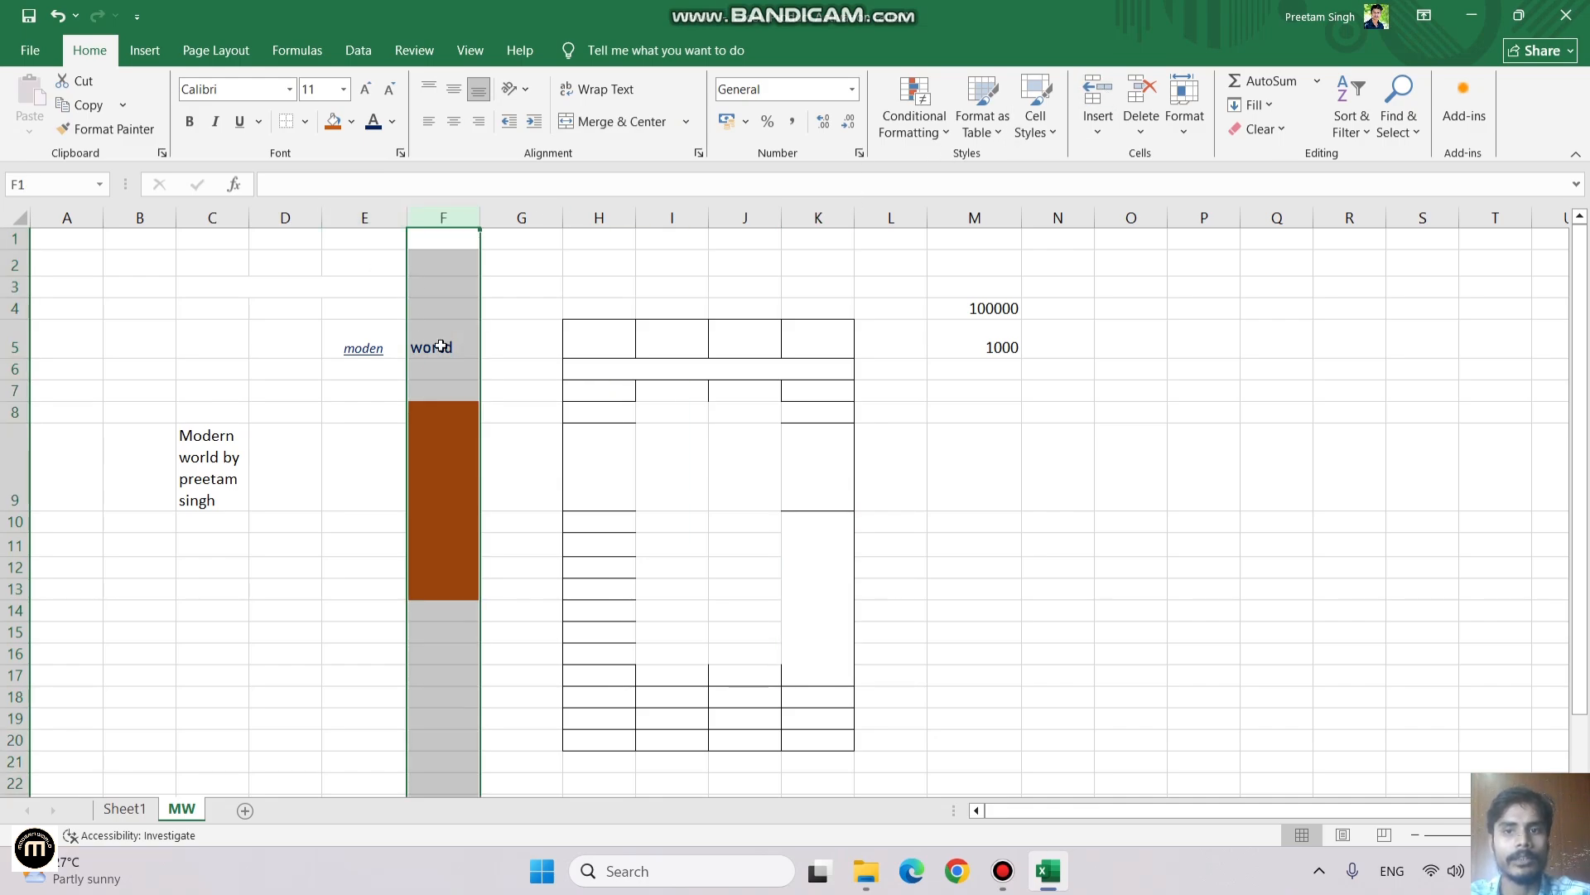
pyautogui.click(575, 497)
pyautogui.click(452, 212)
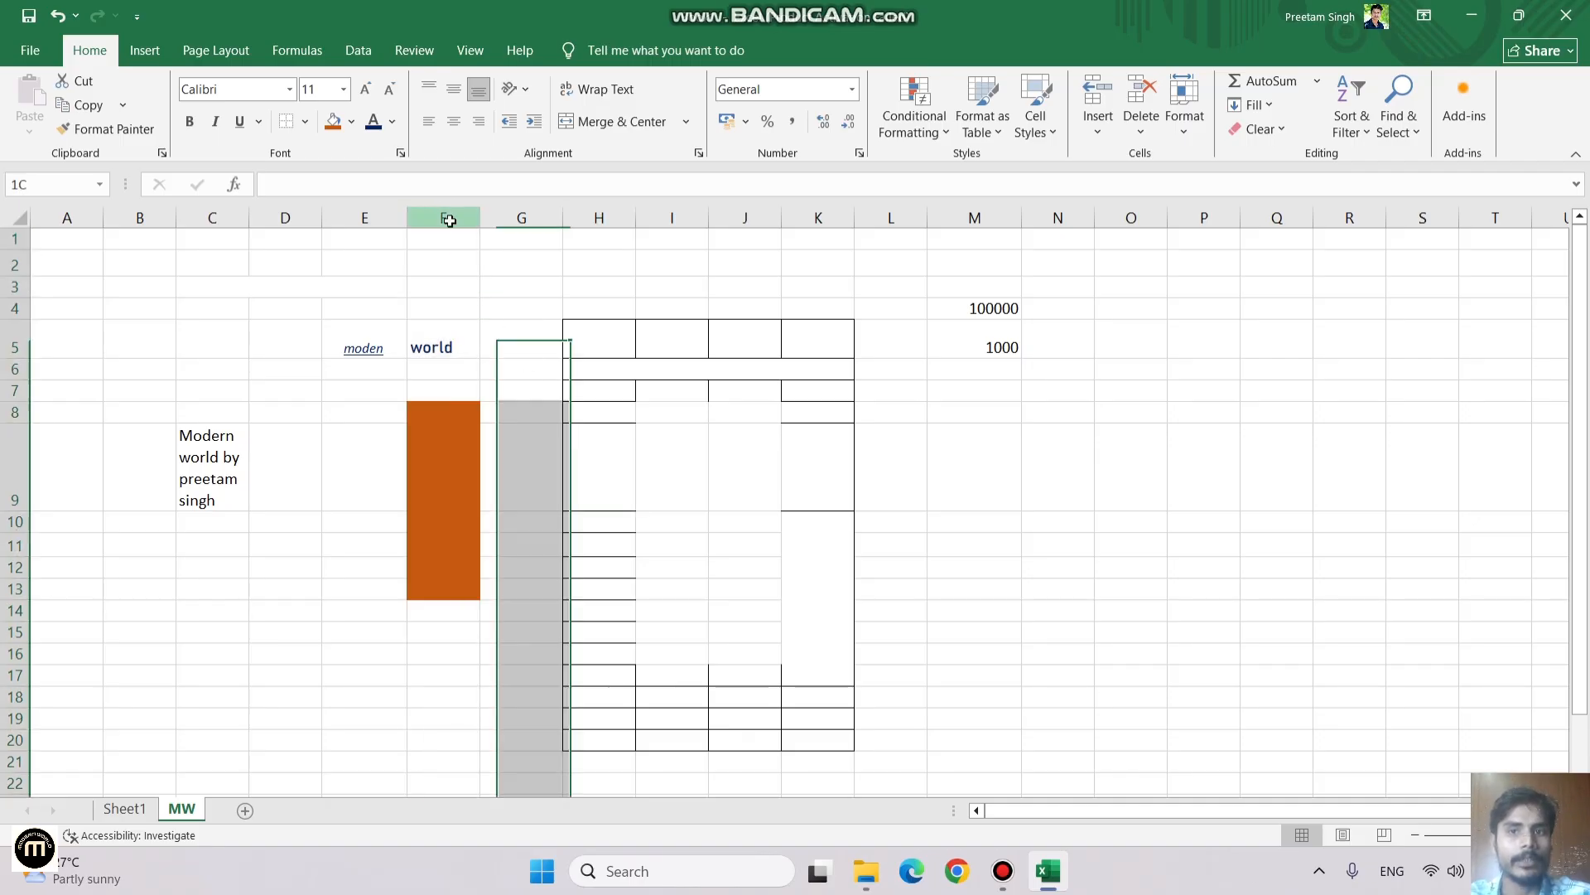
pyautogui.click(1097, 98)
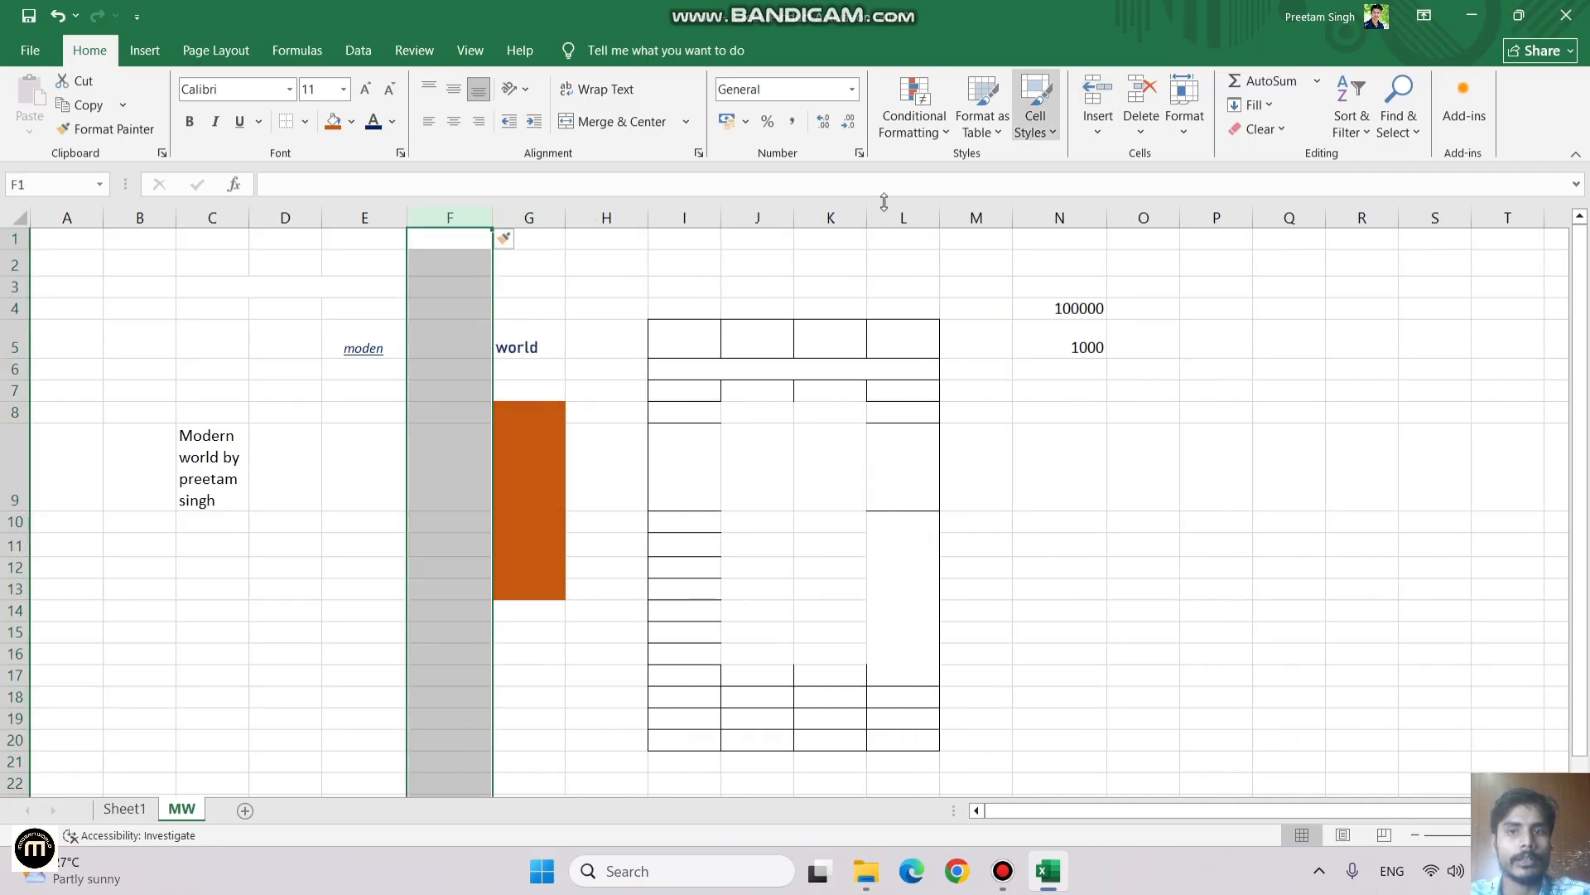
pyautogui.click(468, 331)
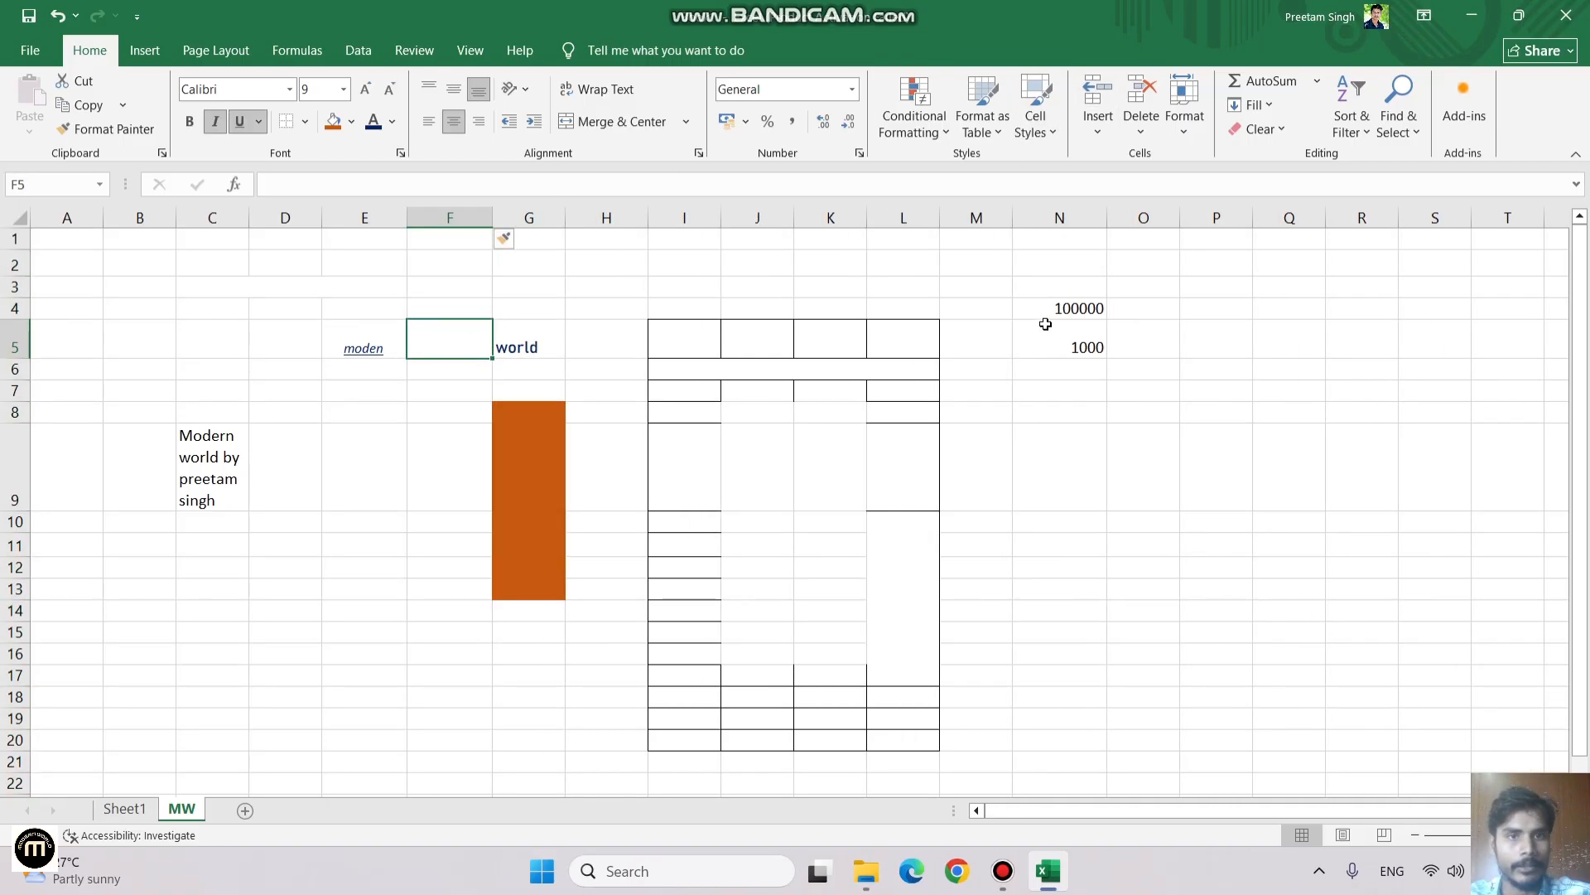
pyautogui.click(451, 216)
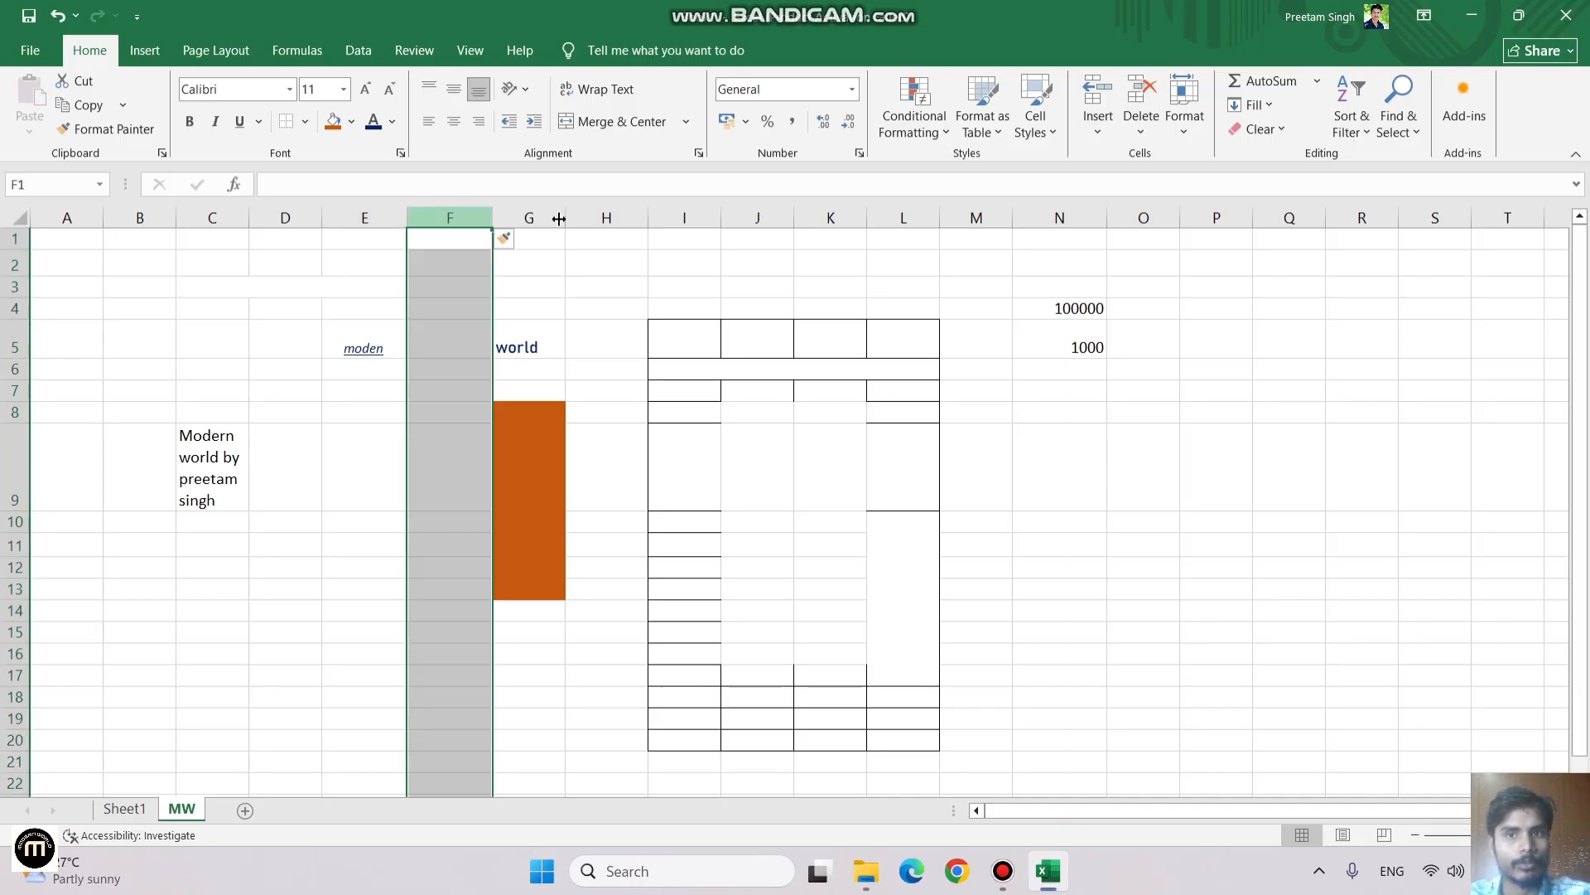
pyautogui.click(1147, 94)
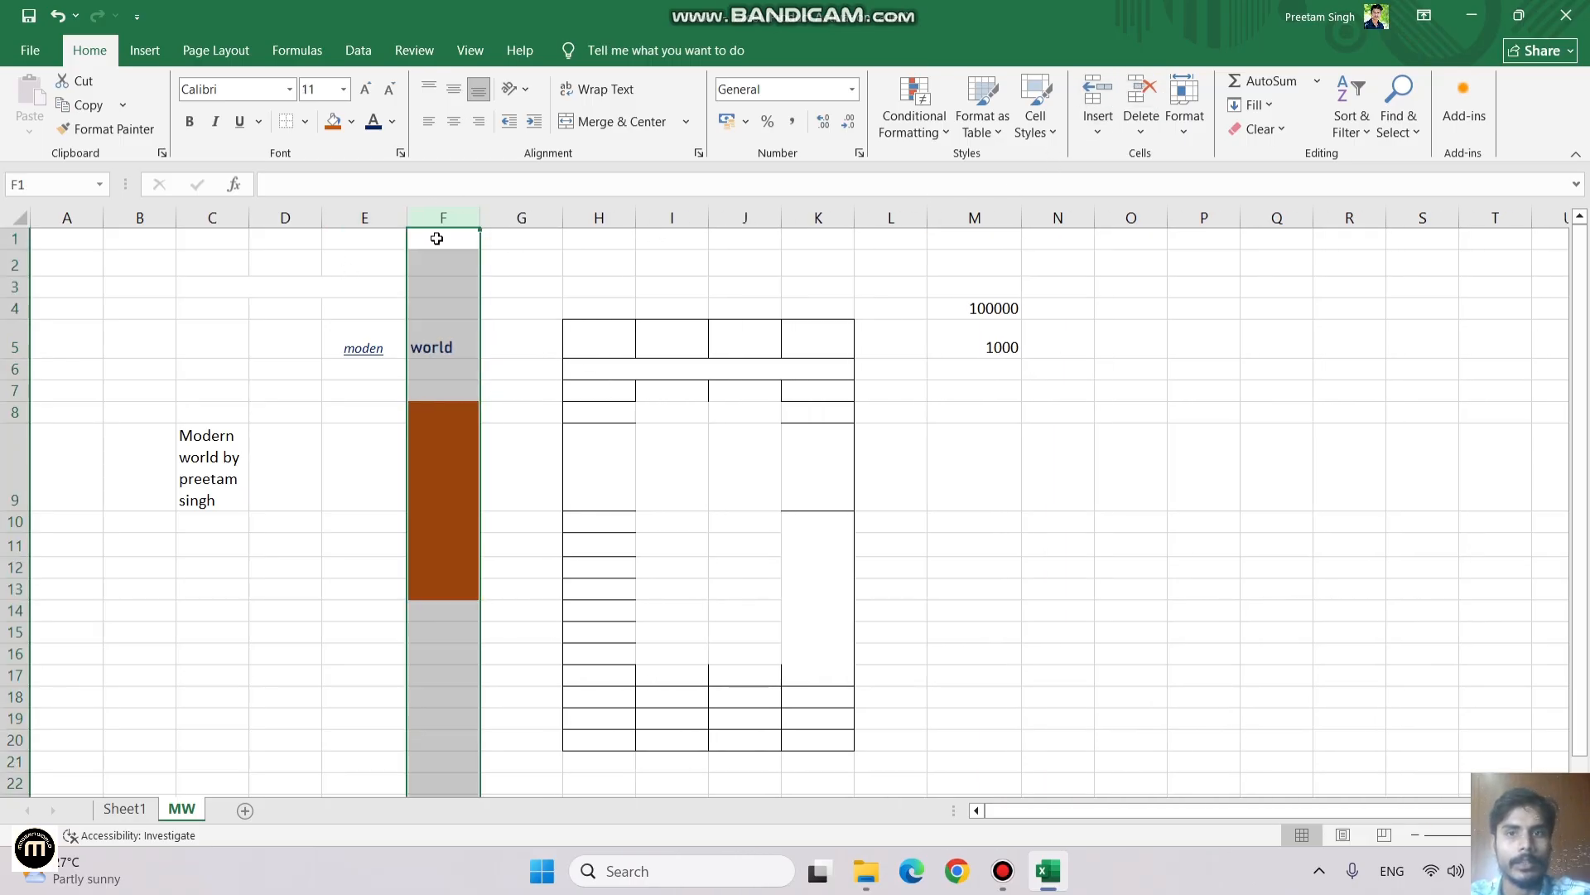
# Step: Insert a blank row above row 8 and delete that new row again
pyautogui.click(20, 336)
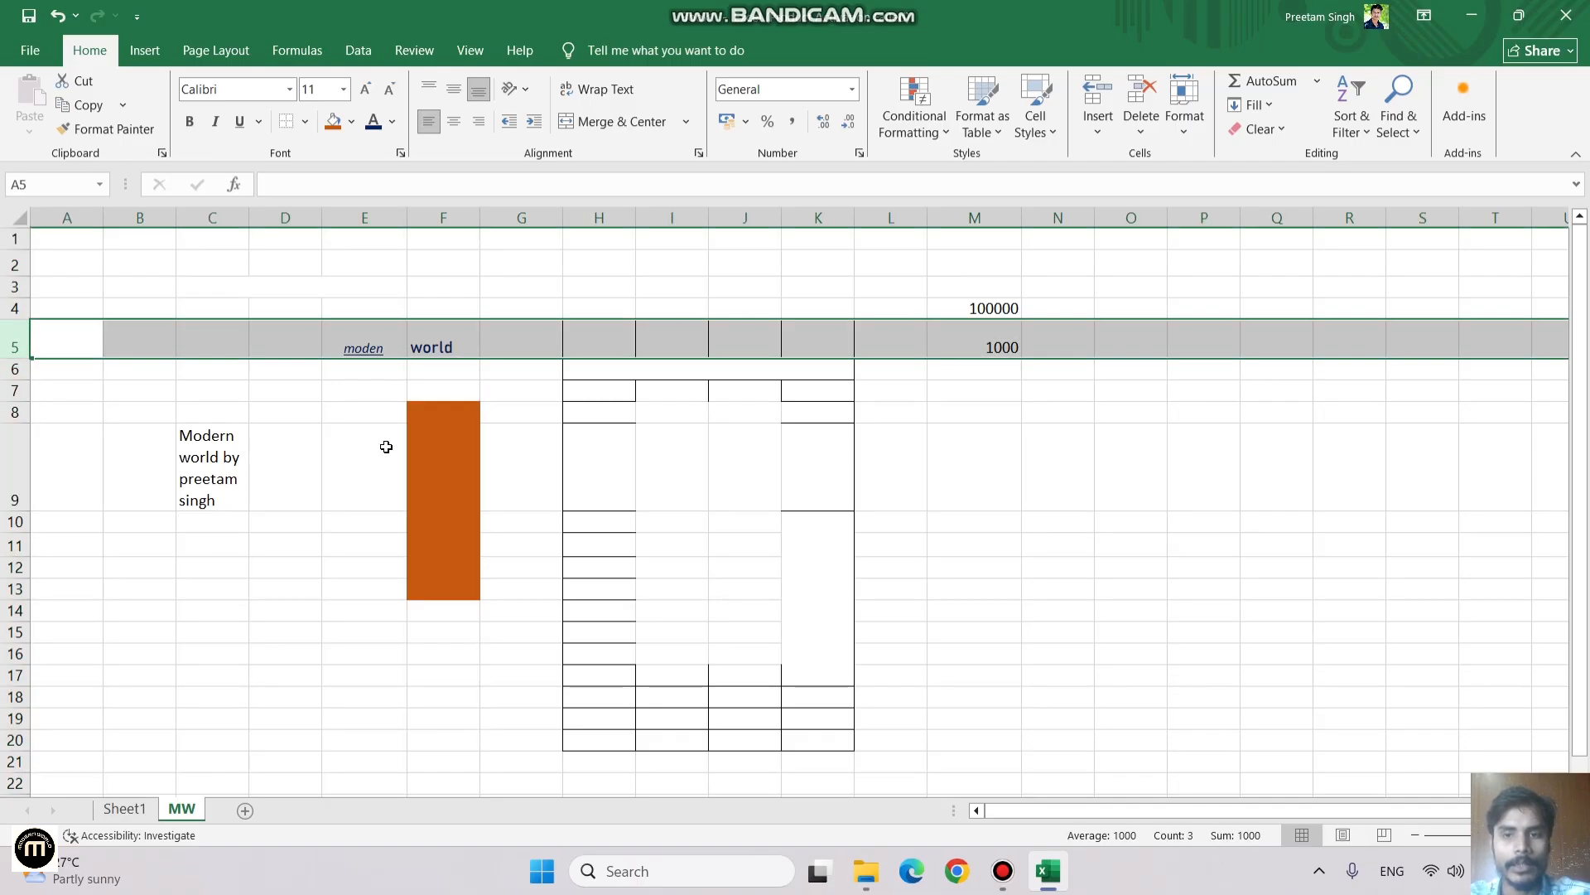
pyautogui.click(415, 416)
pyautogui.click(431, 348)
pyautogui.click(443, 393)
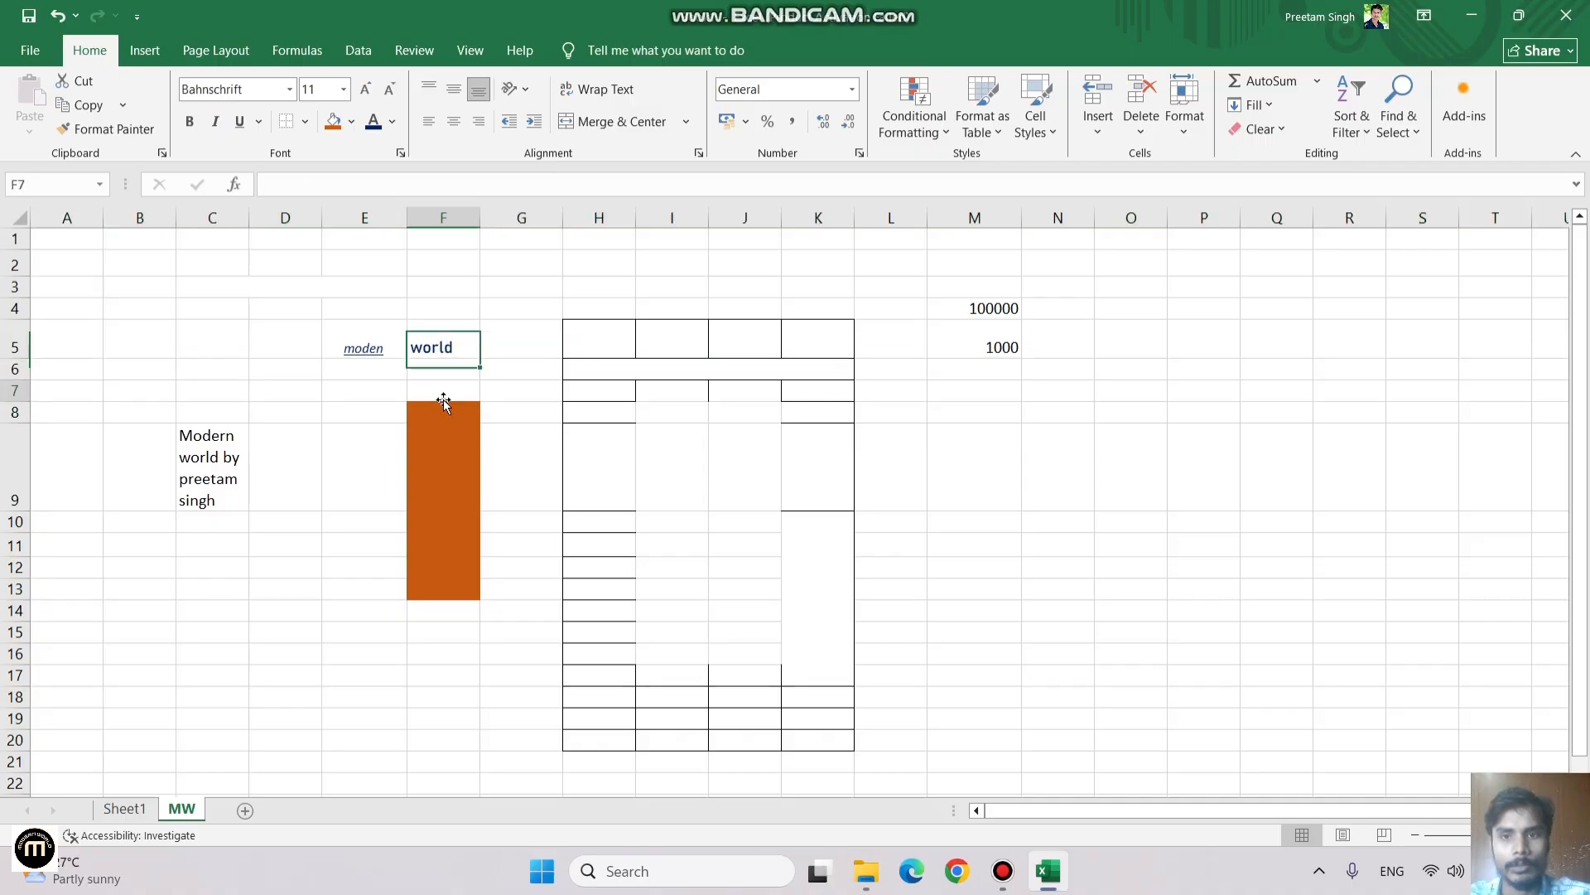
pyautogui.click(13, 412)
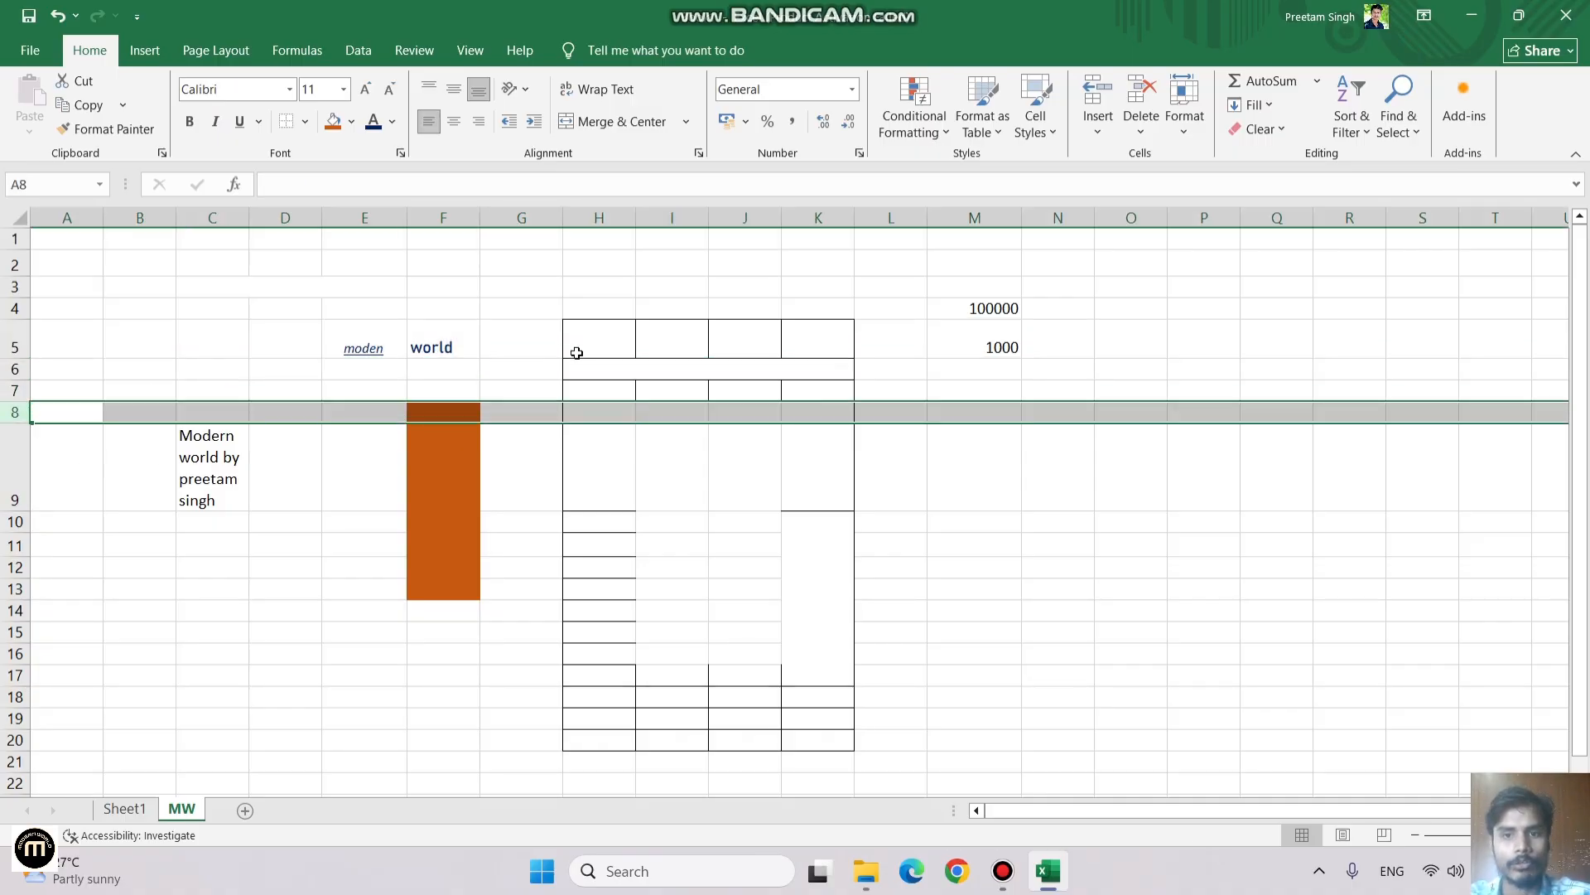
pyautogui.click(1096, 93)
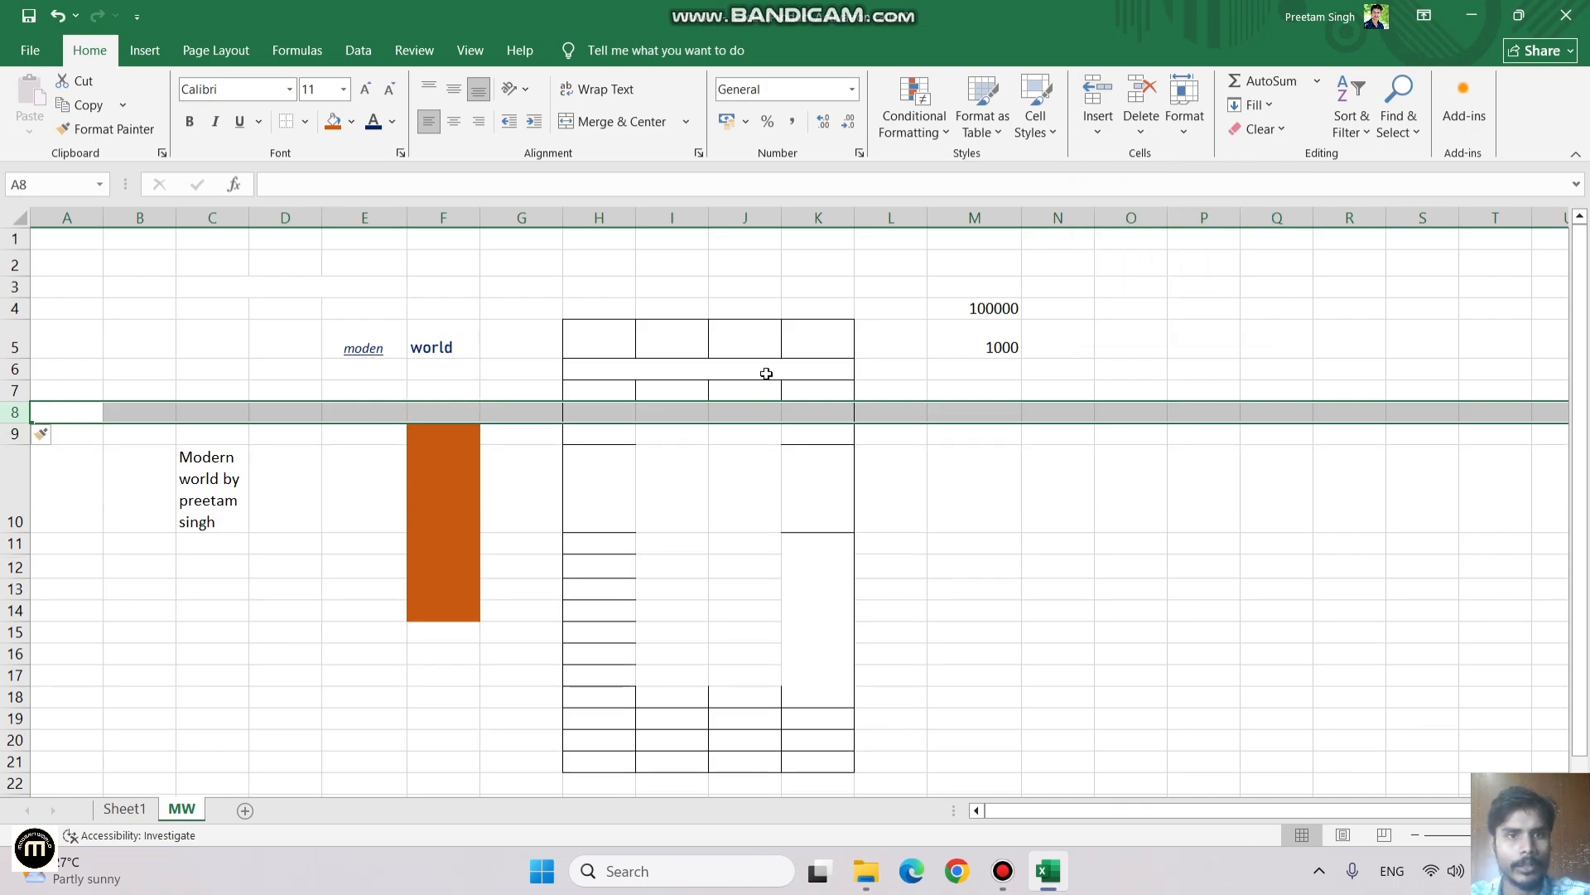
pyautogui.click(1139, 95)
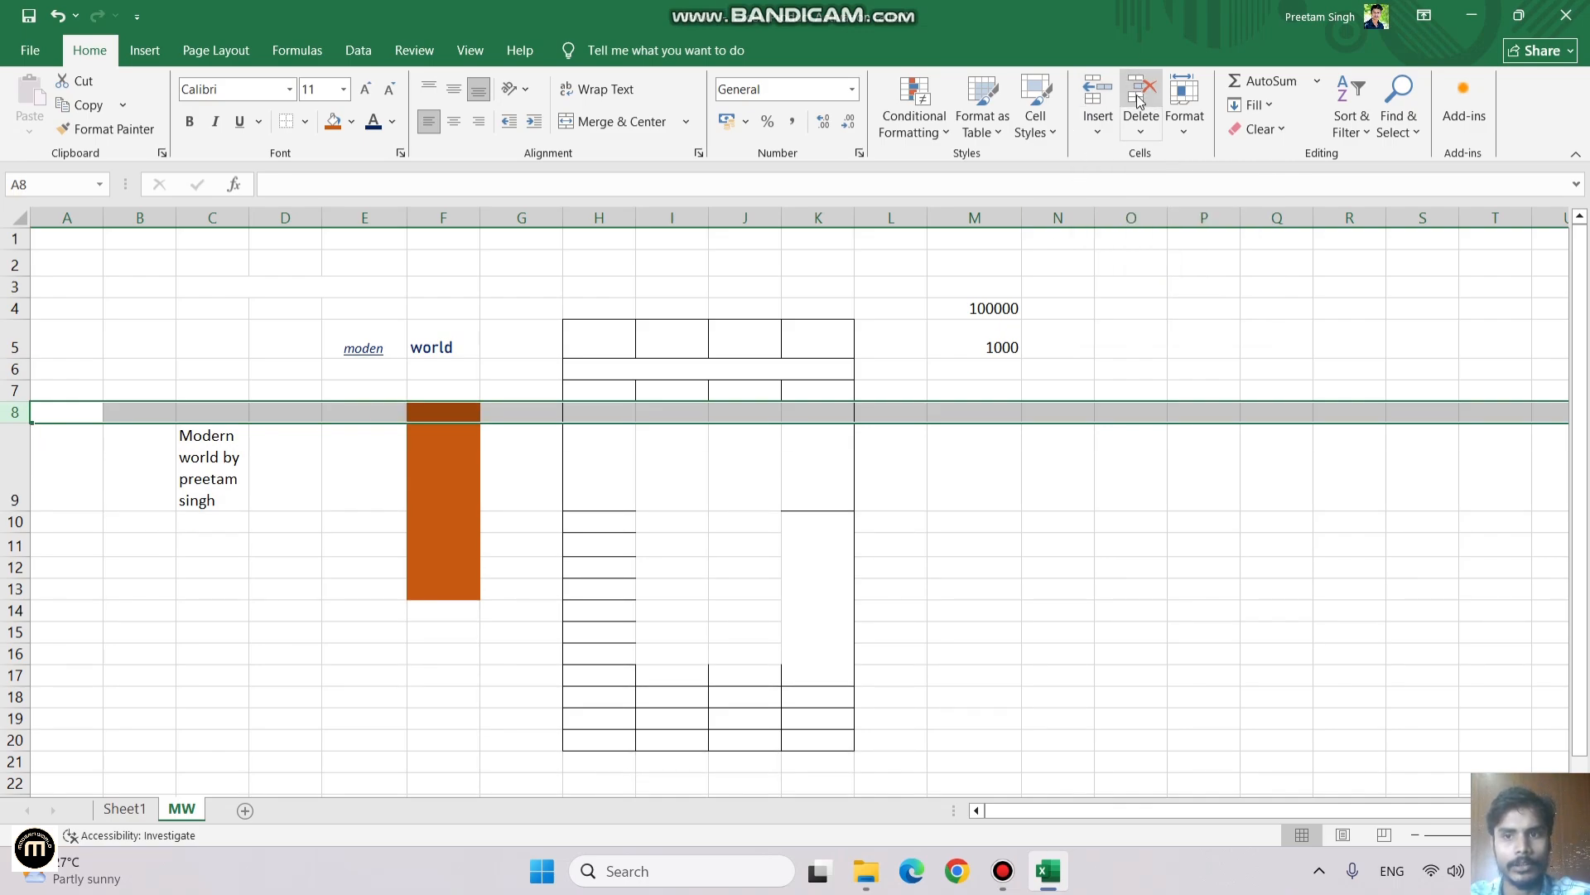
# Step: Delete two more rows starting at row 8, and undo those row deletions
pyautogui.click(1140, 98)
pyautogui.click(1140, 98)
pyautogui.click(1062, 525)
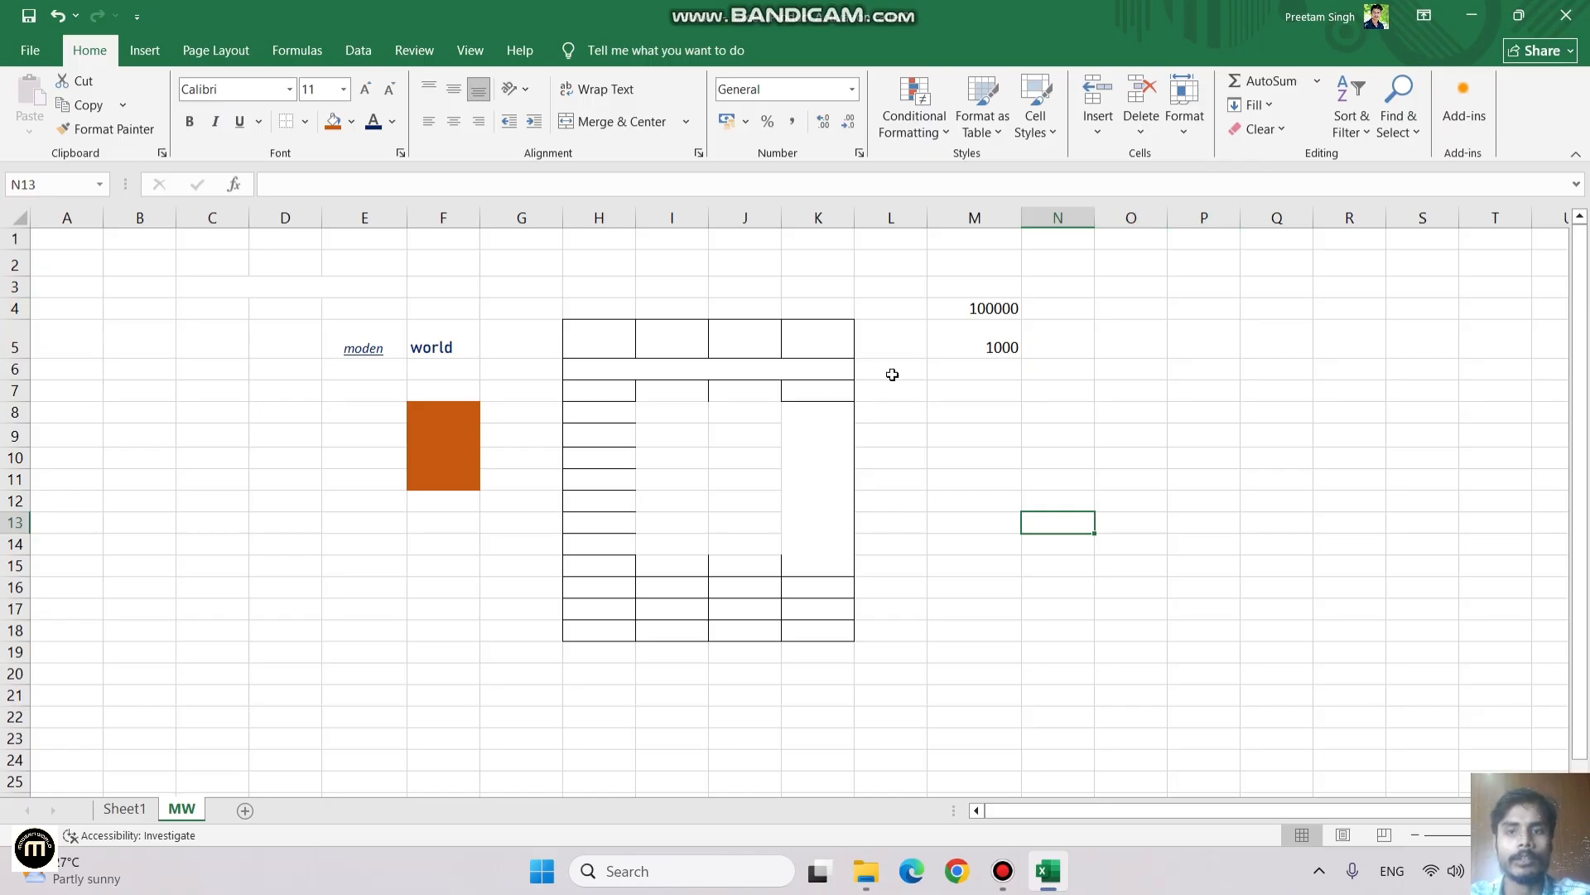
pyautogui.click(305, 375)
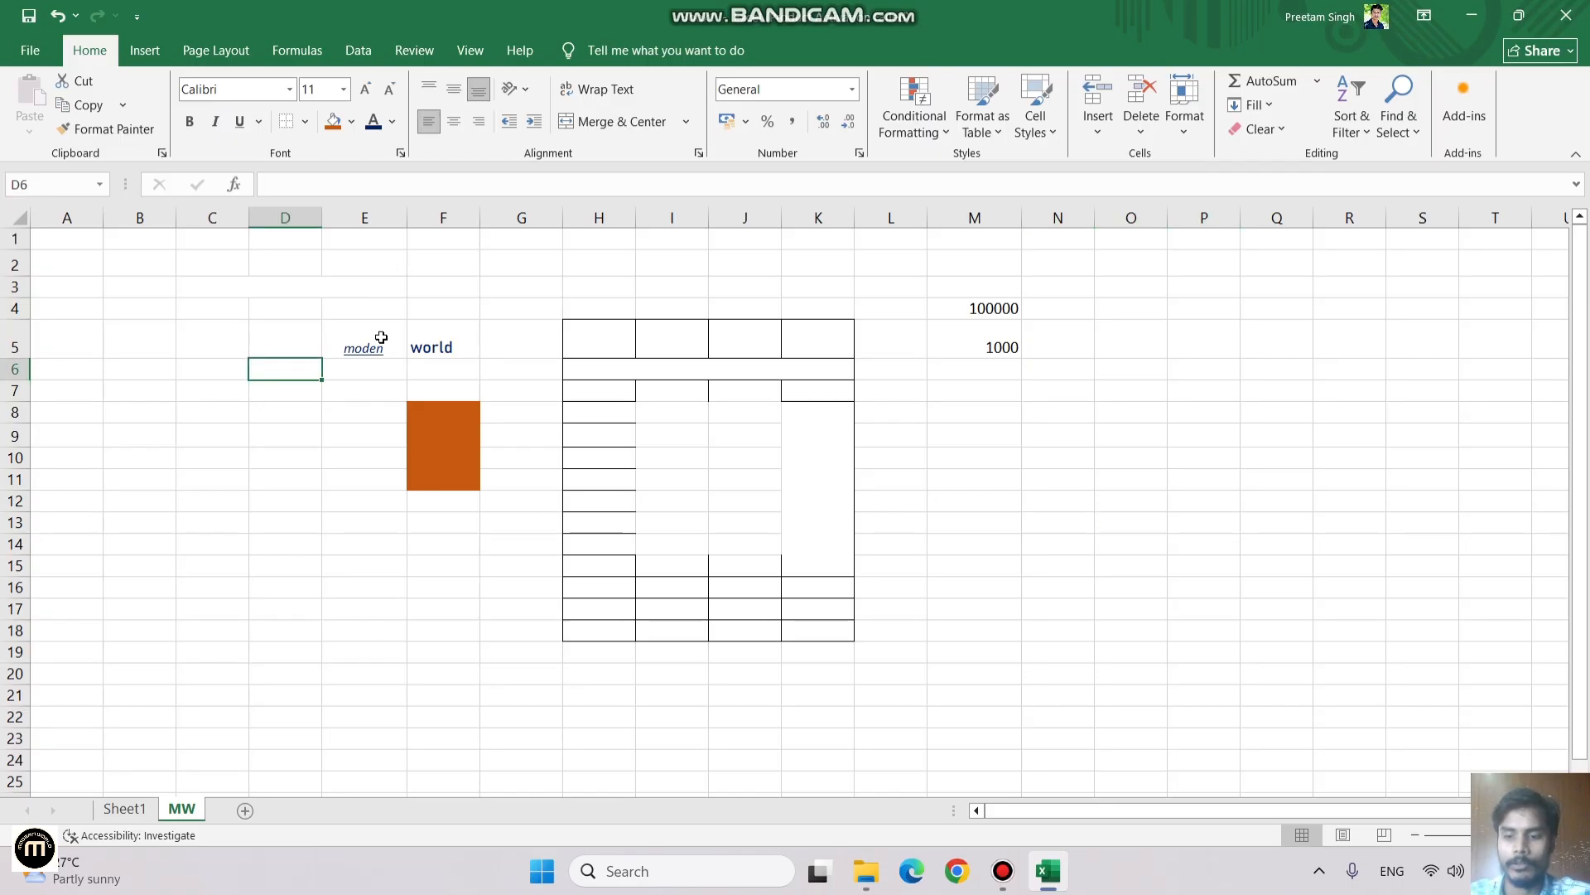
pyautogui.hotkey('ctrl', 'z')
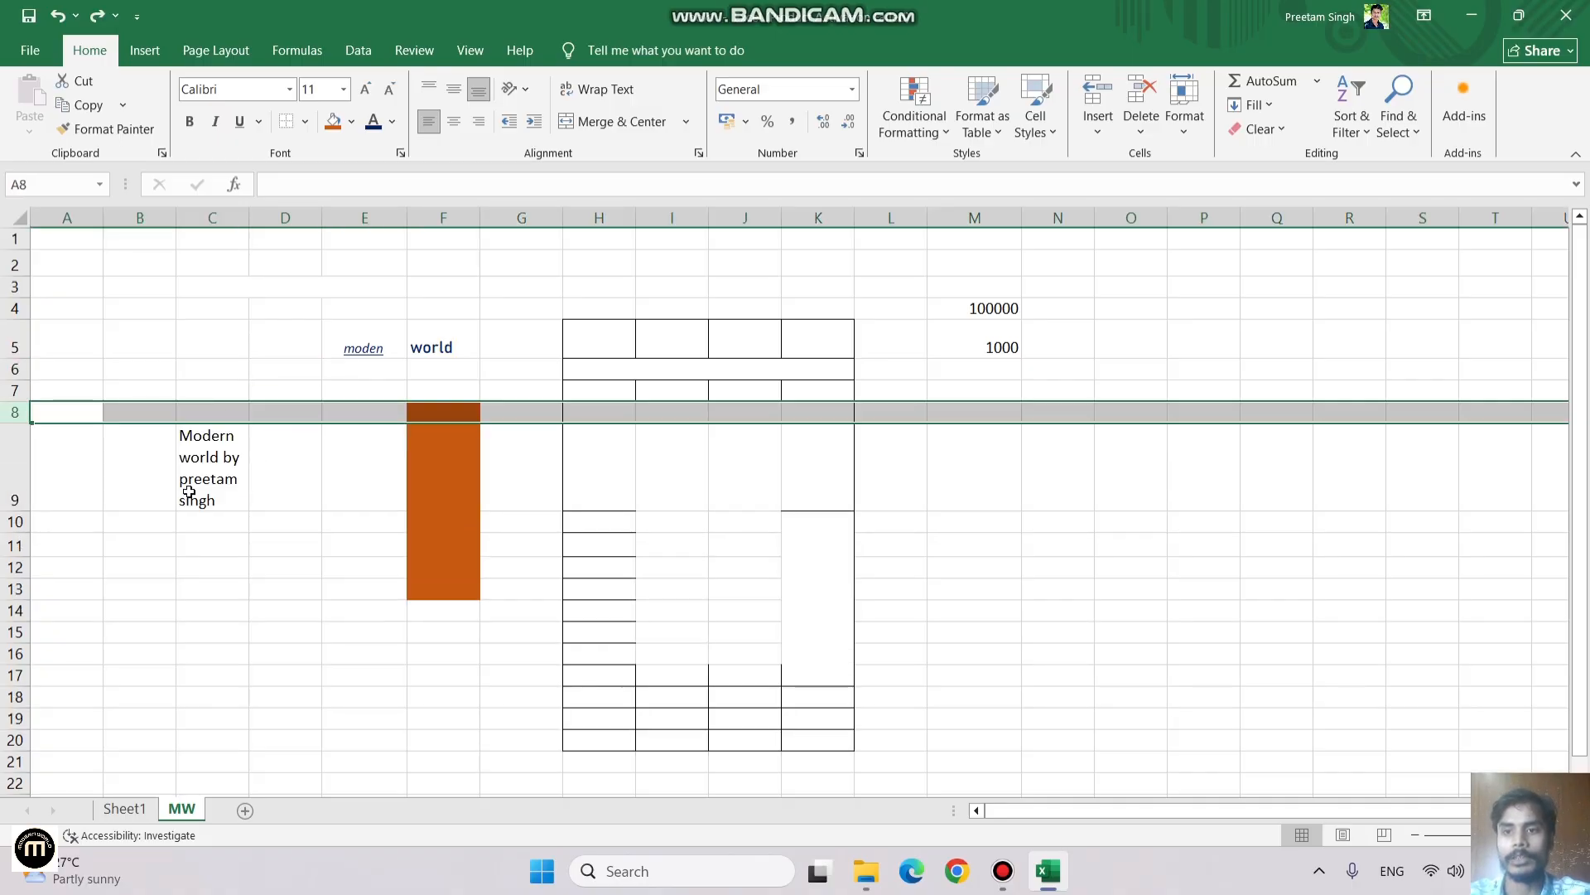
# Step: Widen column C so the wrapped text in C9 fits on one line, trimming the excess width
pyautogui.moveTo(248, 217); pyautogui.dragTo(270, 217)
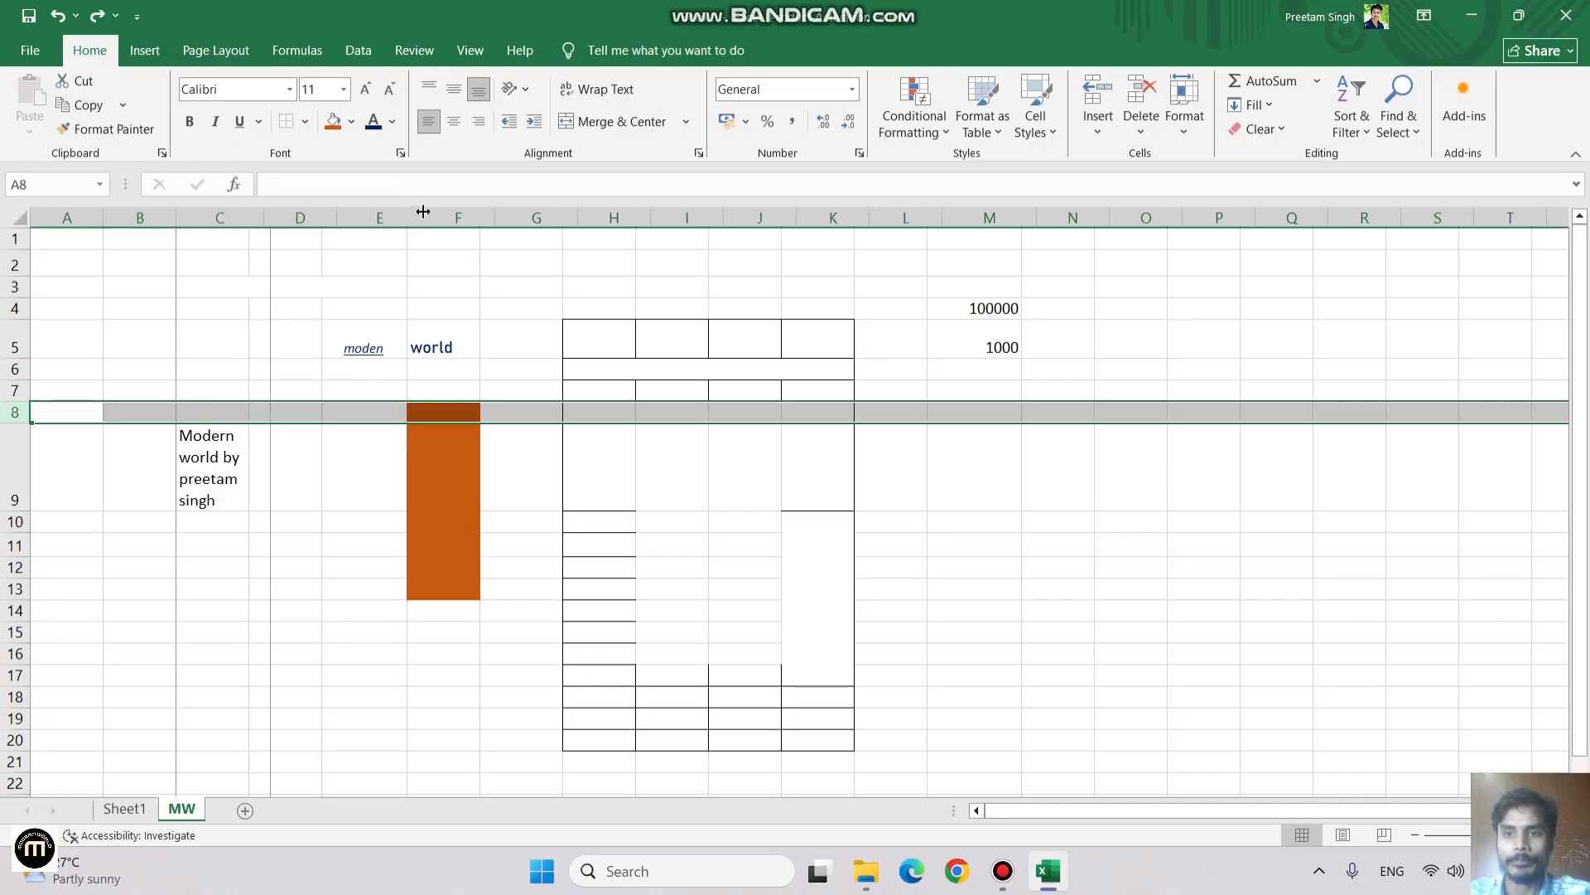
pyautogui.moveTo(422, 212); pyautogui.dragTo(422, 213)
pyautogui.click(344, 461)
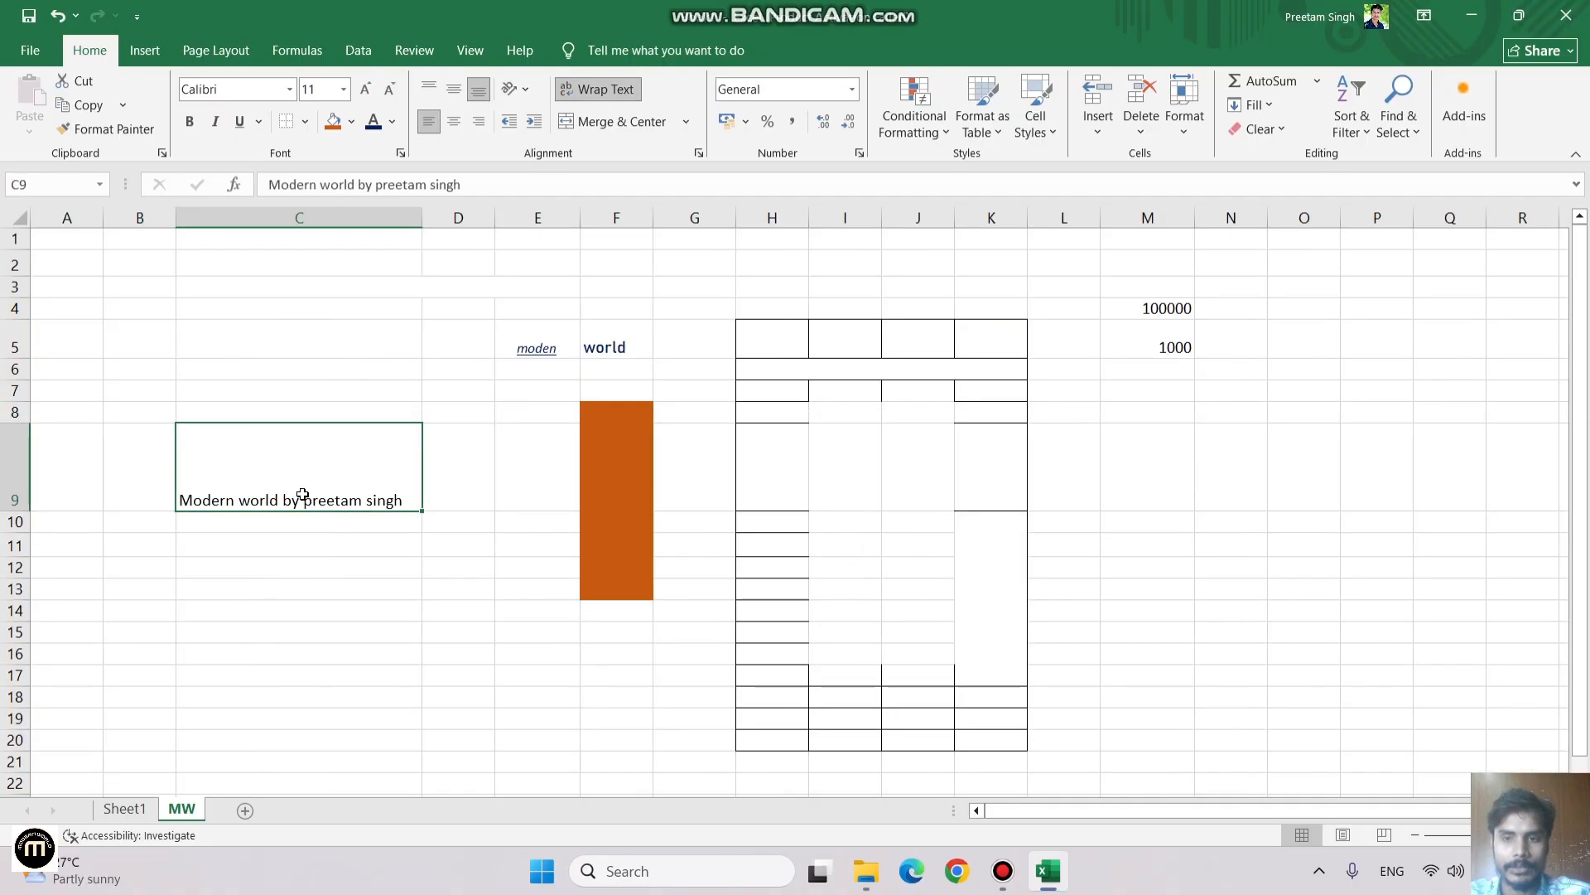
pyautogui.click(419, 218)
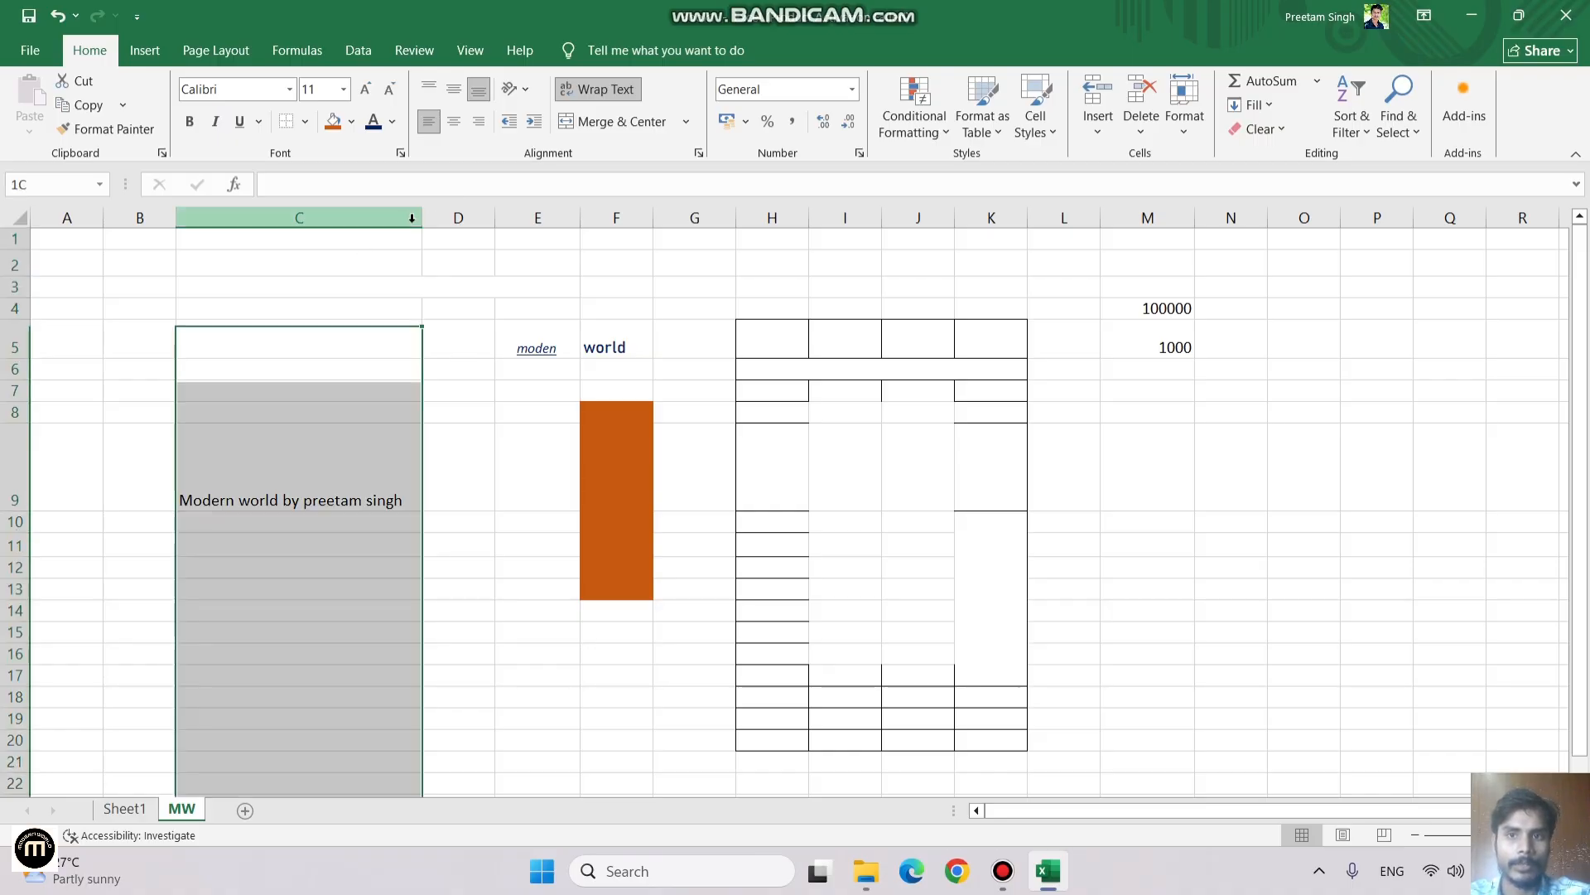
pyautogui.moveTo(421, 218); pyautogui.dragTo(410, 218)
pyautogui.click(554, 614)
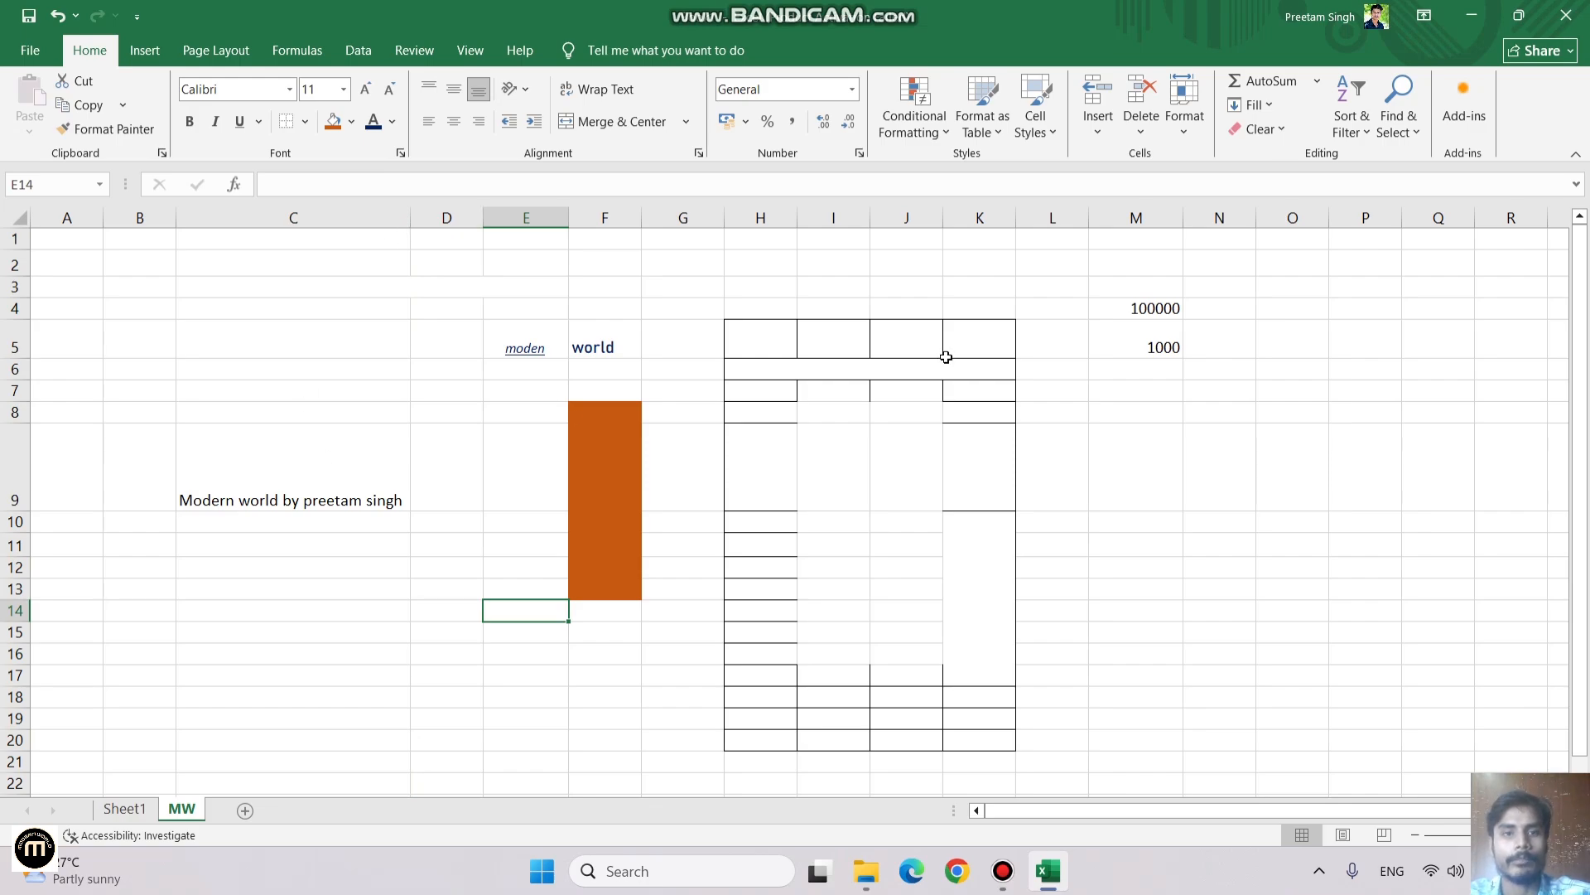
# Step: Enter the sample text "hkdsadbJFCBBFHB" in cell D4
pyautogui.click(470, 302)
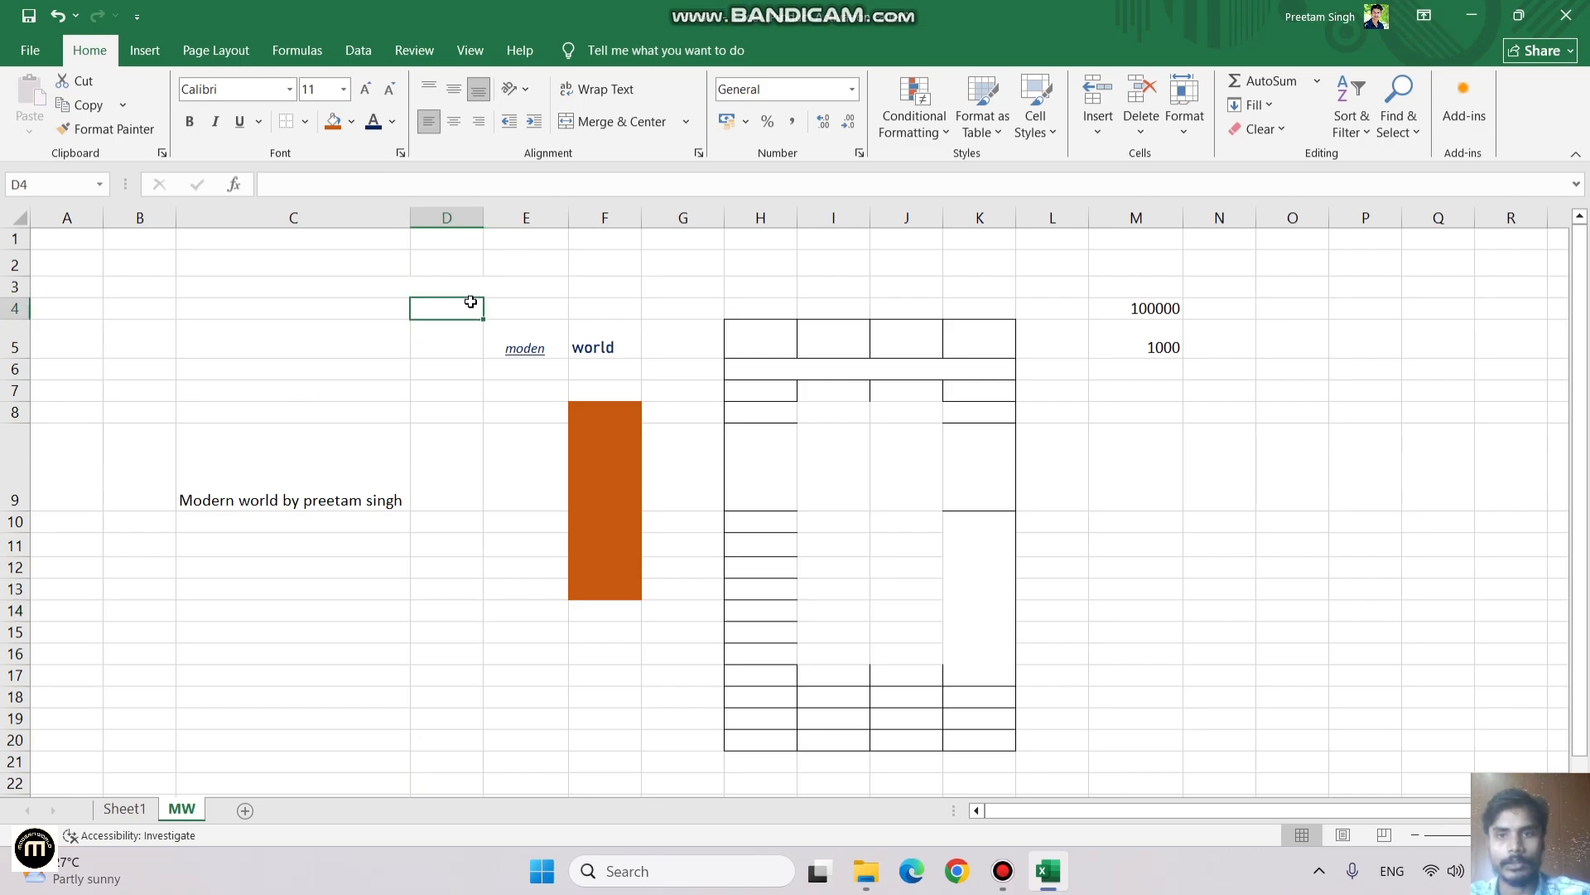
pyautogui.write('mi')
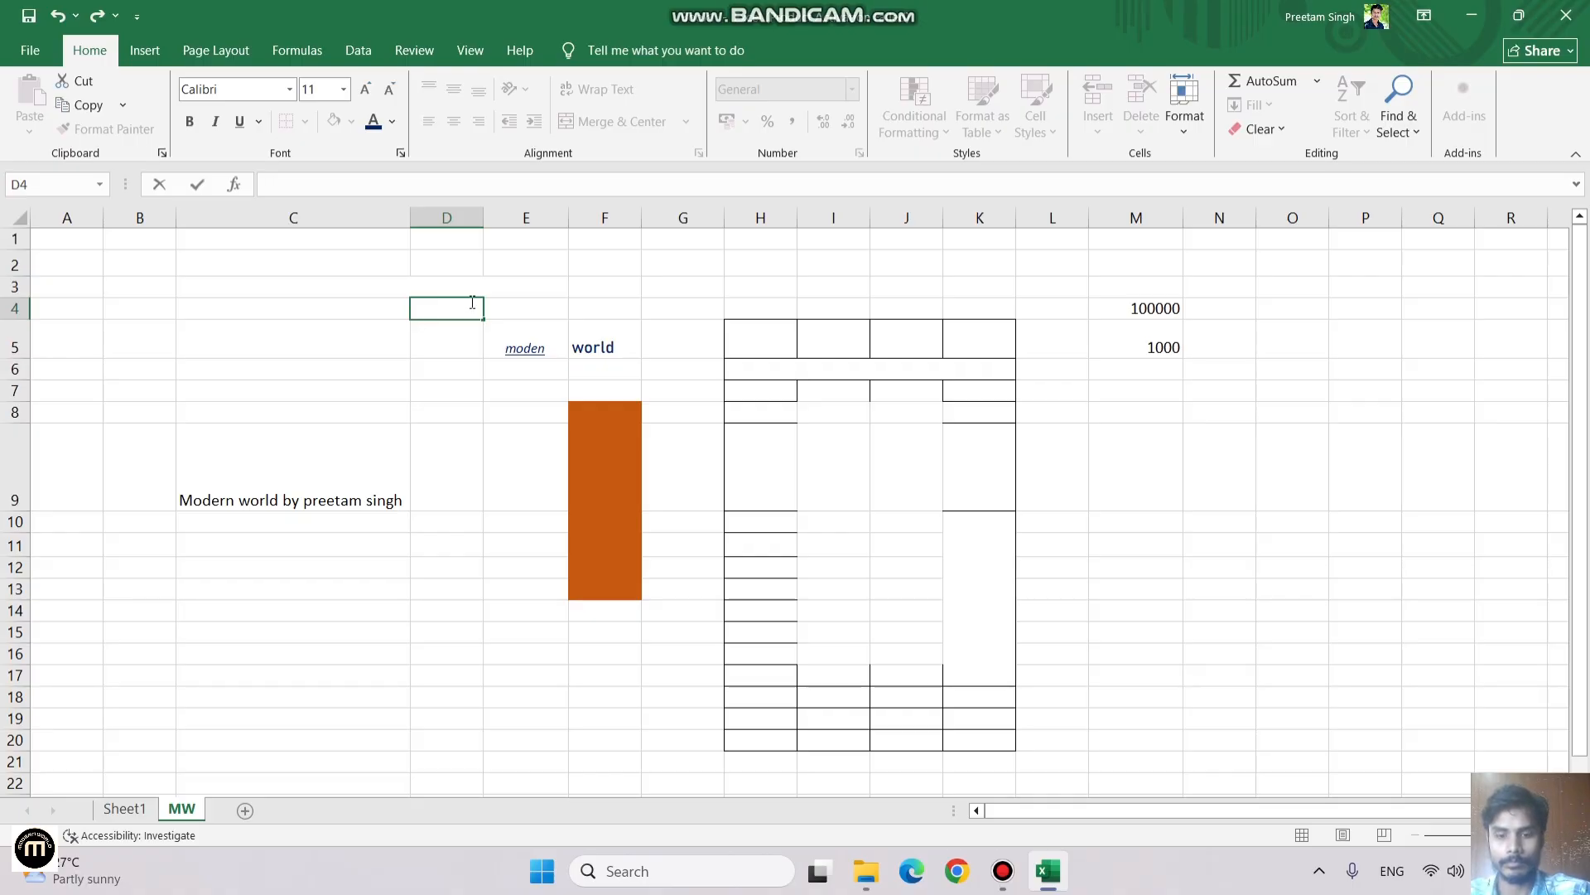
pyautogui.write('dsadbJFCBBFHB')
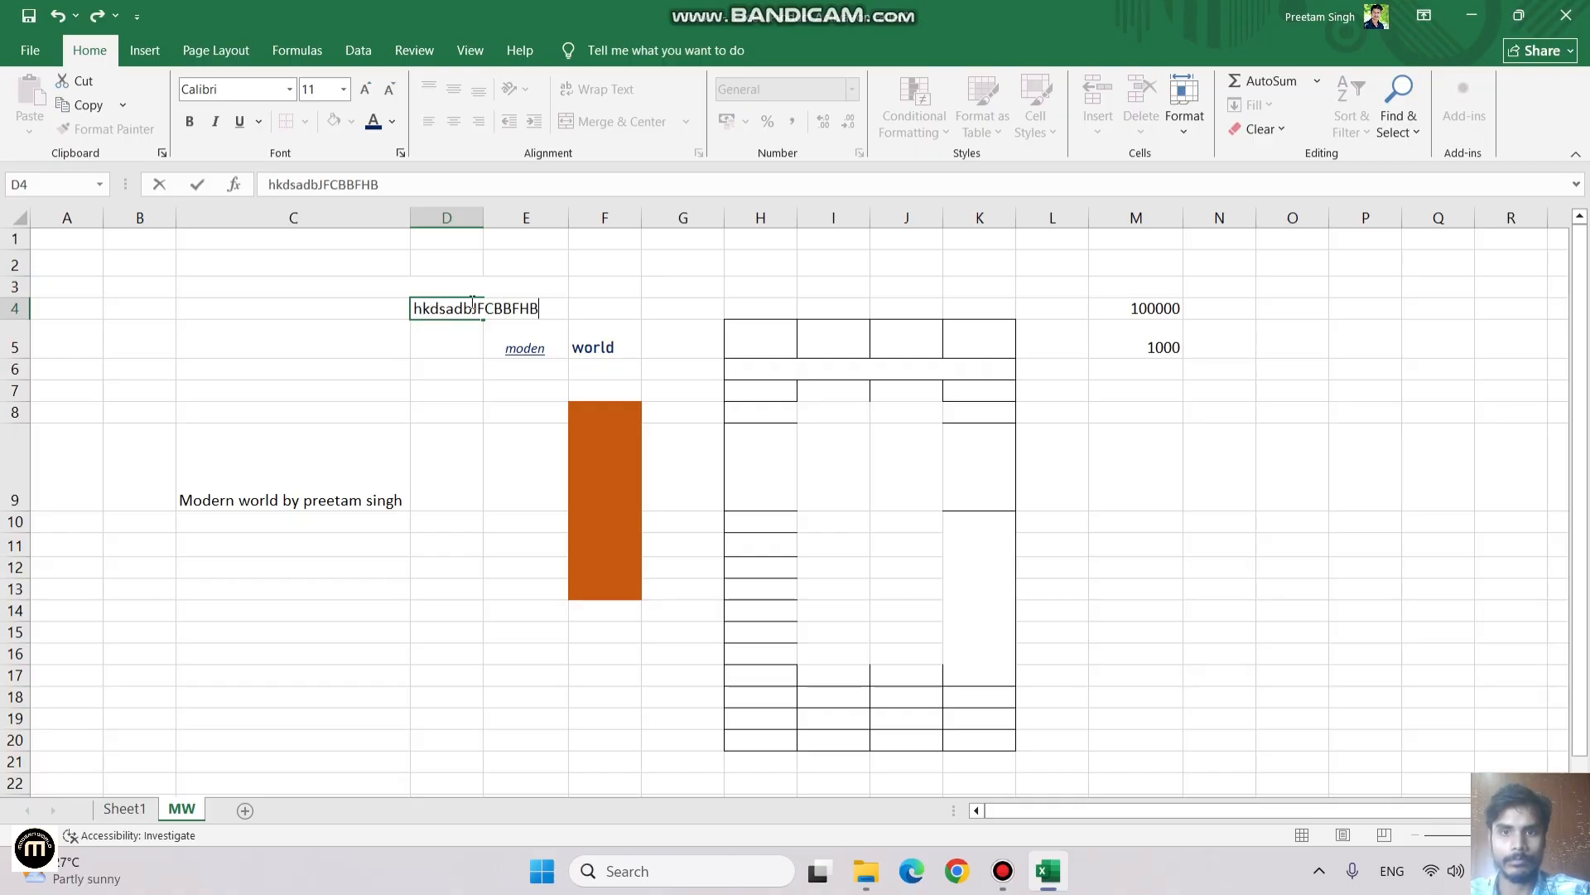
pyautogui.click(497, 602)
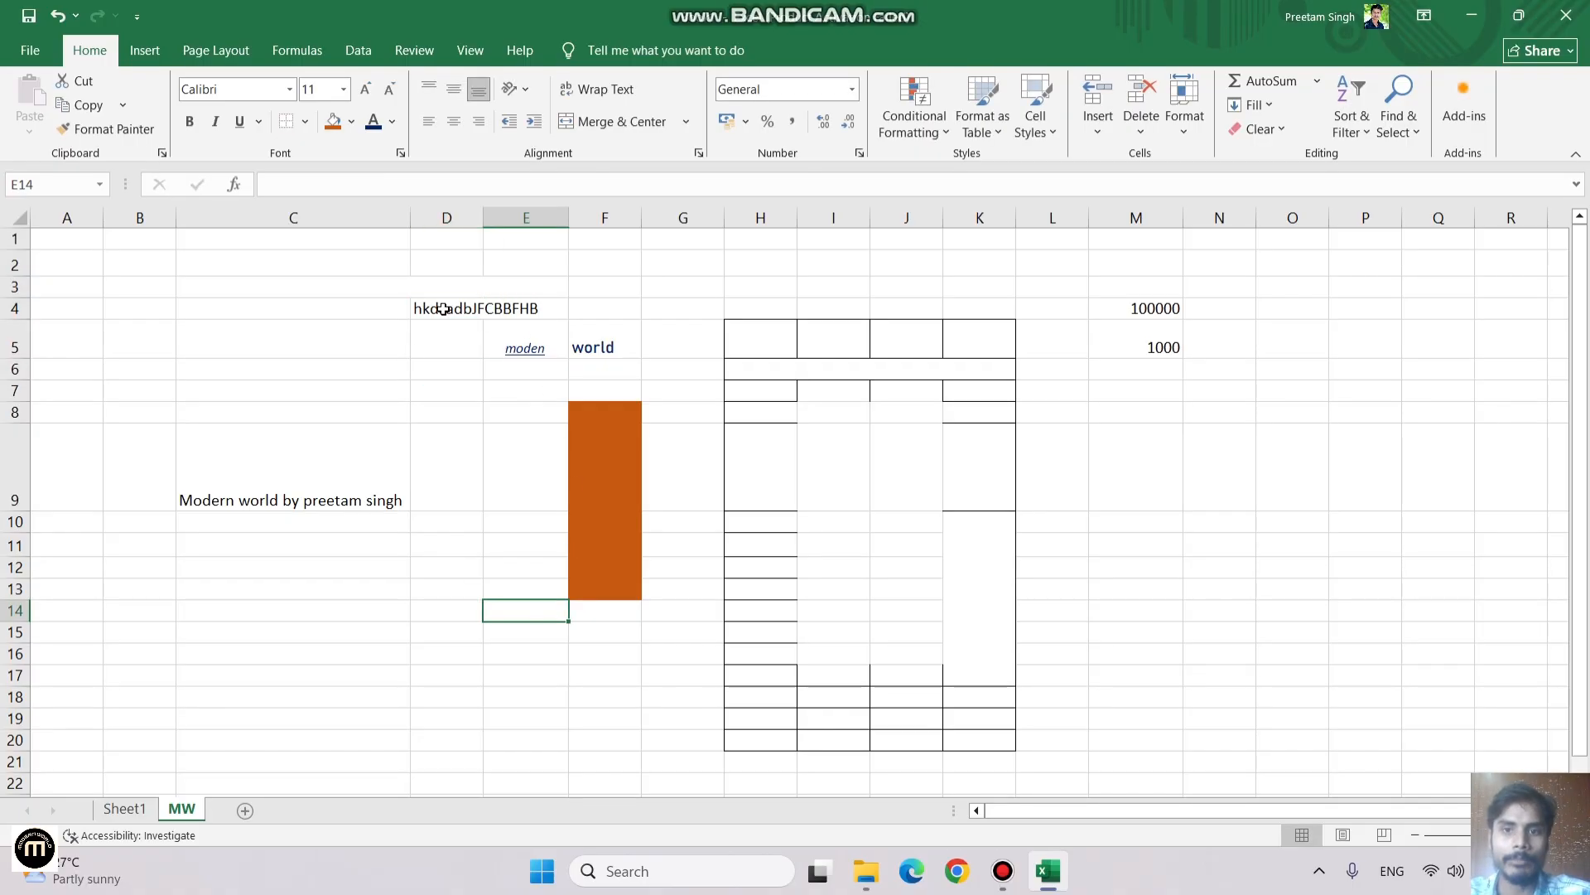
pyautogui.click(473, 308)
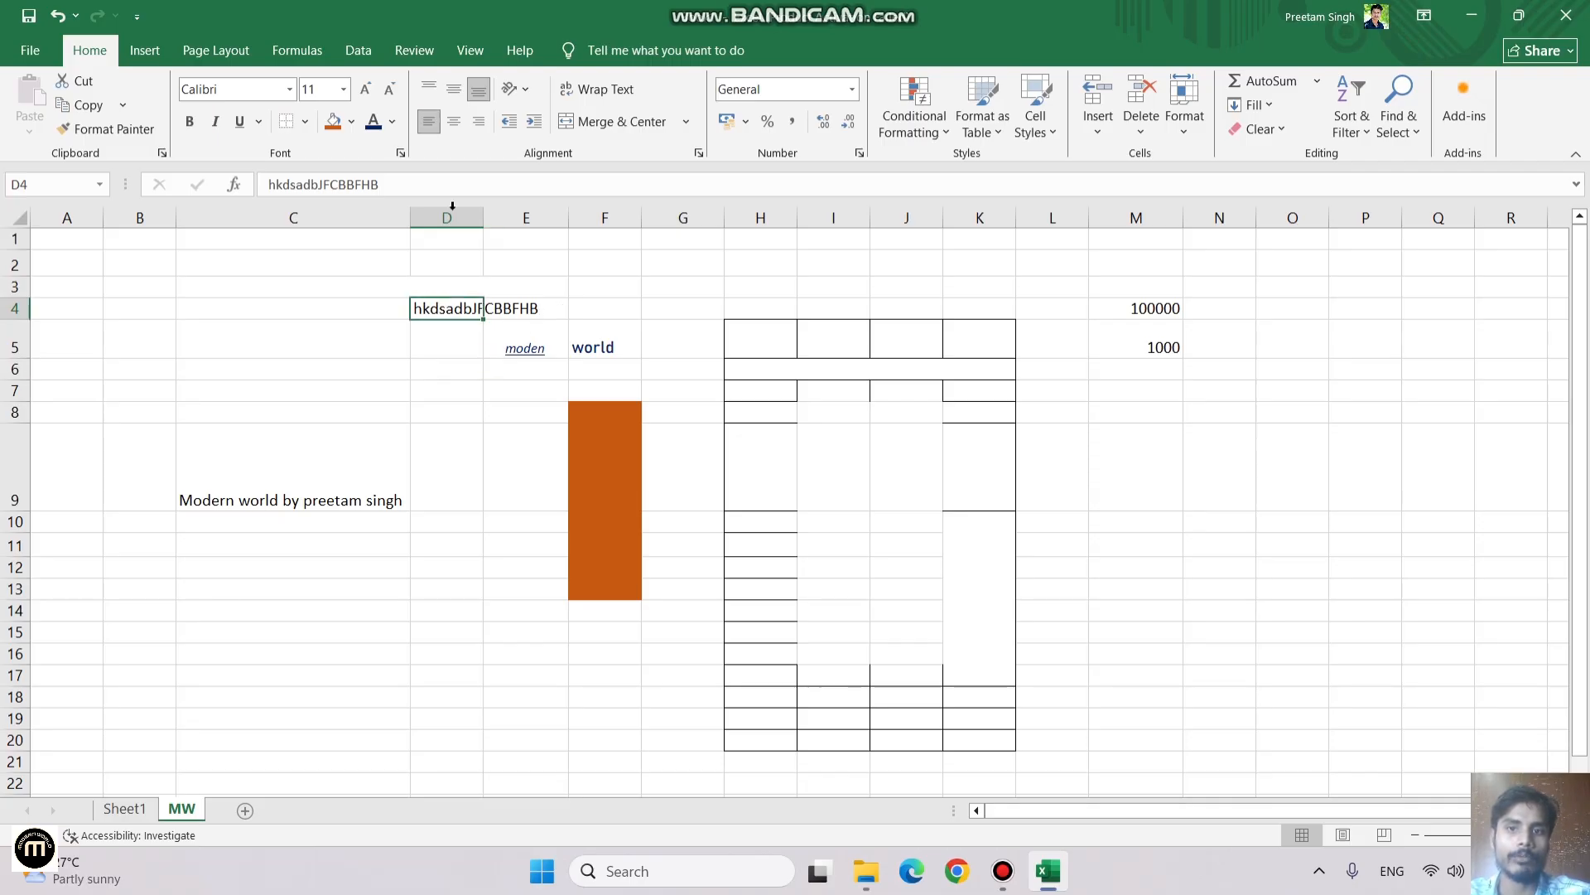
pyautogui.click(494, 390)
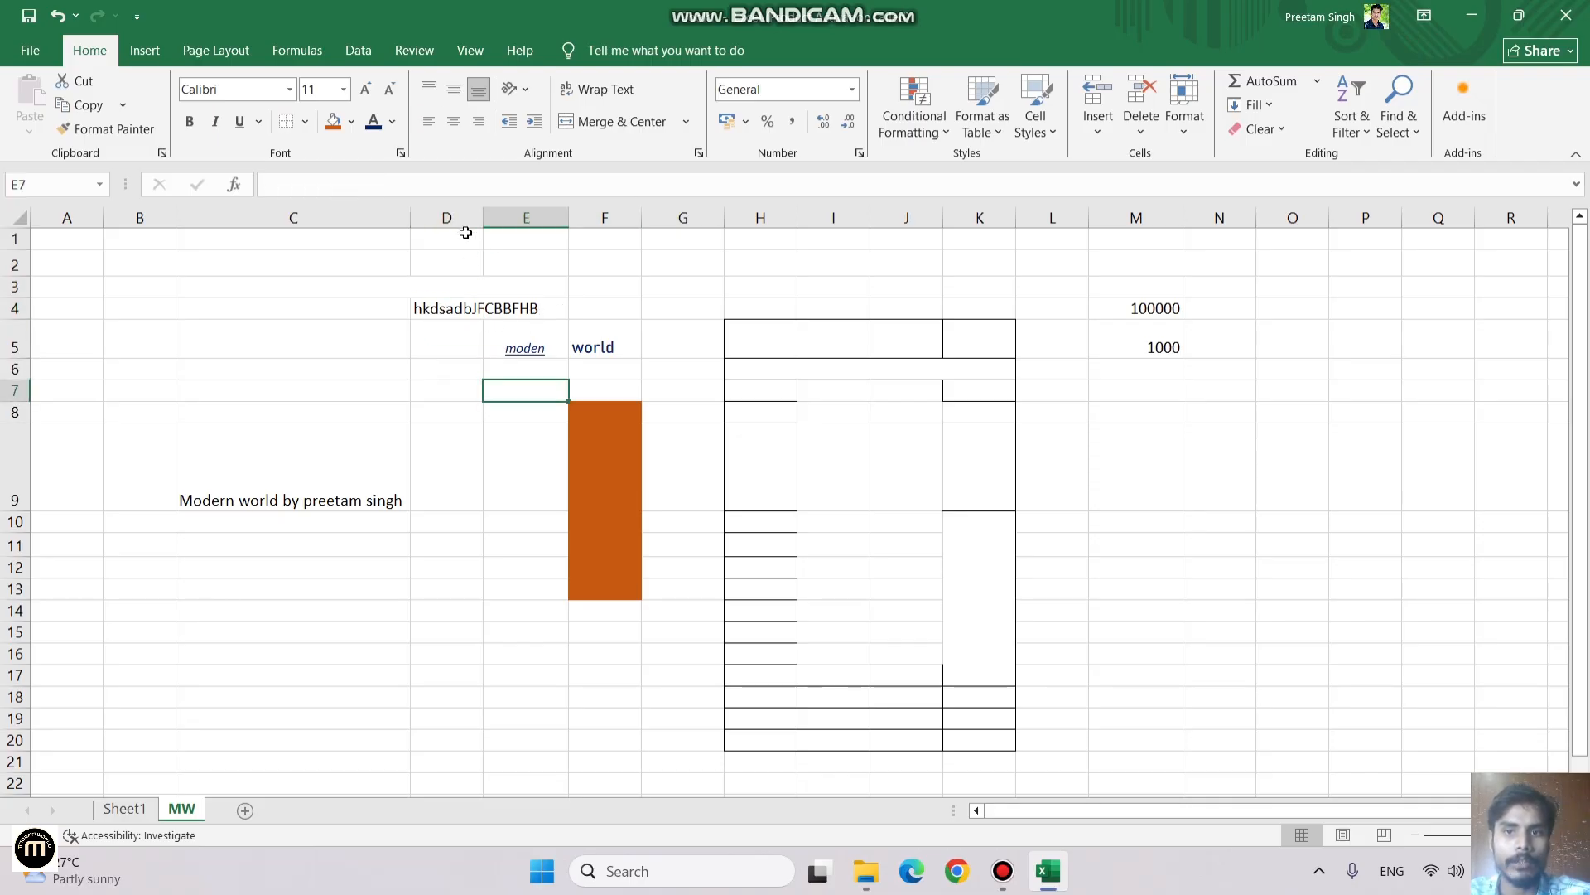
# Step: AutoFit column D to the width of the sample text in cell D4
pyautogui.click(441, 309)
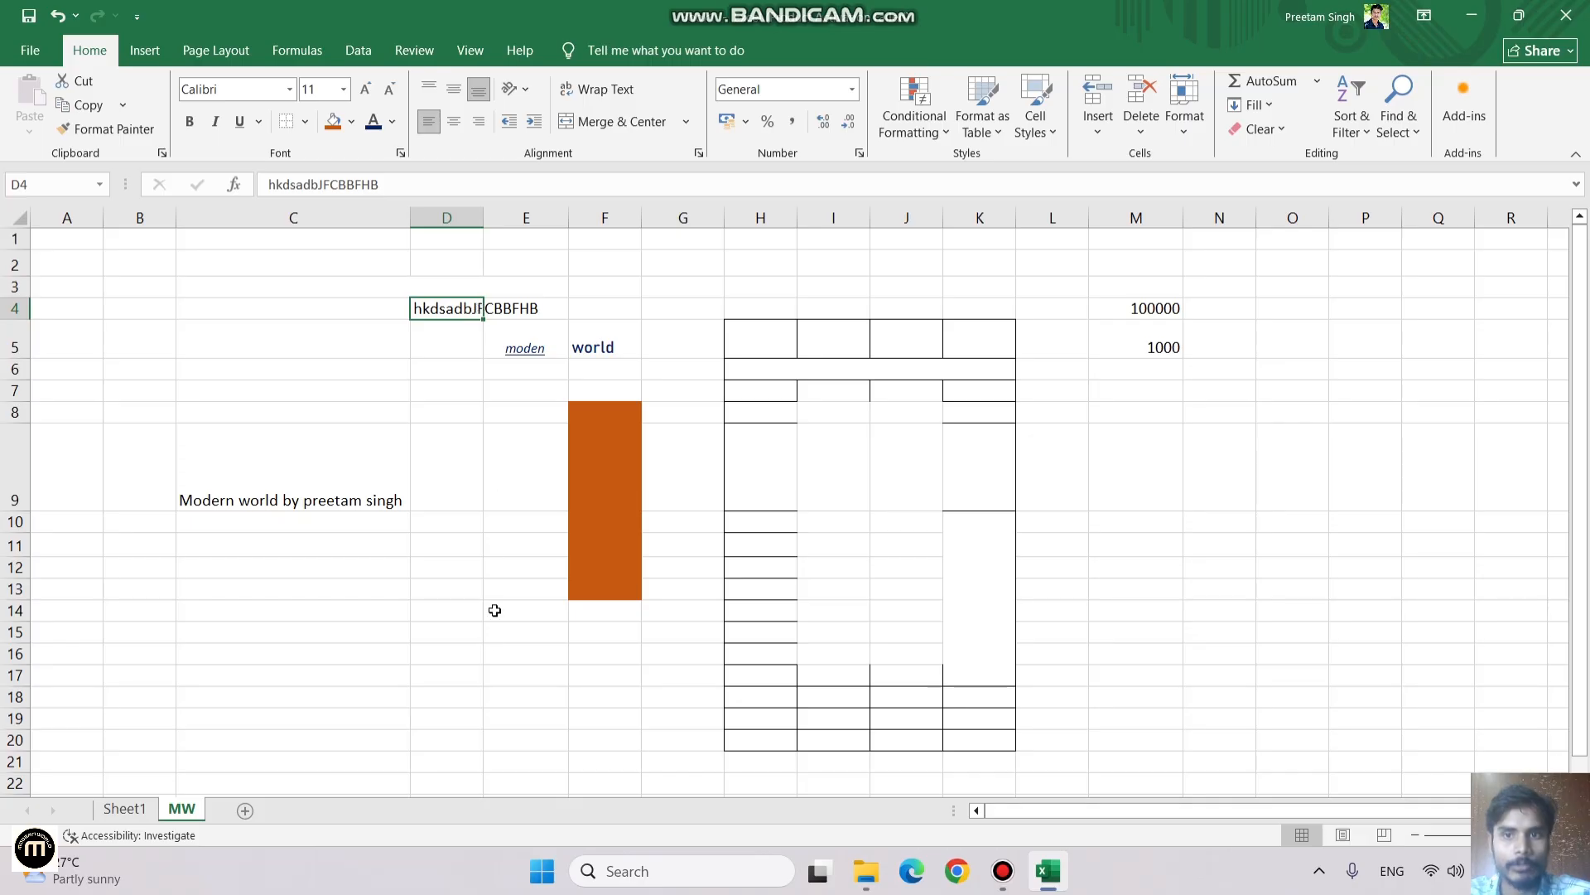
pyautogui.doubleClick(485, 219)
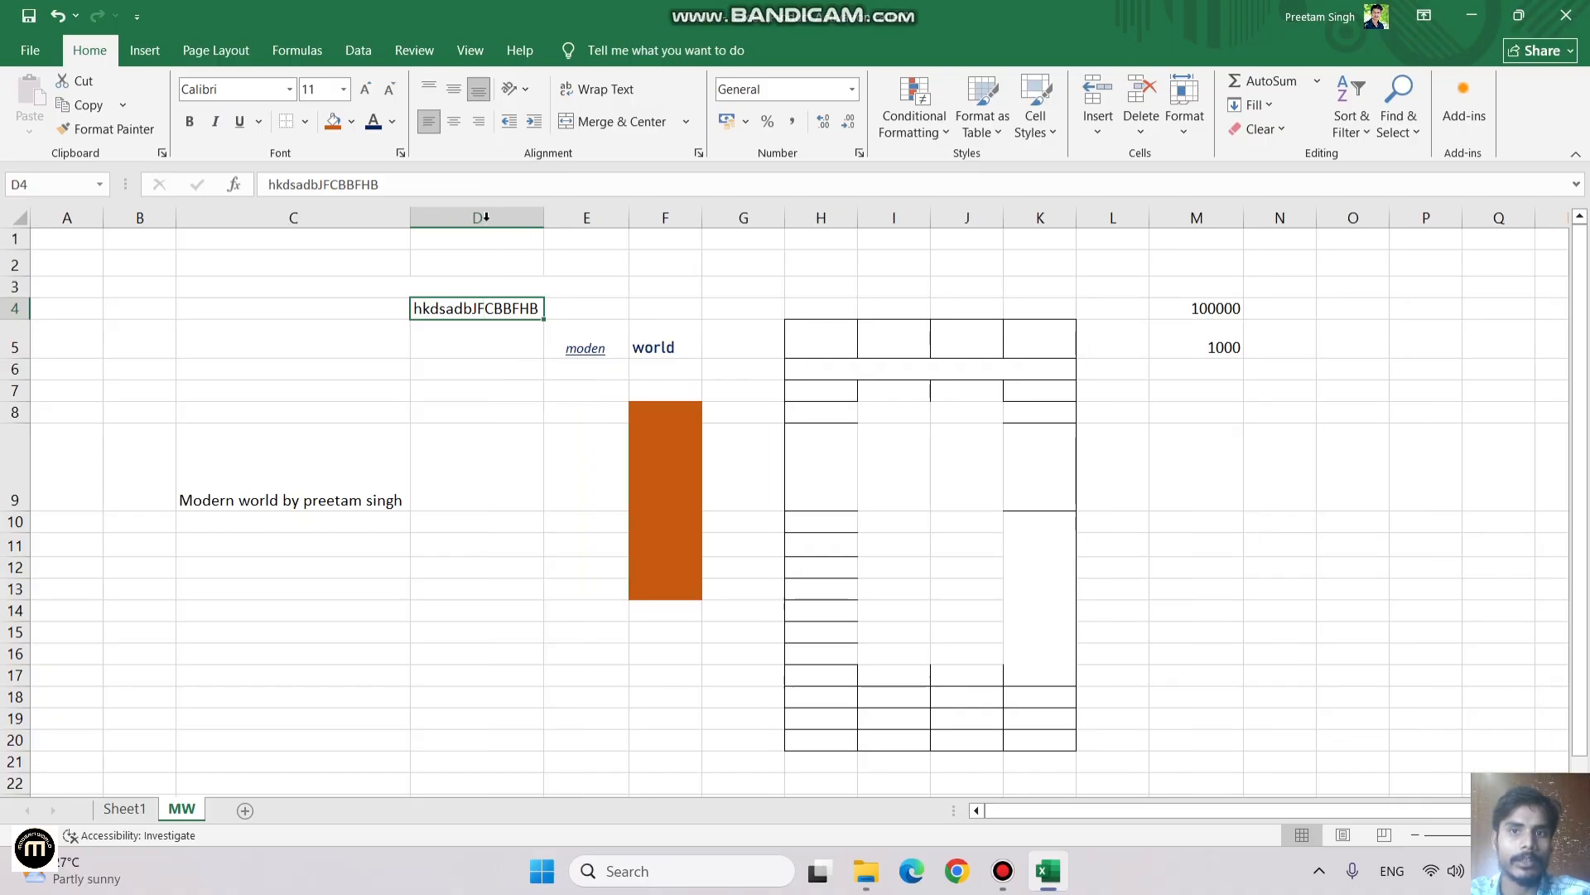
pyautogui.click(539, 469)
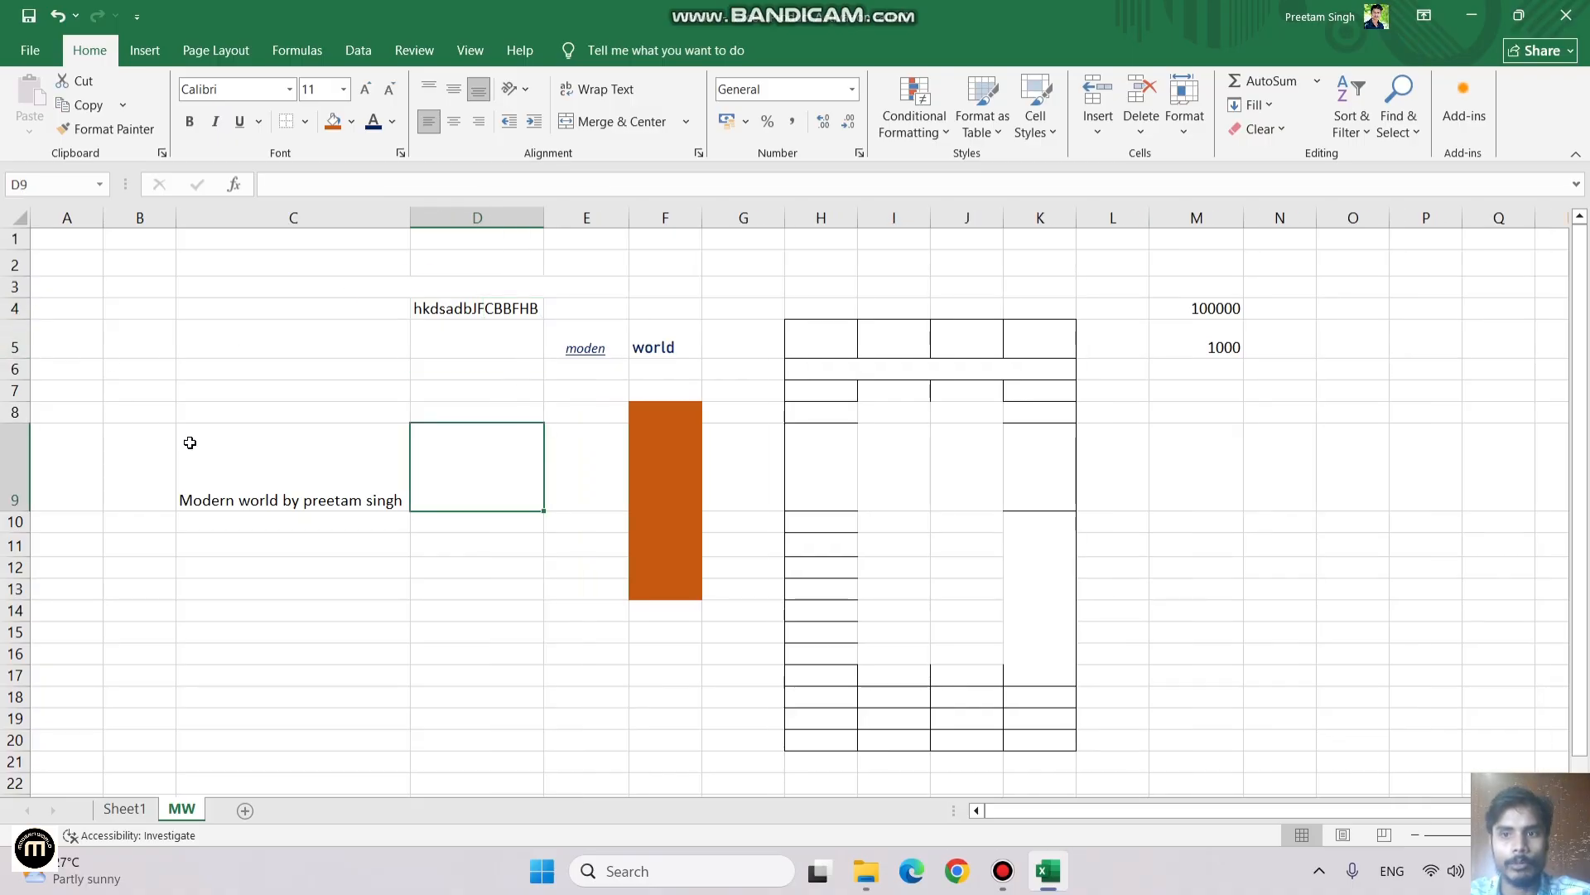
# Step: Narrow column C well below the length of its text, and turn Wrap Text off and on again for cell C9
pyautogui.click(328, 454)
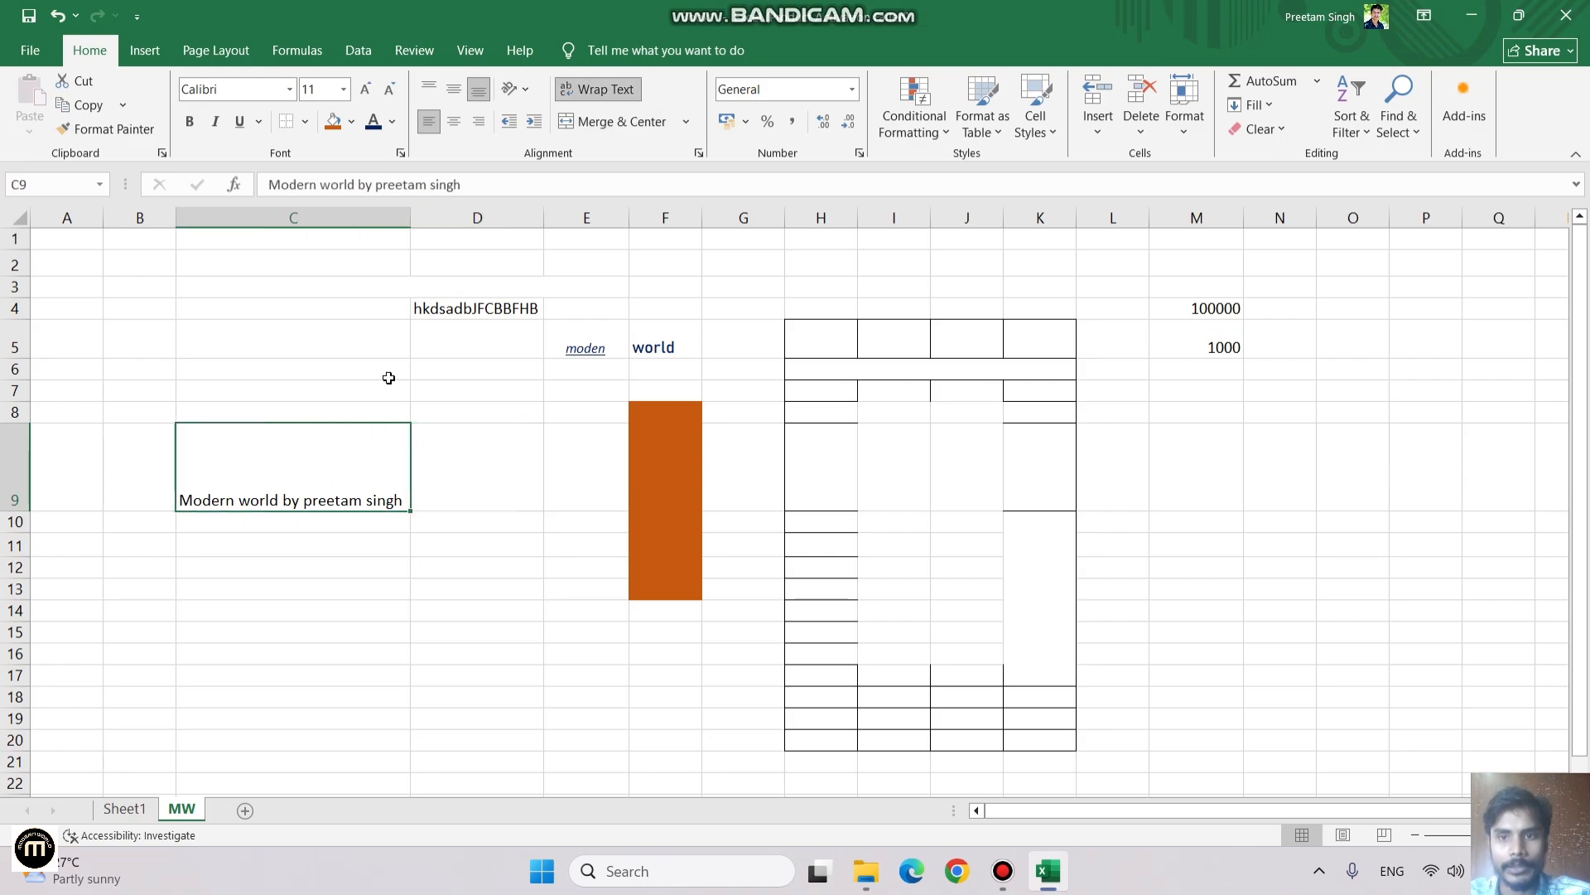
pyautogui.moveTo(410, 217); pyautogui.dragTo(229, 216)
pyautogui.click(610, 88)
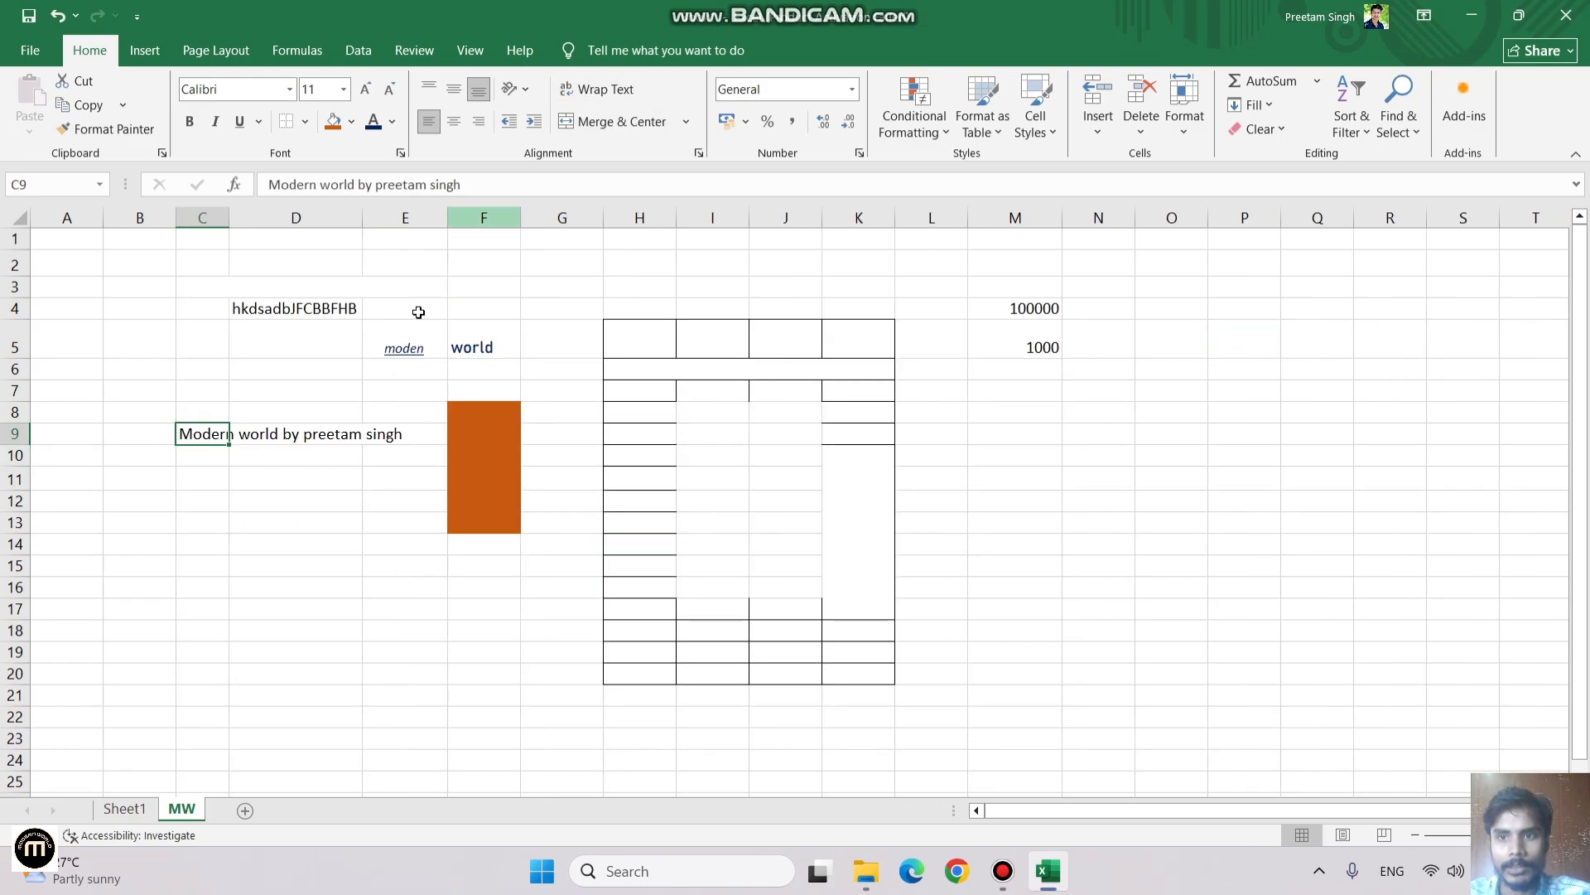
pyautogui.click(584, 92)
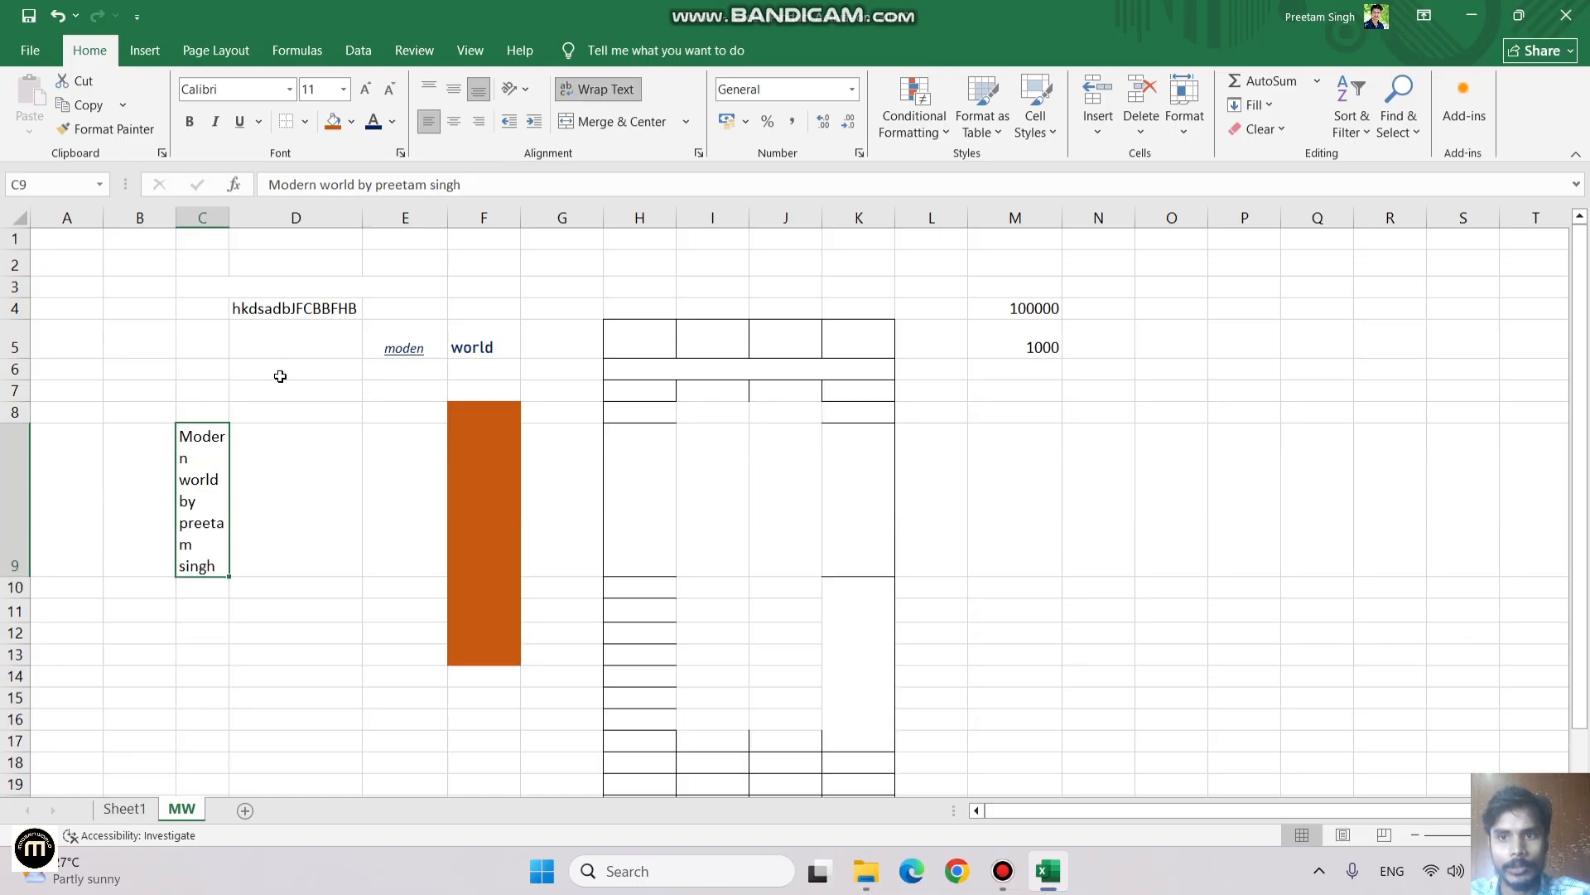
# Step: Increase the height of row 4 considerably, and AutoFit the row height back to its contents
pyautogui.click(15, 308)
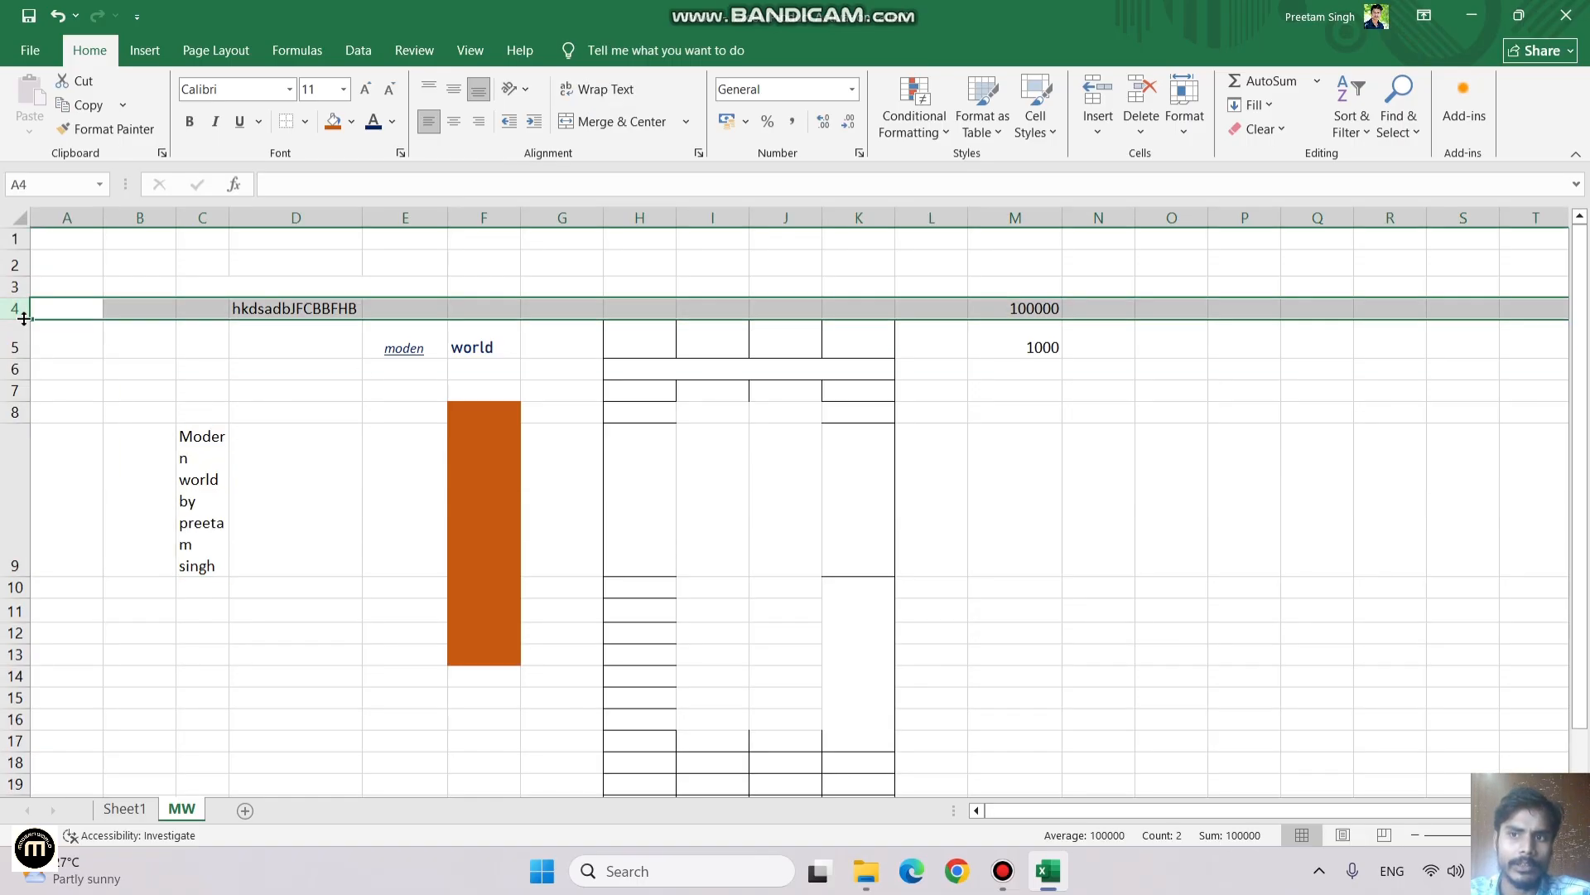
pyautogui.moveTo(17, 320); pyautogui.dragTo(15, 454)
pyautogui.click(234, 395)
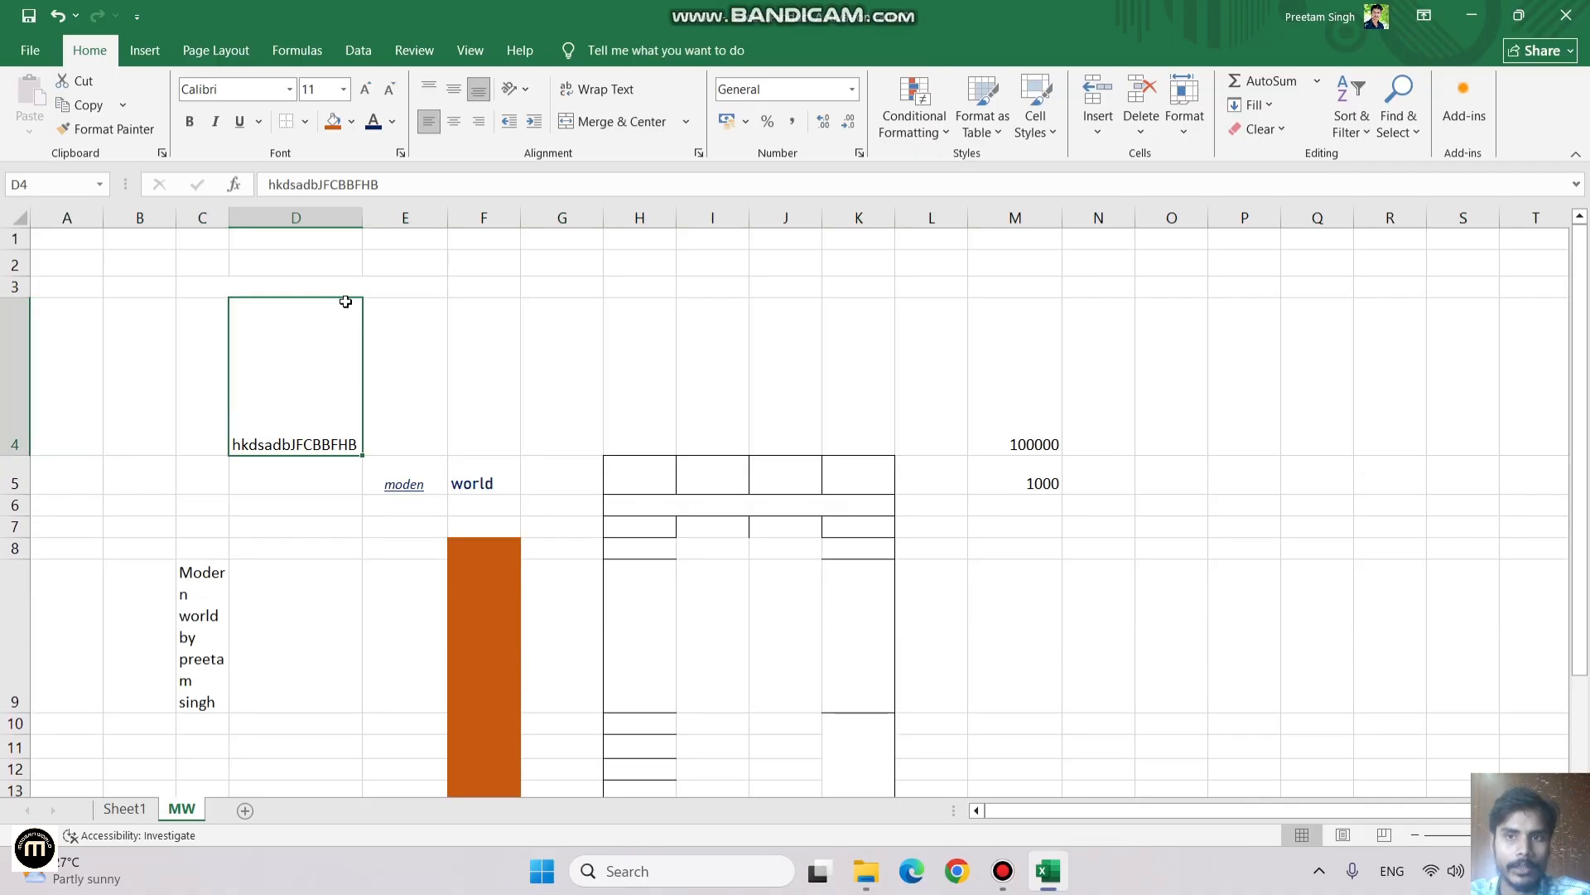
pyautogui.moveTo(28, 456); pyautogui.dragTo(28, 455)
pyautogui.doubleClick(8, 455)
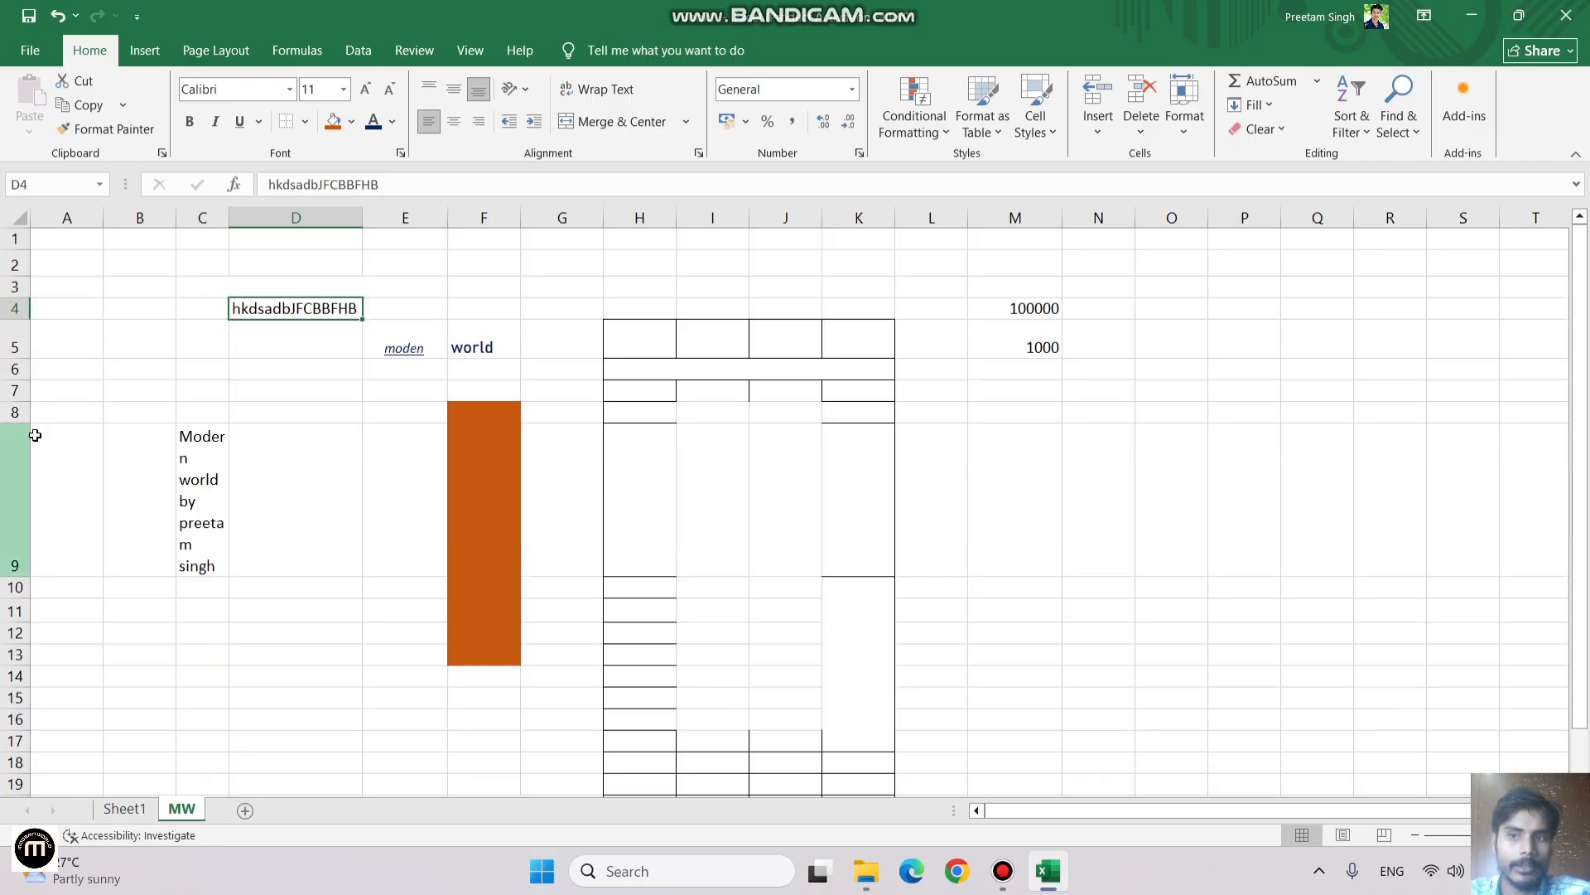
# Step: Widen column D well beyond the length of the sample text in D4
pyautogui.click(541, 290)
pyautogui.moveTo(363, 220); pyautogui.dragTo(534, 213)
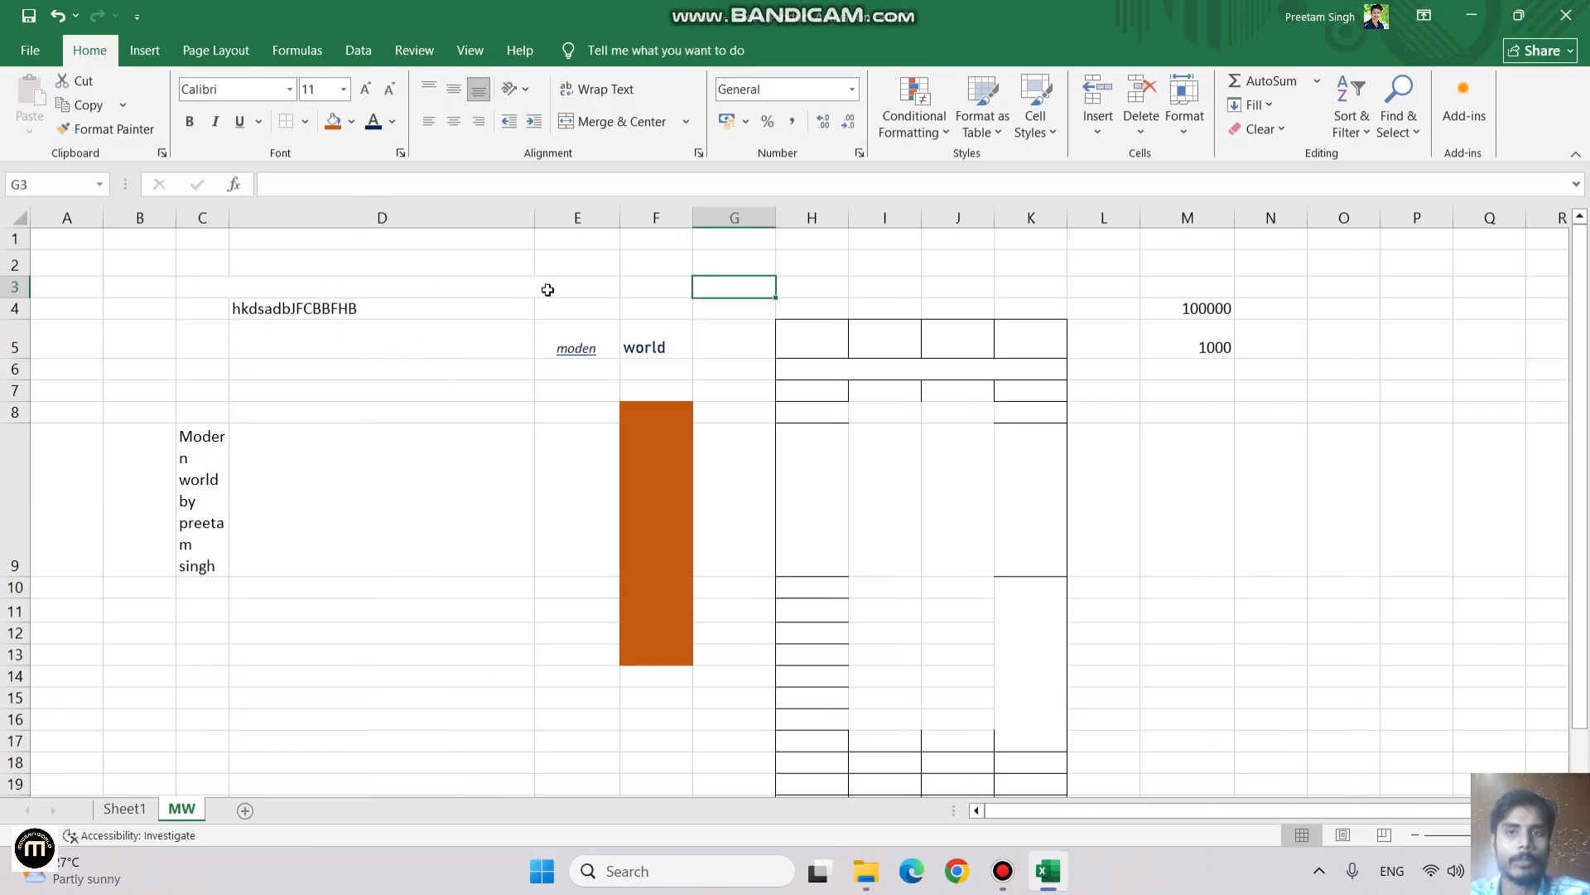
pyautogui.click(644, 460)
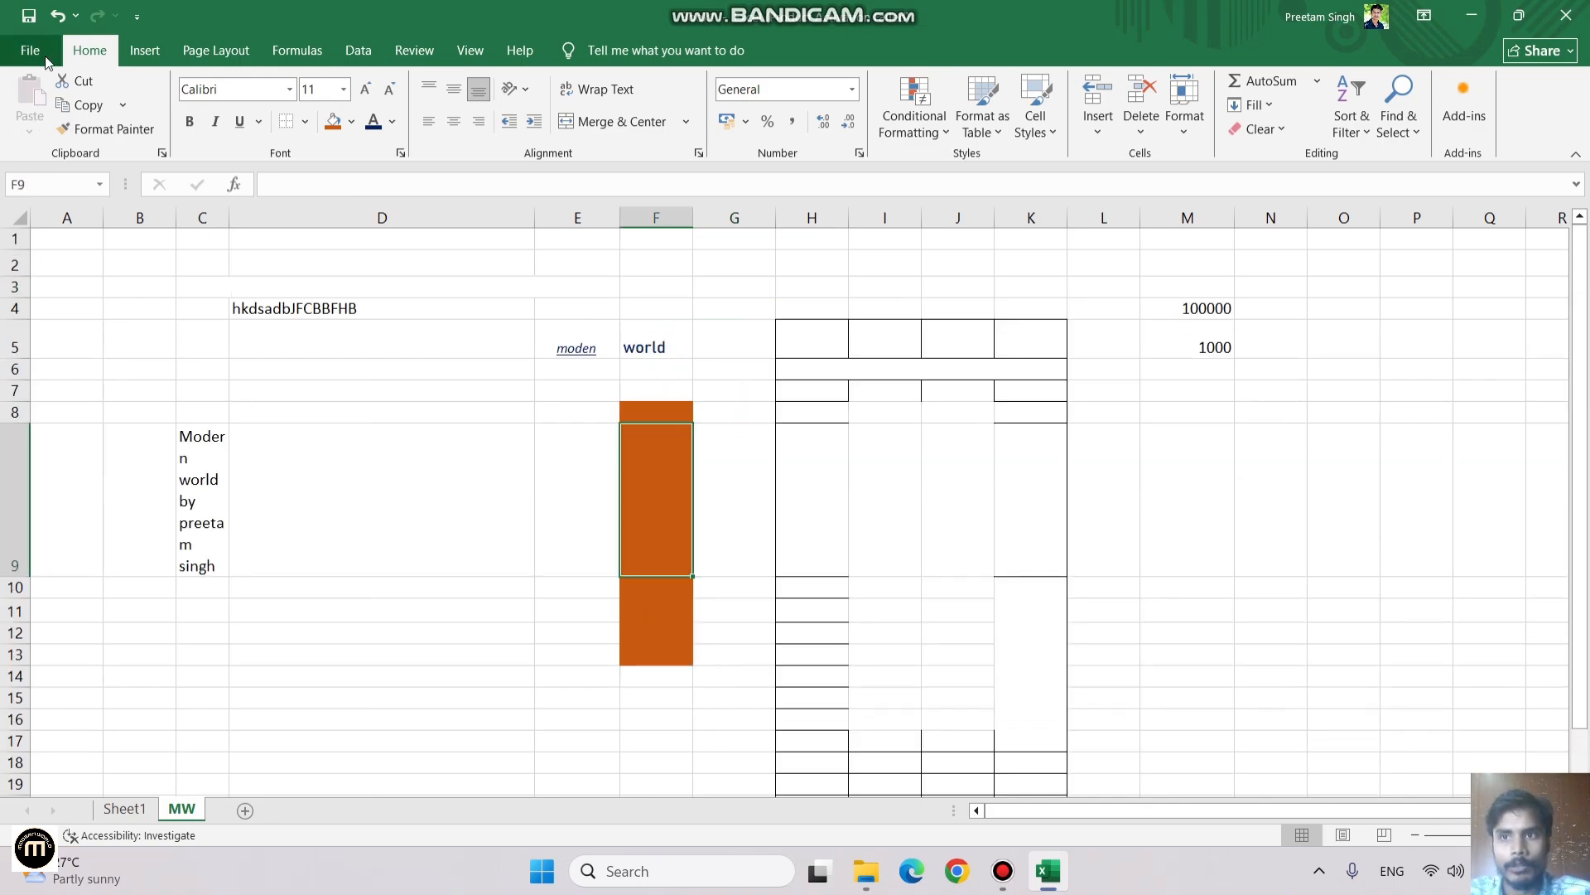
# Step: Start saving the workbook and replace the default file name with MW
pyautogui.click(46, 53)
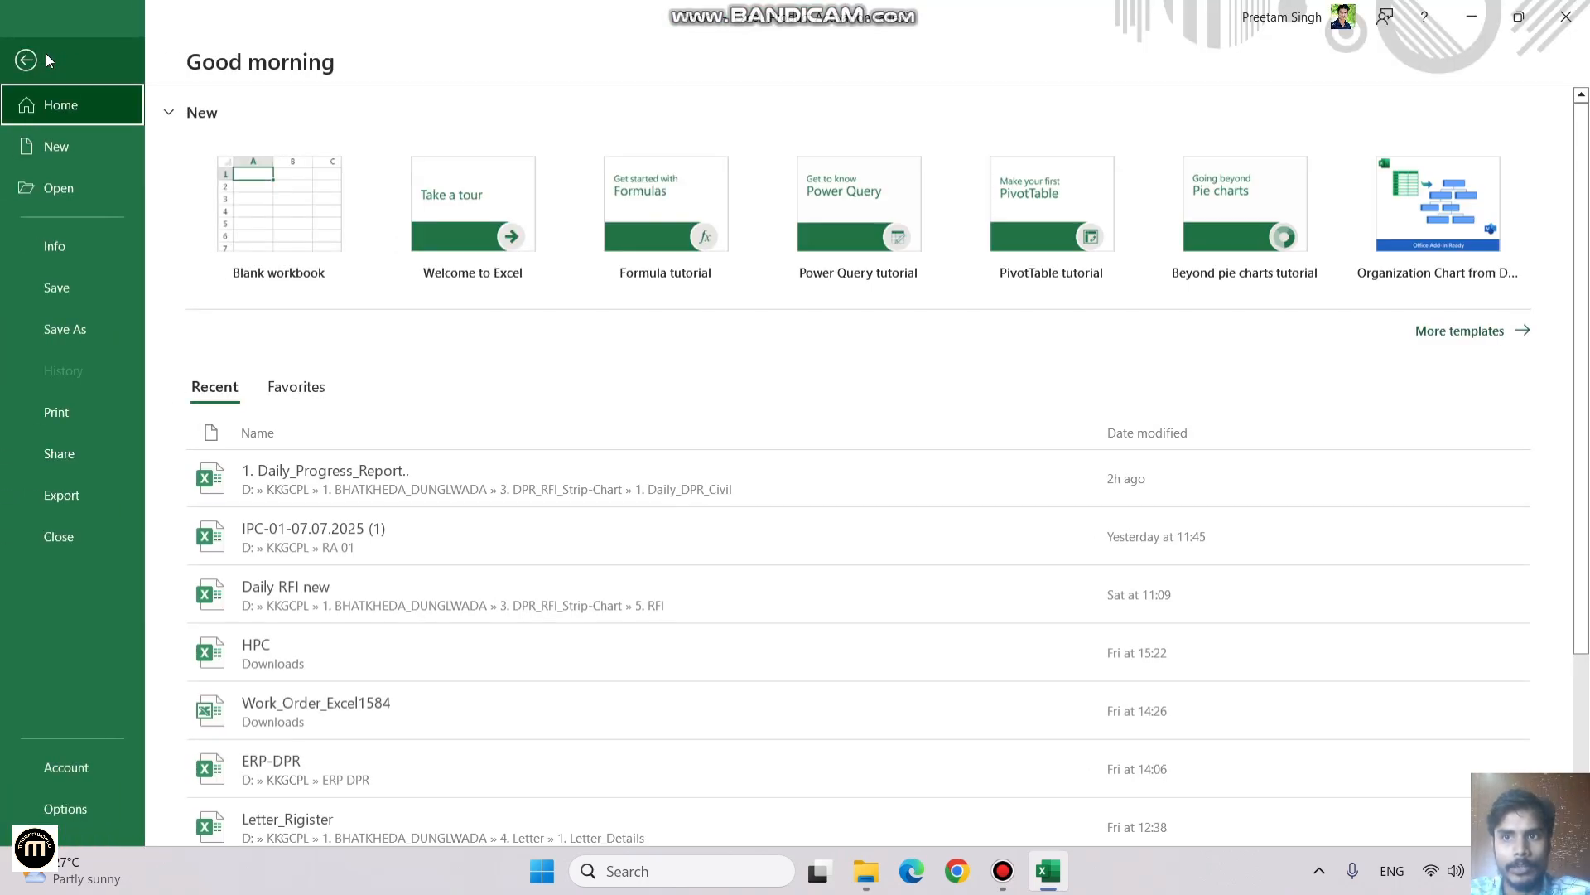
pyautogui.click(83, 292)
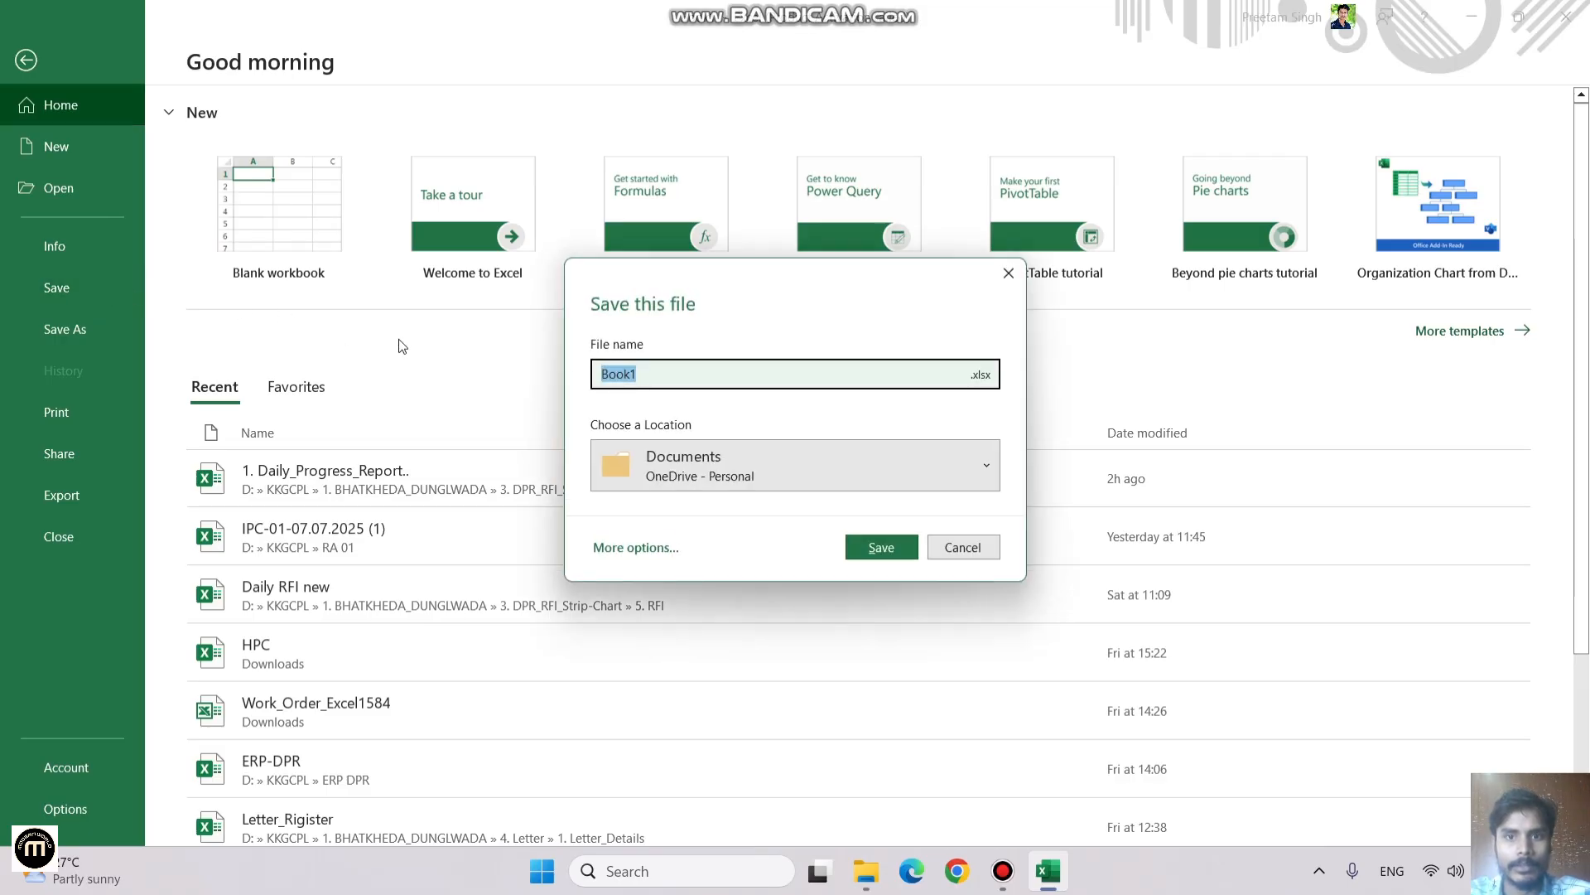
pyautogui.click(669, 377)
pyautogui.press('BackSpace')
pyautogui.press('BackSpace')
pyautogui.press('BackSpace')
pyautogui.press('BackSpace')
pyautogui.press('BackSpace')
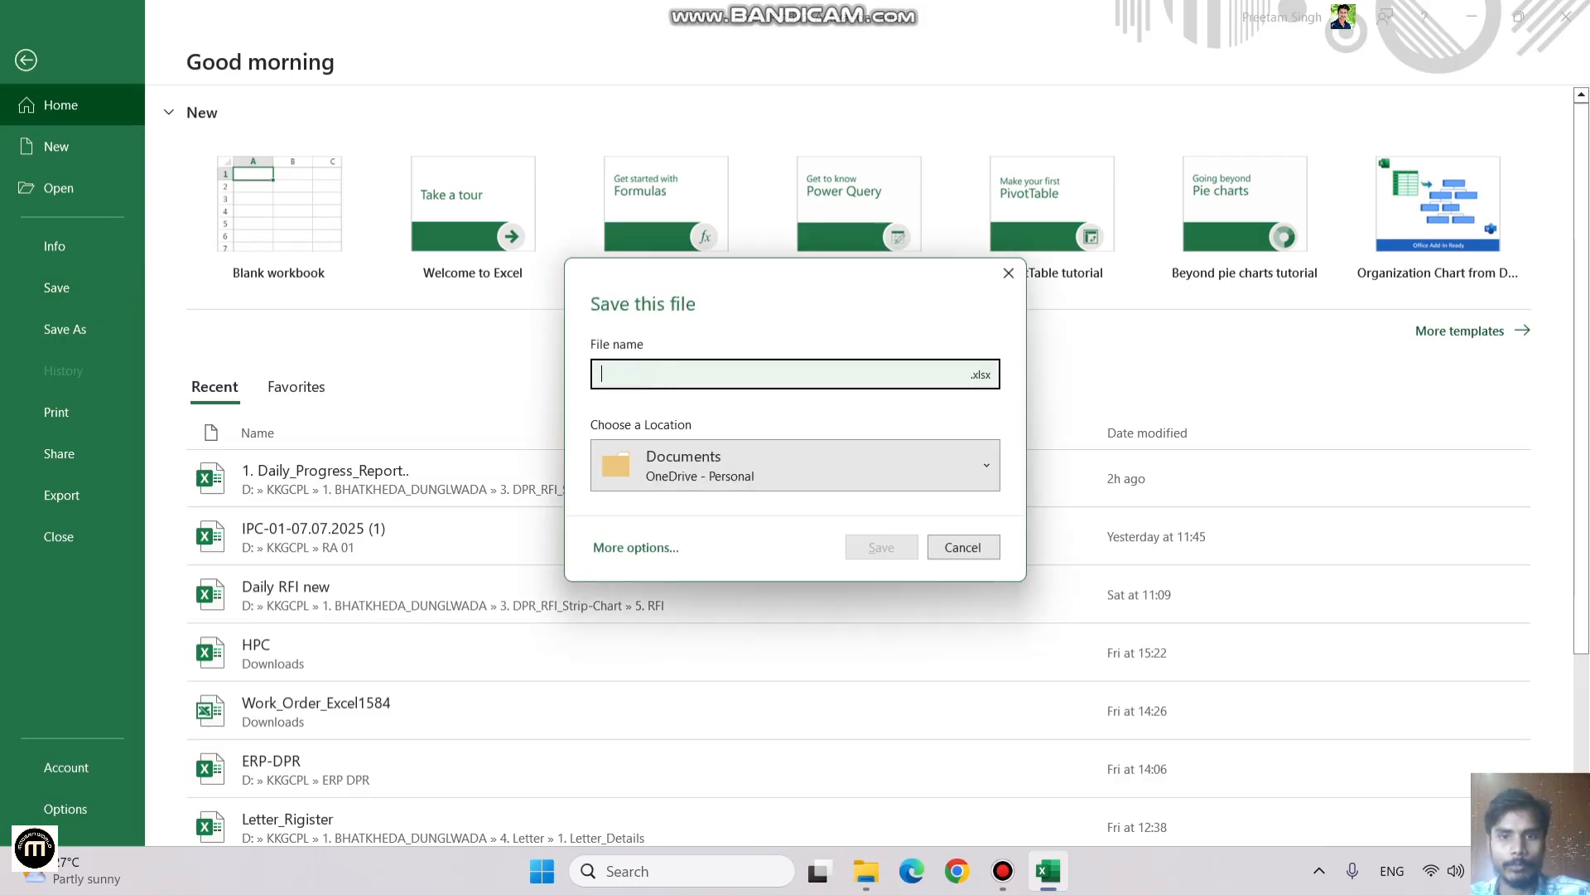
pyautogui.write('MW')
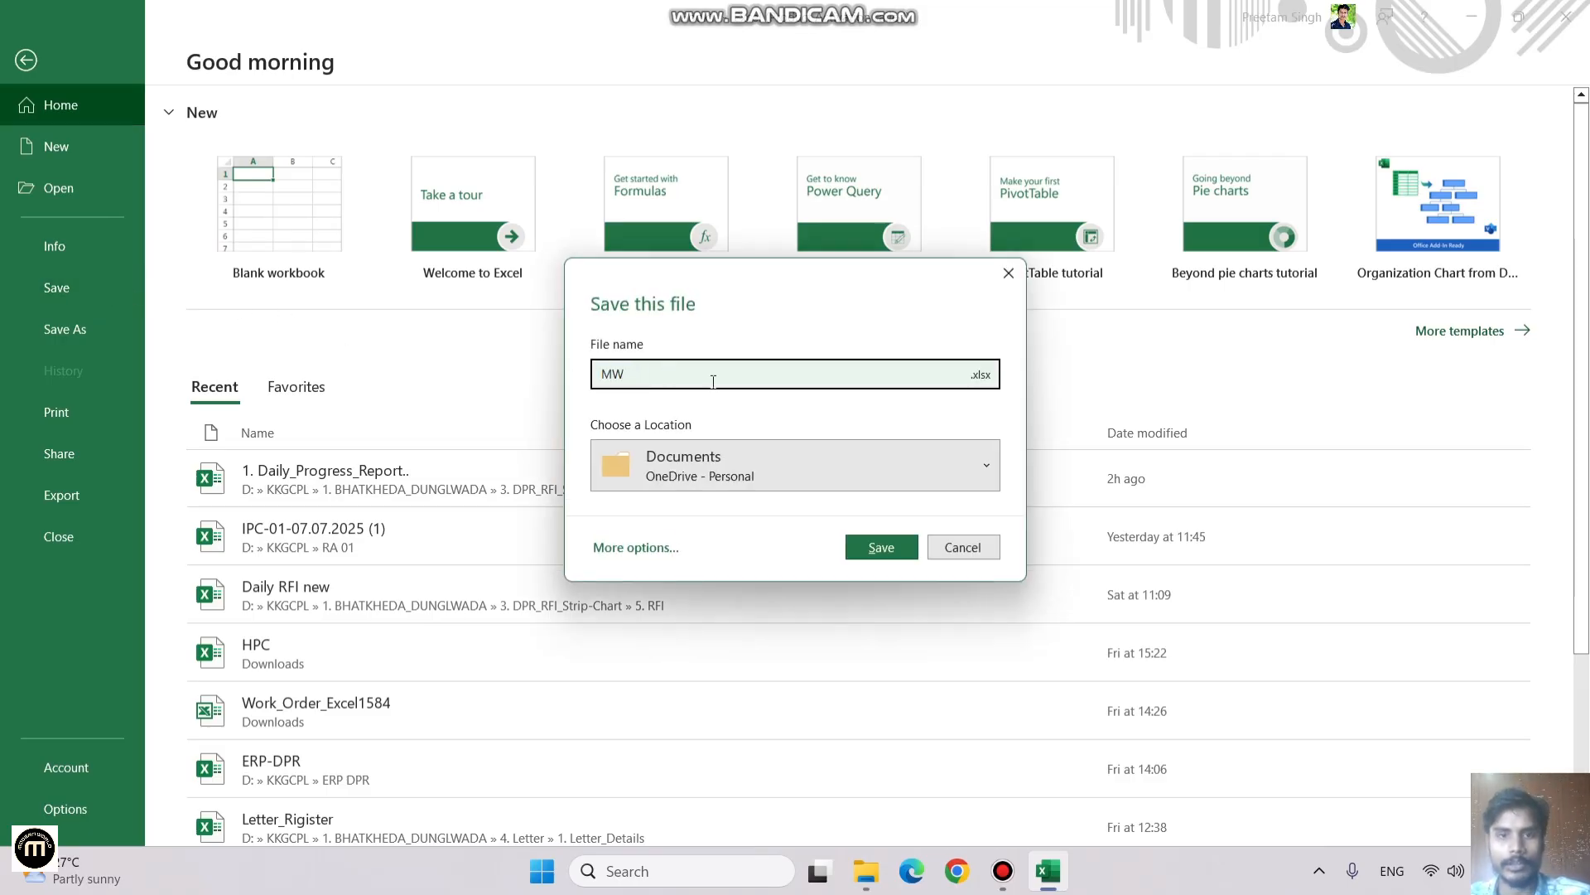
# Step: Browse for more save locations and save the file to the Desktop as an Excel Workbook named MQ
pyautogui.click(782, 461)
pyautogui.scroll(-2, 838, 250)
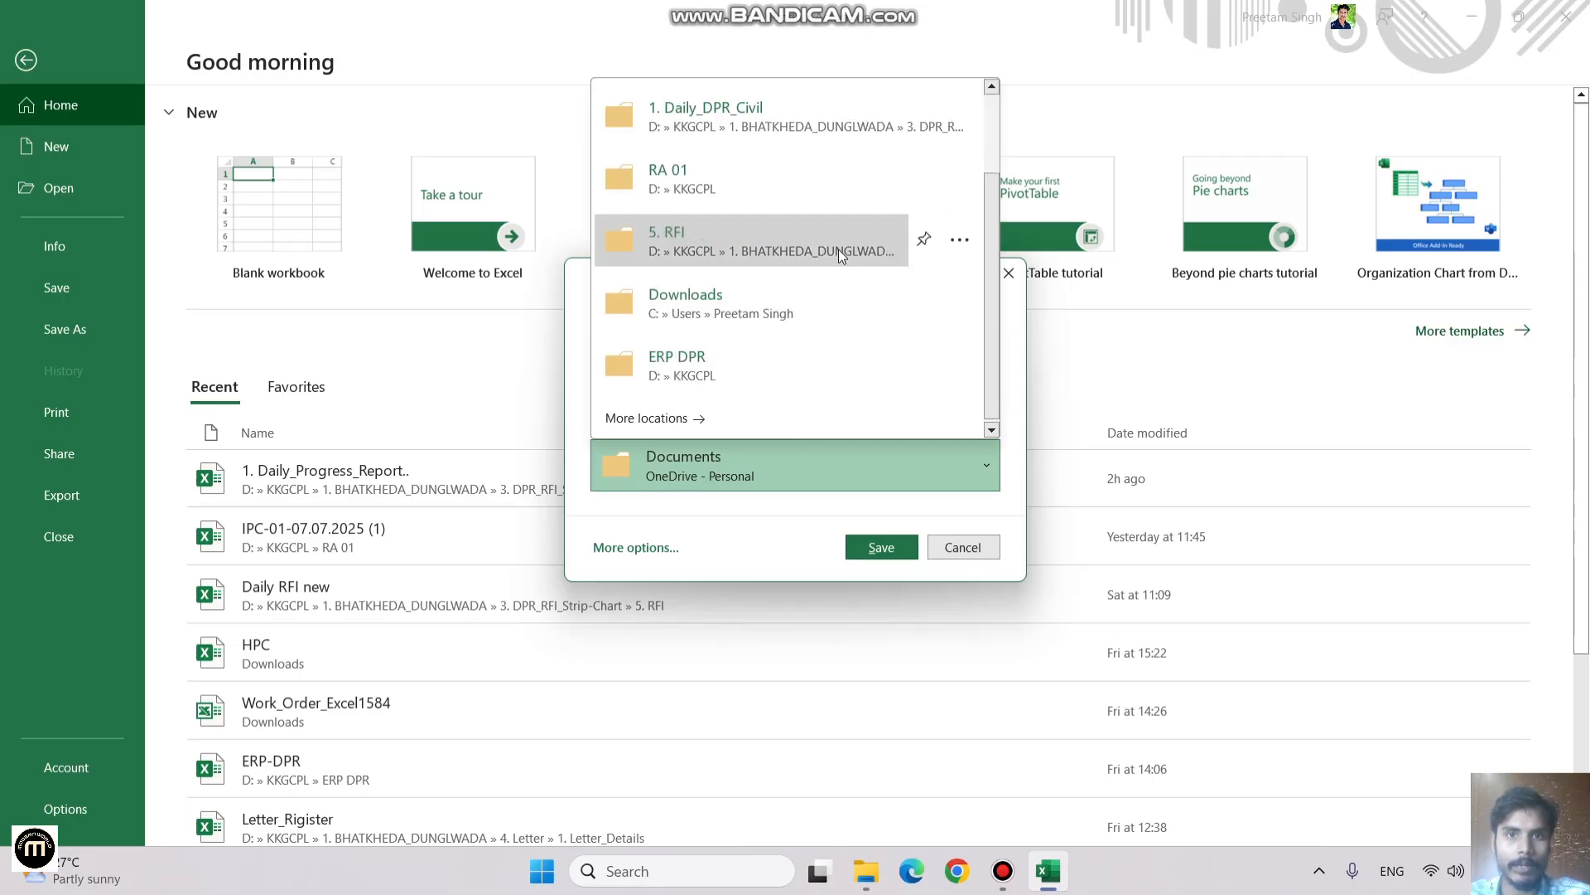
pyautogui.click(700, 417)
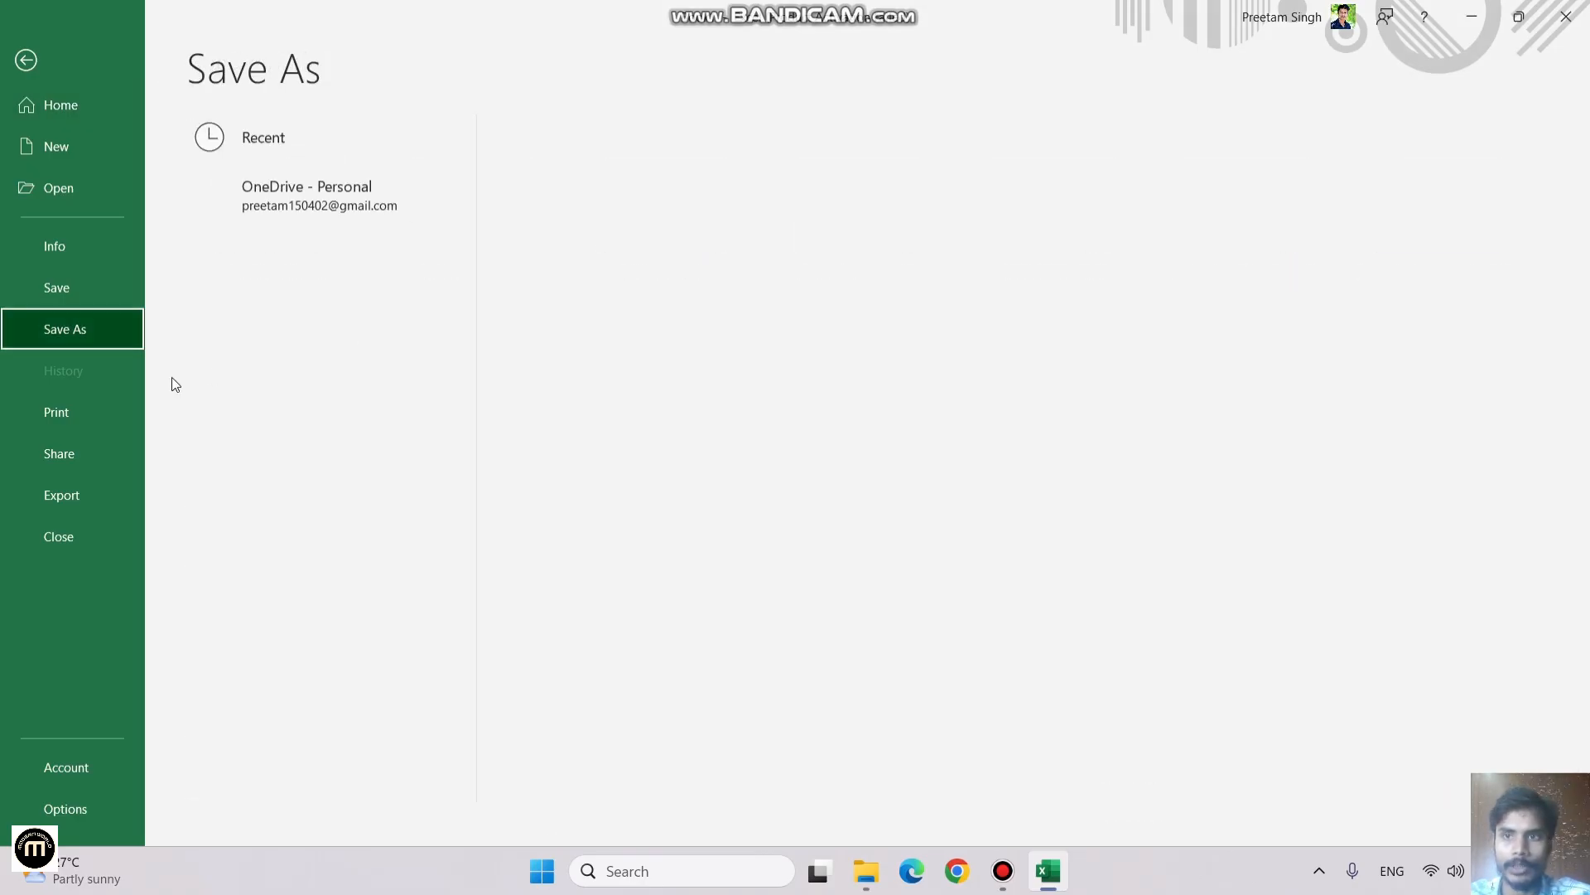
pyautogui.click(295, 385)
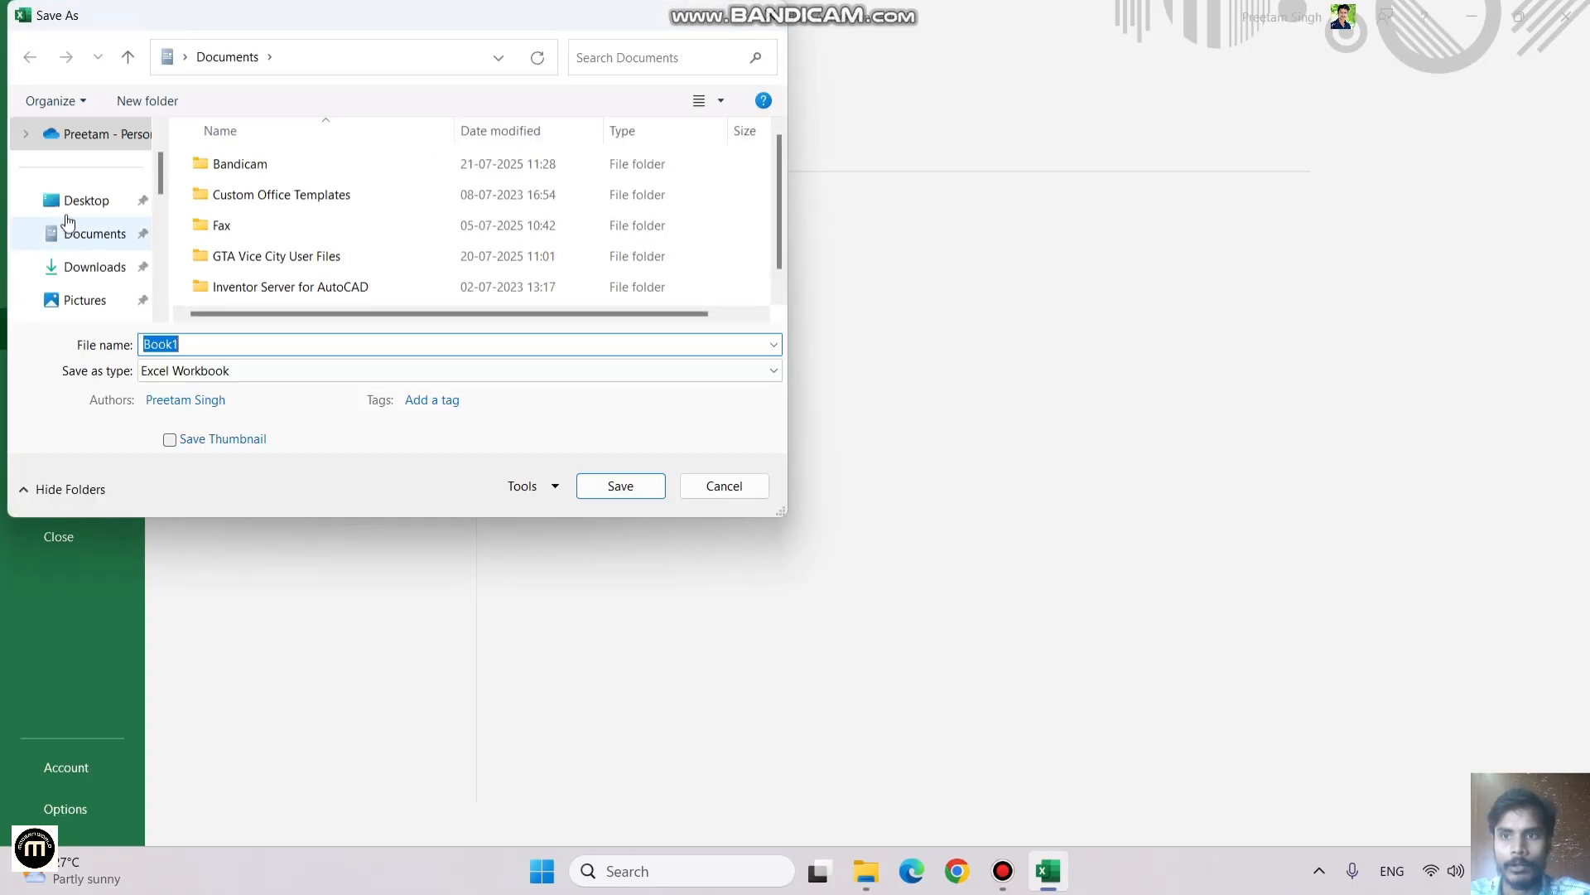
pyautogui.click(74, 201)
pyautogui.click(289, 375)
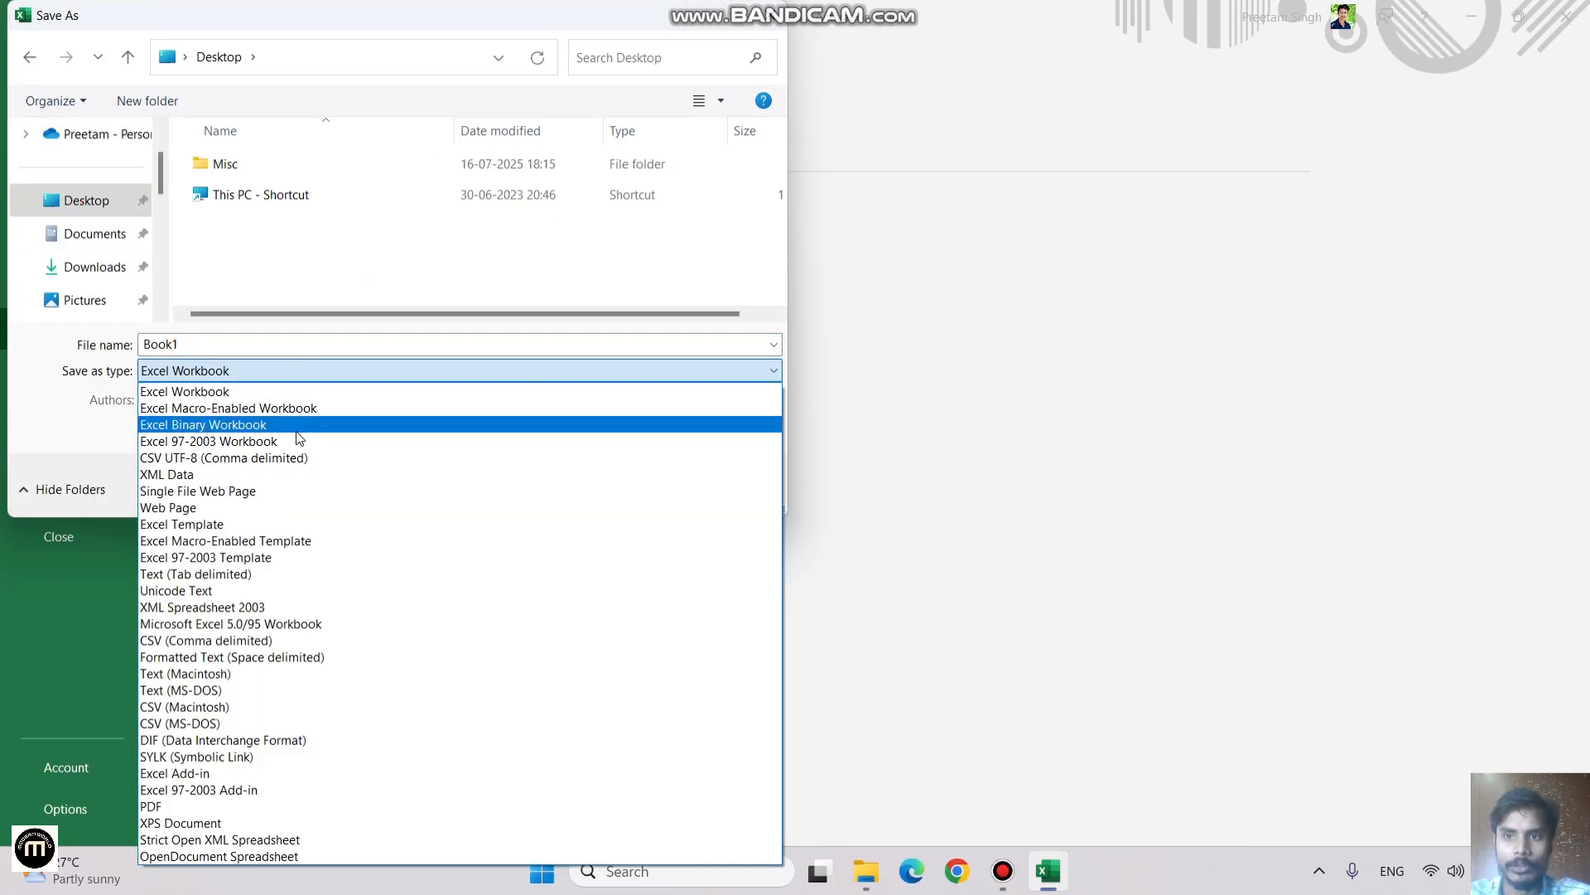
pyautogui.click(314, 258)
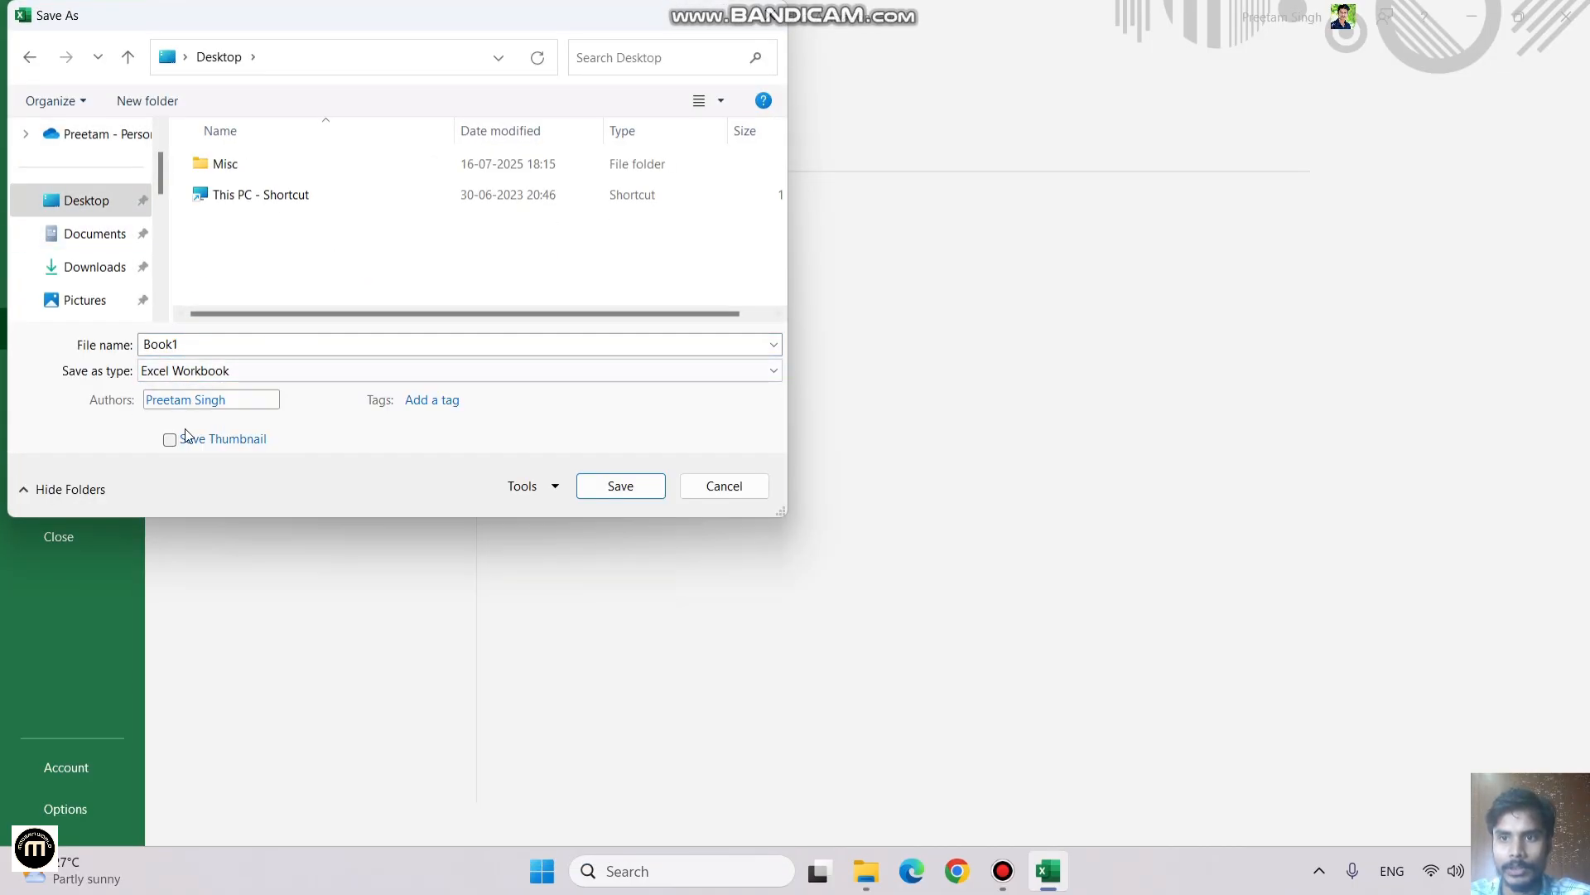
pyautogui.doubleClick(256, 344)
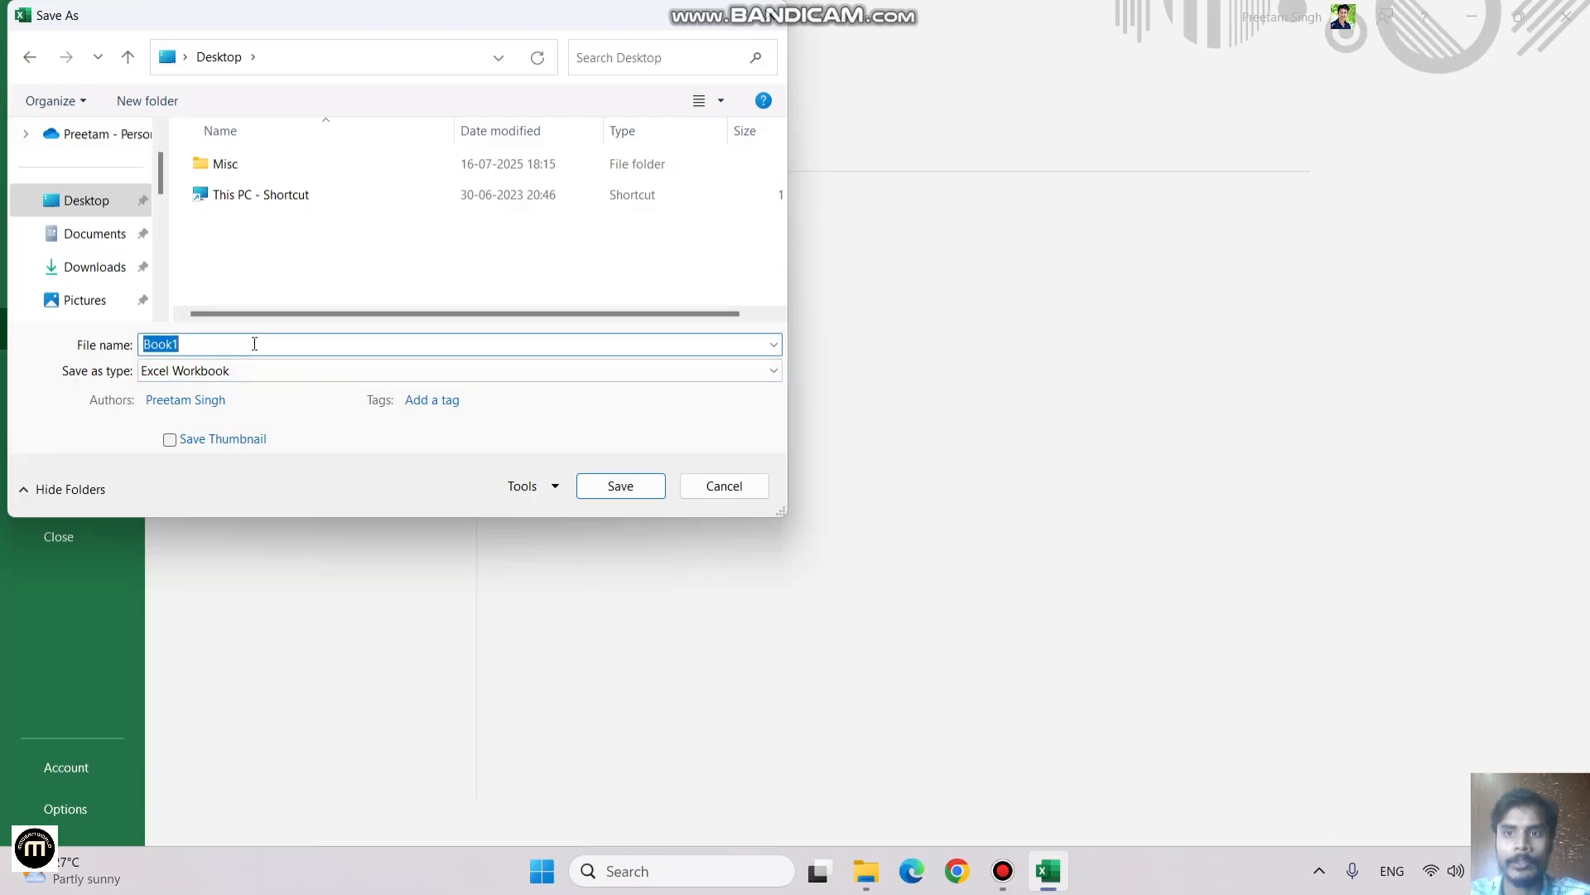
pyautogui.write('MQ')
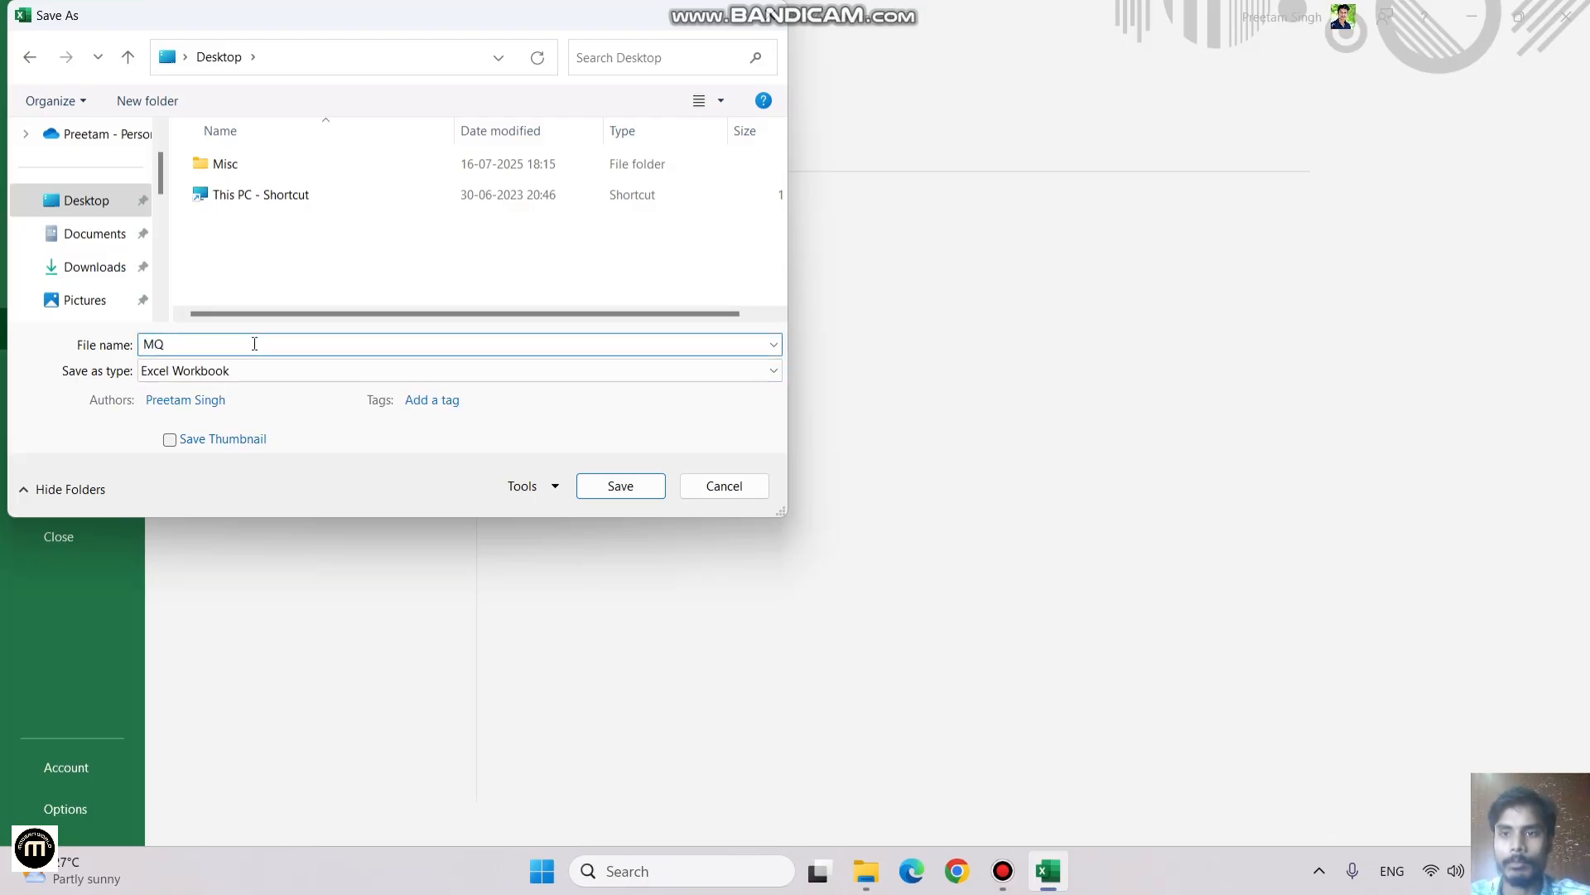
pyautogui.click(590, 490)
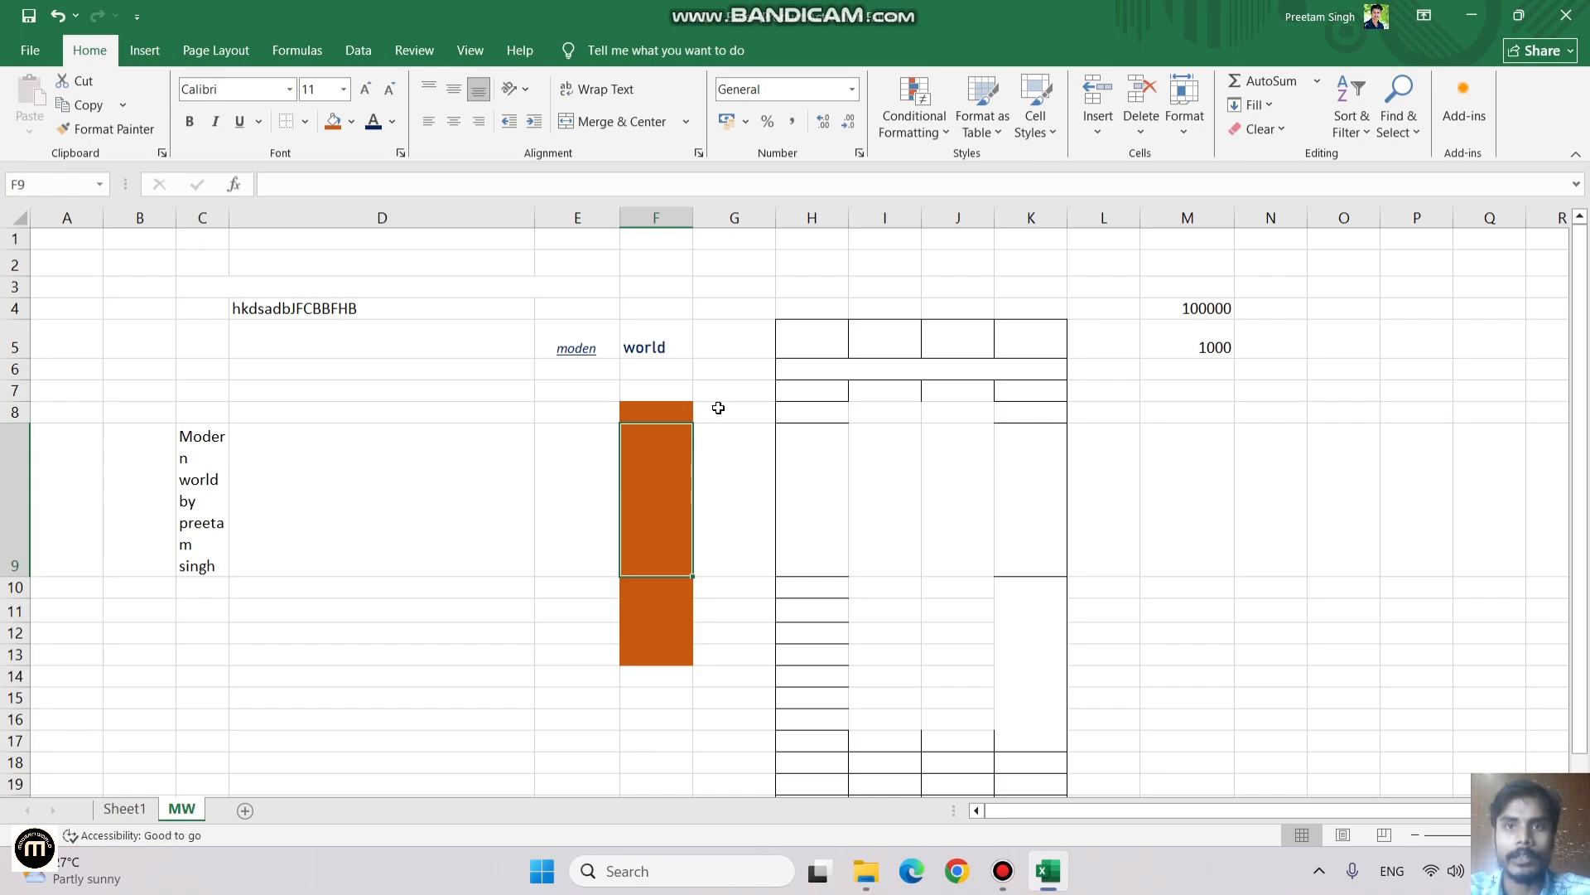
pyautogui.click(145, 50)
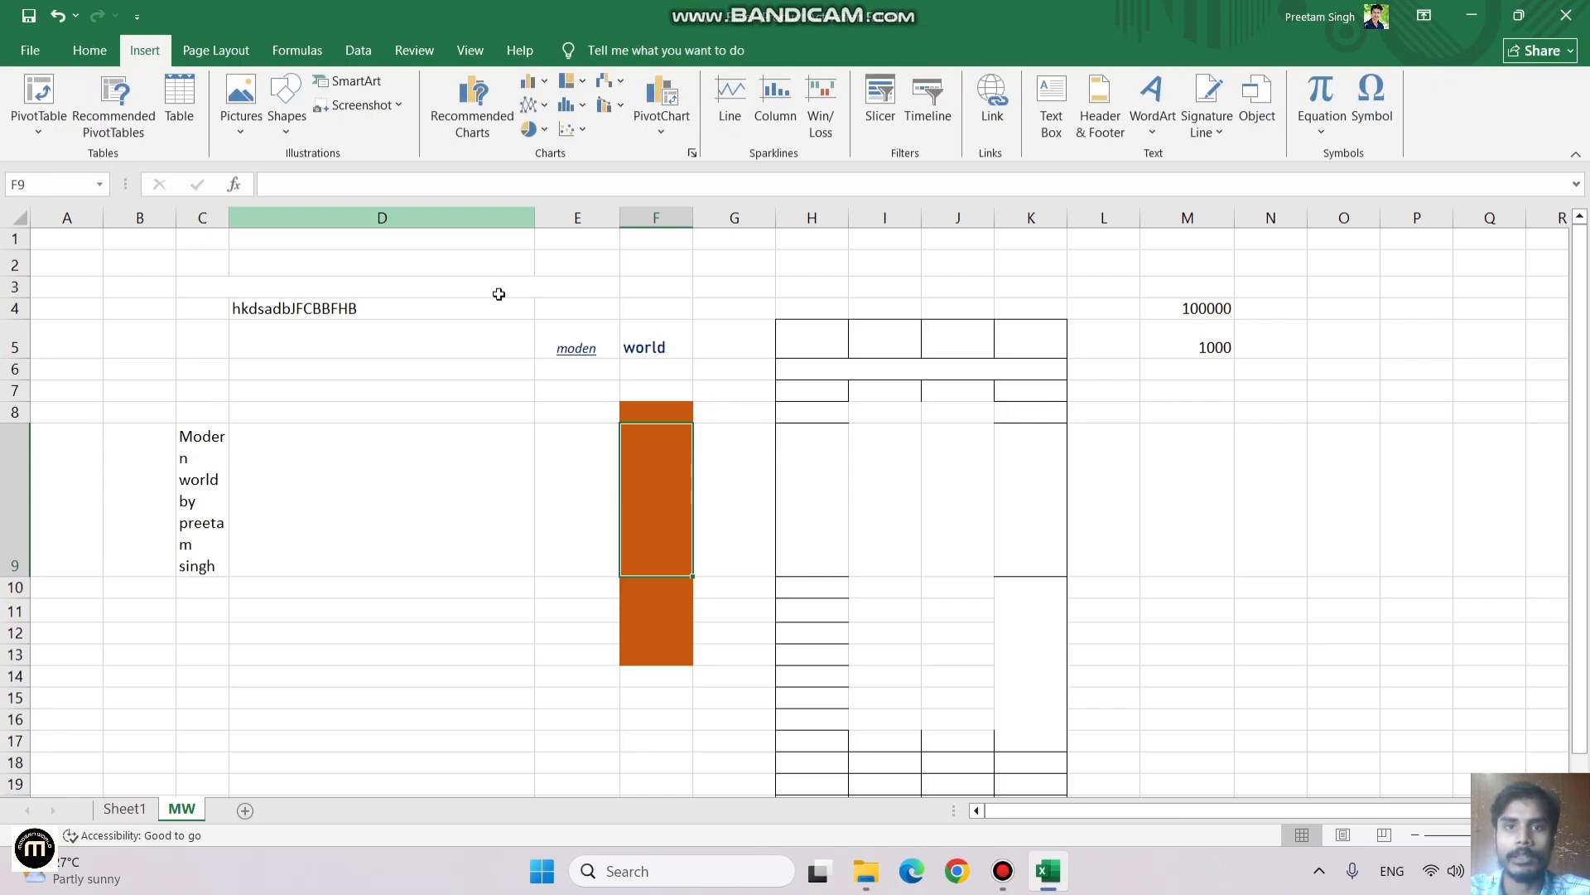
pyautogui.click(89, 51)
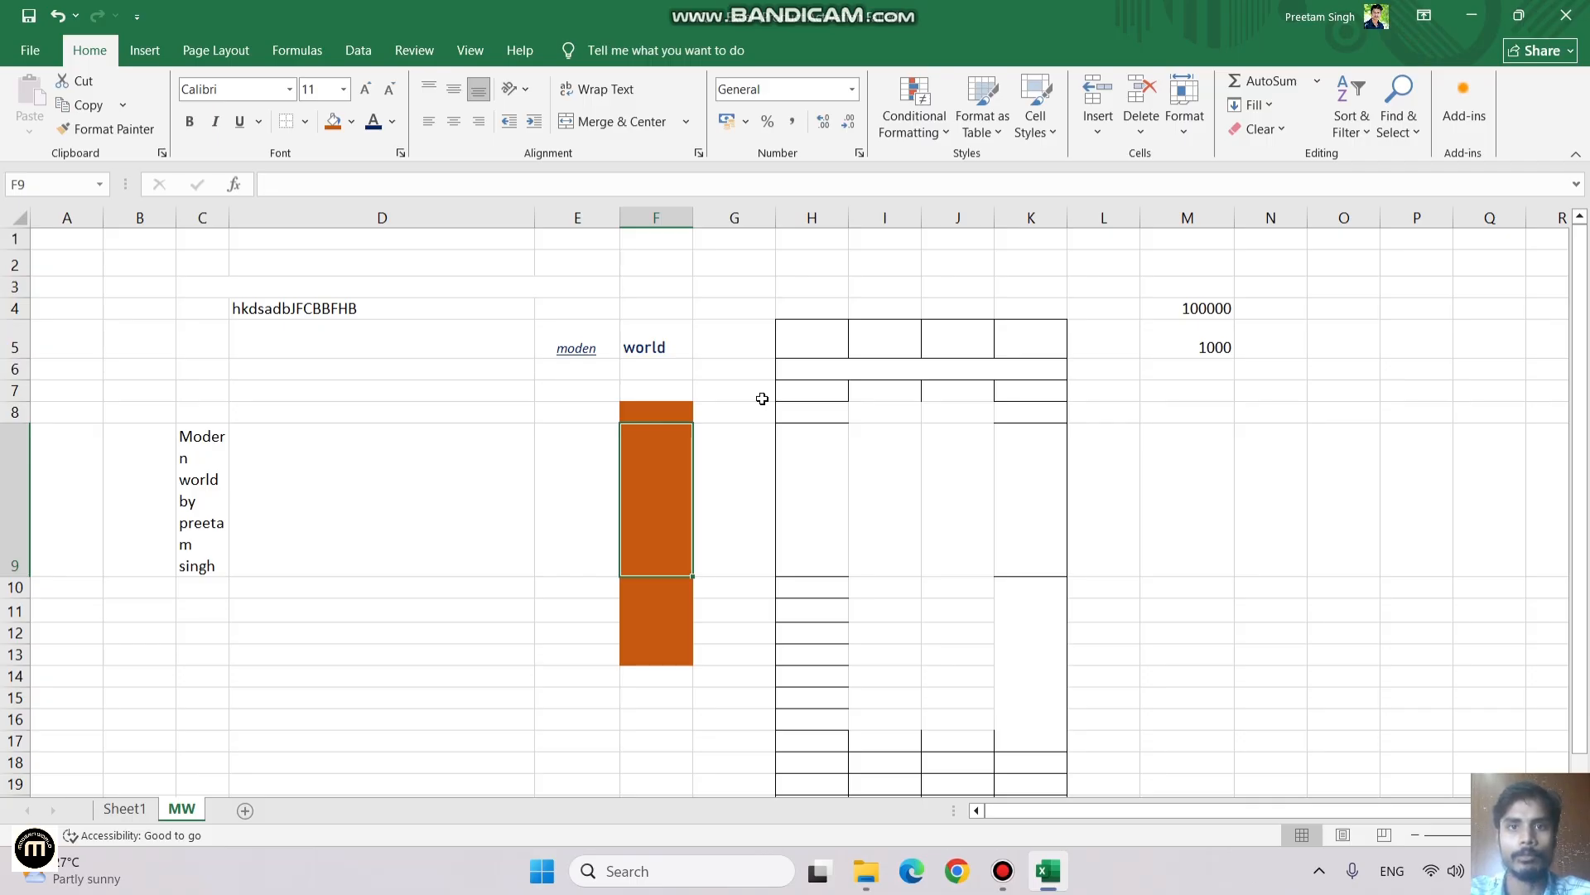
# Step: Select cell D9 and save the workbook again under its existing name
pyautogui.click(379, 537)
pyautogui.hotkey('ctrl', 's')
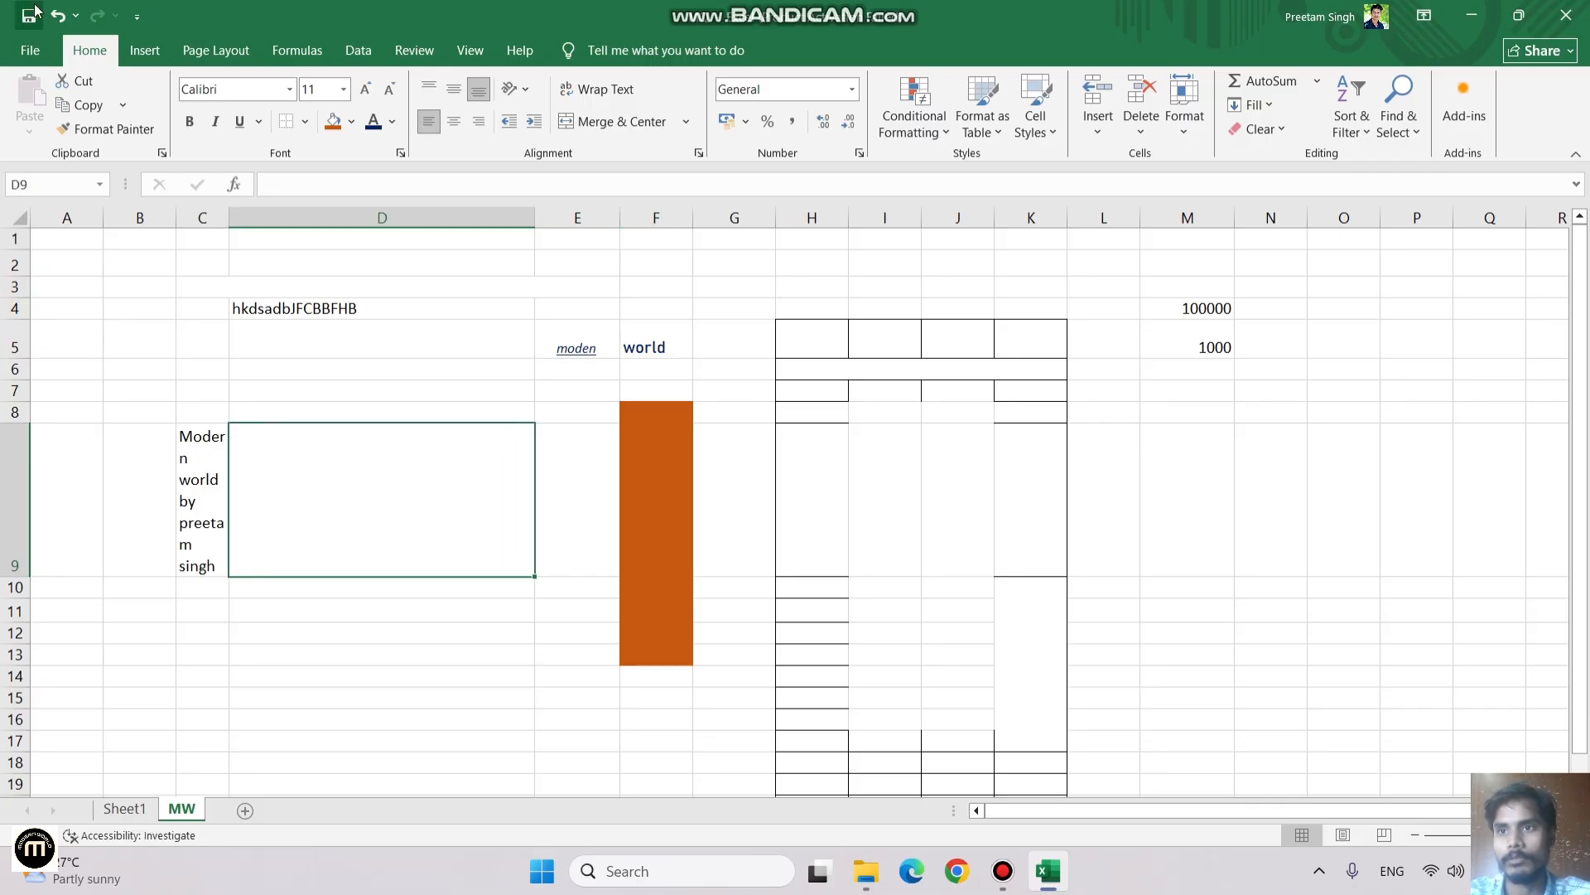